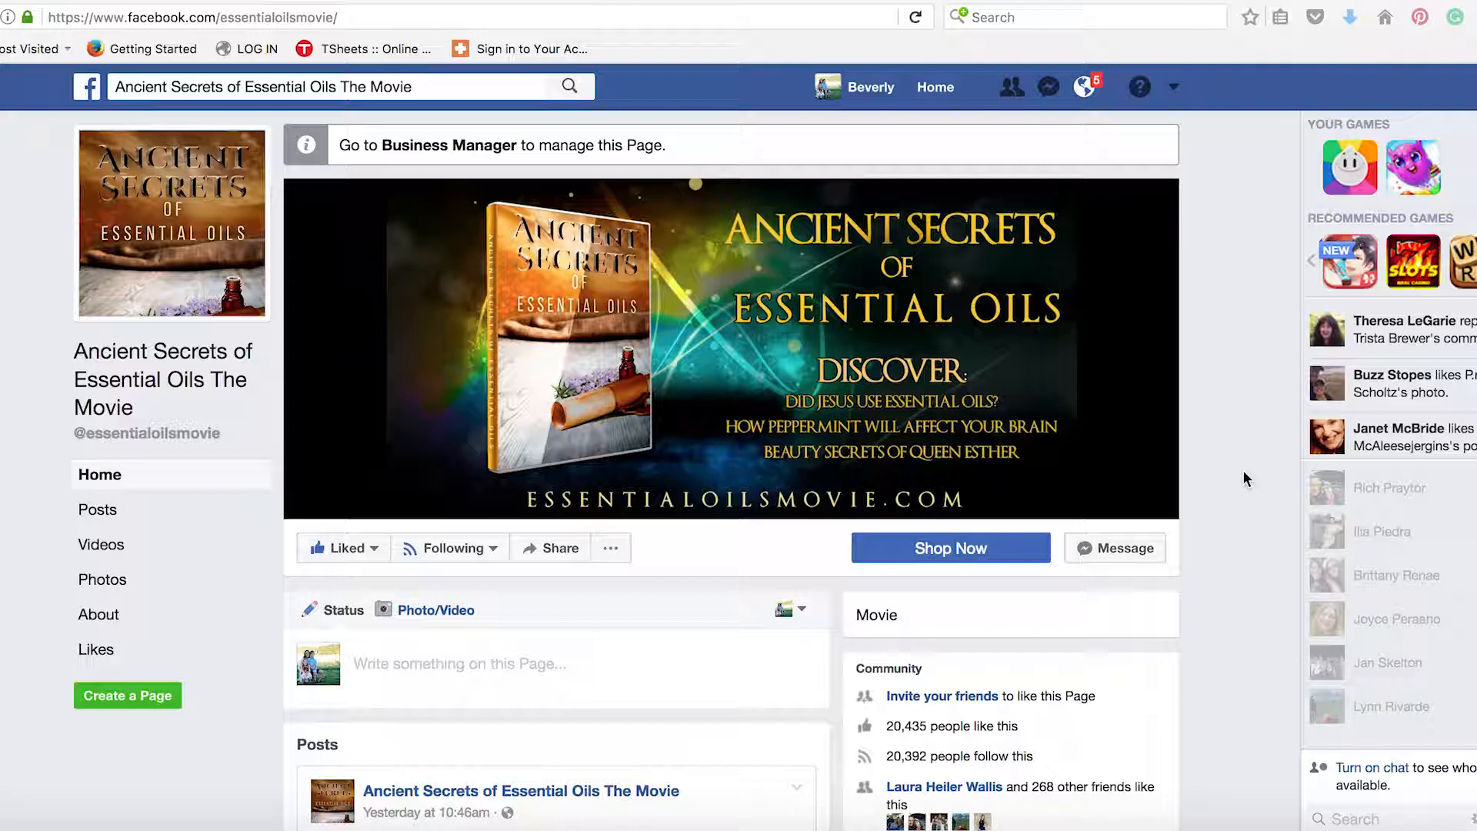
Look through the Ancient Secrets of Essential Oils The Movie page and its recent posts as an example.
{"action": "scroll", "coordinate": [1243, 471], "scroll_direction": "down", "scroll_amount": 5}
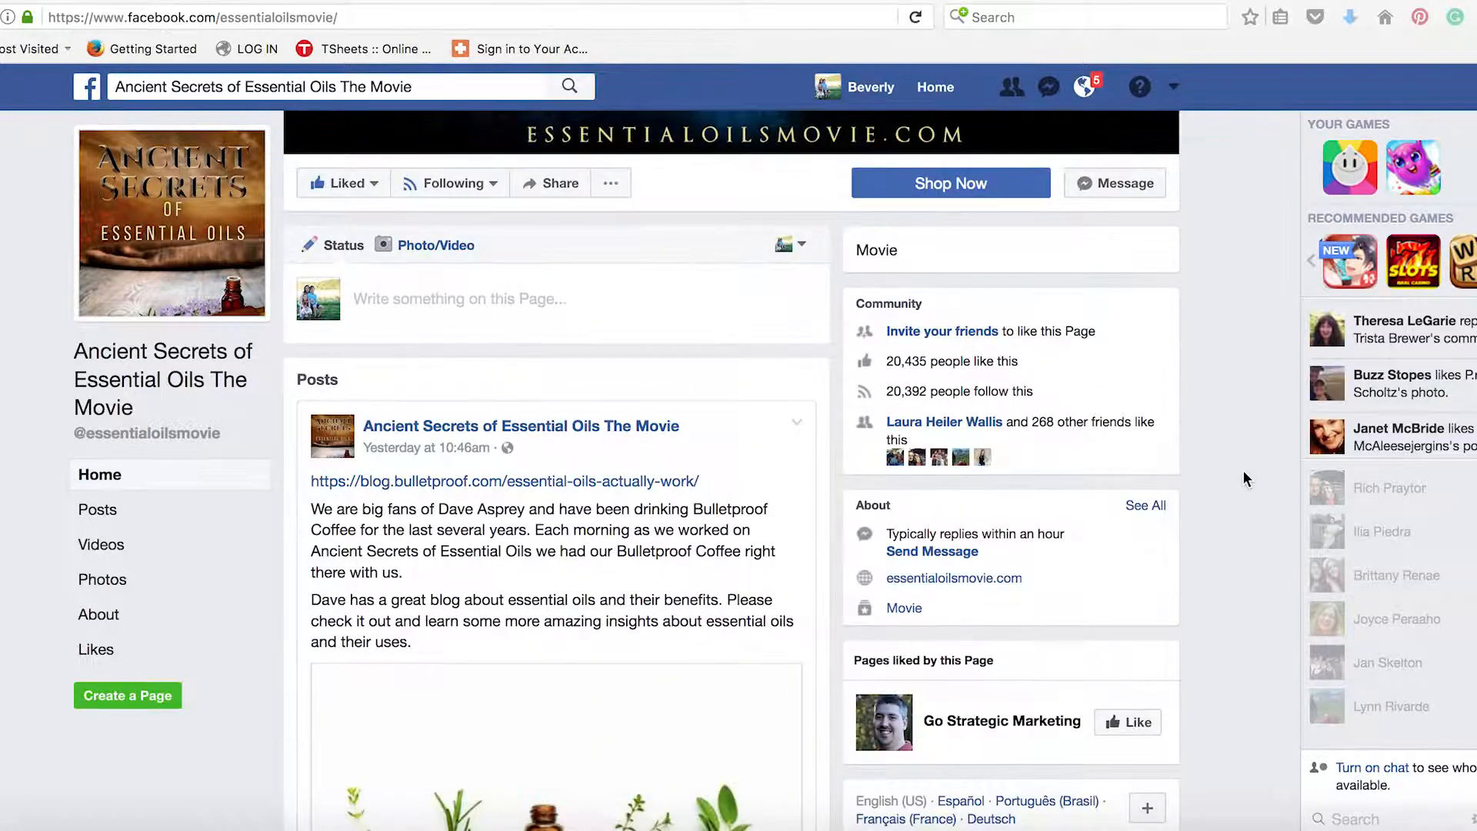
{"action": "scroll", "coordinate": [1243, 471], "scroll_direction": "down", "scroll_amount": 5}
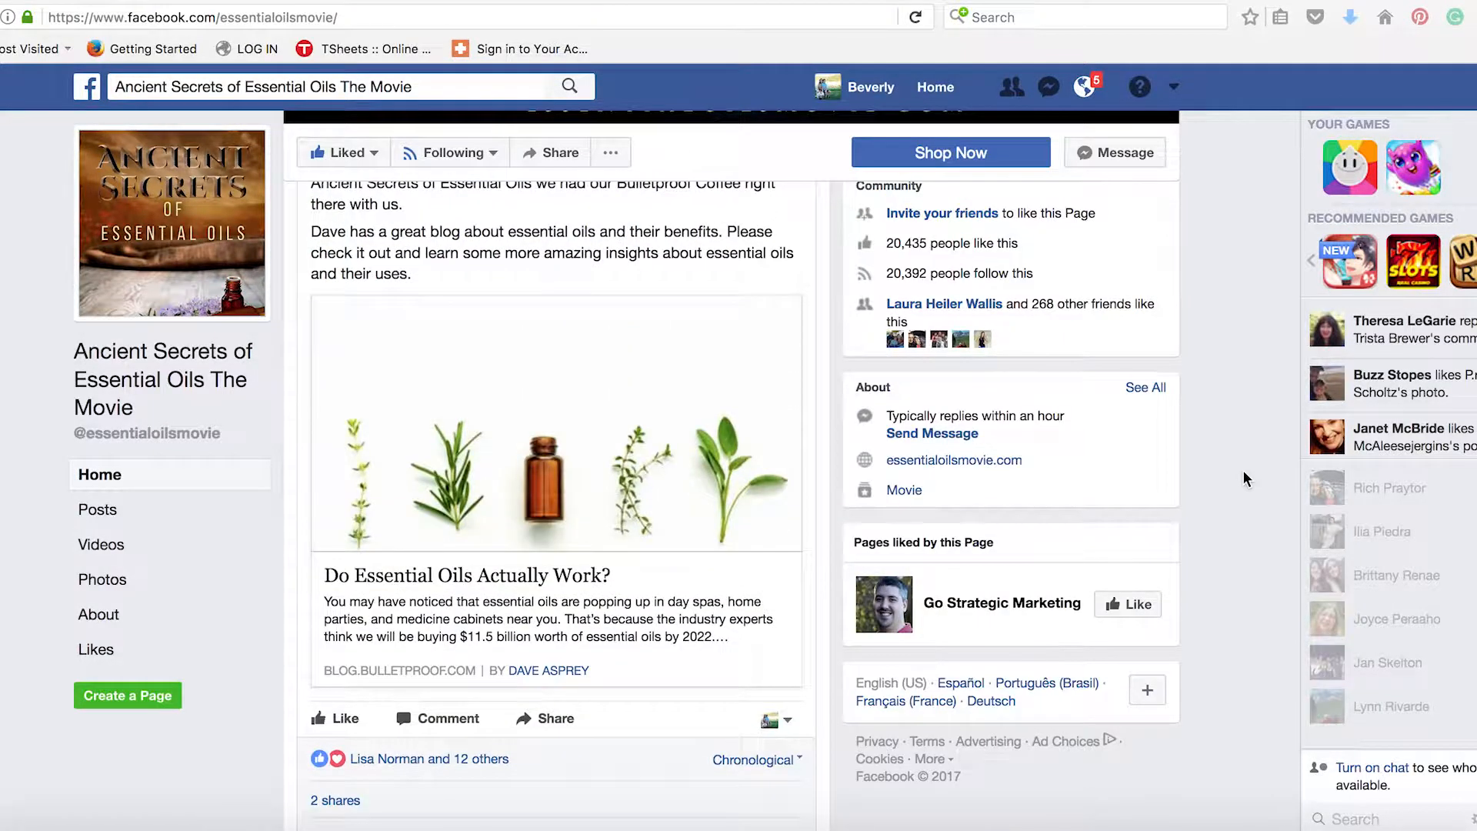
{"action": "scroll", "coordinate": [1243, 470], "scroll_direction": "down", "scroll_amount": 5}
{"action": "scroll", "coordinate": [1243, 471], "scroll_direction": "down", "scroll_amount": 6}
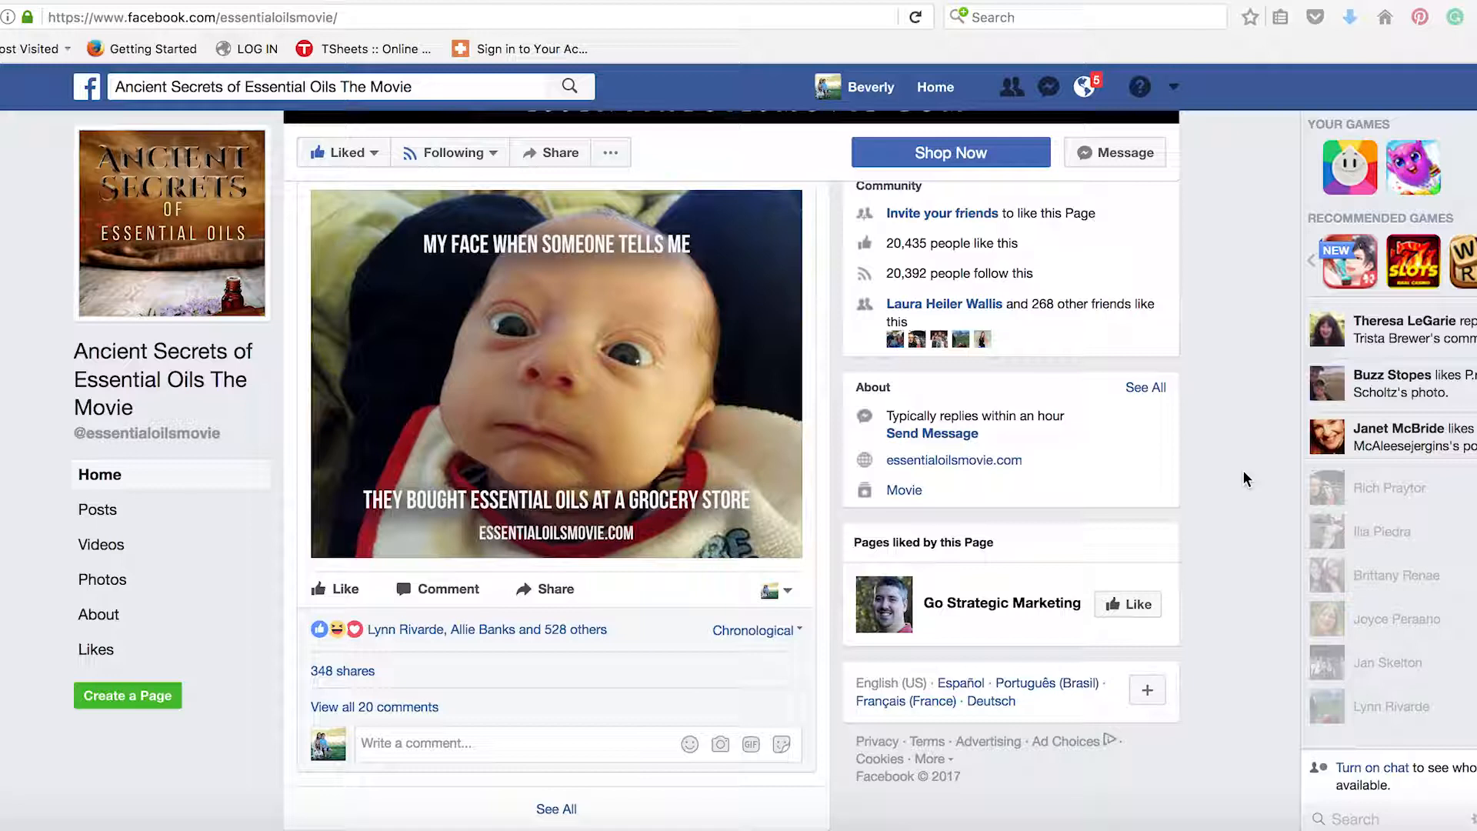
{"action": "scroll", "coordinate": [1243, 474], "scroll_direction": "up", "scroll_amount": 10}
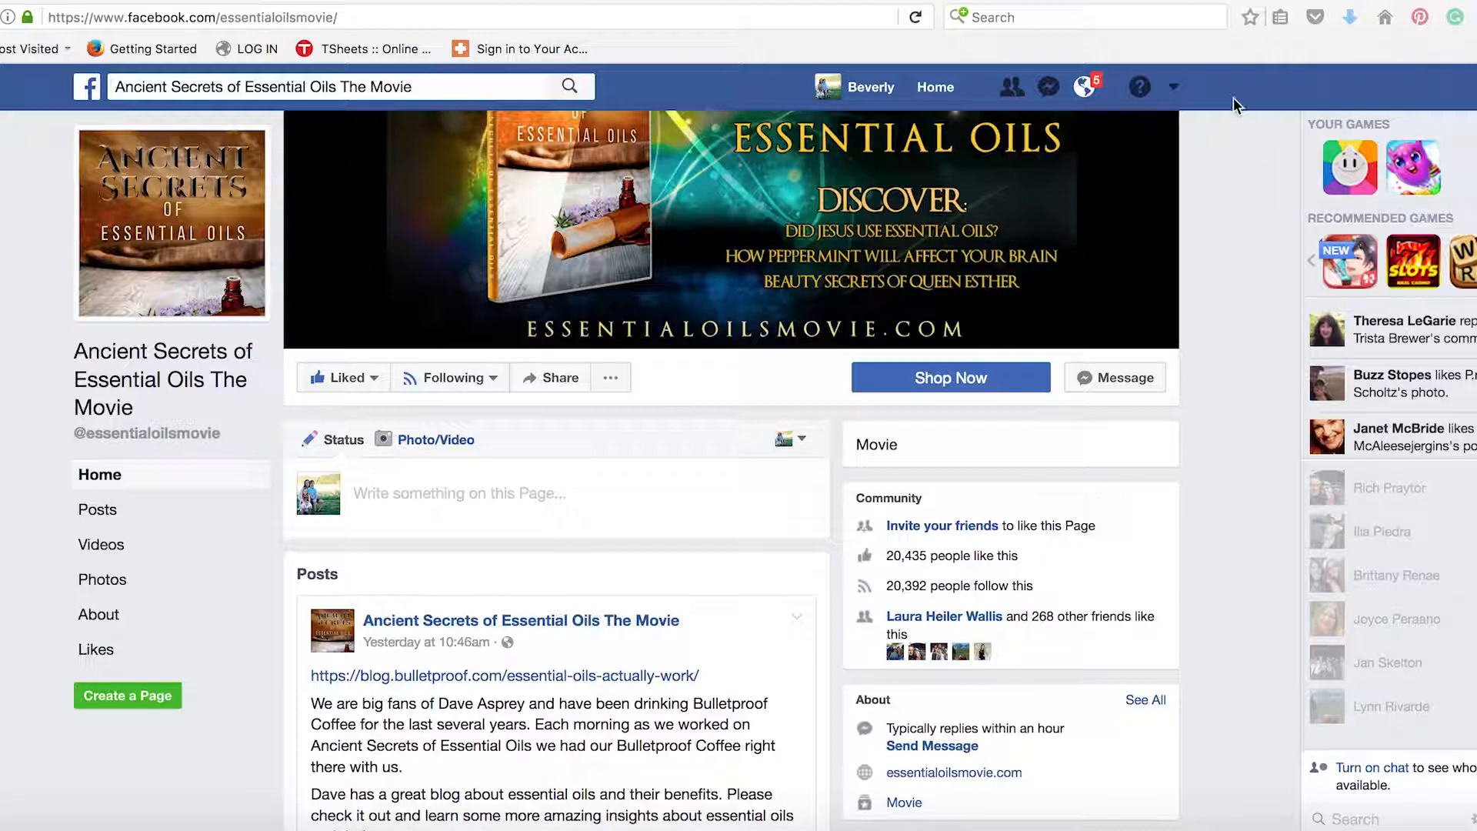
Go to the personal profile and start creating a new Facebook page.
{"action": "left_click", "coordinate": [874, 96]}
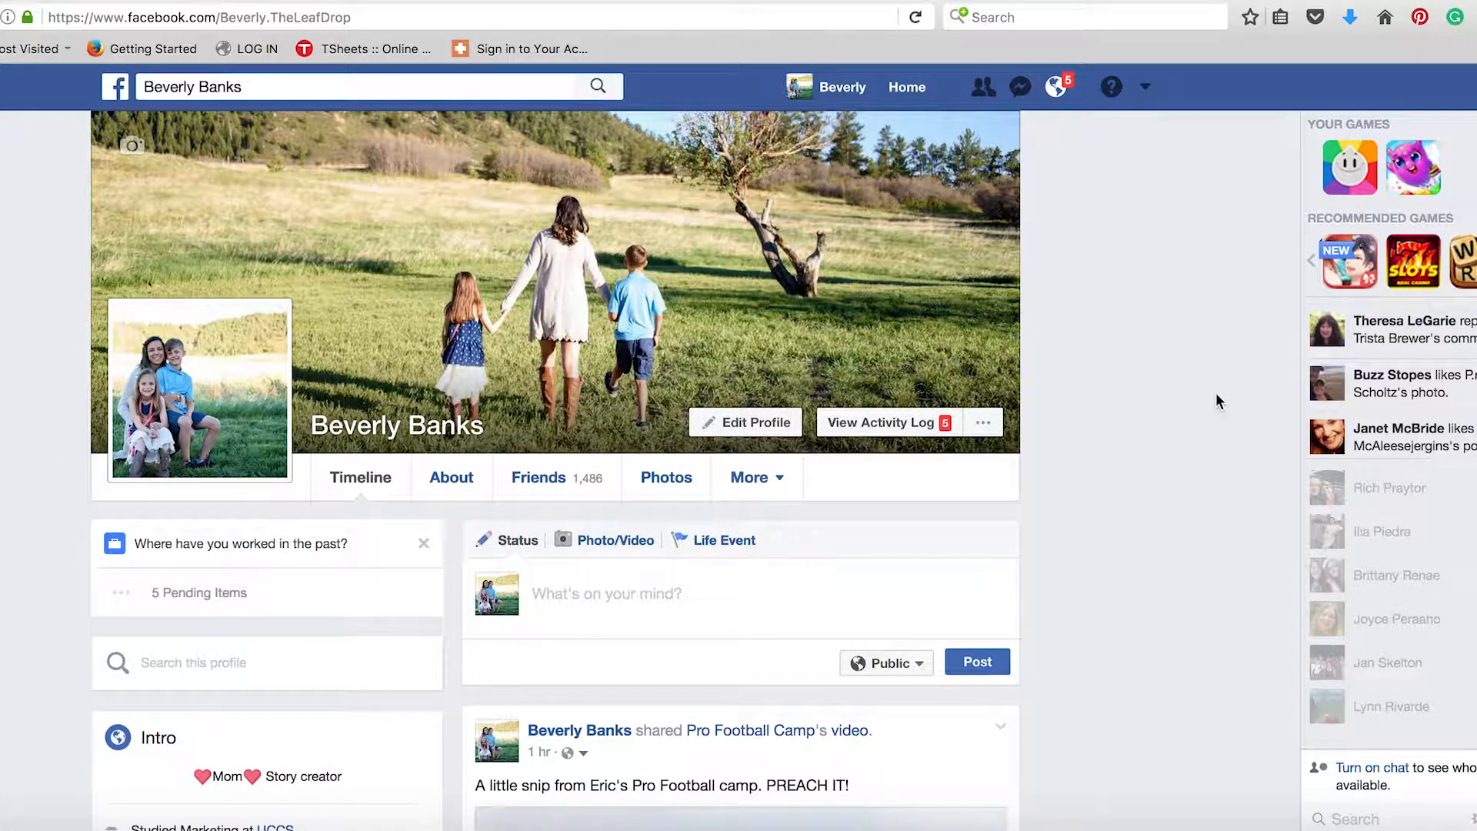
{"action": "left_click", "coordinate": [1148, 91]}
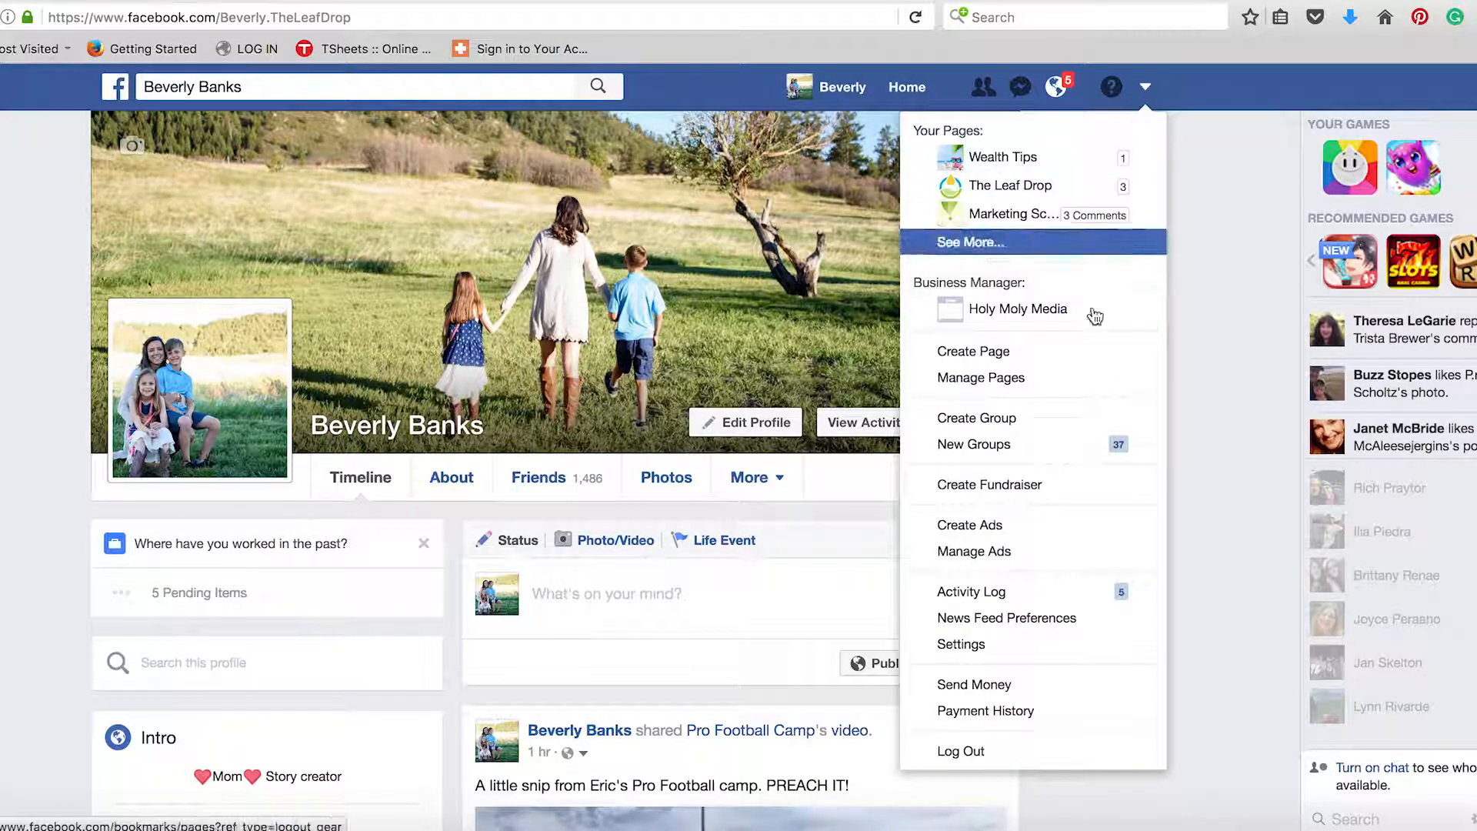
{"action": "left_click", "coordinate": [1084, 358]}
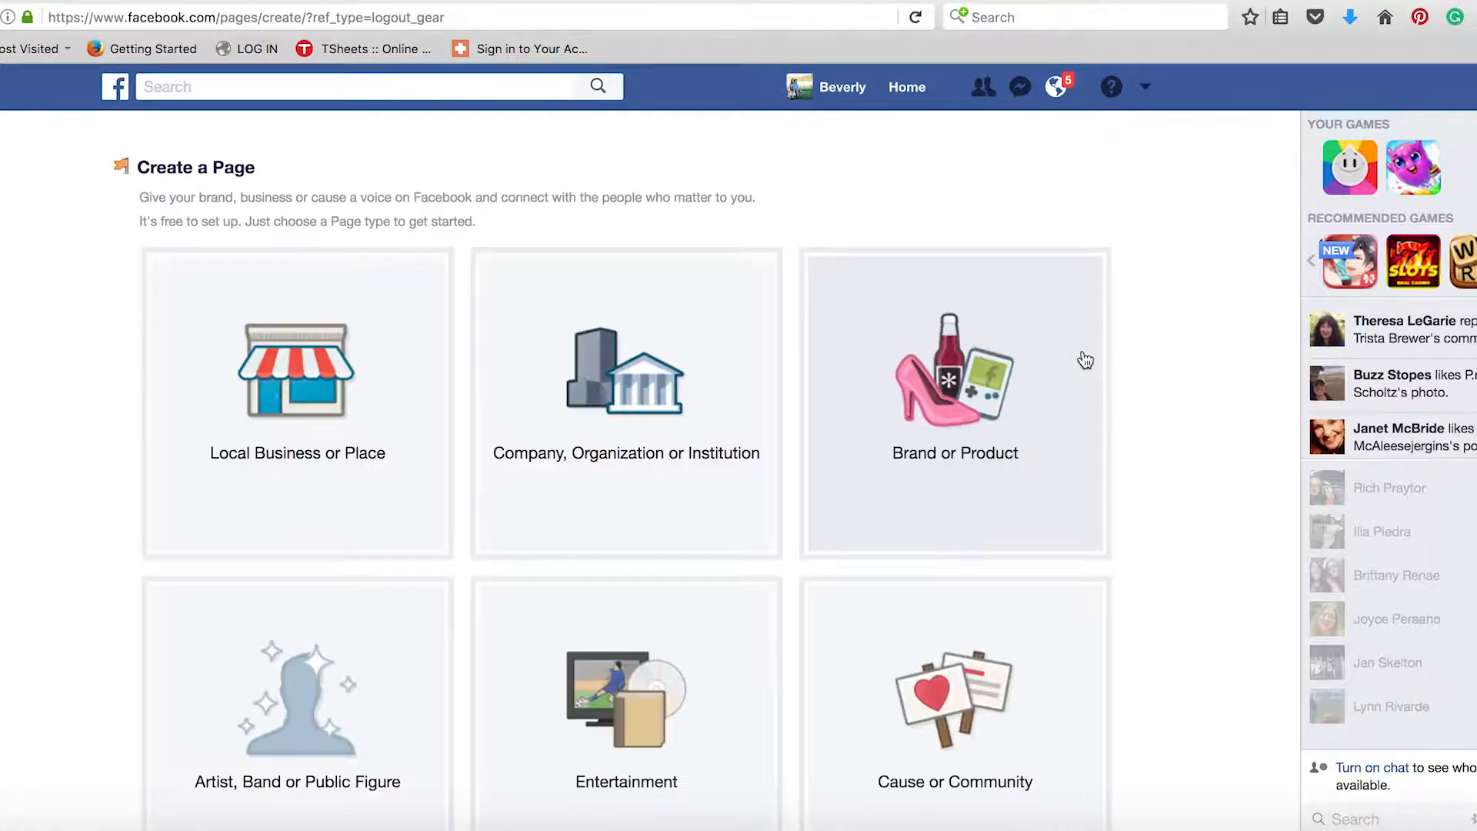
Create a Brand or Product page in the Health/Beauty category with the name Hello Oils.
{"action": "scroll", "coordinate": [1174, 397], "scroll_direction": "down", "scroll_amount": 3}
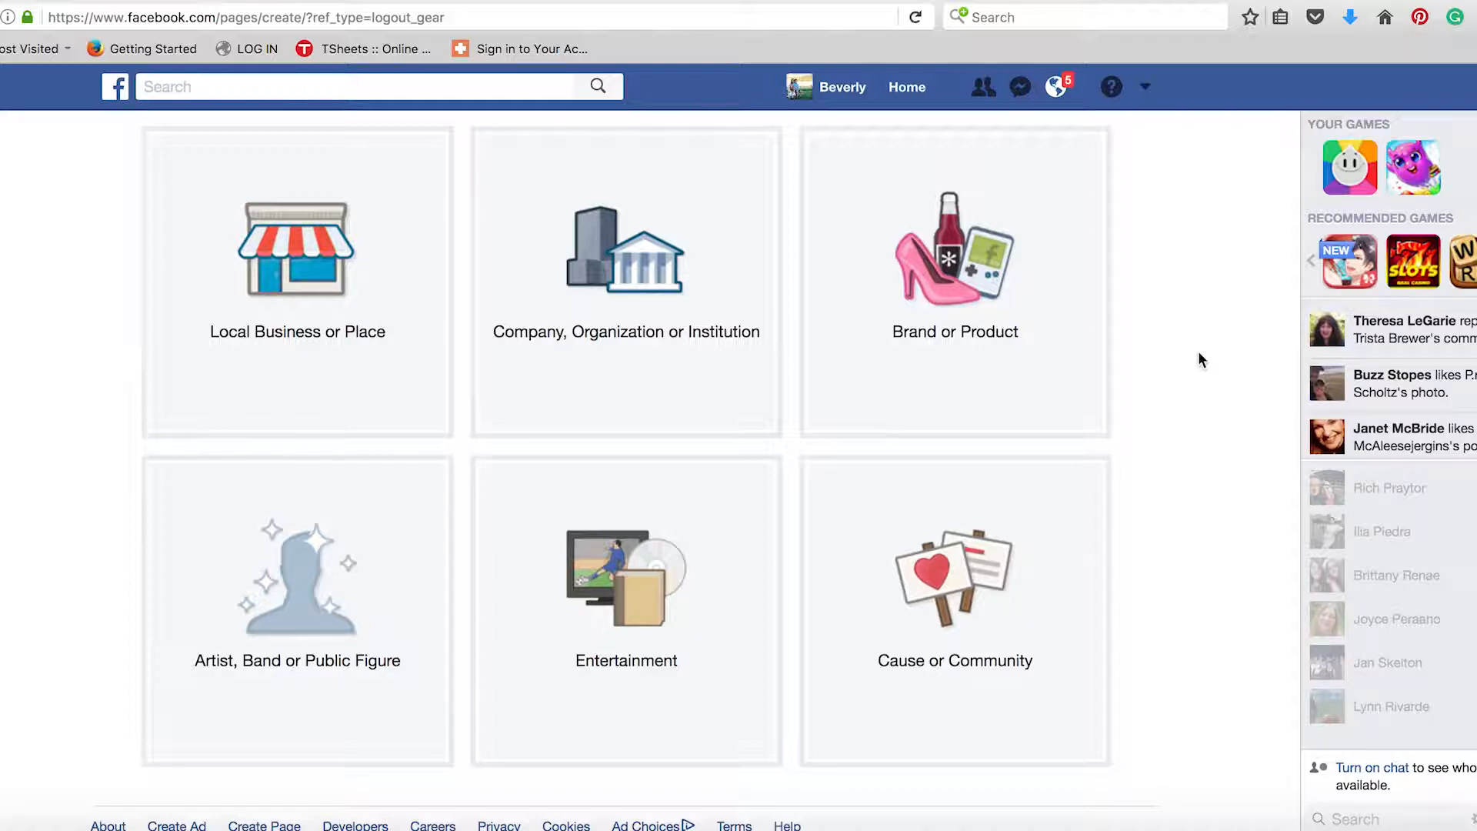
{"action": "left_click", "coordinate": [952, 319]}
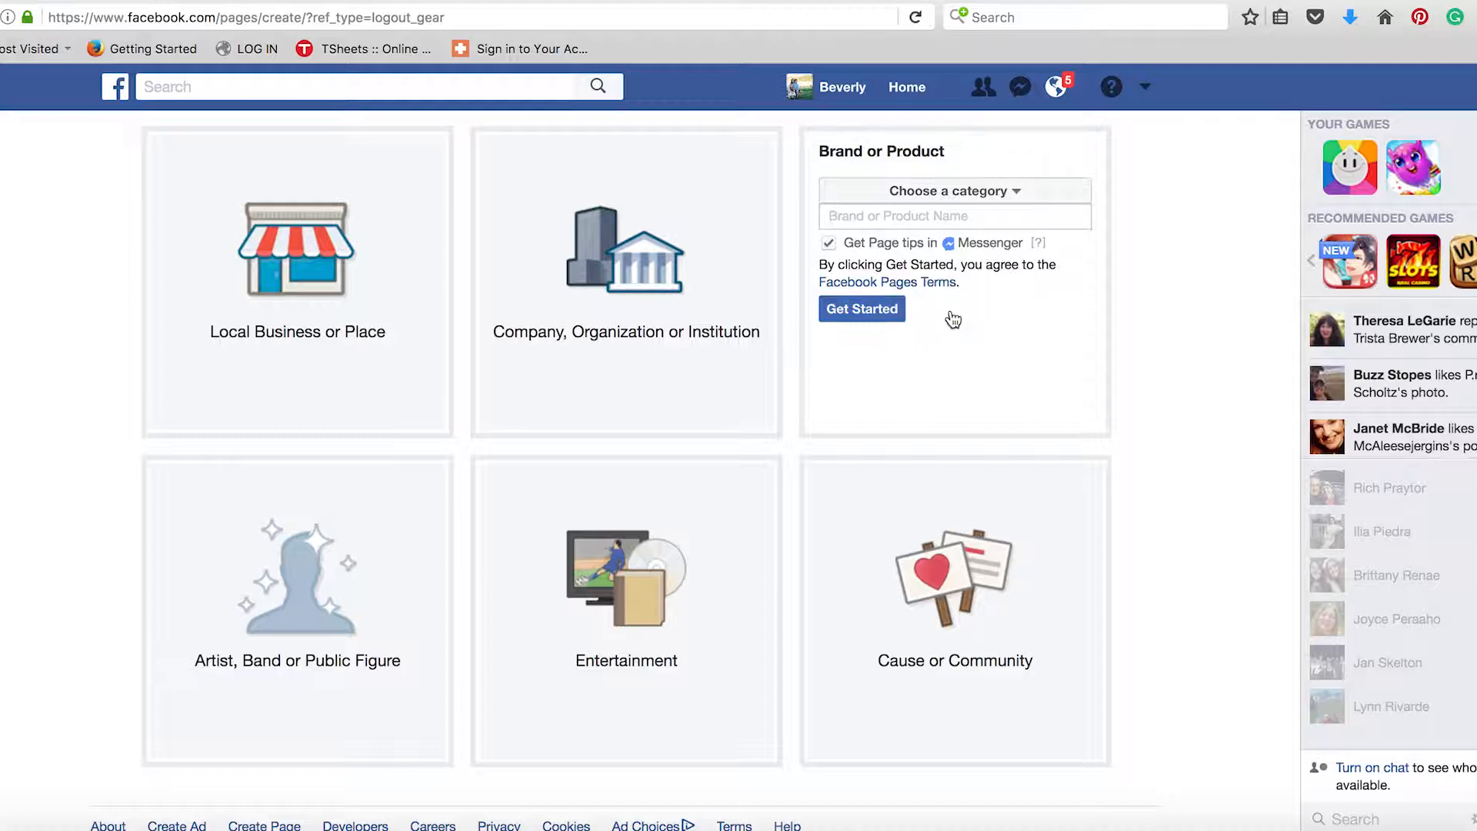
{"action": "left_click", "coordinate": [1005, 193]}
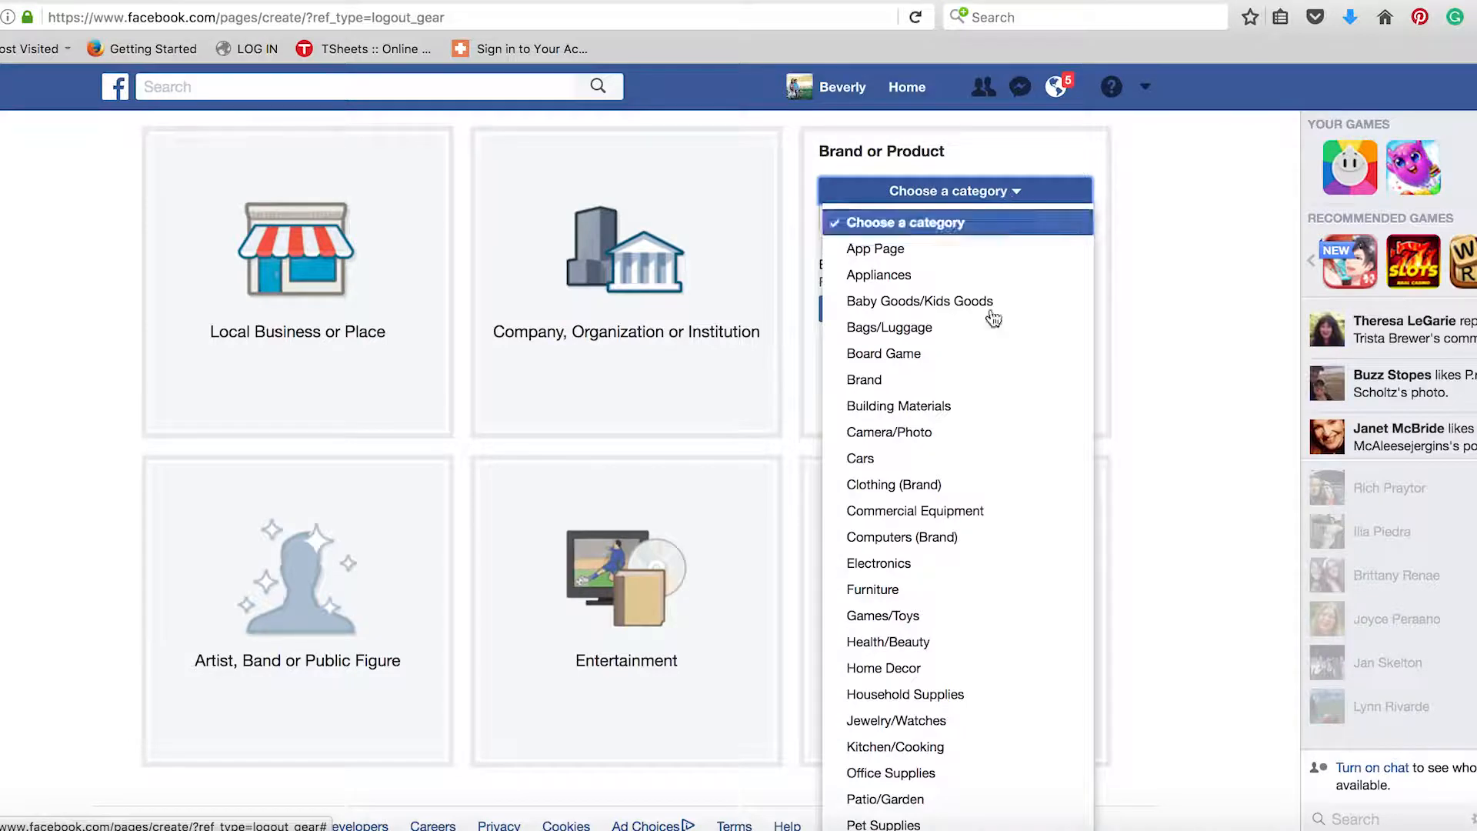
{"action": "left_click", "coordinate": [928, 651]}
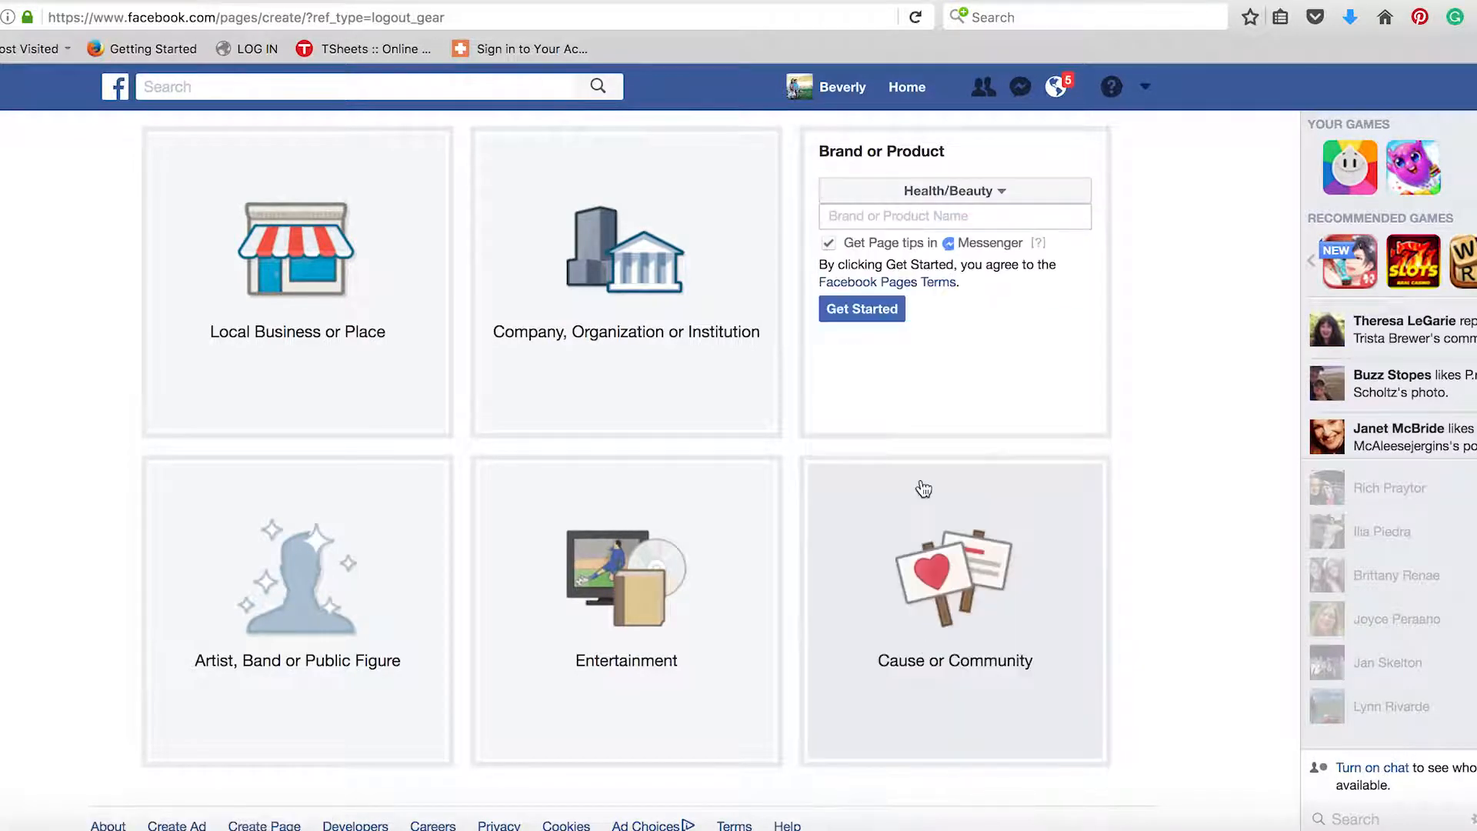
{"action": "left_click", "coordinate": [942, 218]}
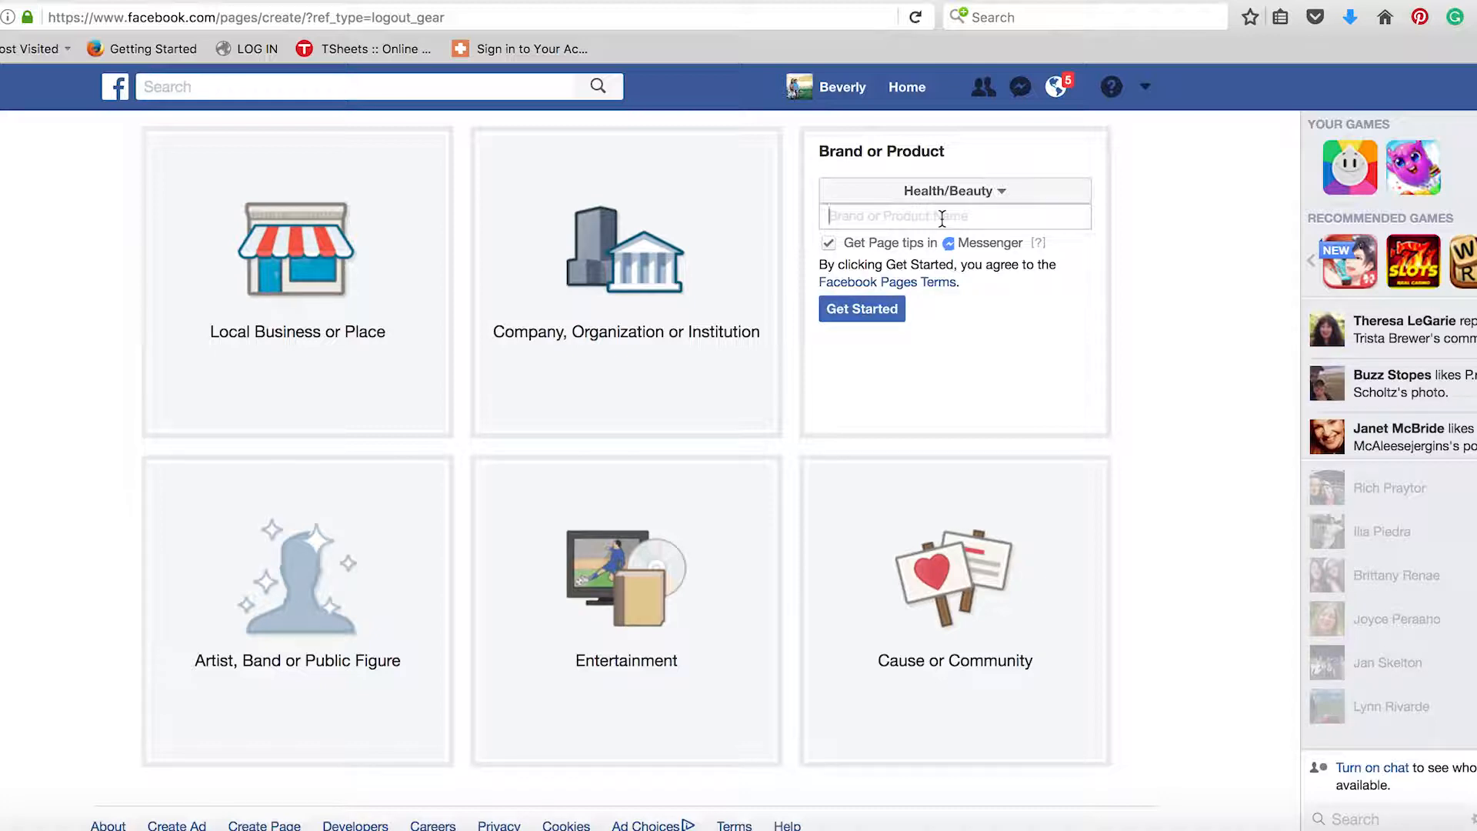
{"action": "type", "text": "Hello Oils"}
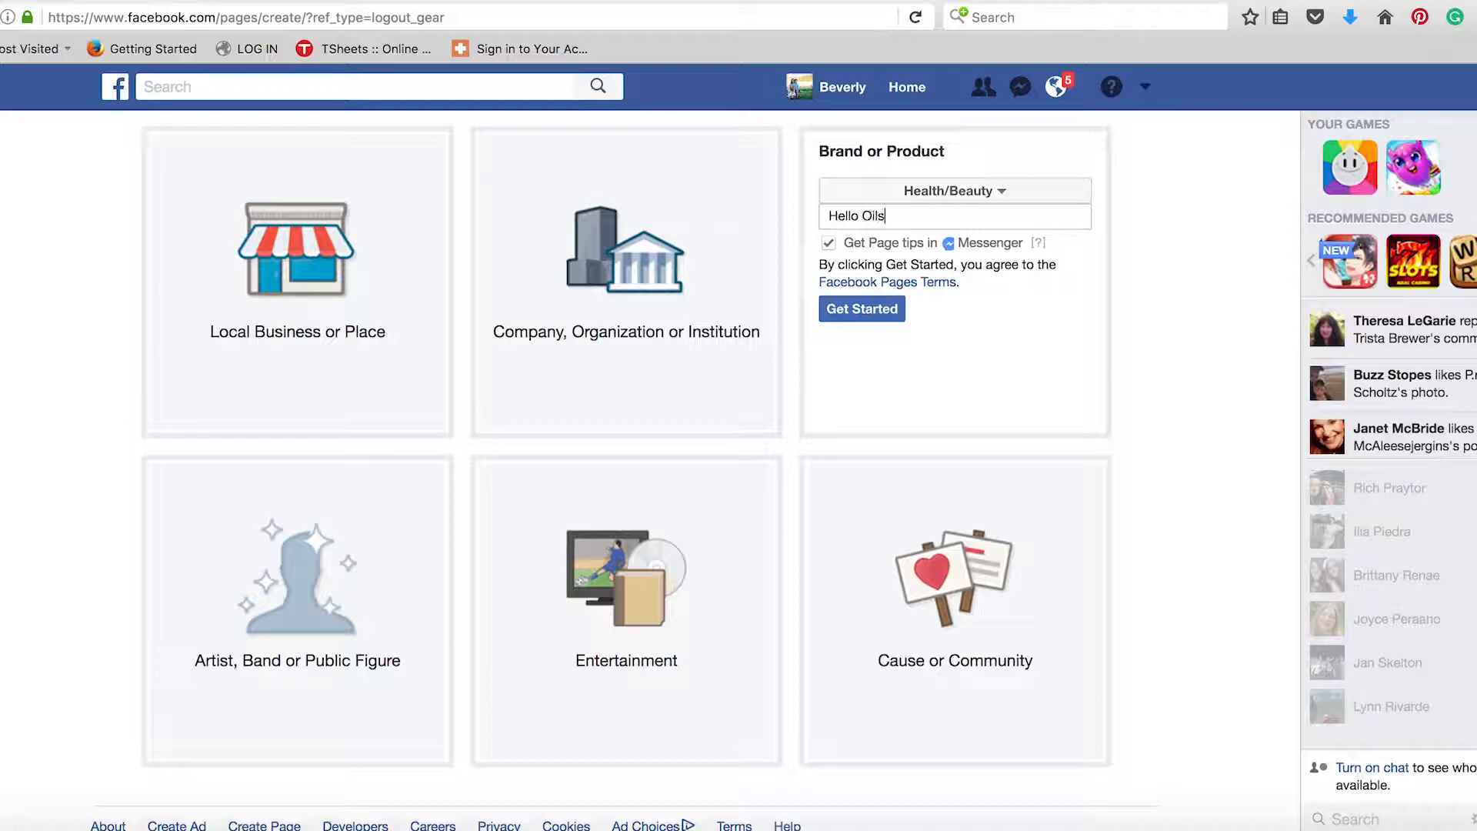
{"action": "left_click", "coordinate": [880, 313]}
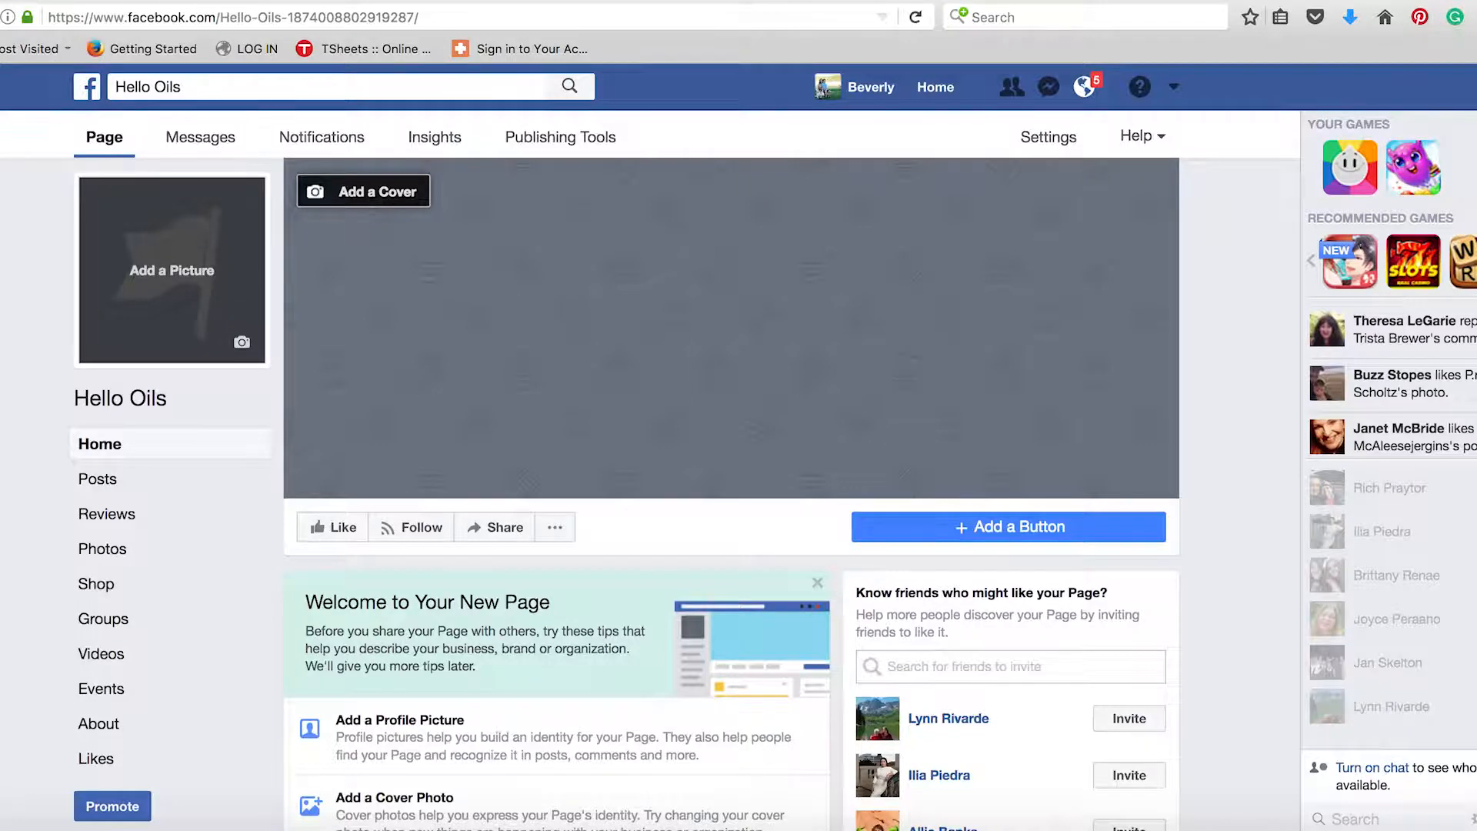
{"action": "key", "text": "ctrl+t"}
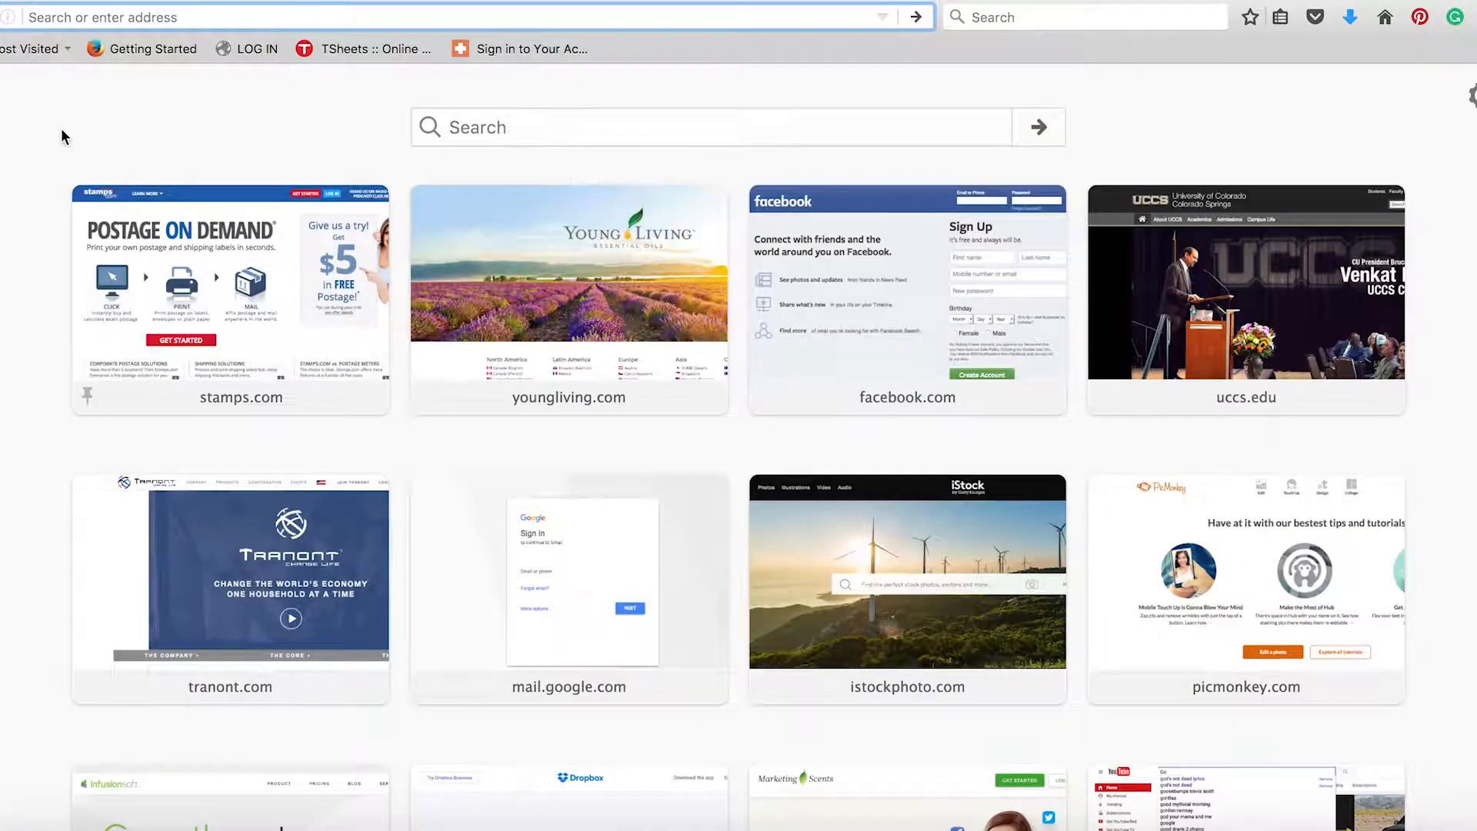
{"action": "type", "text": "www"}
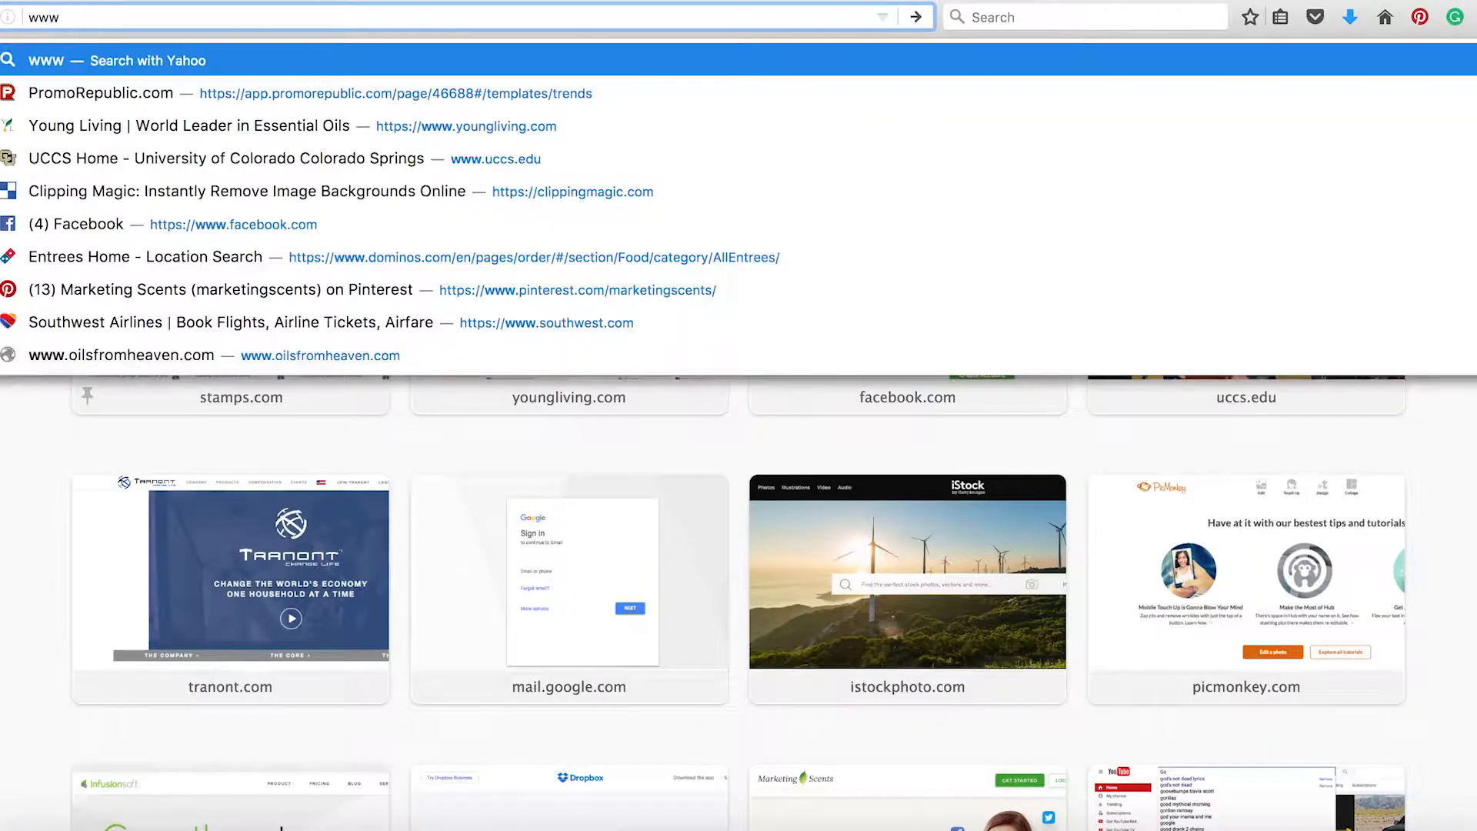
{"action": "type", "text": "."}
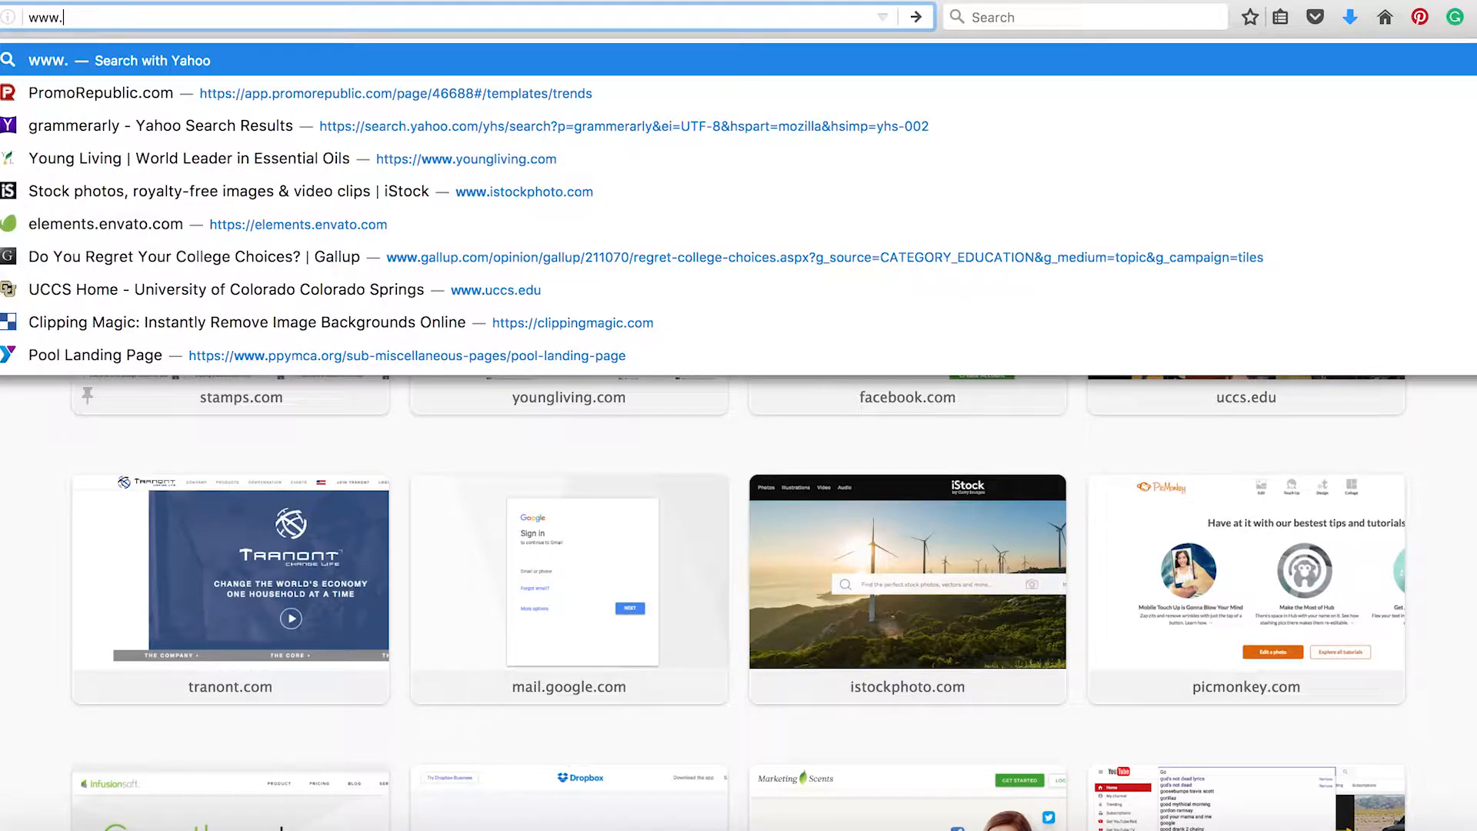
{"action": "type", "text": "picmonkey.com/"}
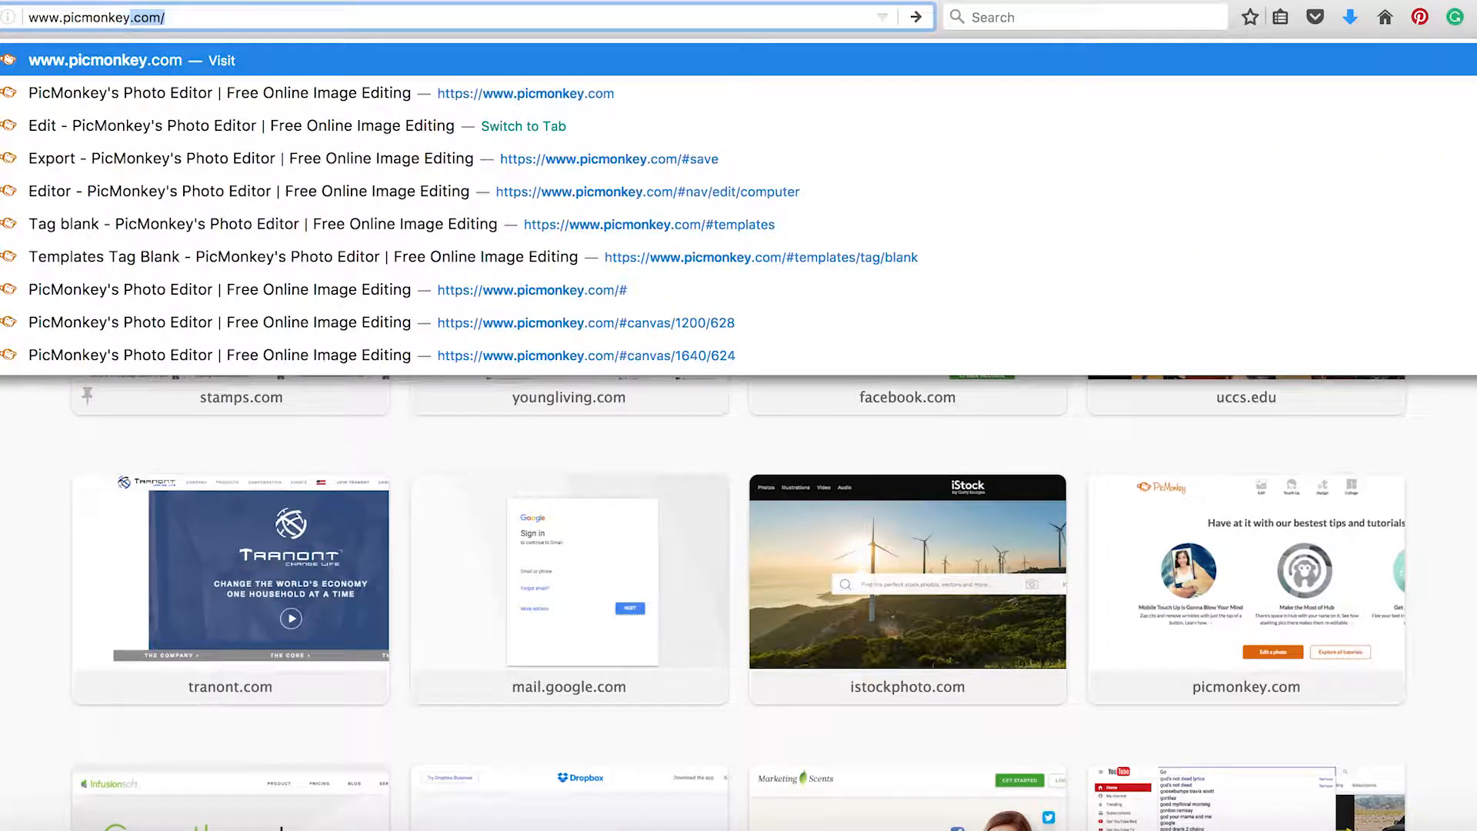
{"action": "key", "text": "Return"}
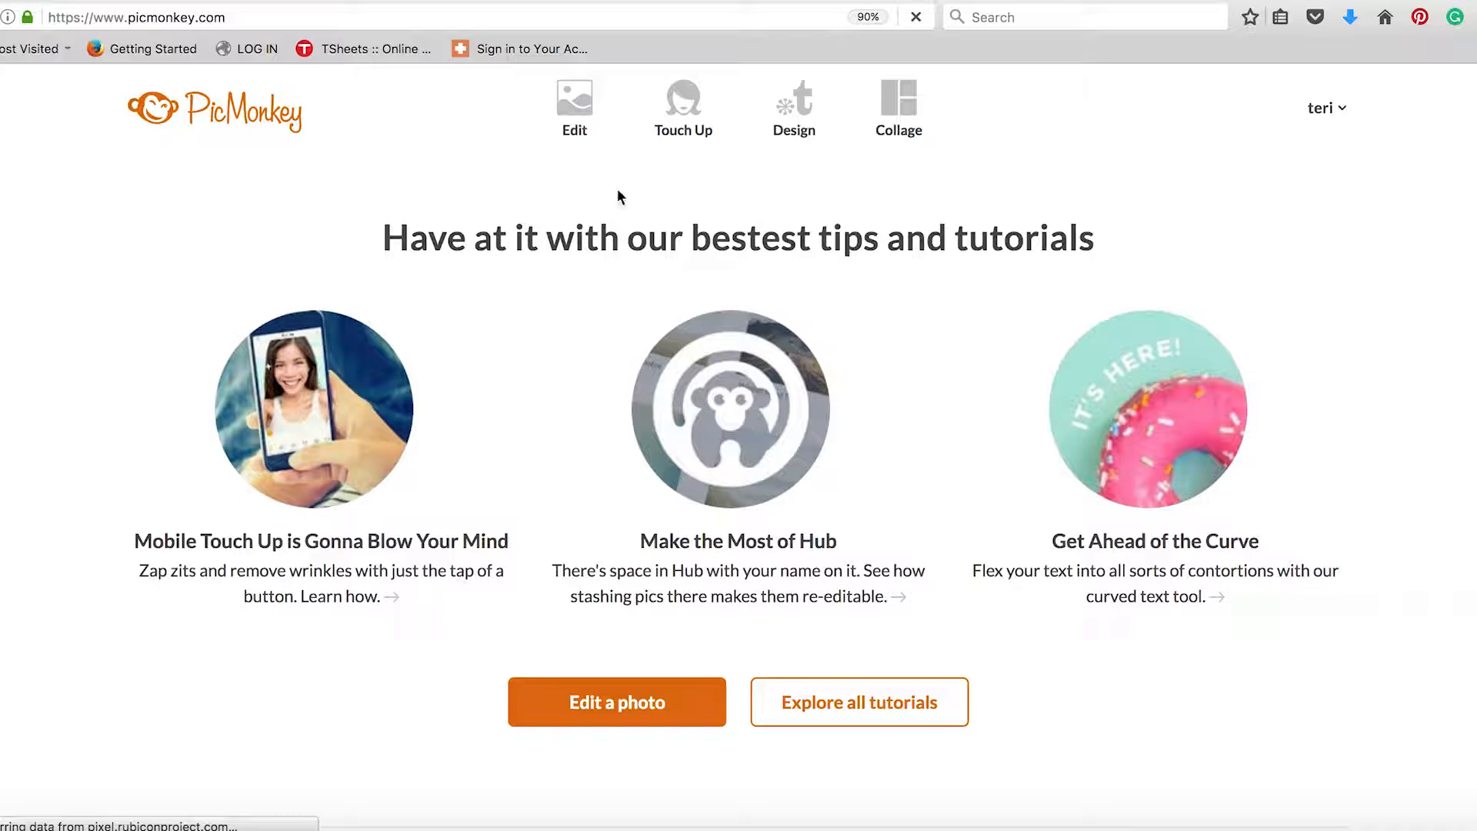
Start a blank canvas design in PicMonkey and filter the blank templates by Facebook.
{"action": "mouse_move", "coordinate": [797, 103]}
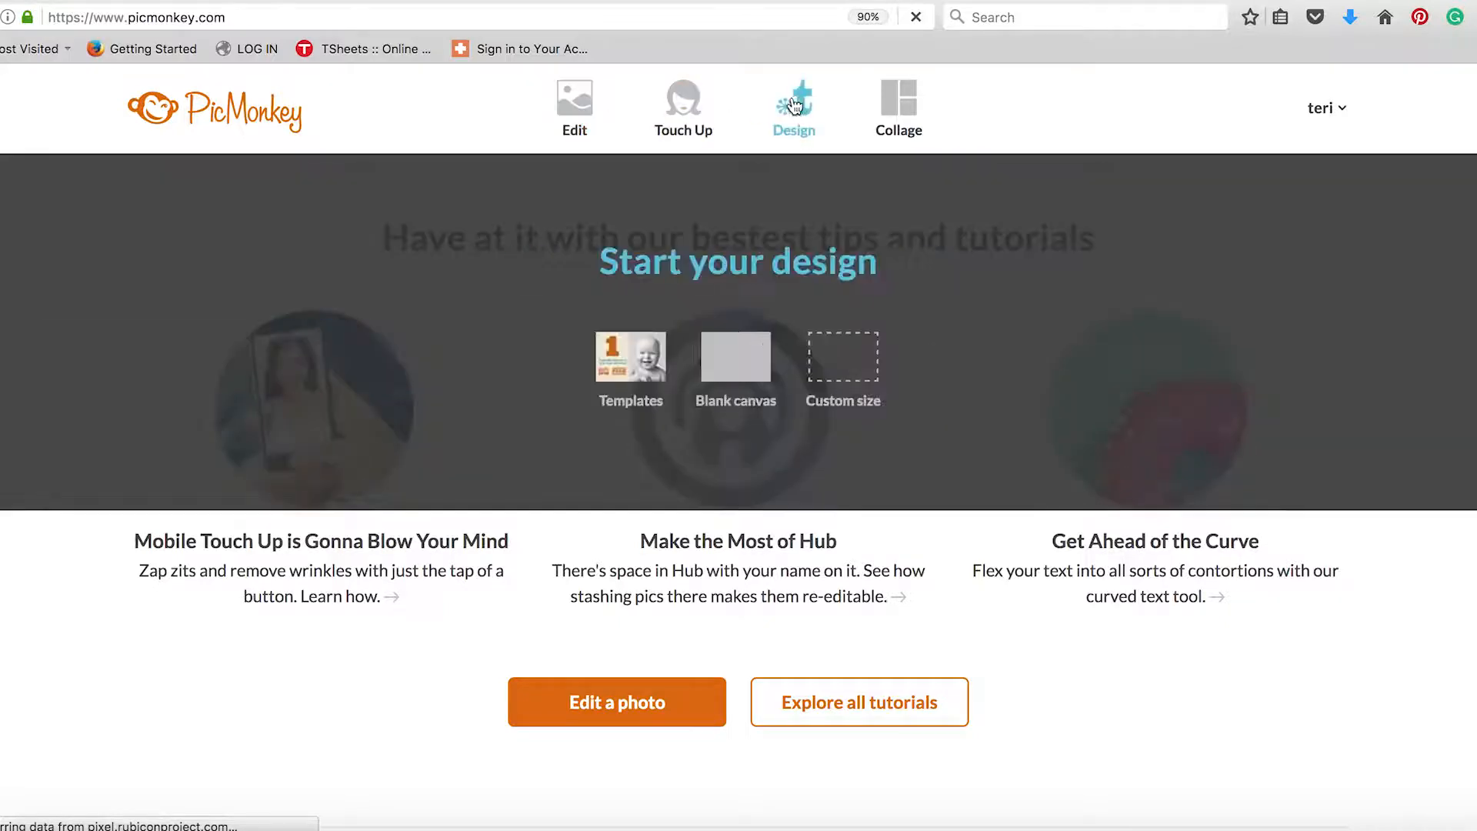
{"action": "left_click", "coordinate": [726, 355]}
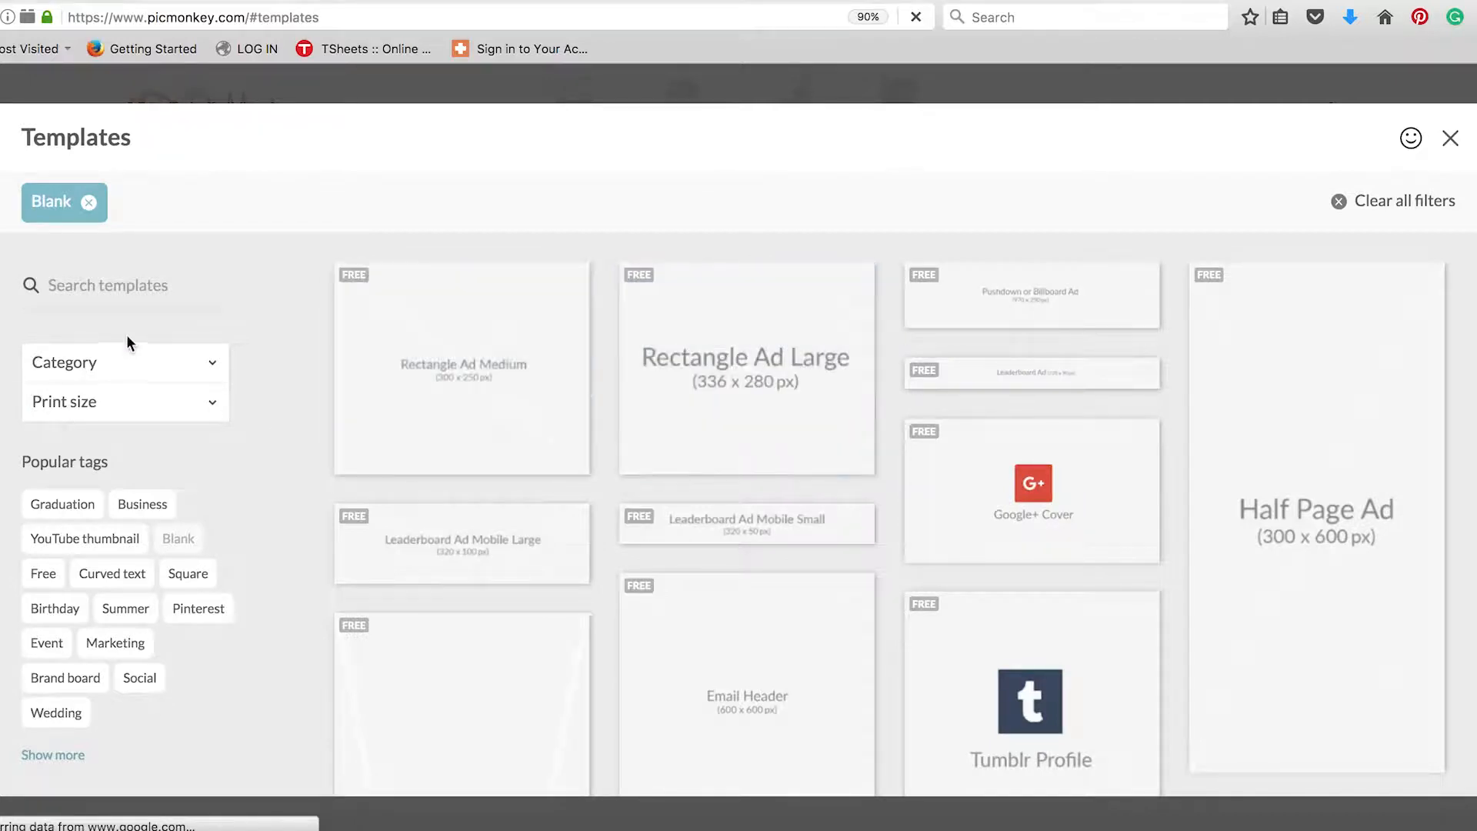
{"action": "left_click", "coordinate": [105, 285]}
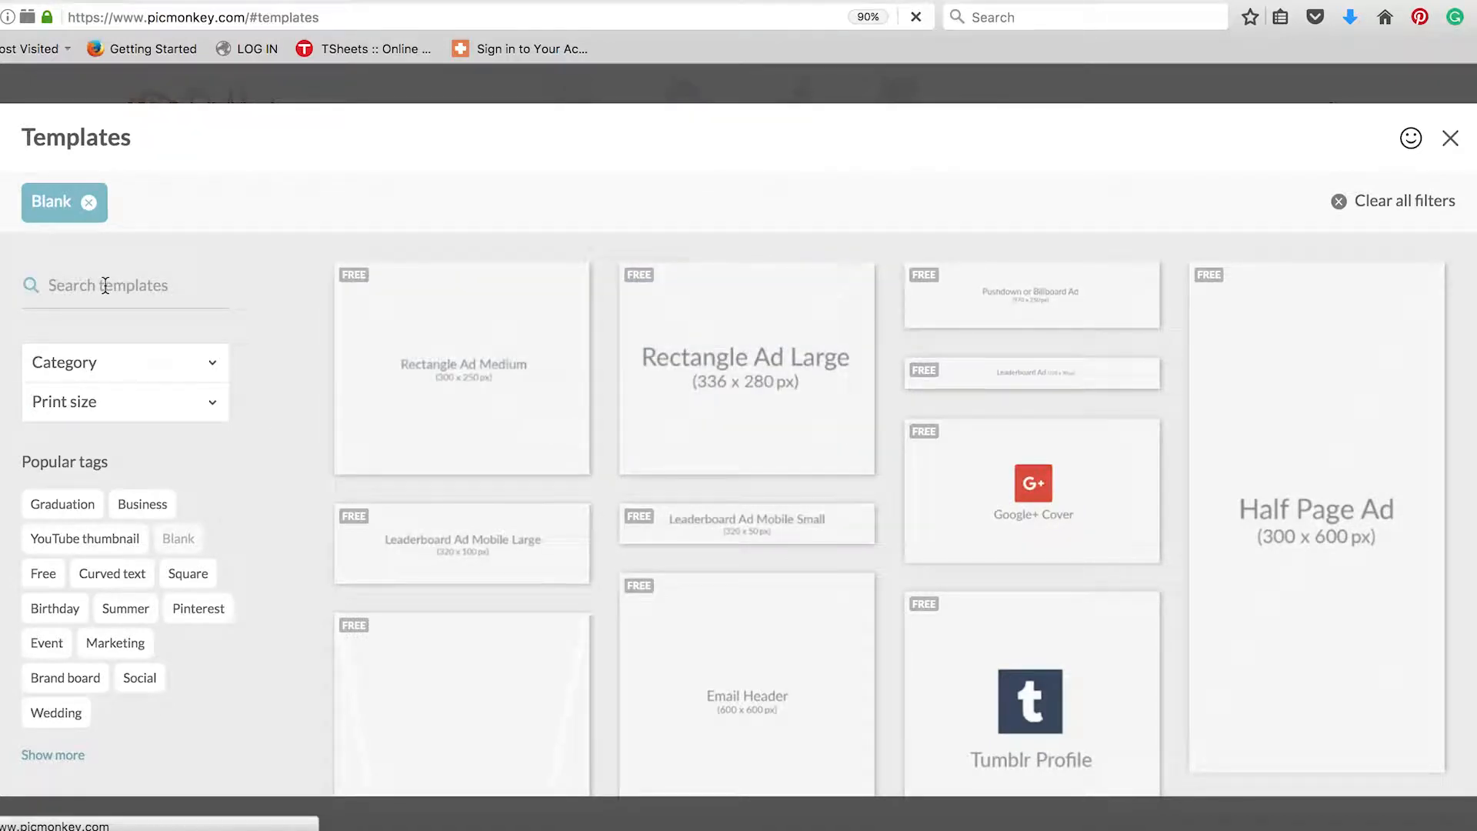
{"action": "type", "text": "fac"}
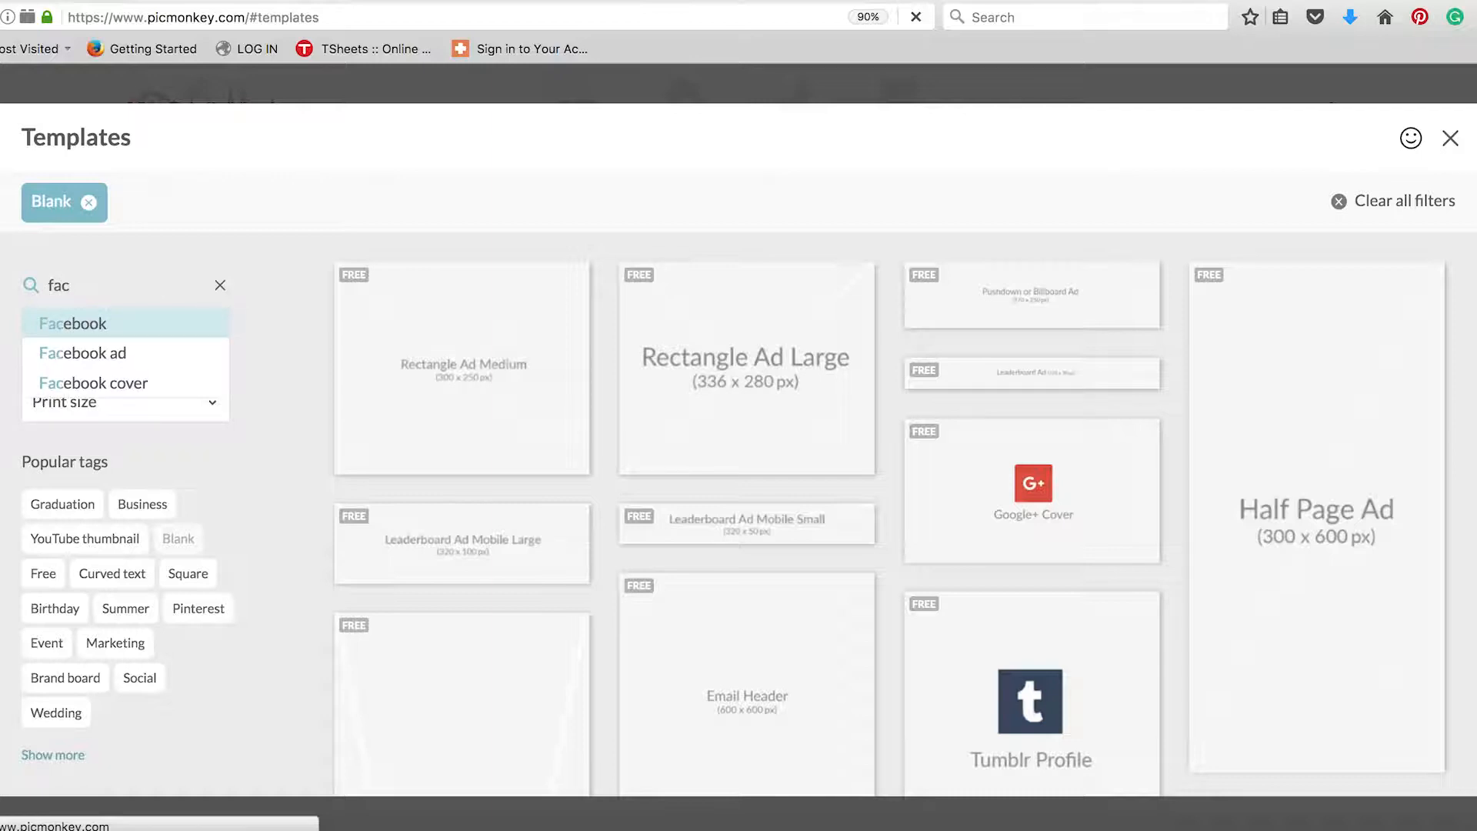
{"action": "left_click", "coordinate": [88, 326]}
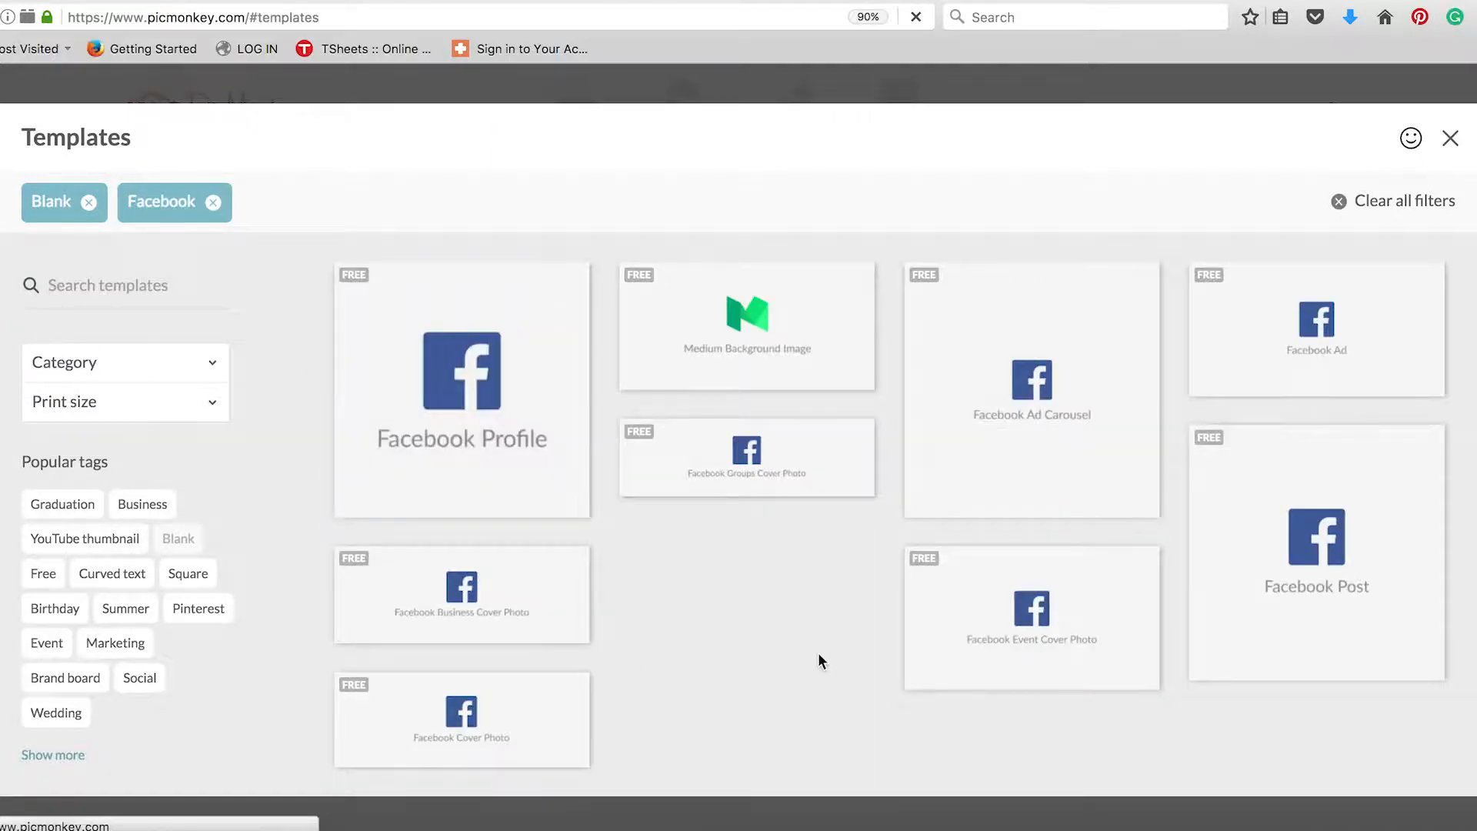
Open the blank Facebook Profile template in the editor.
{"action": "scroll", "coordinate": [820, 655], "scroll_direction": "down", "scroll_amount": 1}
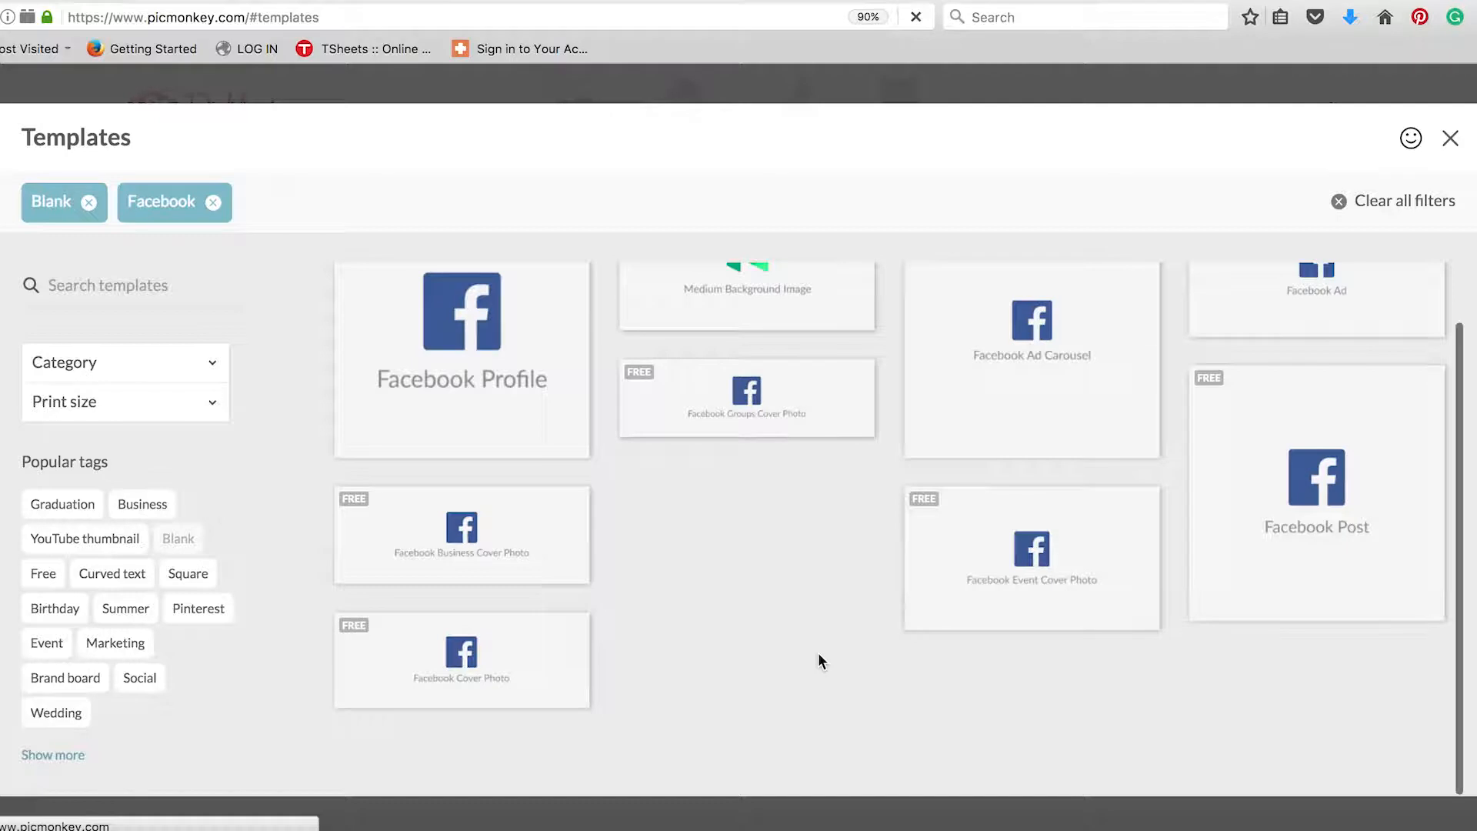
{"action": "scroll", "coordinate": [819, 652], "scroll_direction": "up", "scroll_amount": 1}
{"action": "mouse_move", "coordinate": [448, 469]}
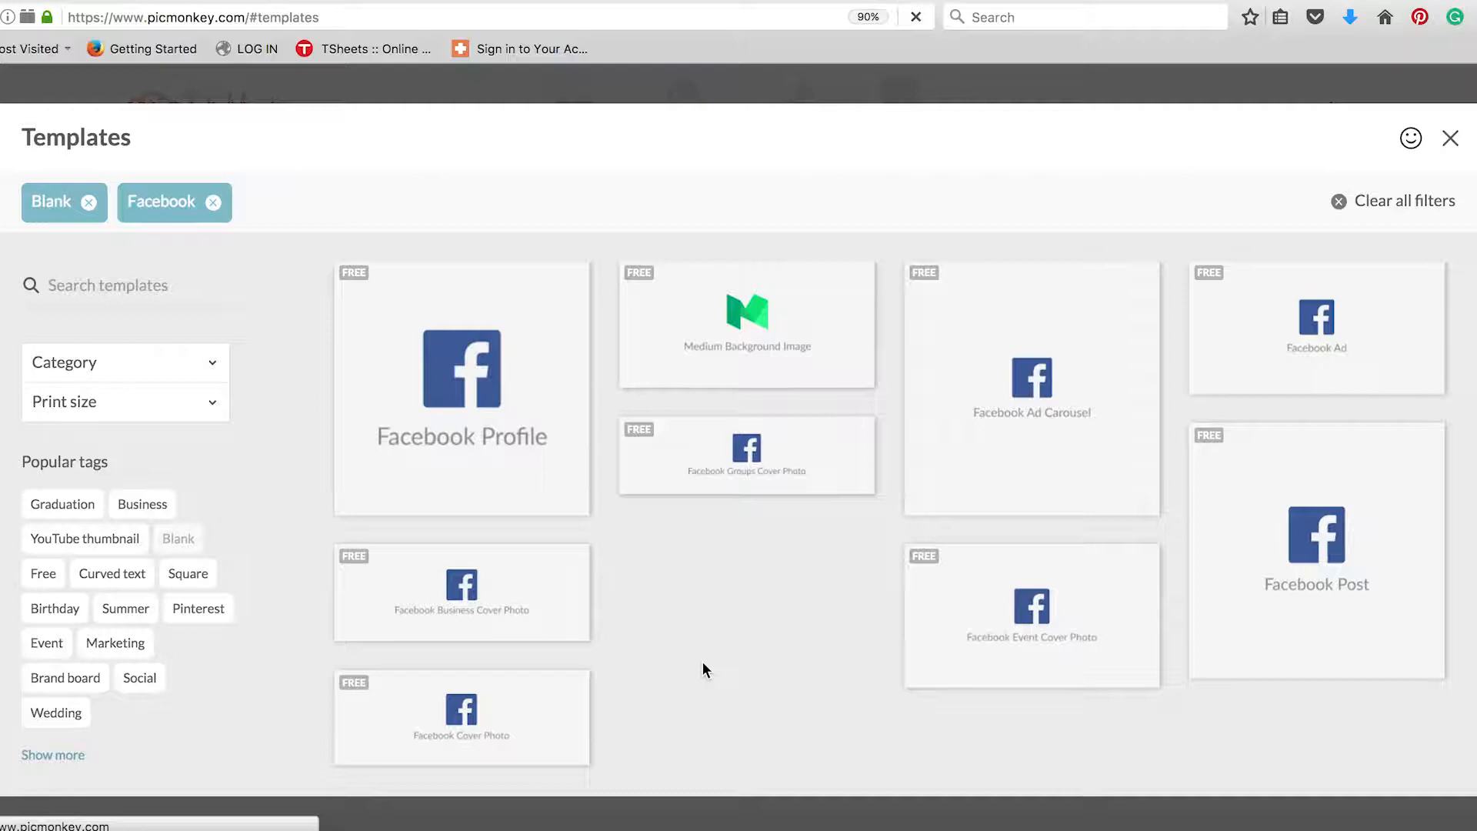
{"action": "mouse_move", "coordinate": [538, 429]}
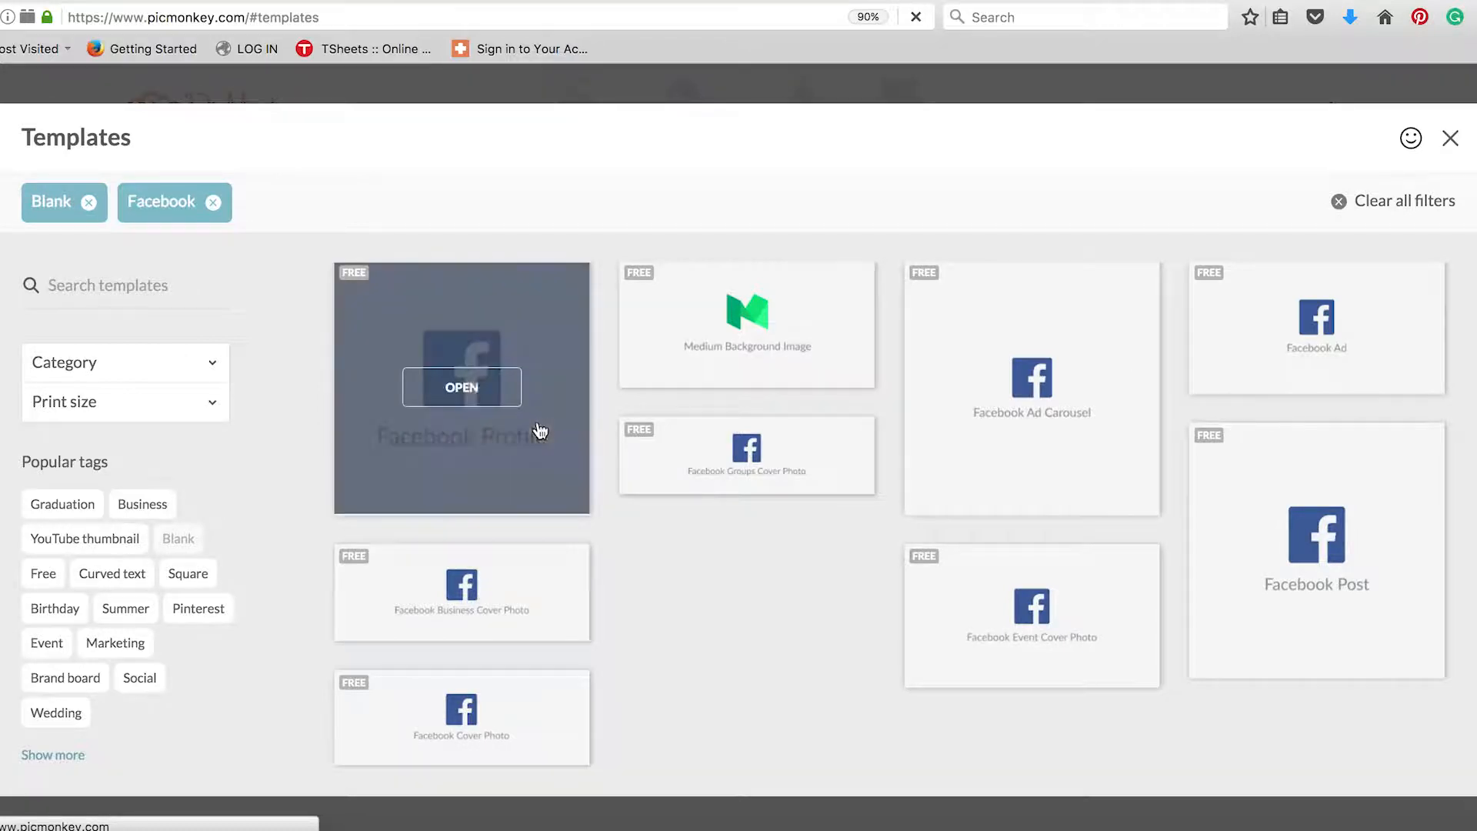
{"action": "left_click", "coordinate": [463, 387]}
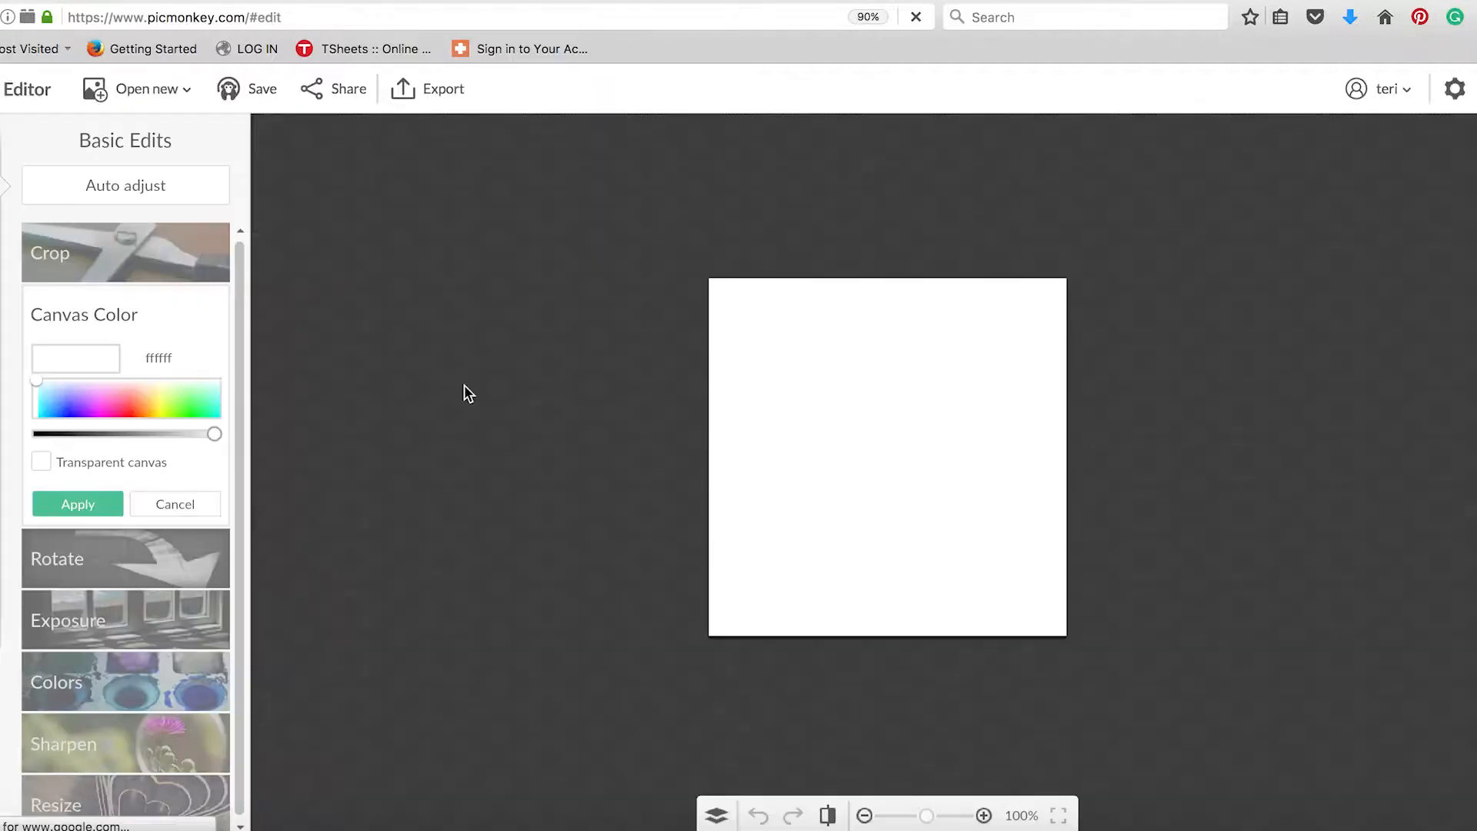
Try resizing the blank canvas to 180 x 180 pixels with proportions kept.
{"action": "left_click", "coordinate": [115, 798]}
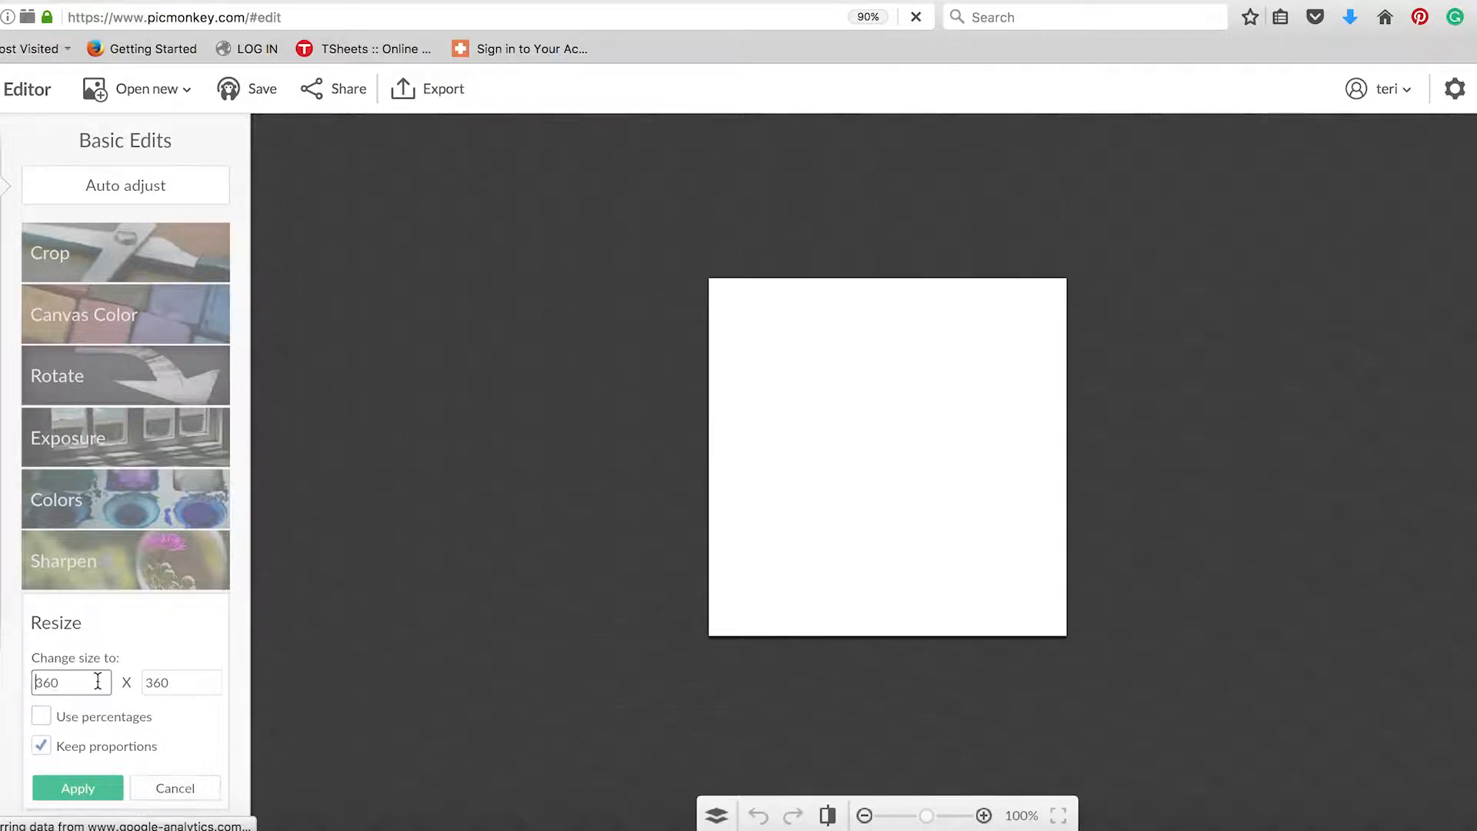
{"action": "left_click_drag", "start_coordinate": [97, 680], "coordinate": [21, 680]}
{"action": "type", "text": "180"}
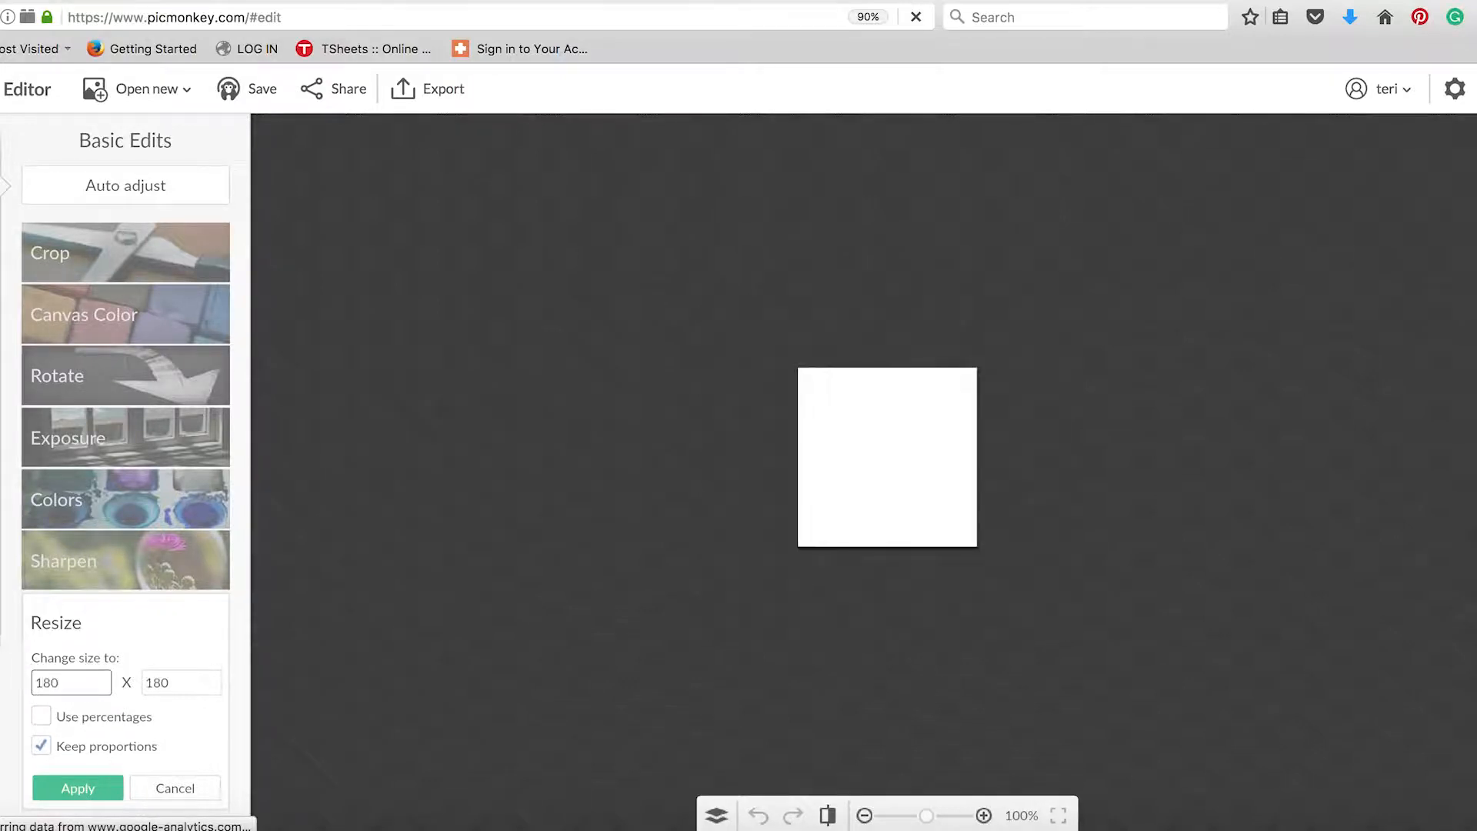
{"action": "left_click", "coordinate": [77, 788]}
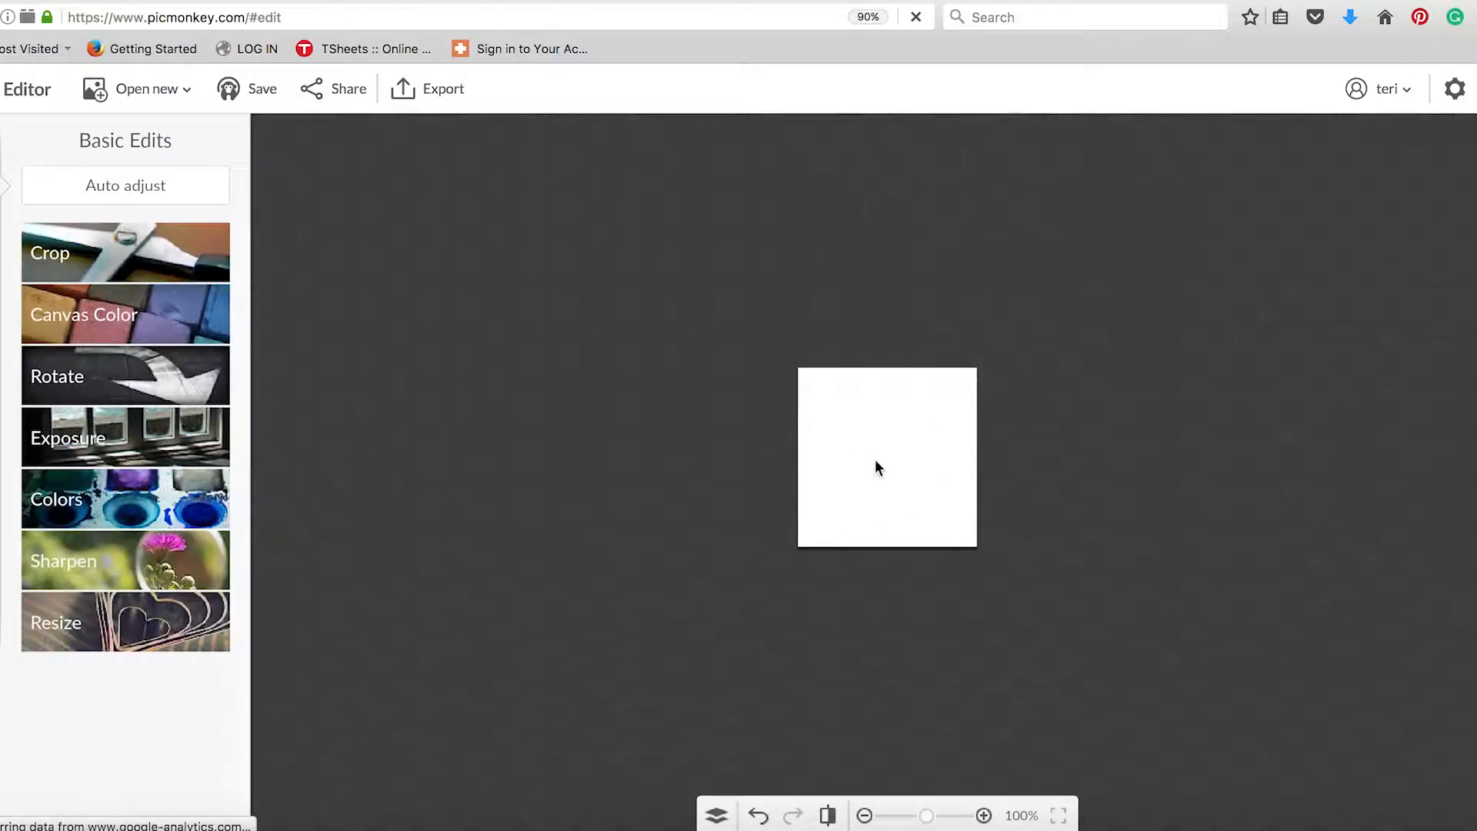
{"action": "left_click", "coordinate": [983, 815]}
{"action": "left_click", "coordinate": [983, 815]}
{"action": "left_click", "coordinate": [983, 815]}
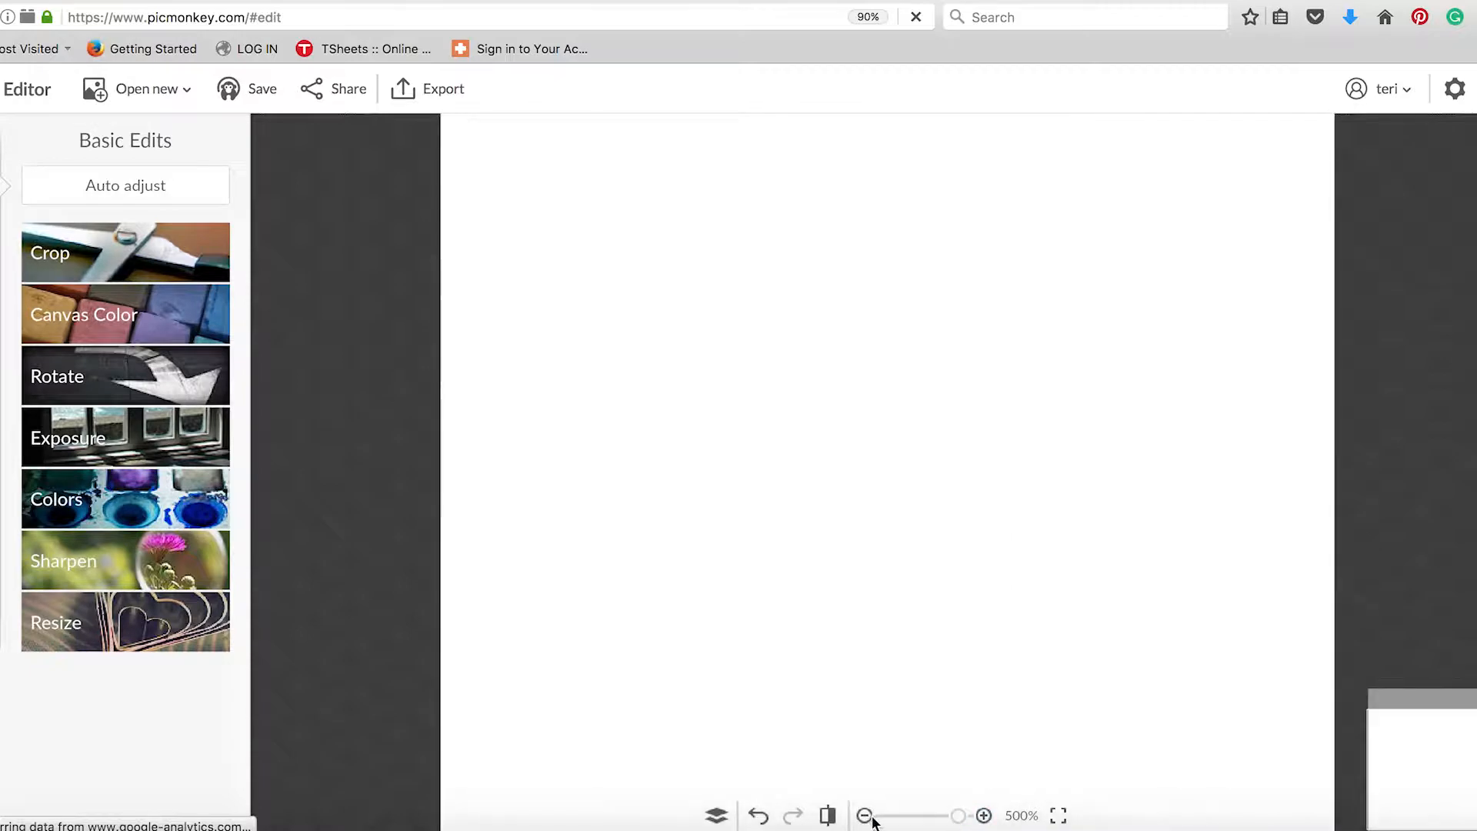
{"action": "left_click", "coordinate": [865, 815]}
{"action": "left_click", "coordinate": [864, 816]}
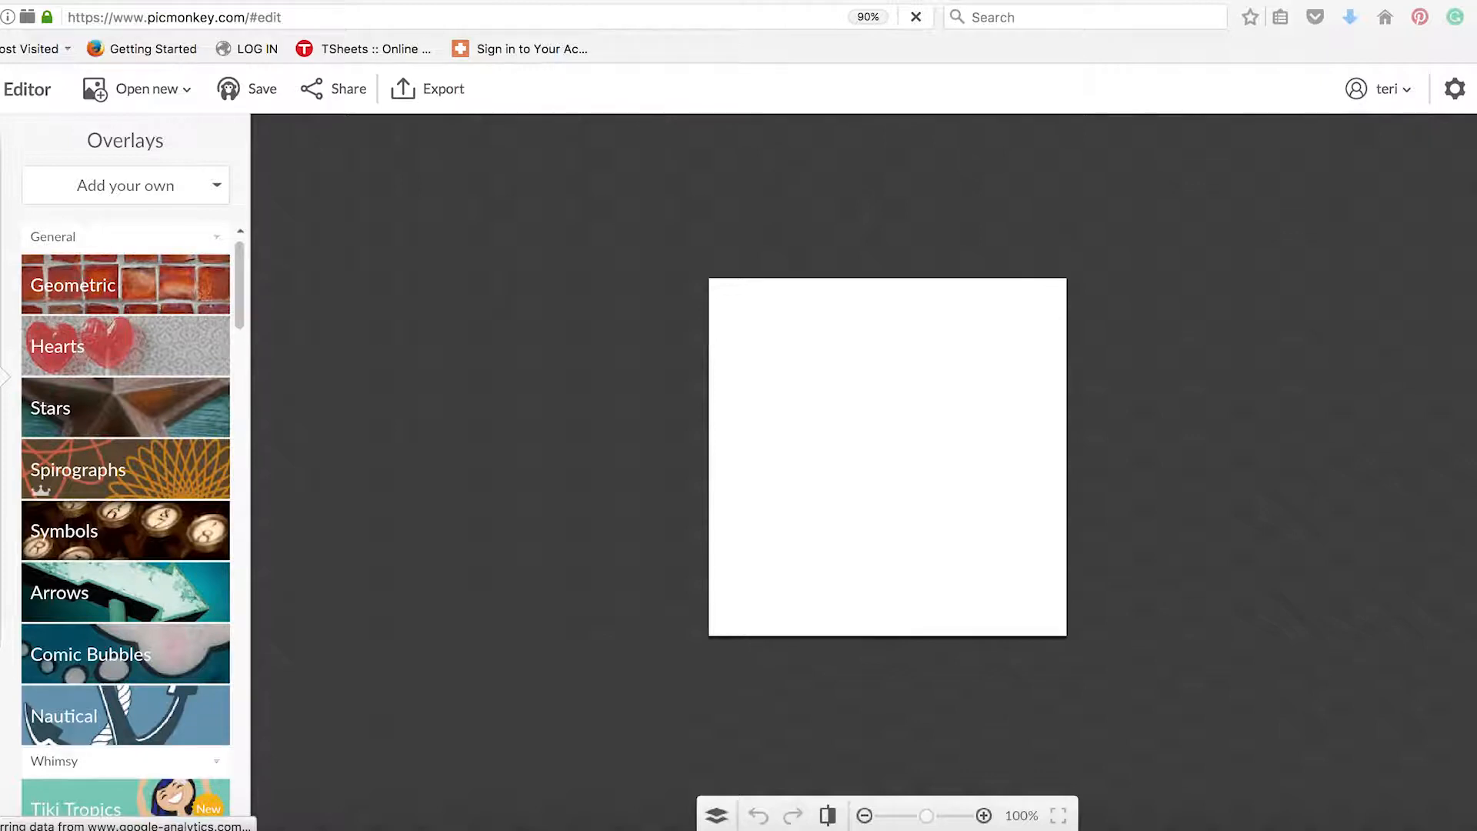
Add the globe image iStock-623588978.jpg from the computer's Desktop as an overlay on the canvas.
{"action": "left_click", "coordinate": [1, 346]}
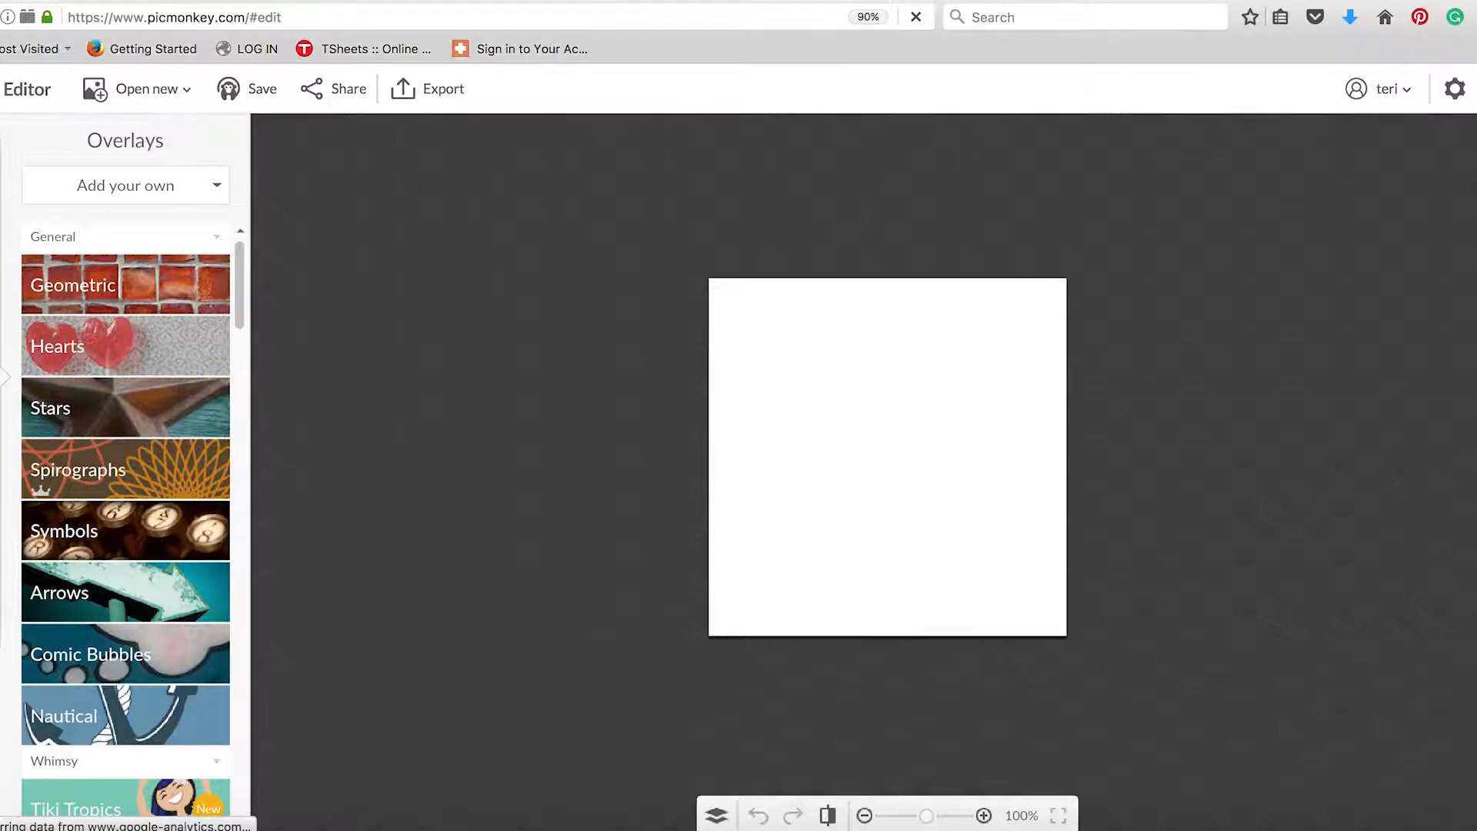
{"action": "left_click", "coordinate": [216, 184]}
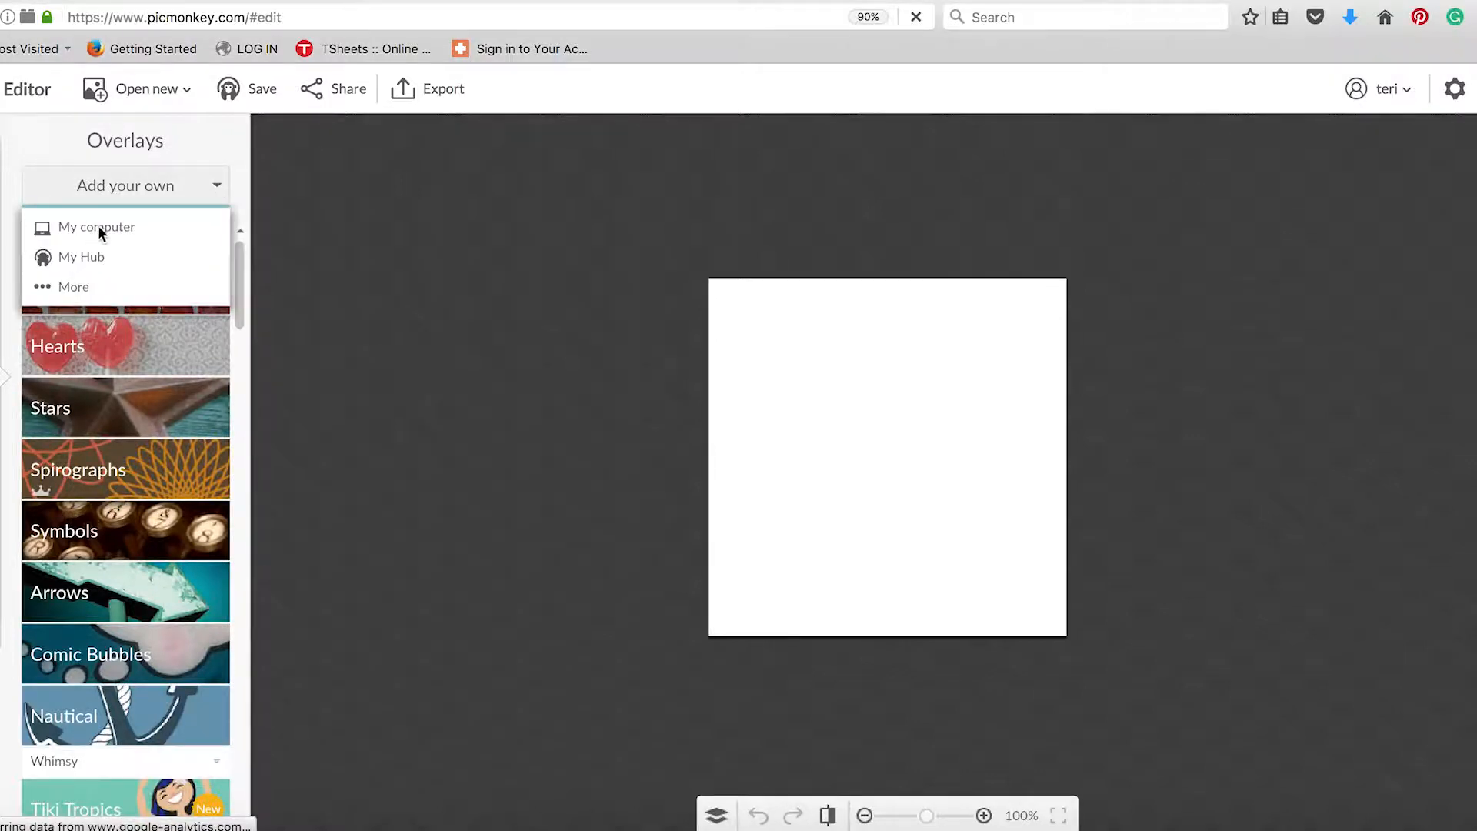
{"action": "left_click", "coordinate": [94, 227]}
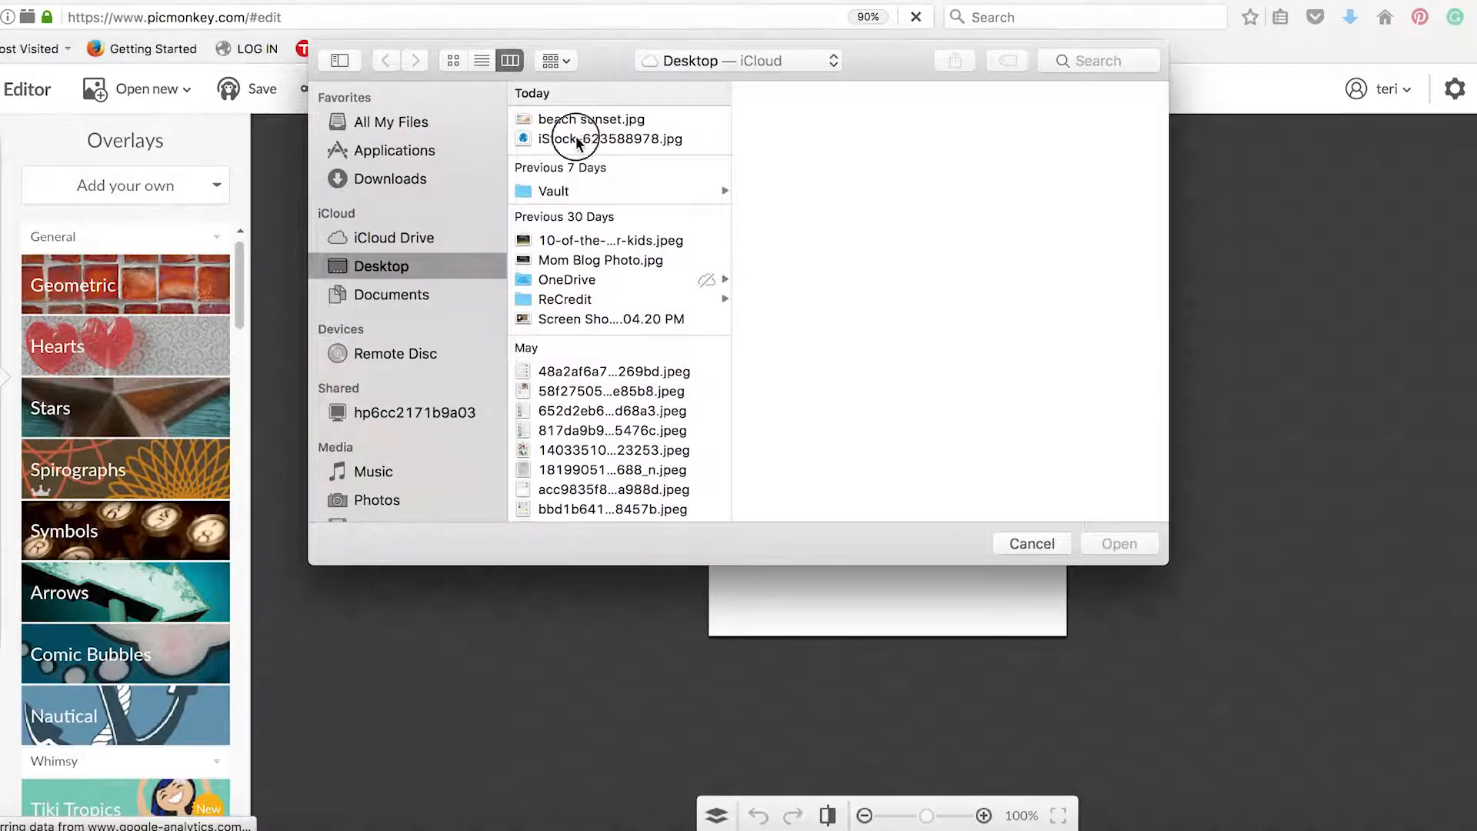
{"action": "left_click", "coordinate": [577, 139]}
{"action": "left_click", "coordinate": [1119, 543]}
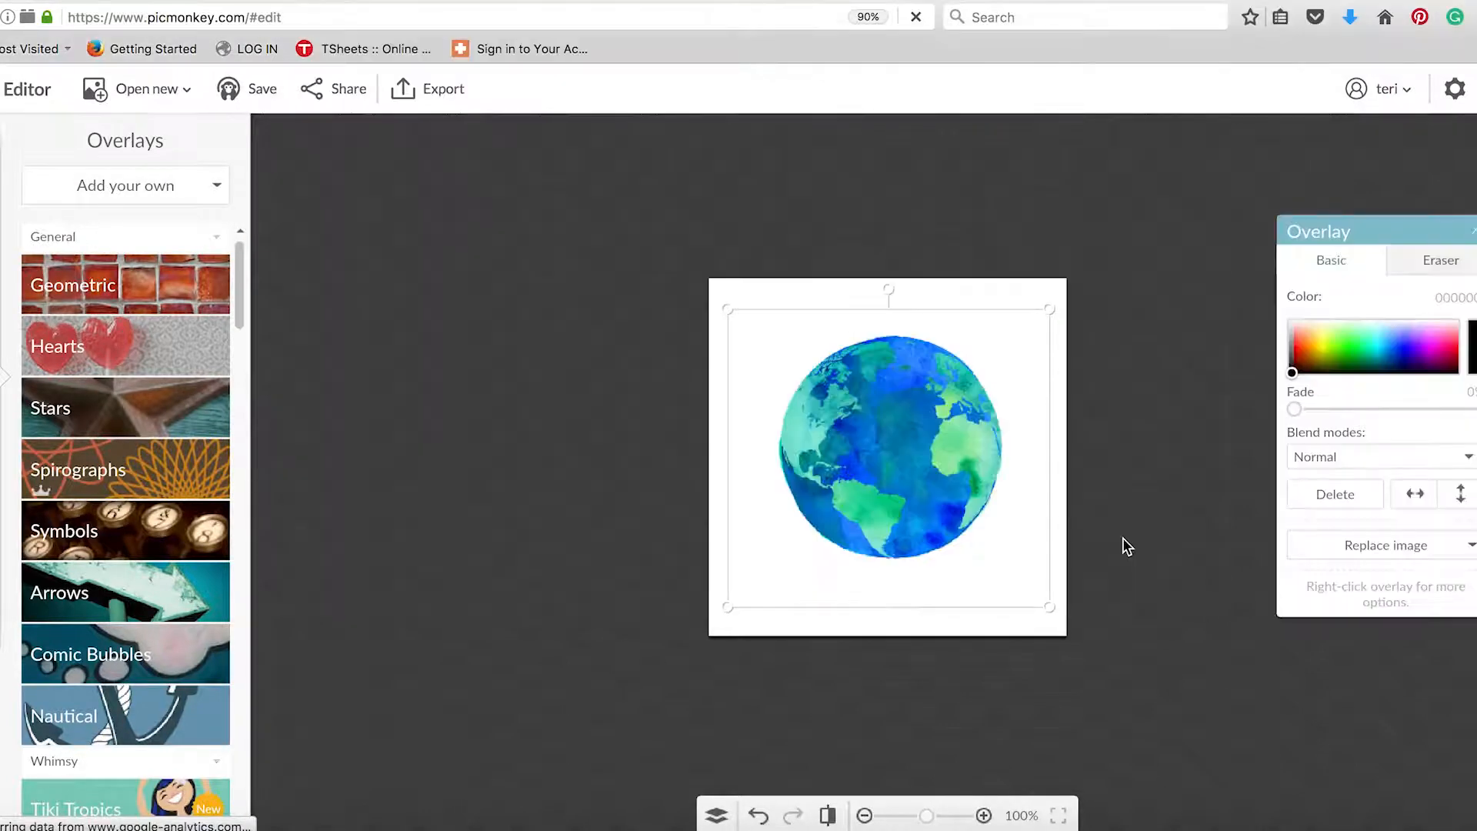
Enlarge the globe overlay until its frame spans the full width of the canvas, and deselect it.
{"action": "left_click_drag", "start_coordinate": [1050, 309], "coordinate": [1065, 289]}
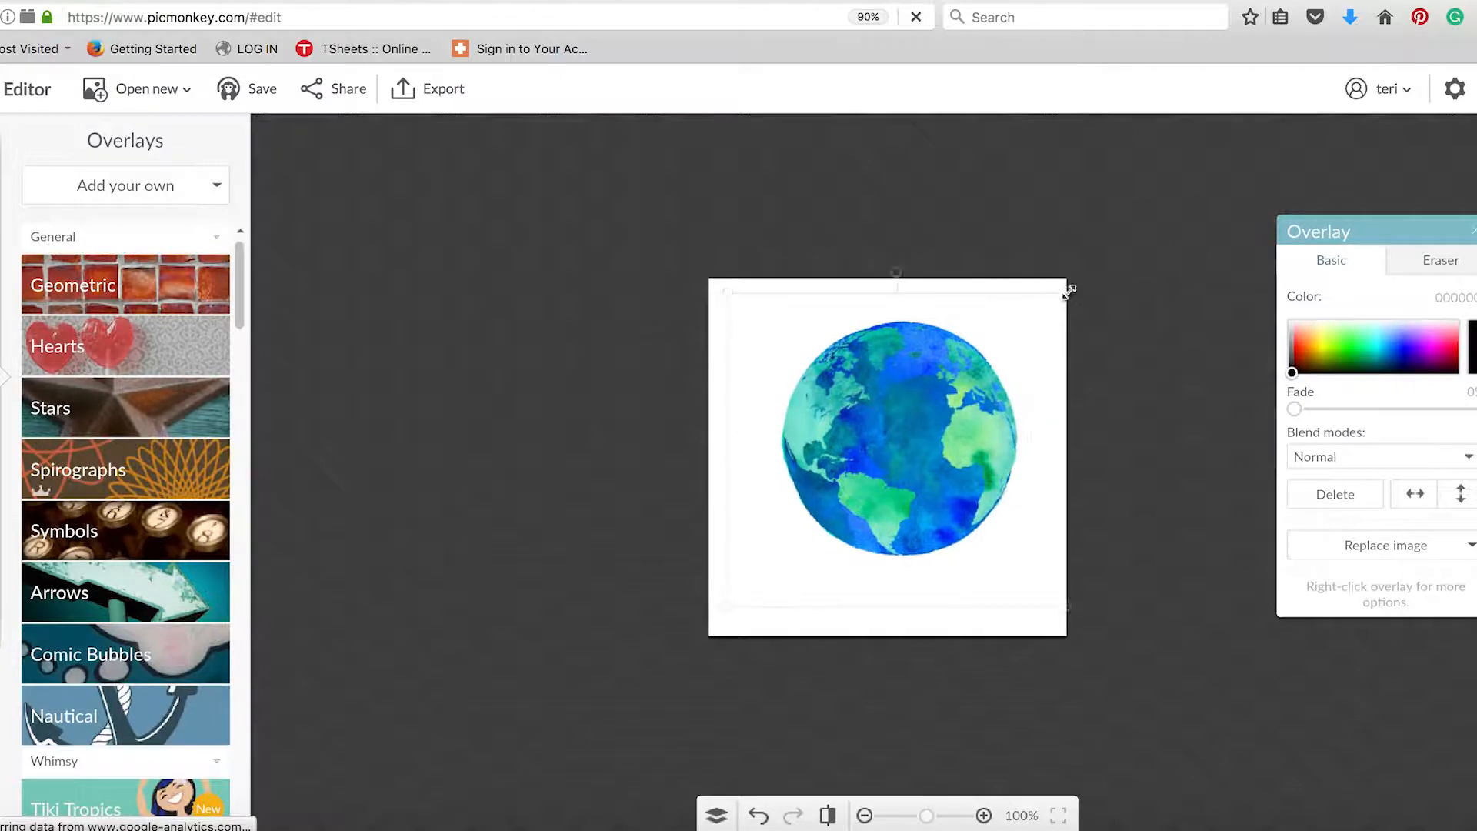
{"action": "left_click_drag", "start_coordinate": [725, 607], "coordinate": [706, 623]}
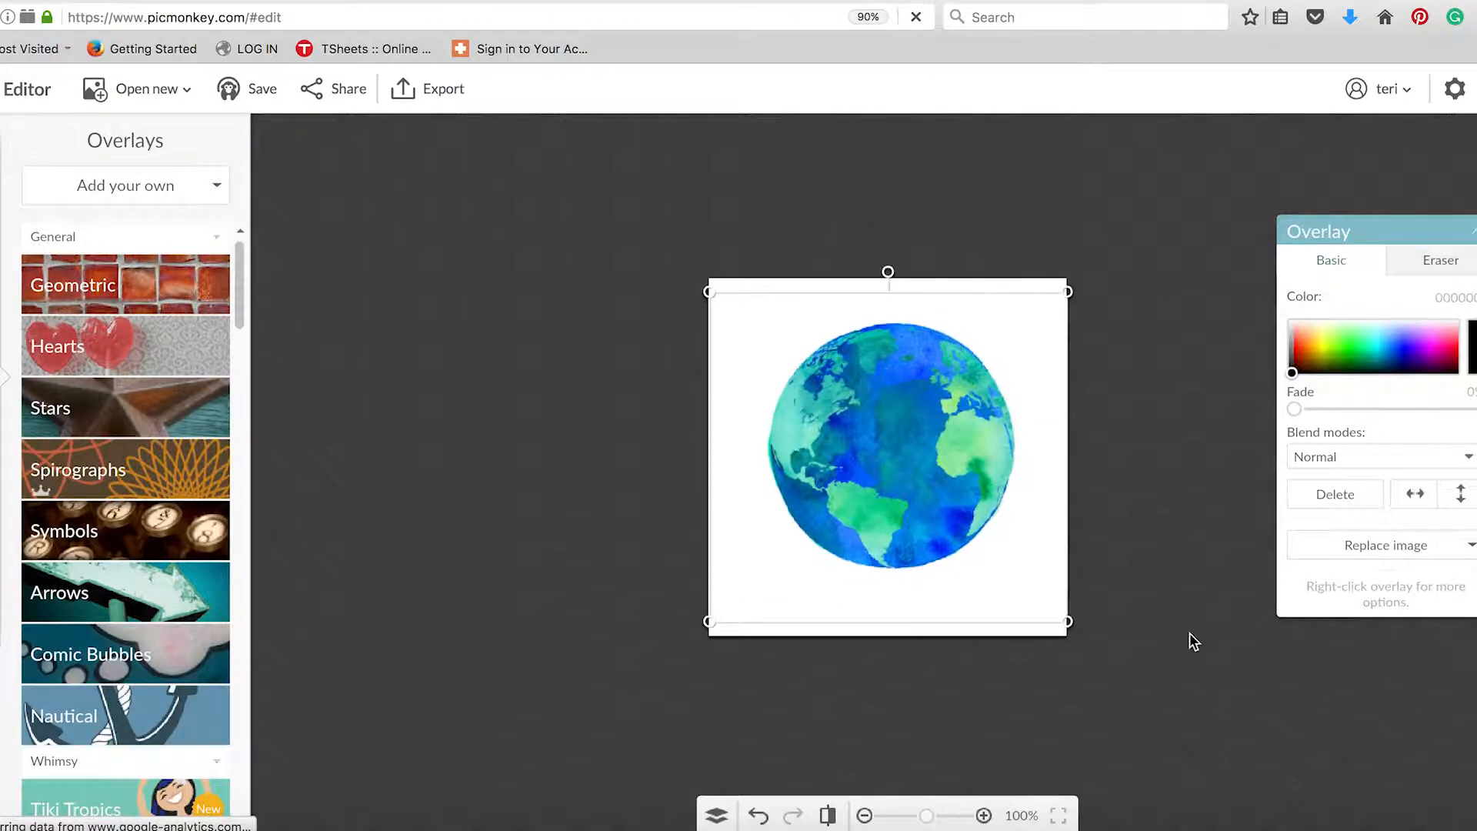
{"action": "left_click", "coordinate": [1192, 641]}
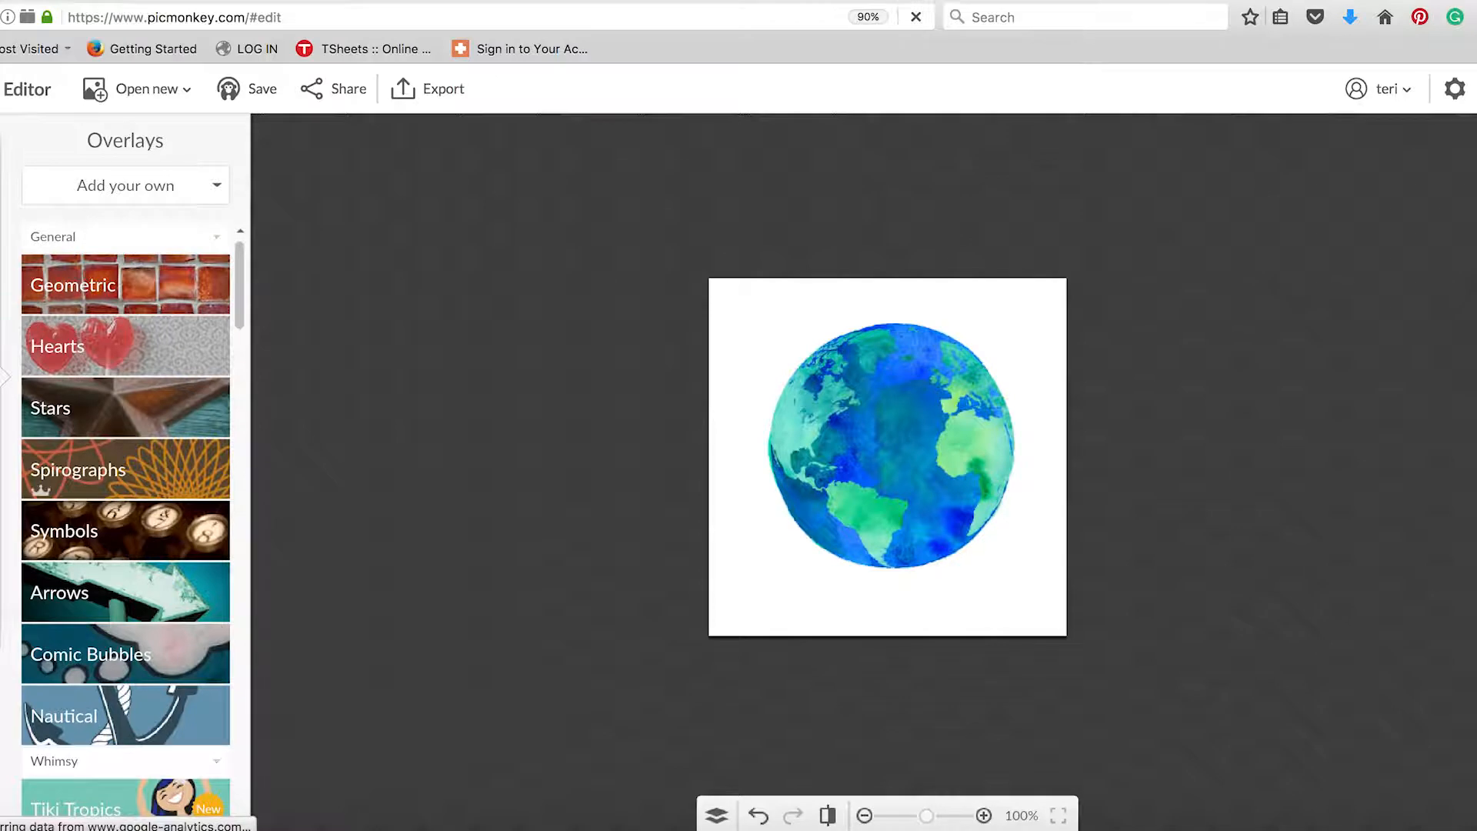
Add the text "H" over the globe in the Playfair Display font at size 72.
{"action": "left_click", "coordinate": [2, 329]}
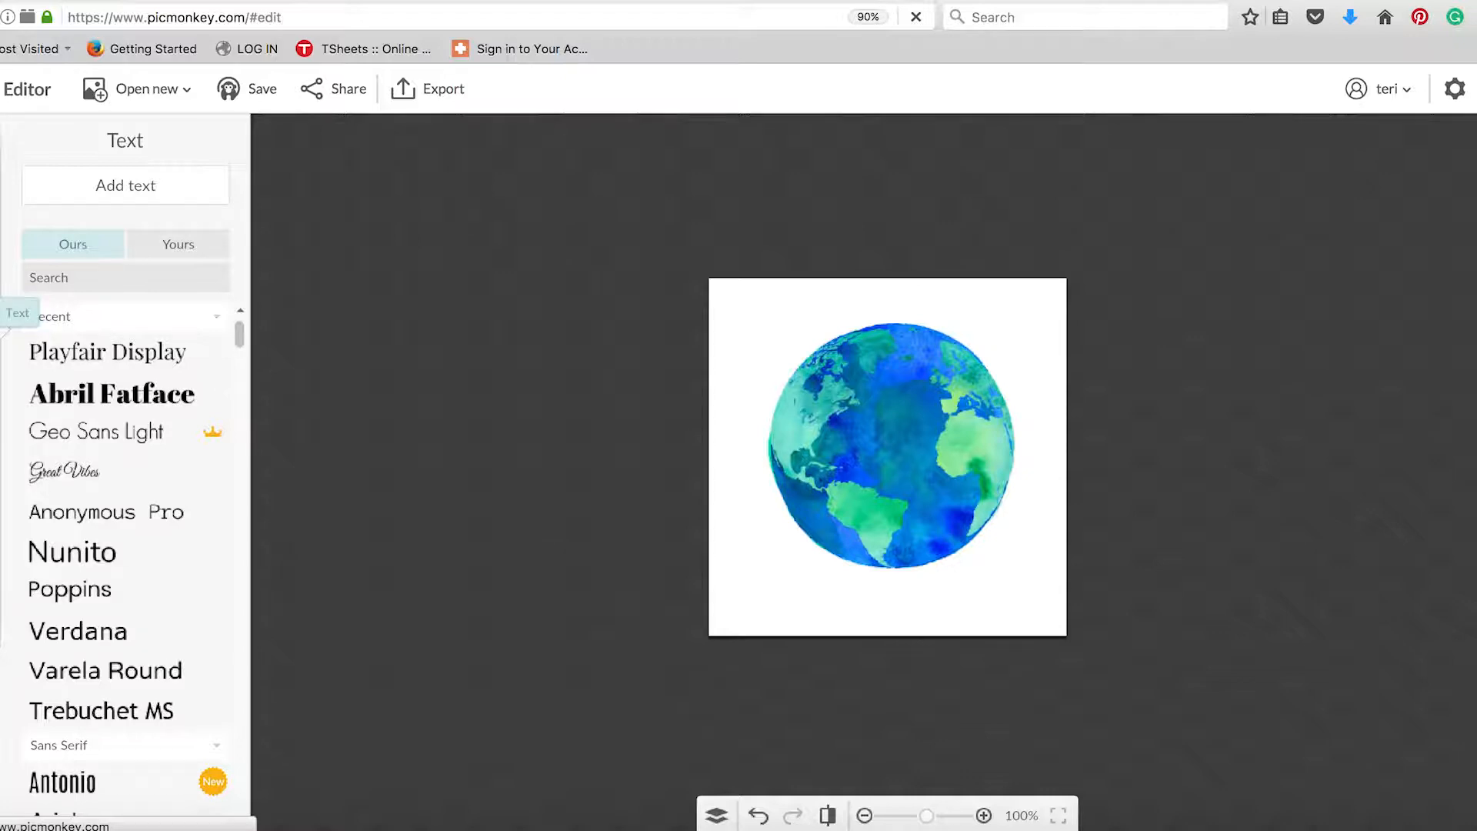
{"action": "left_click", "coordinate": [127, 355]}
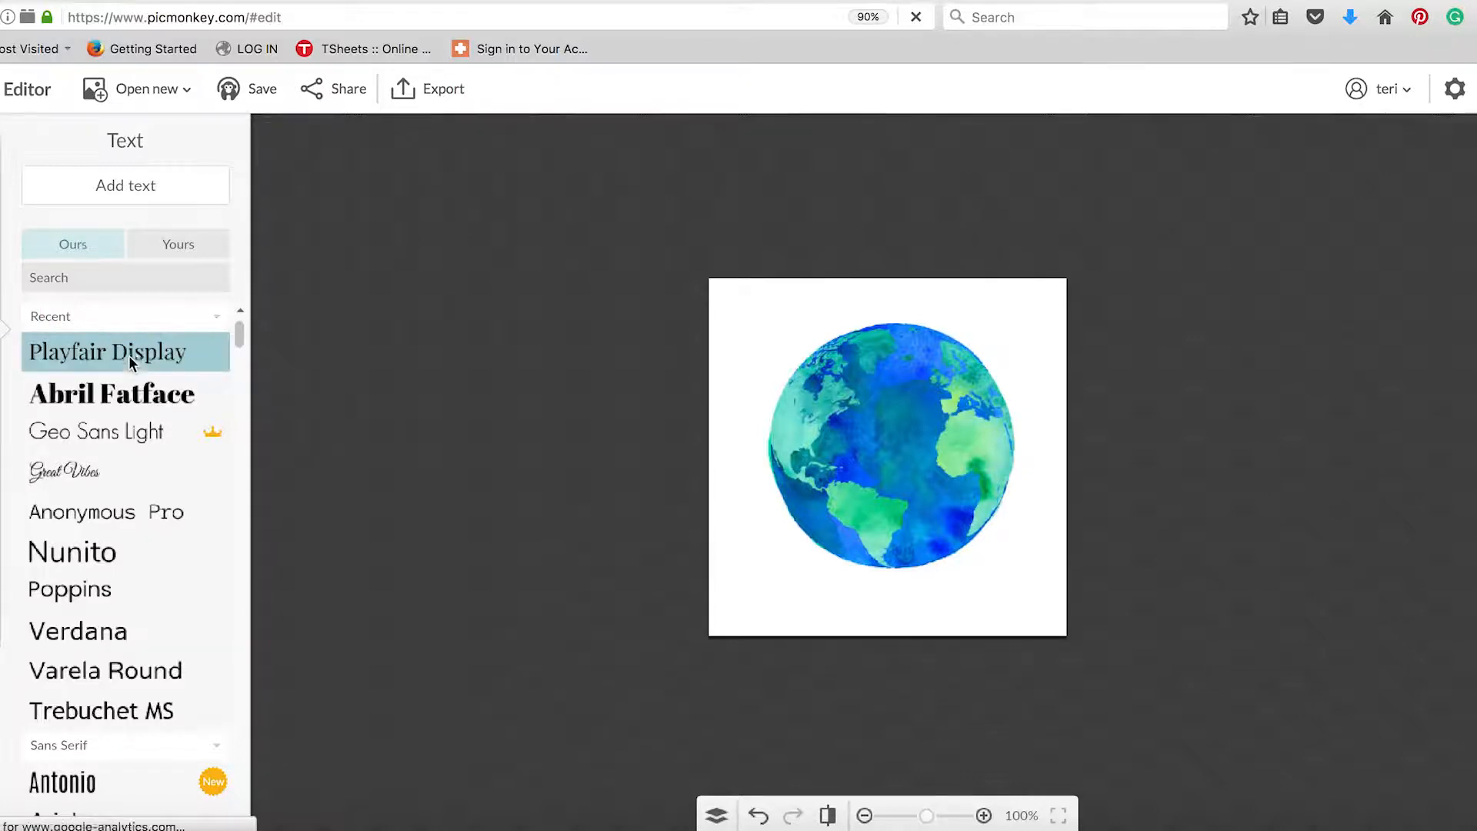
{"action": "left_click", "coordinate": [138, 187]}
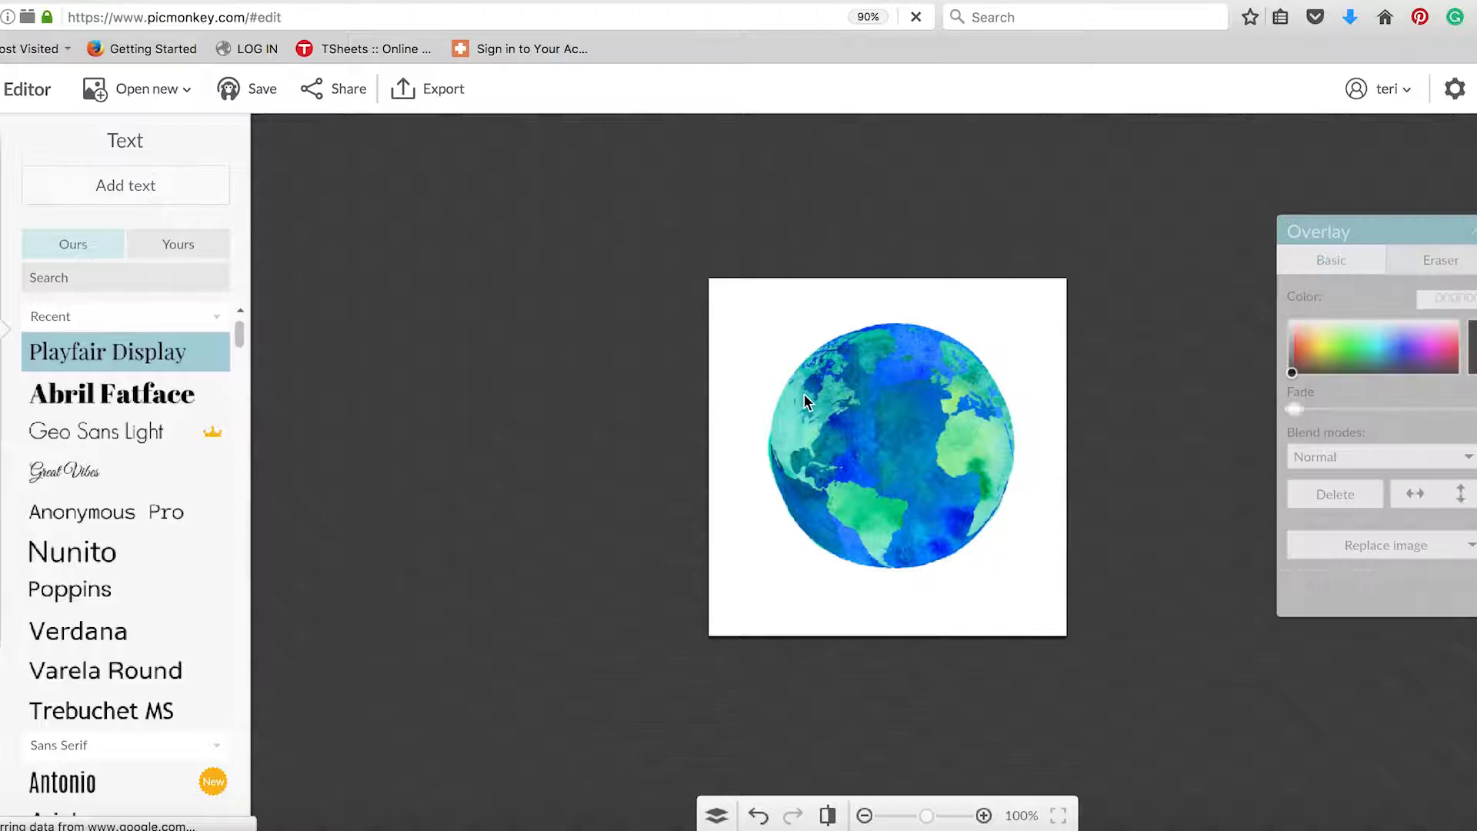
{"action": "left_click", "coordinate": [908, 465]}
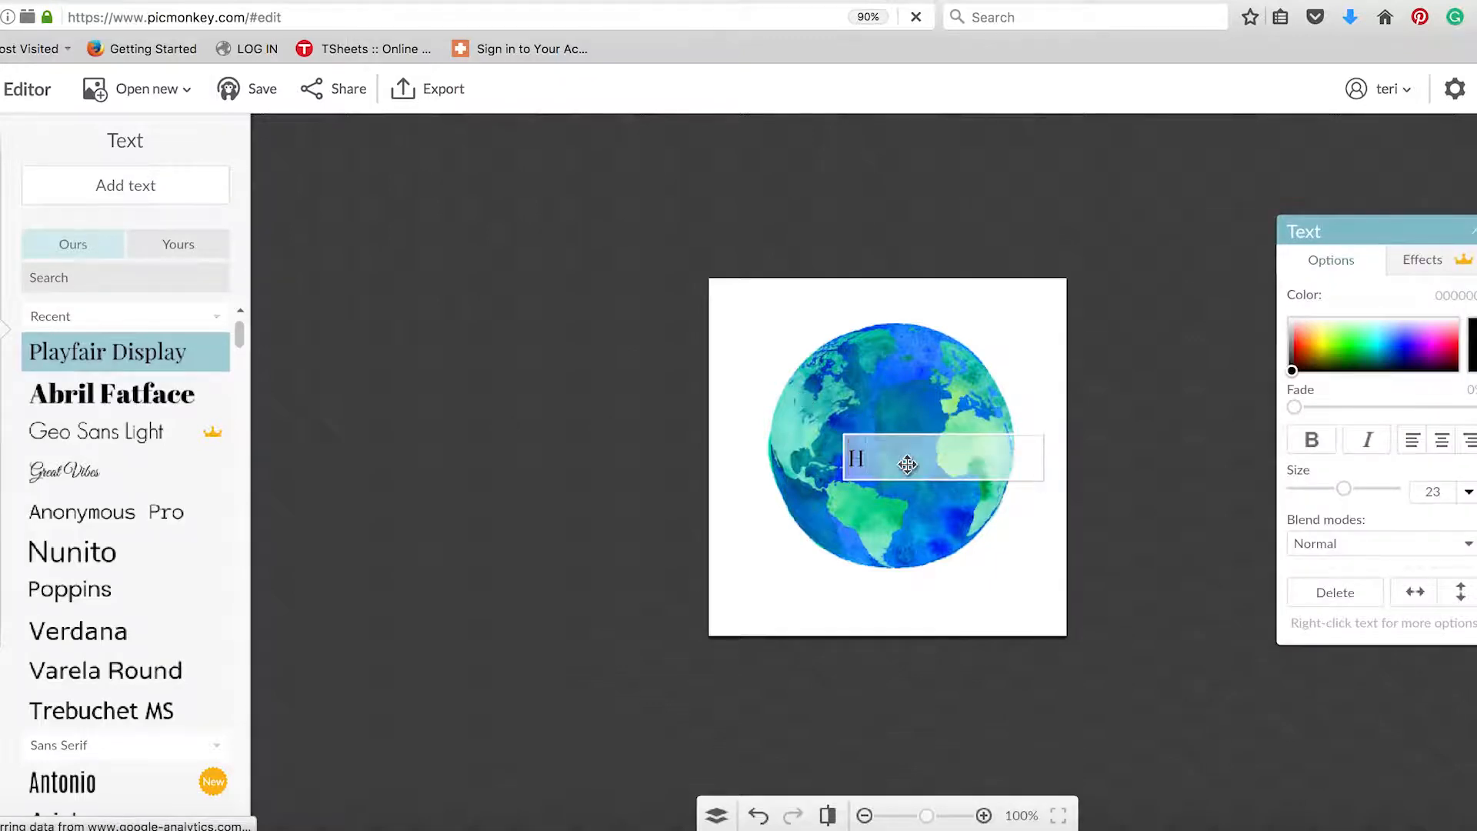
{"action": "type", "text": "H"}
{"action": "left_click", "coordinate": [1467, 495]}
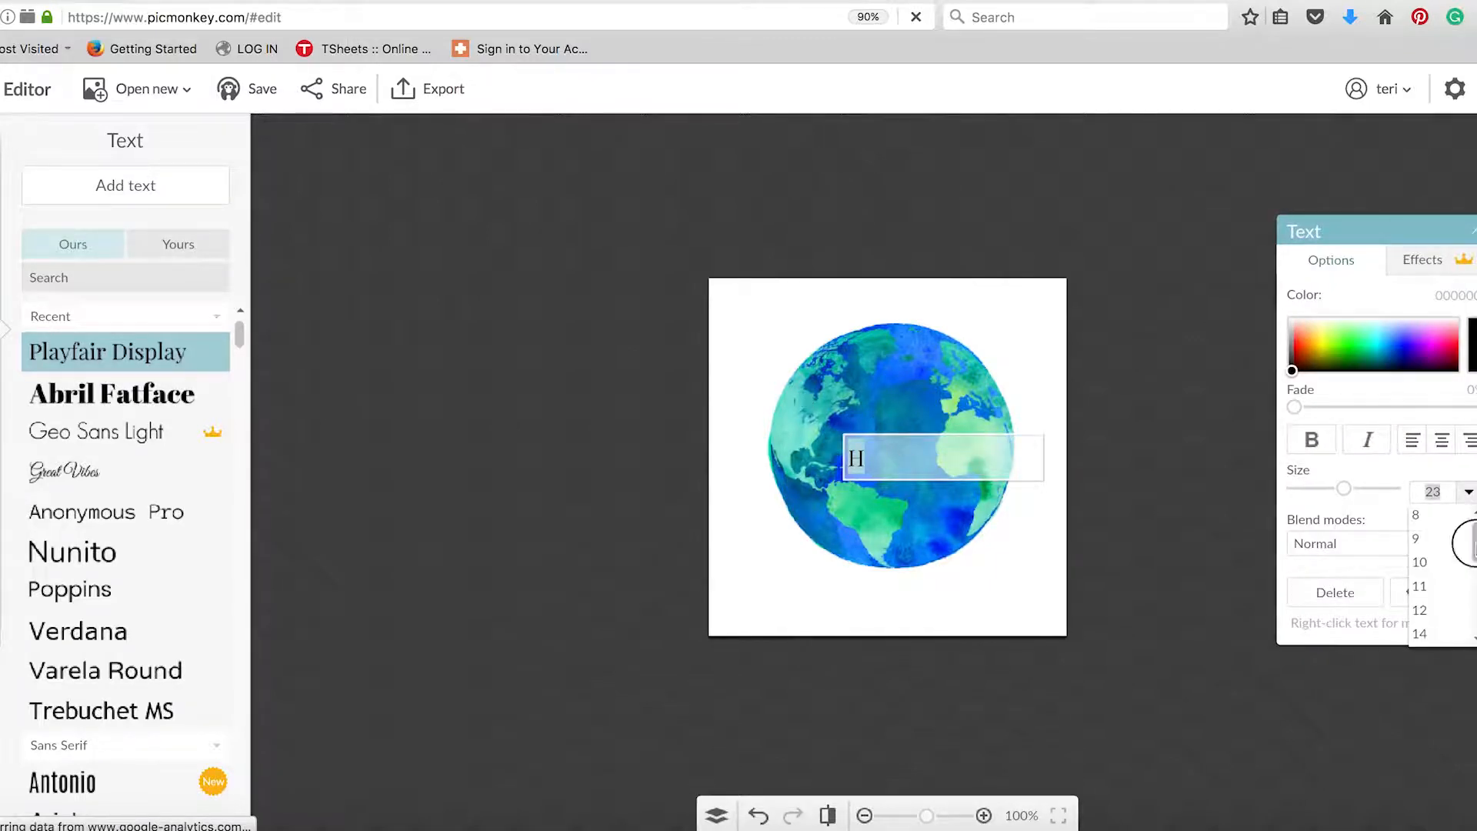
{"action": "scroll", "coordinate": [1419, 593], "scroll_direction": "down", "scroll_amount": 5}
{"action": "left_click", "coordinate": [1420, 584]}
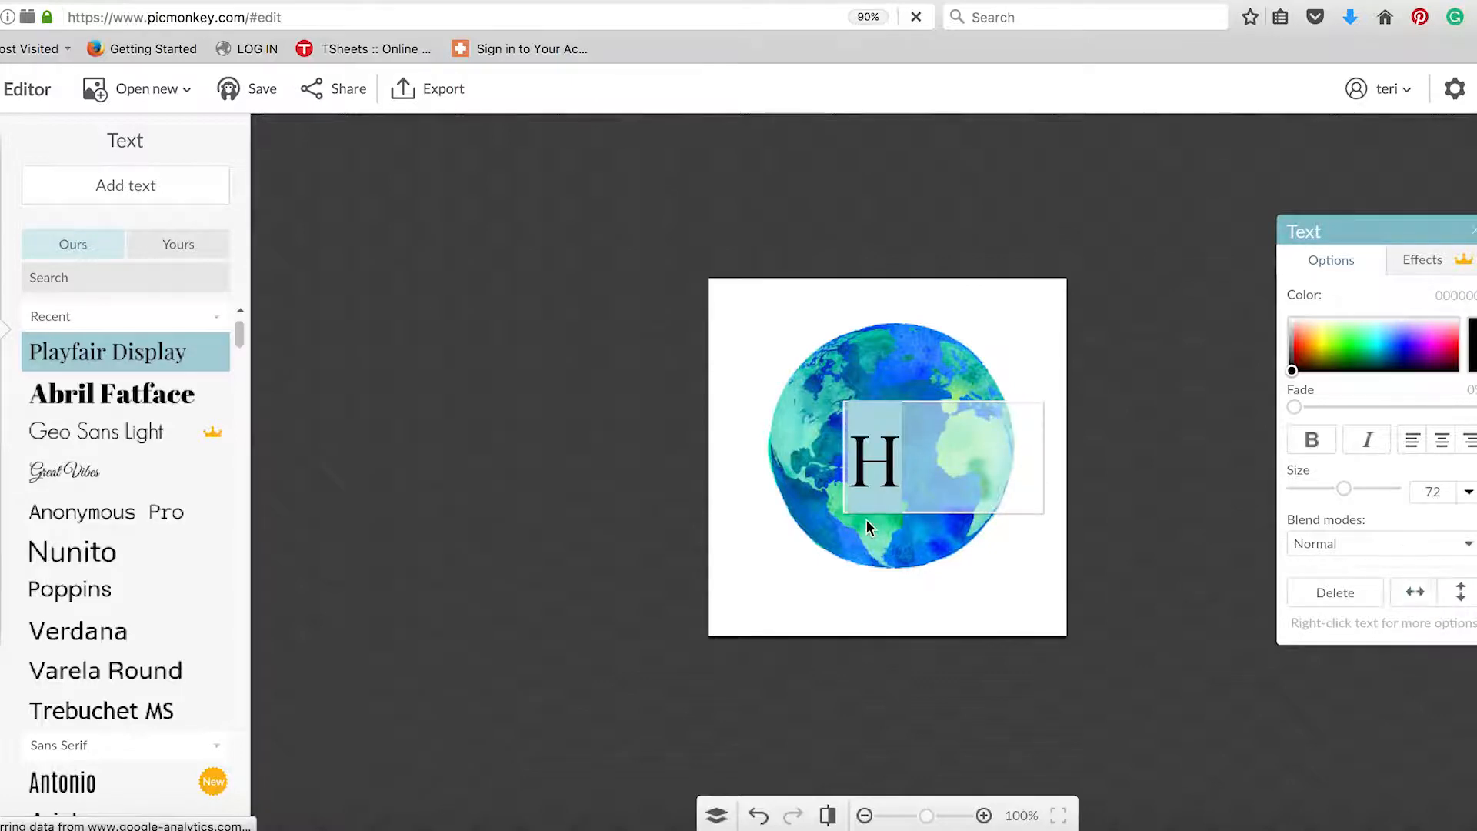
Colour the H white and fit it in a narrower text box on the globe's upper-left area.
{"action": "left_click_drag", "start_coordinate": [866, 451], "coordinate": [806, 414]}
{"action": "left_click", "coordinate": [1293, 358]}
{"action": "left_click_drag", "start_coordinate": [1293, 357], "coordinate": [1287, 311]}
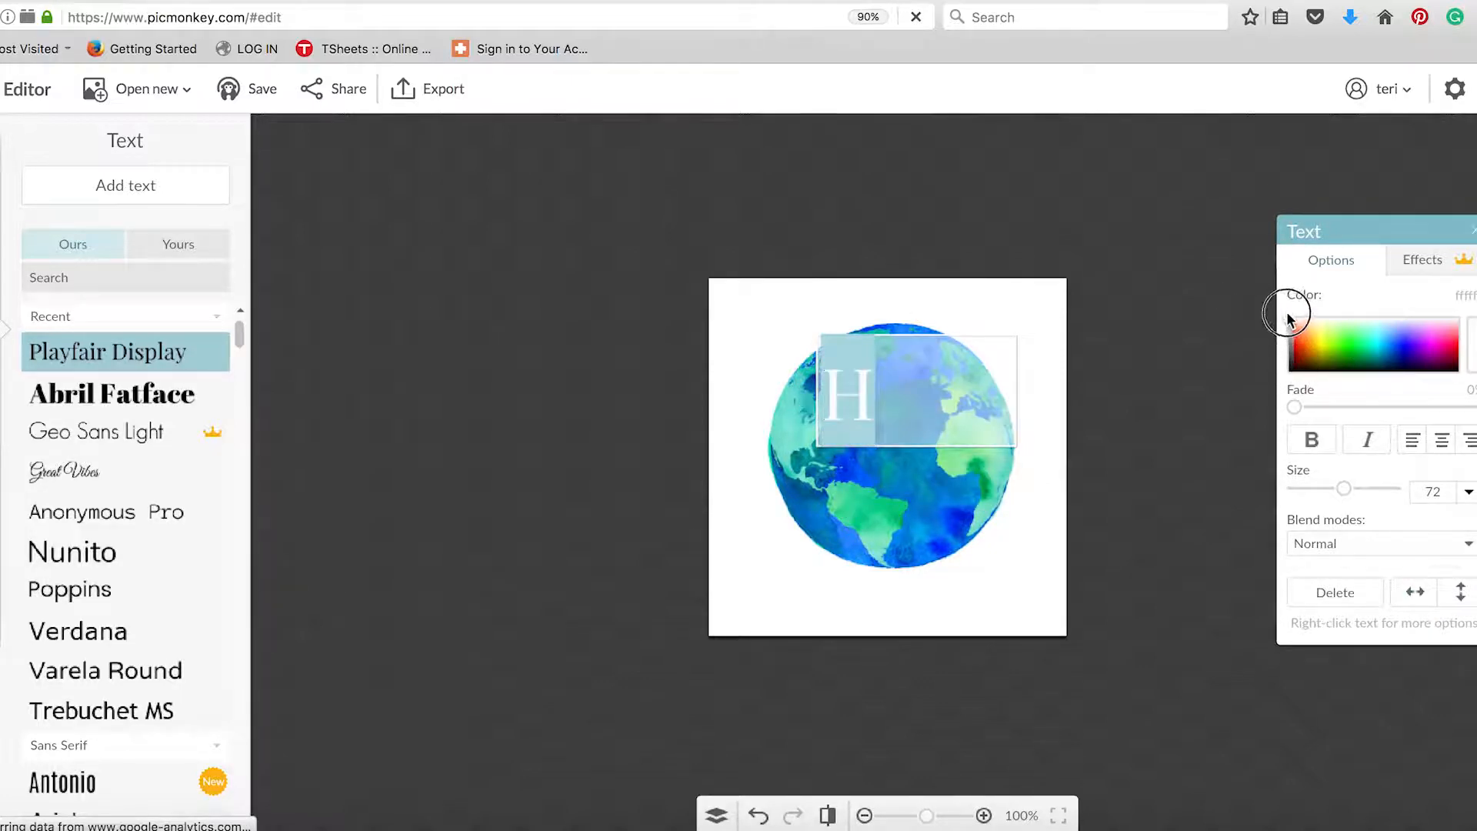
{"action": "left_click", "coordinate": [946, 486]}
{"action": "left_click_drag", "start_coordinate": [1019, 396], "coordinate": [914, 394]}
Add a white "O" in Playfair Display at size 72 and place it diagonally below and right of the H.
{"action": "left_click", "coordinate": [121, 192]}
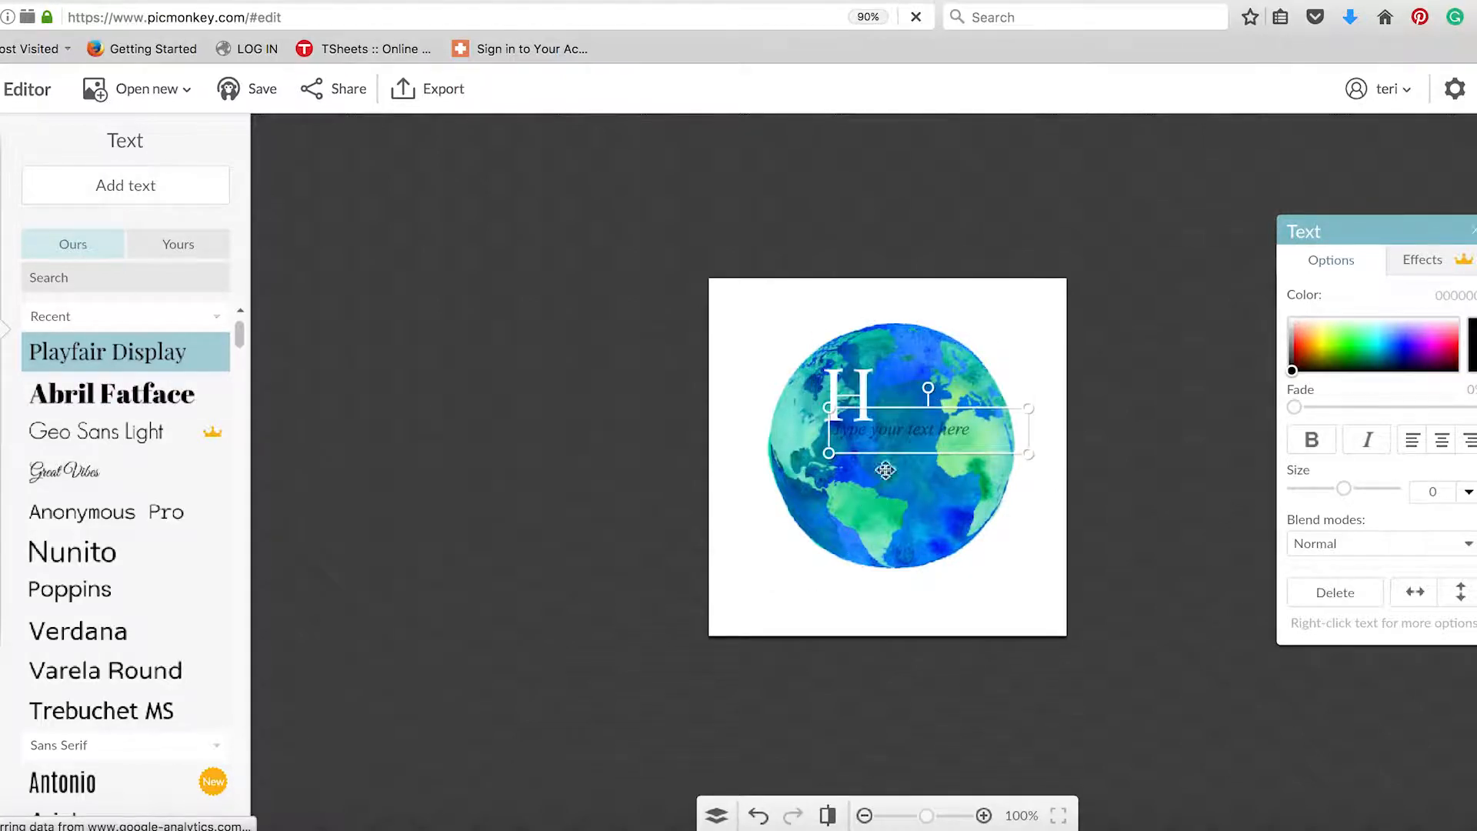
{"action": "type", "text": "O"}
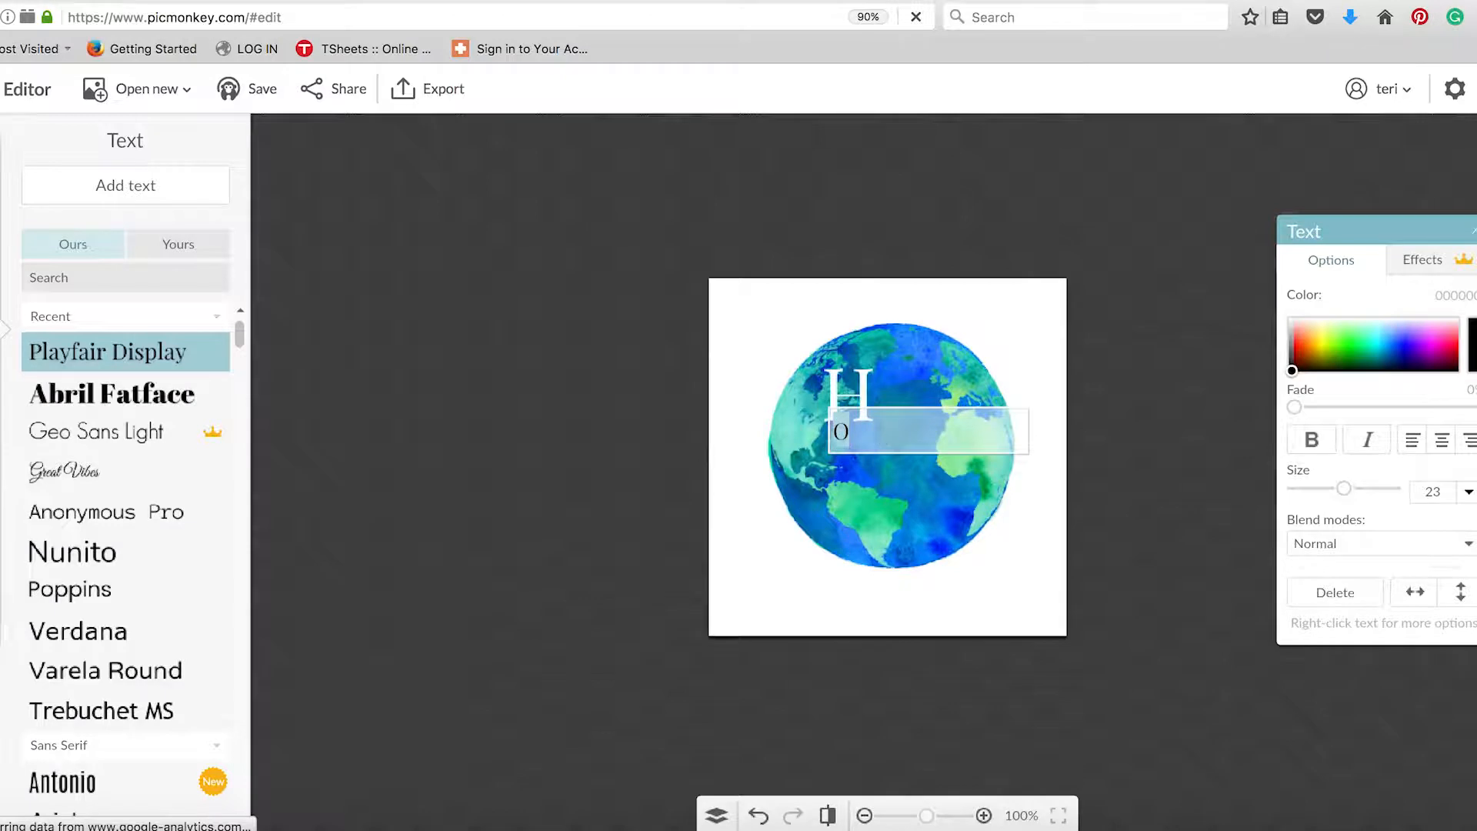
{"action": "left_click", "coordinate": [1467, 491]}
{"action": "left_click", "coordinate": [1420, 563]}
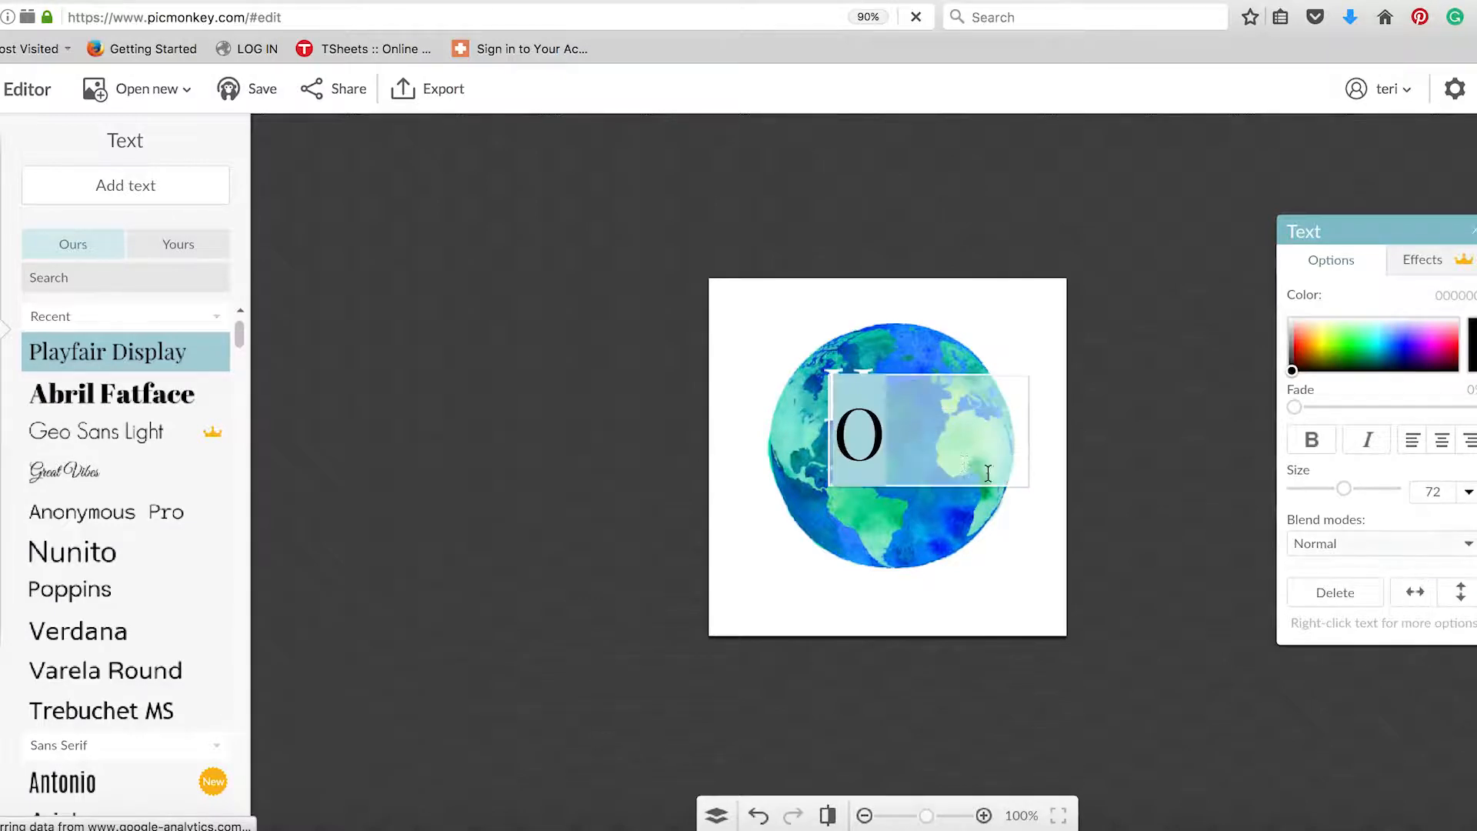
{"action": "left_click_drag", "start_coordinate": [1292, 370], "coordinate": [1286, 312]}
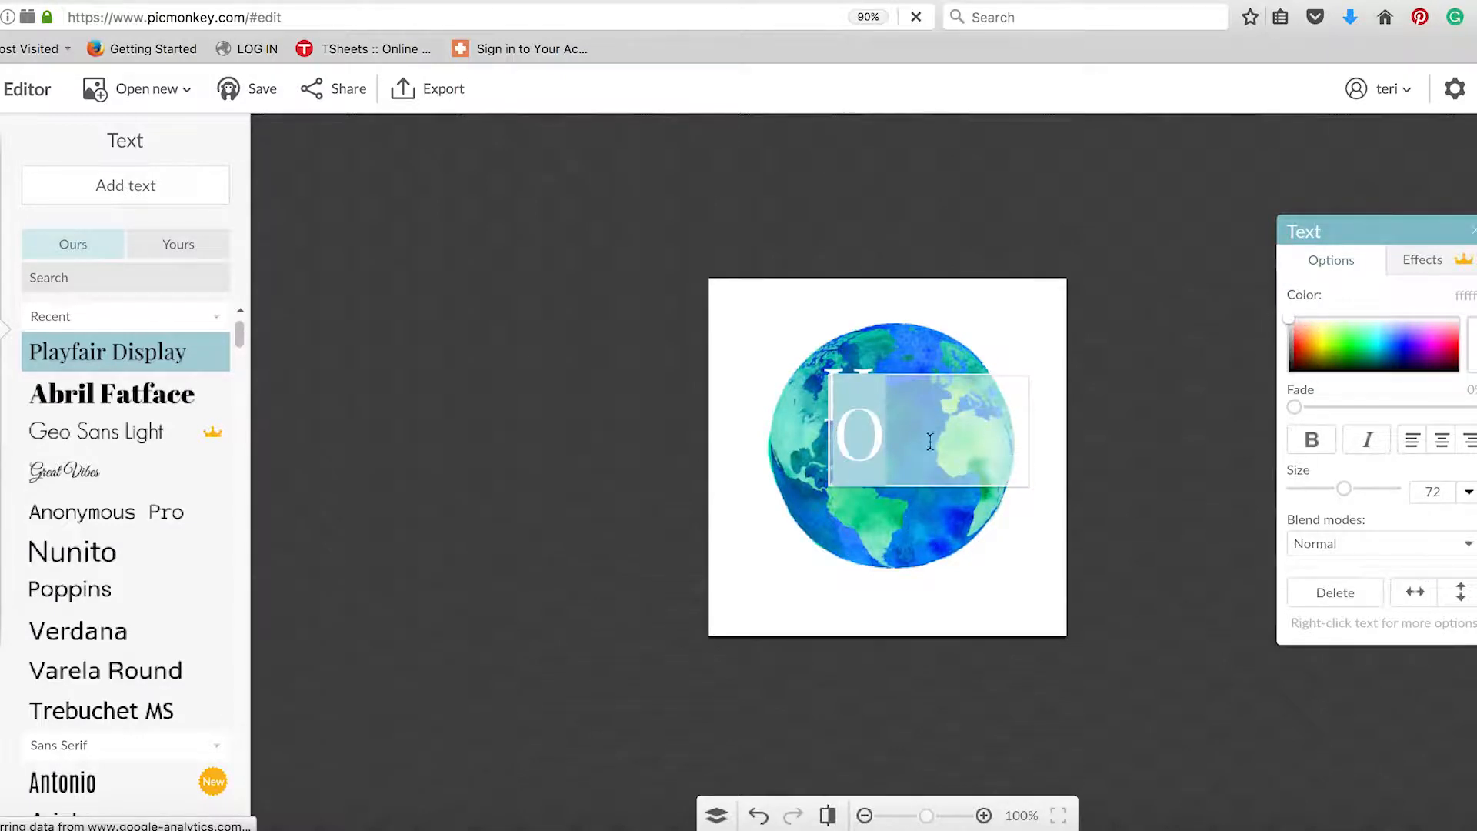
{"action": "left_click", "coordinate": [907, 521]}
{"action": "left_click_drag", "start_coordinate": [857, 436], "coordinate": [907, 480]}
Try the O at size 144, and set both the O and the H to size 96.
{"action": "left_click", "coordinate": [1465, 491]}
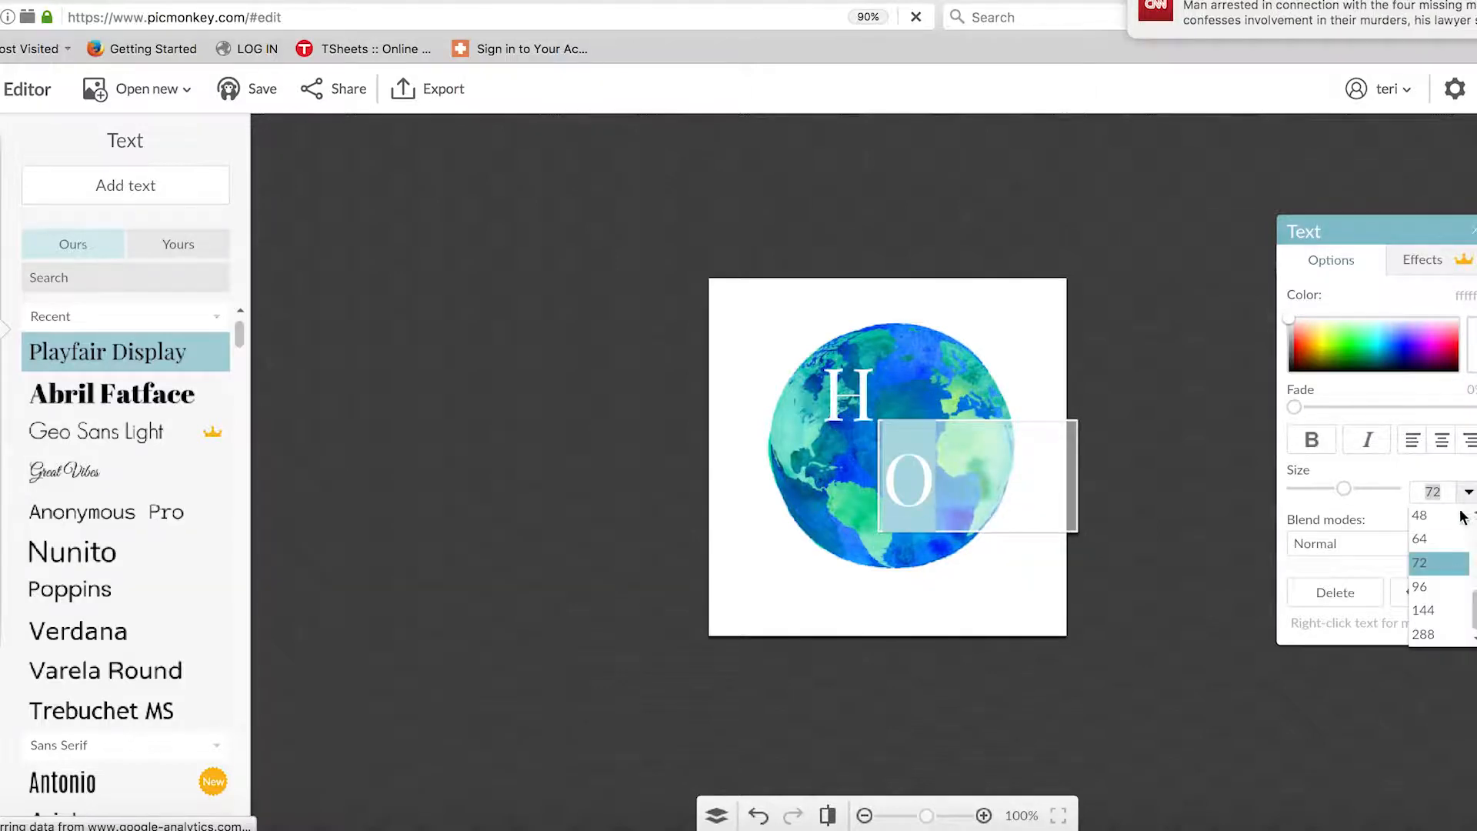
{"action": "left_click", "coordinate": [1438, 609]}
{"action": "left_click", "coordinate": [1468, 491]}
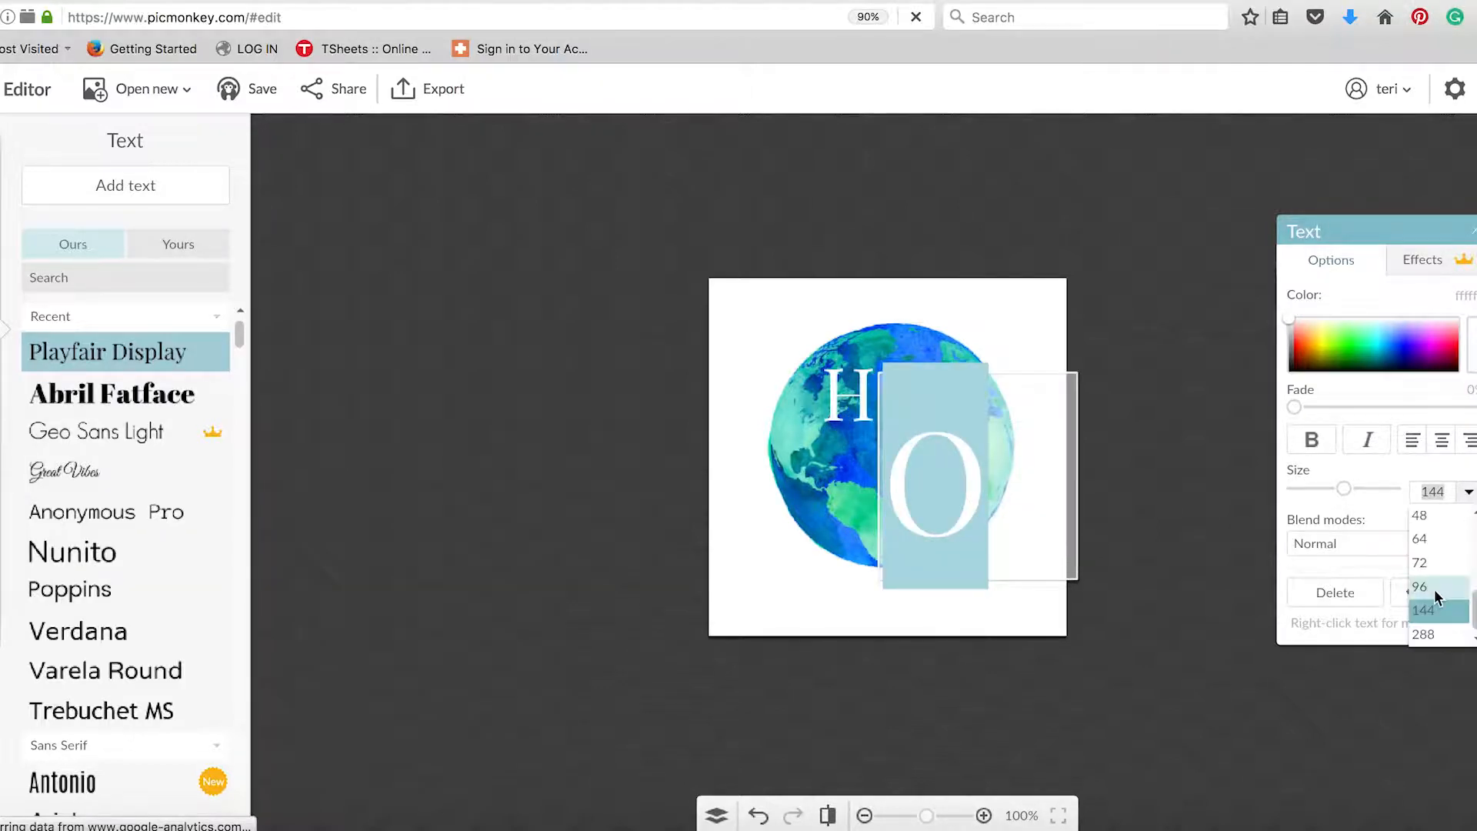
{"action": "left_click", "coordinate": [1420, 586]}
{"action": "left_click", "coordinate": [857, 400]}
{"action": "left_click", "coordinate": [1468, 492]}
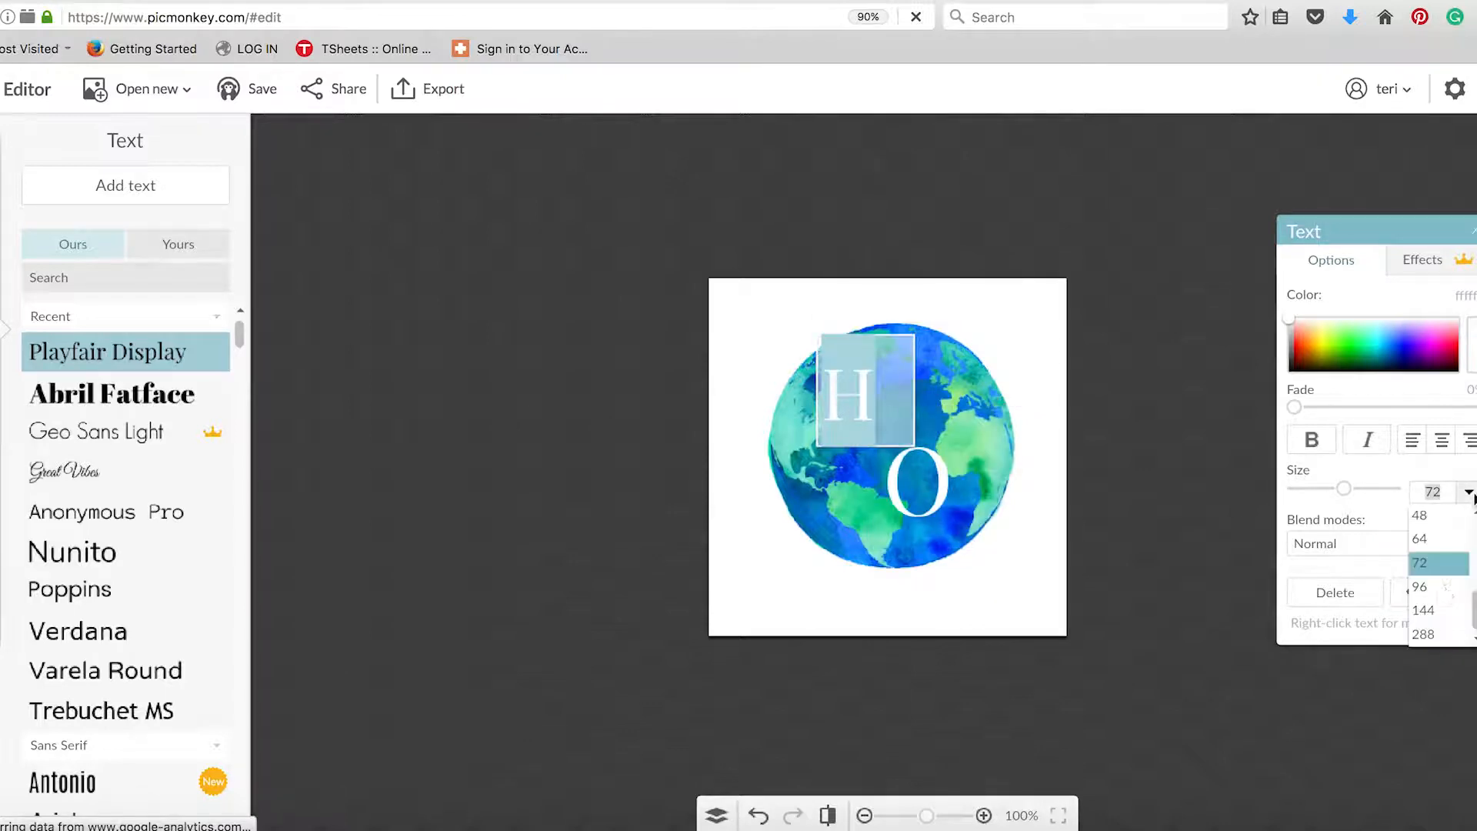
{"action": "left_click", "coordinate": [1443, 592]}
Set the O's text size to 115 and finish editing it.
{"action": "left_click", "coordinate": [931, 496]}
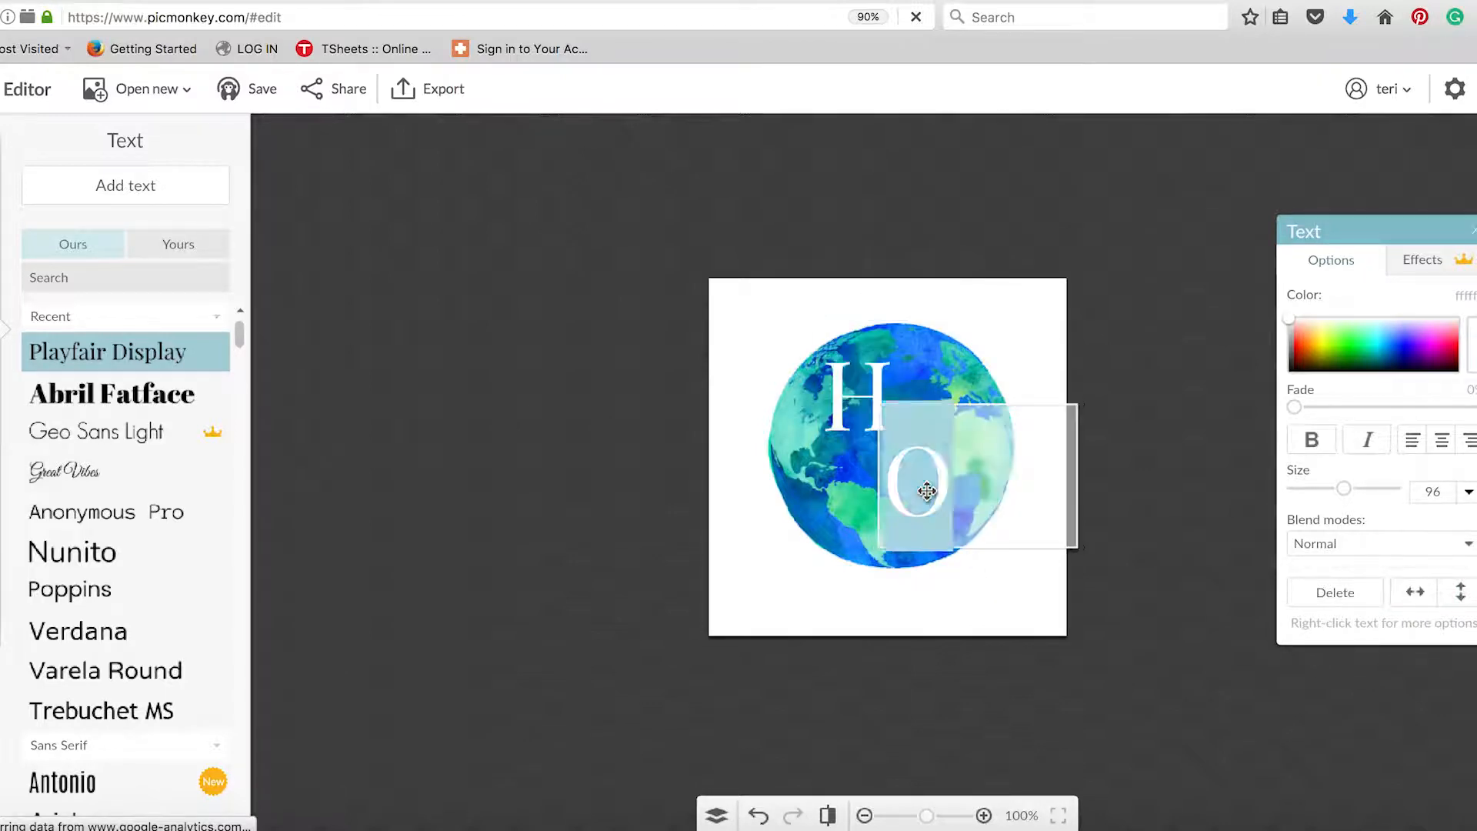
{"action": "double_click", "coordinate": [945, 488]}
{"action": "left_click", "coordinate": [1442, 492]}
{"action": "type", "text": "115"}
{"action": "key", "text": "Return"}
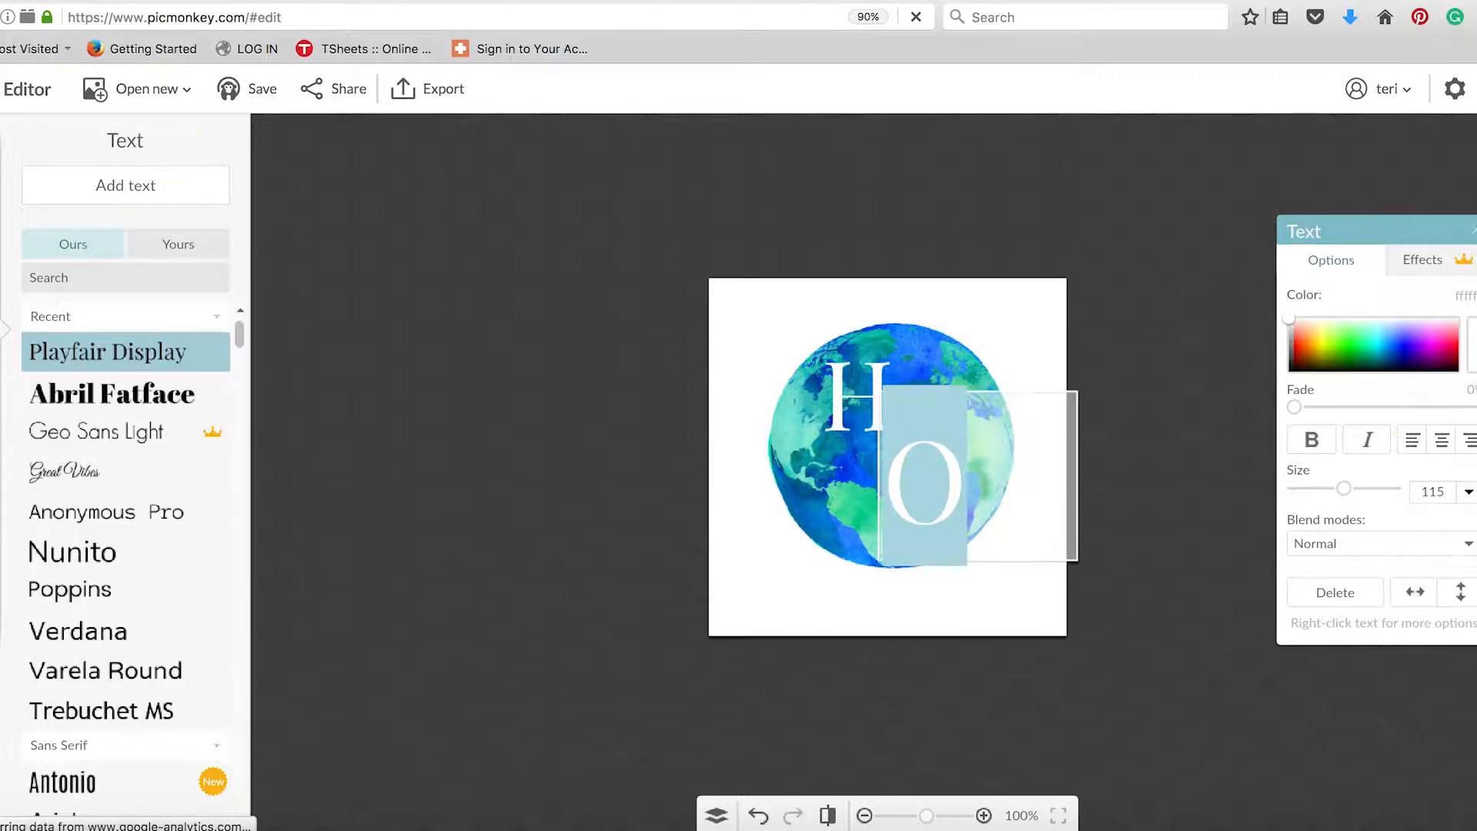
{"action": "left_click", "coordinate": [1002, 606]}
{"action": "left_click", "coordinate": [791, 563]}
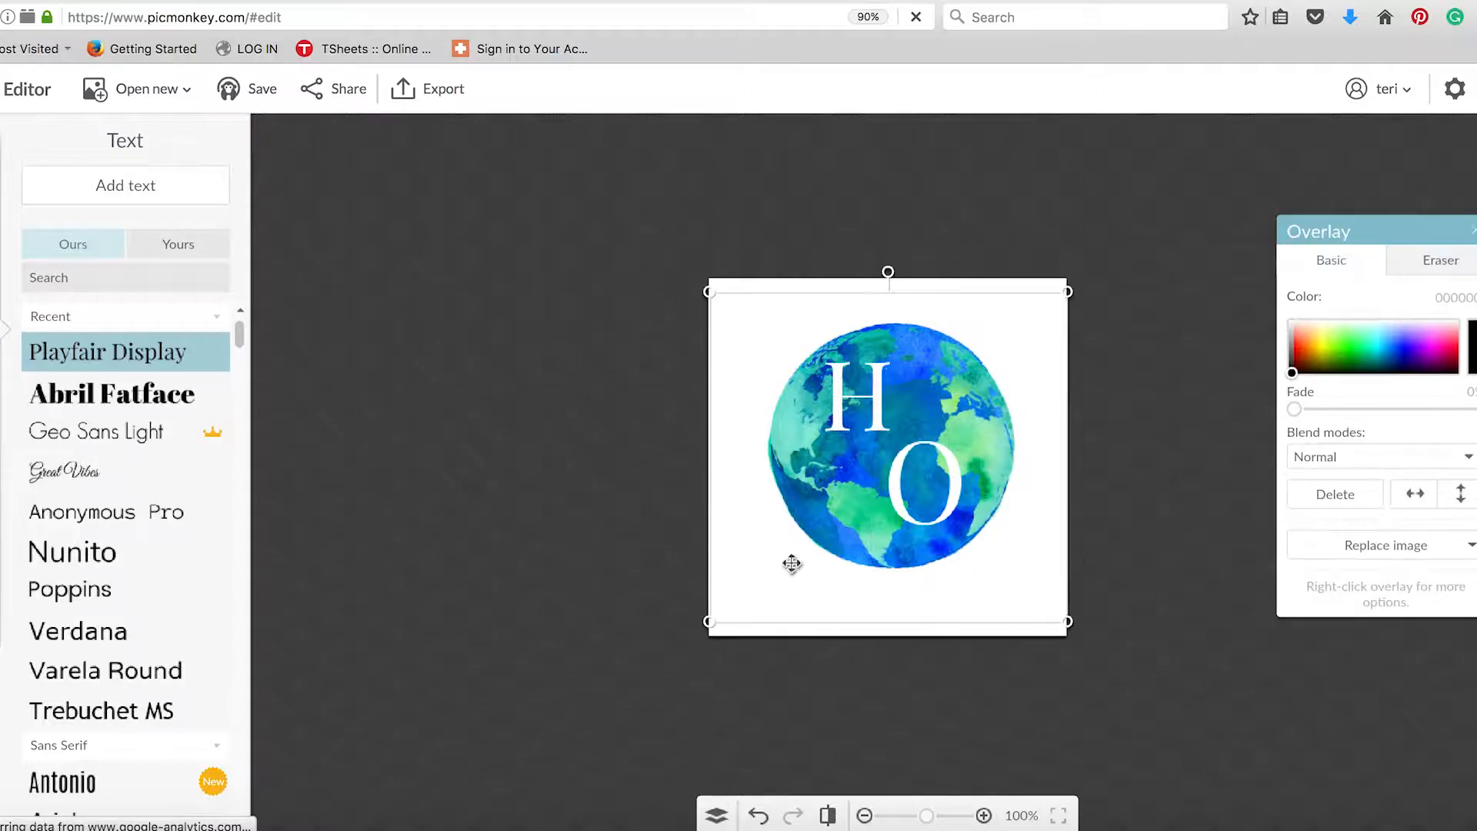
Add a new text element reading "Hello" in Playfair Display.
{"action": "left_click", "coordinate": [140, 195]}
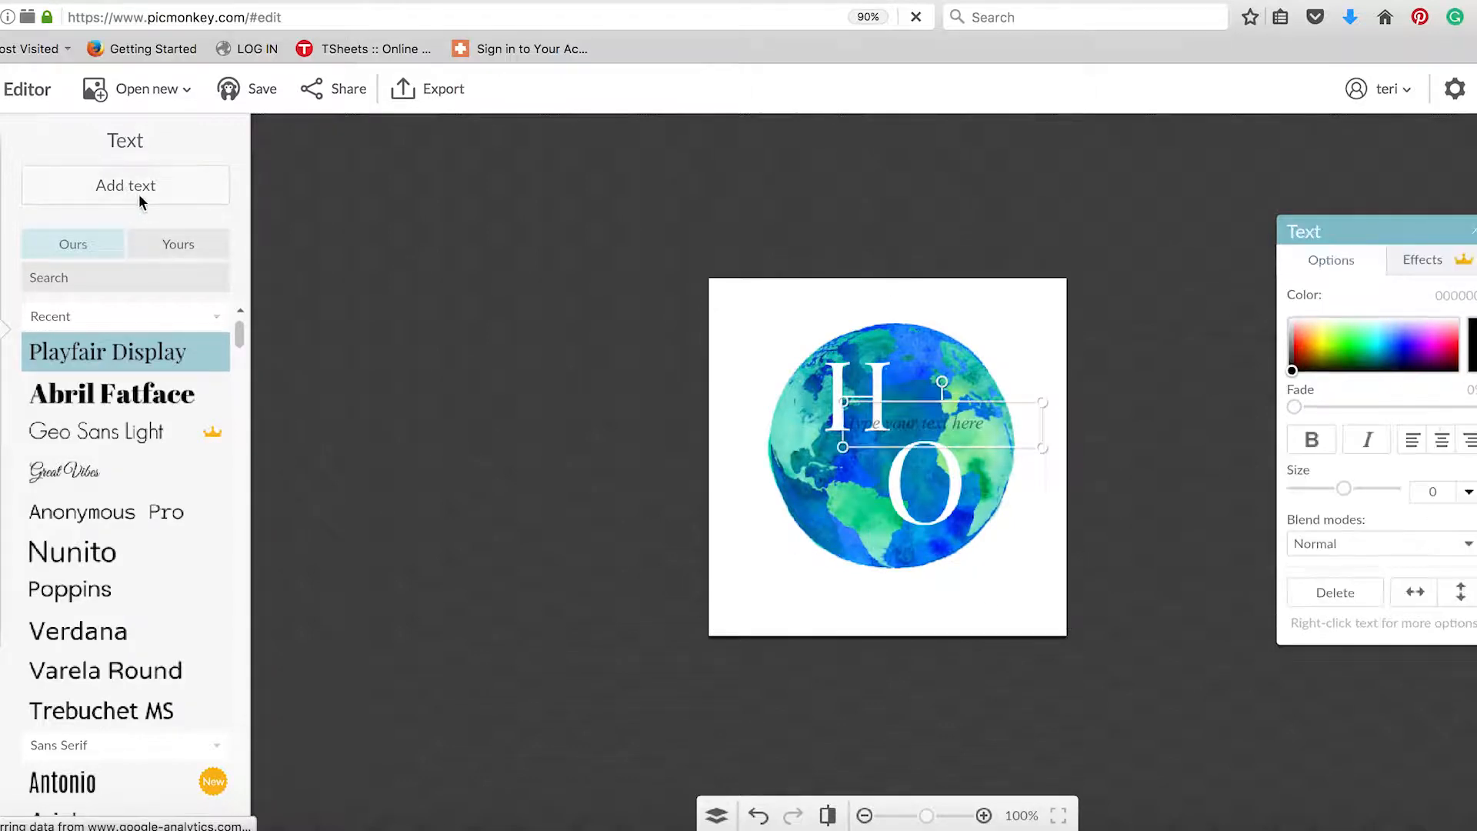
{"action": "left_click", "coordinate": [890, 428]}
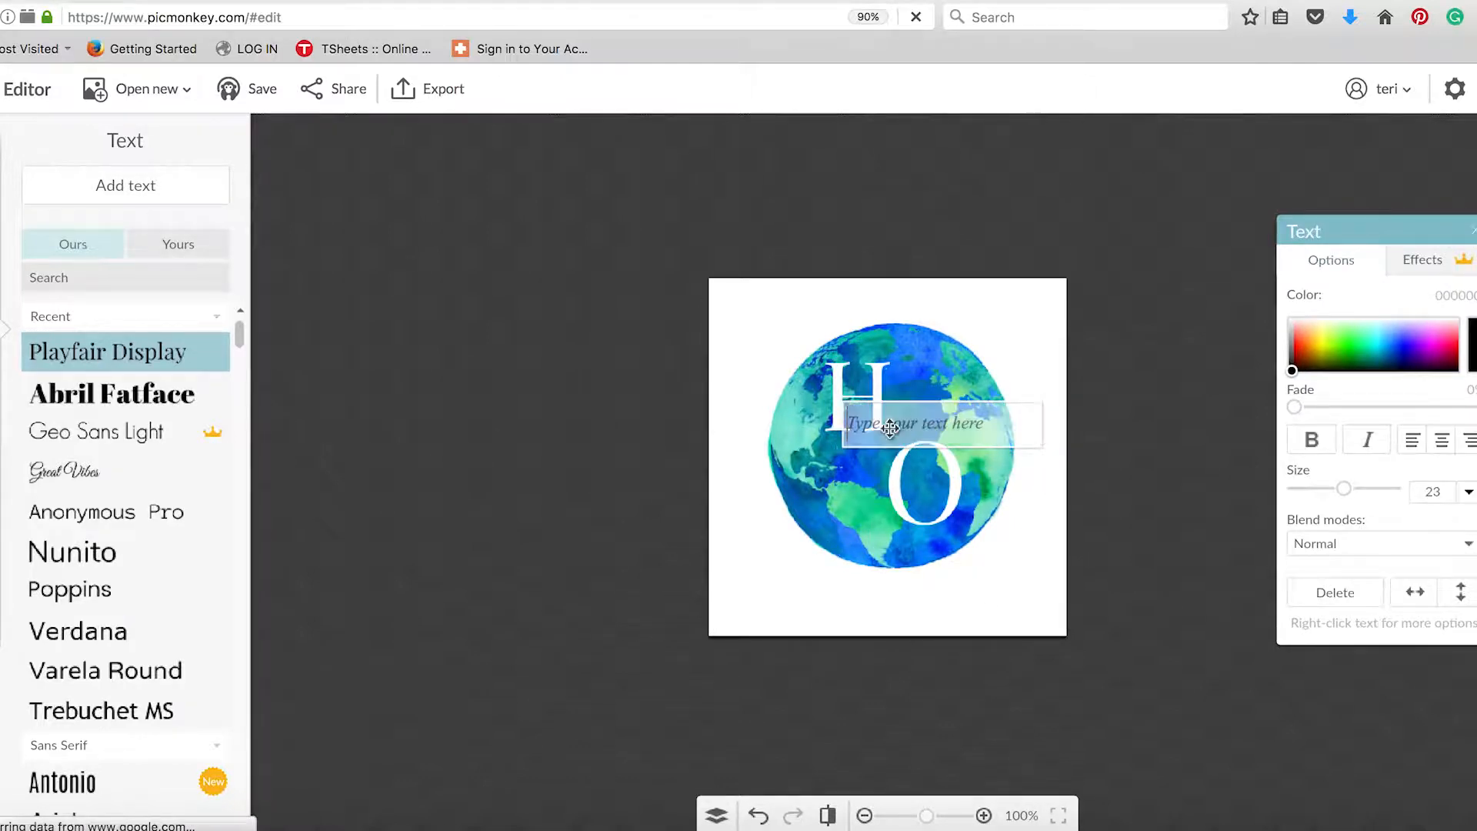
{"action": "type", "text": "Hello"}
Curve the "Hello" text into an Arc shape and place it tilted along the globe's upper-left edge.
{"action": "left_click", "coordinate": [1422, 260]}
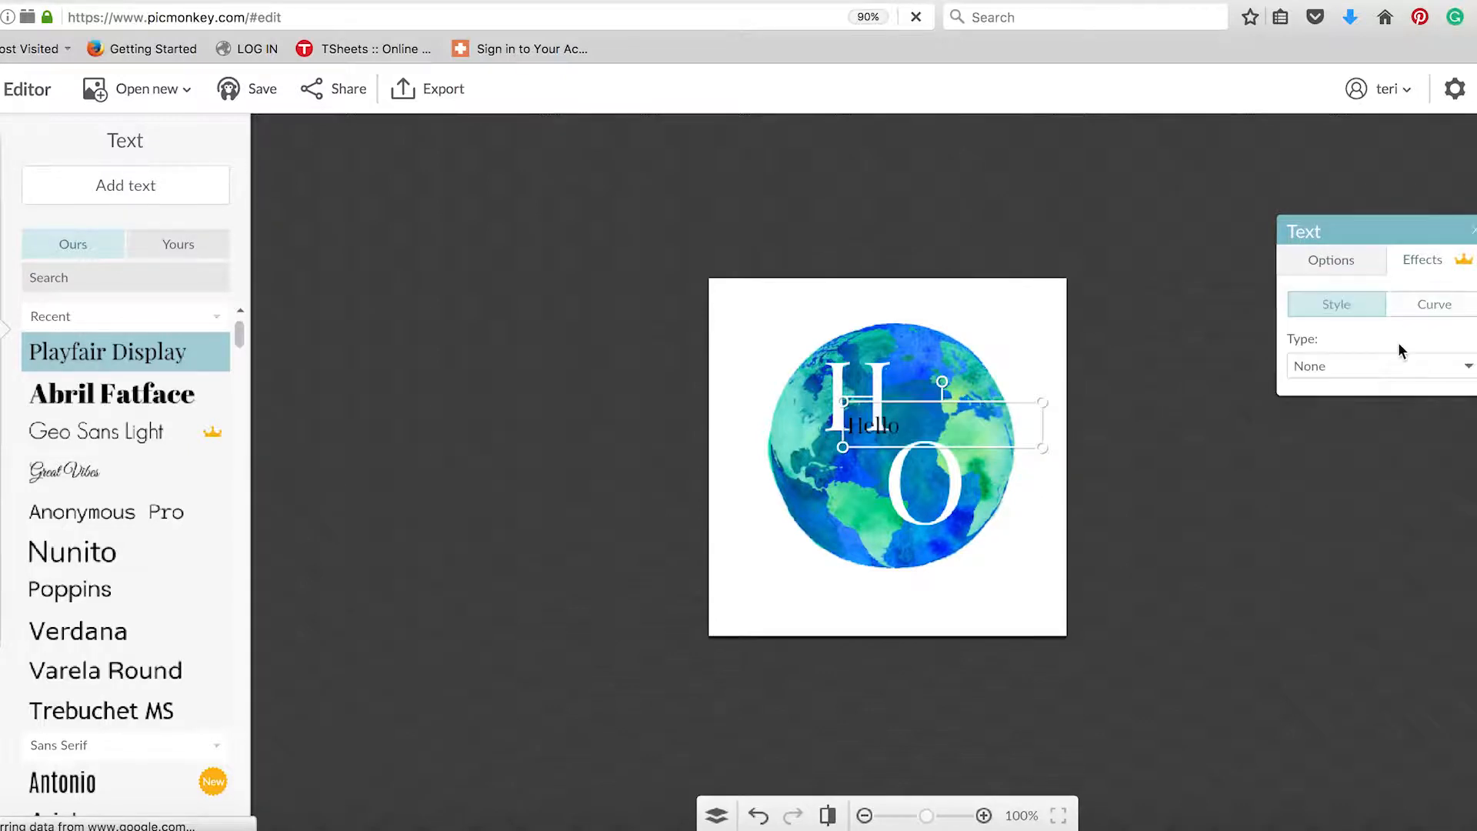
{"action": "left_click", "coordinate": [1387, 364]}
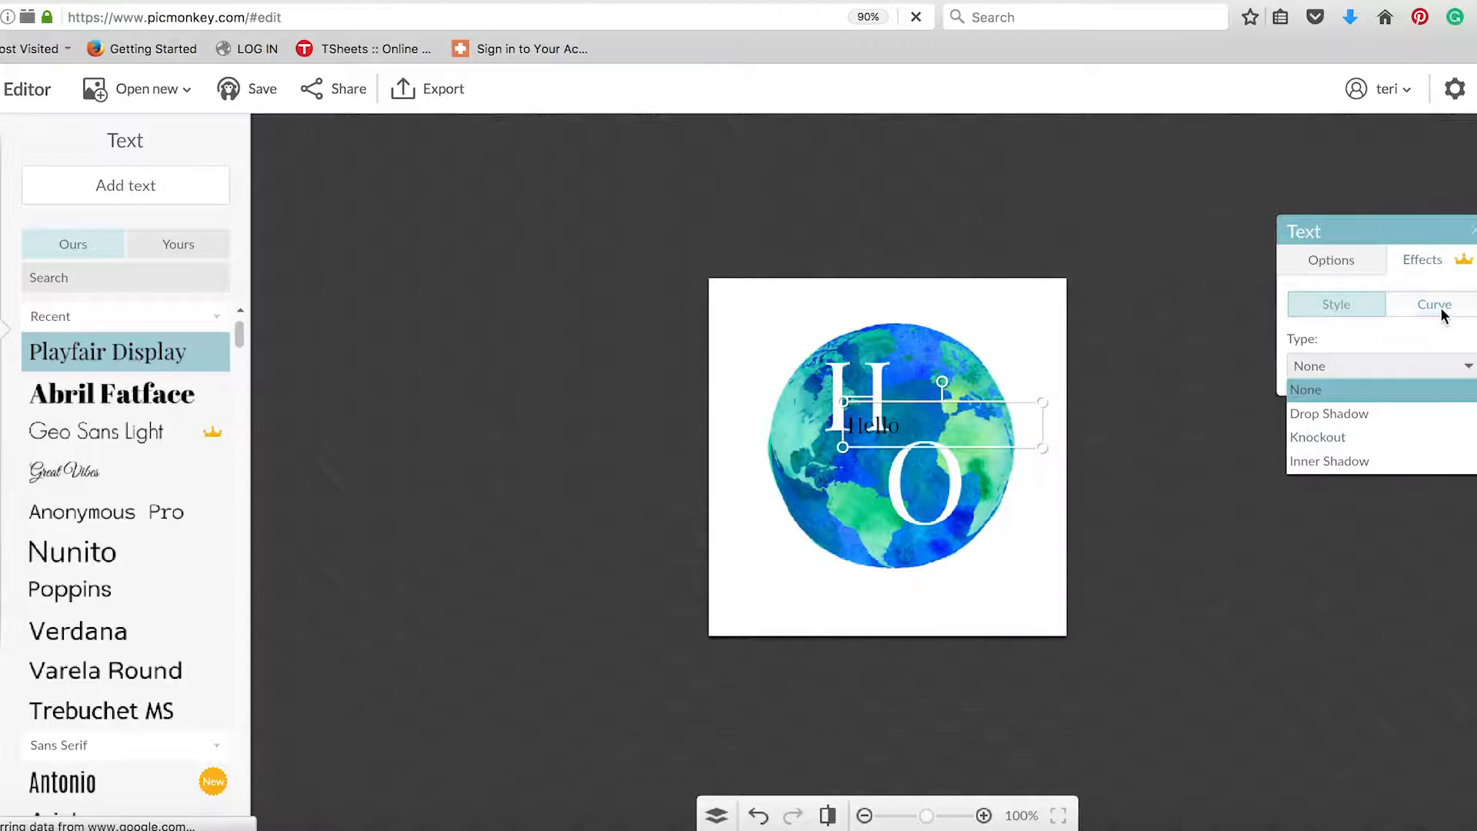
{"action": "left_click", "coordinate": [1437, 305]}
{"action": "left_click", "coordinate": [1368, 372]}
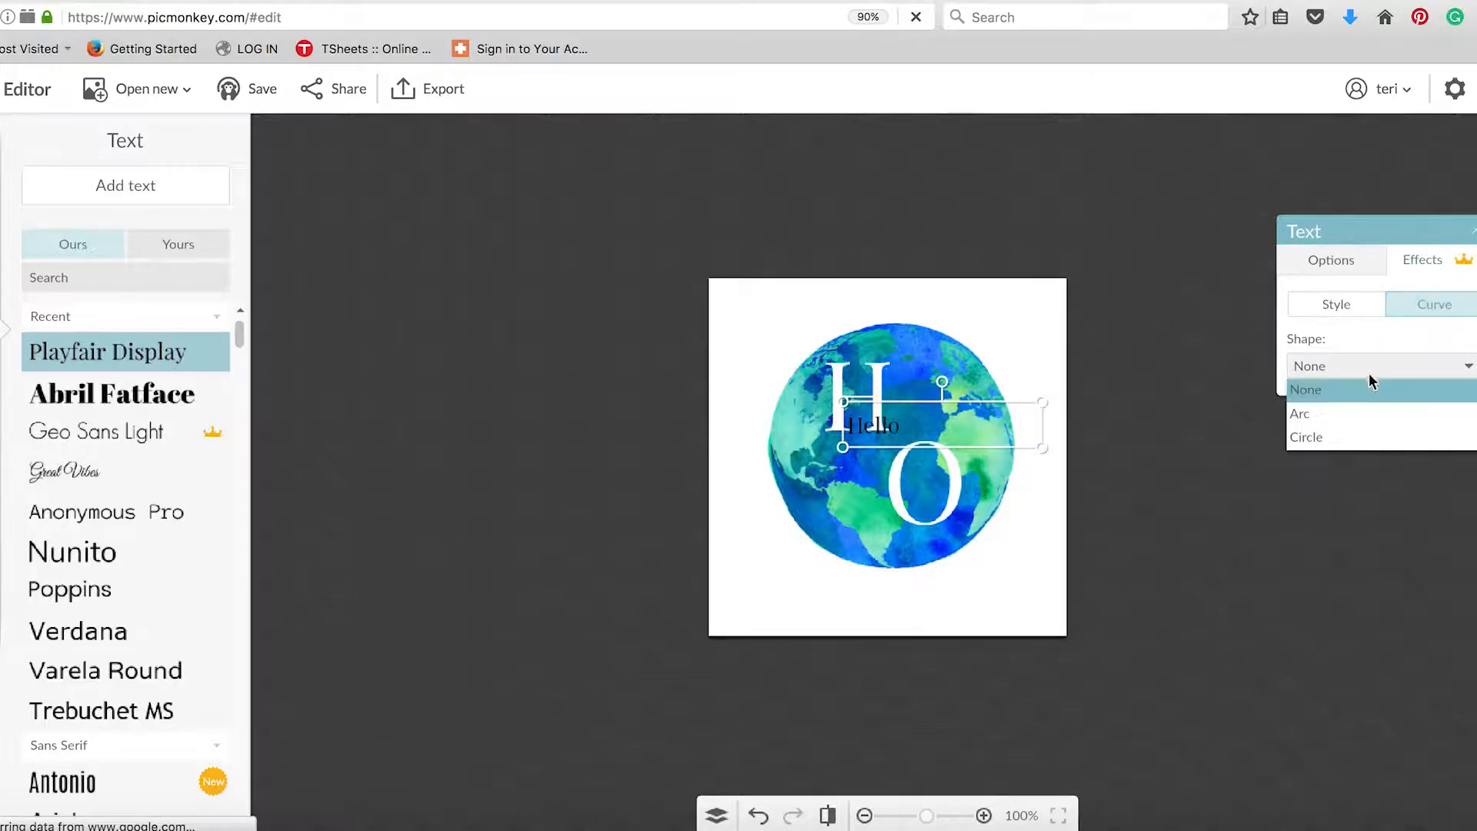
{"action": "left_click", "coordinate": [1343, 414]}
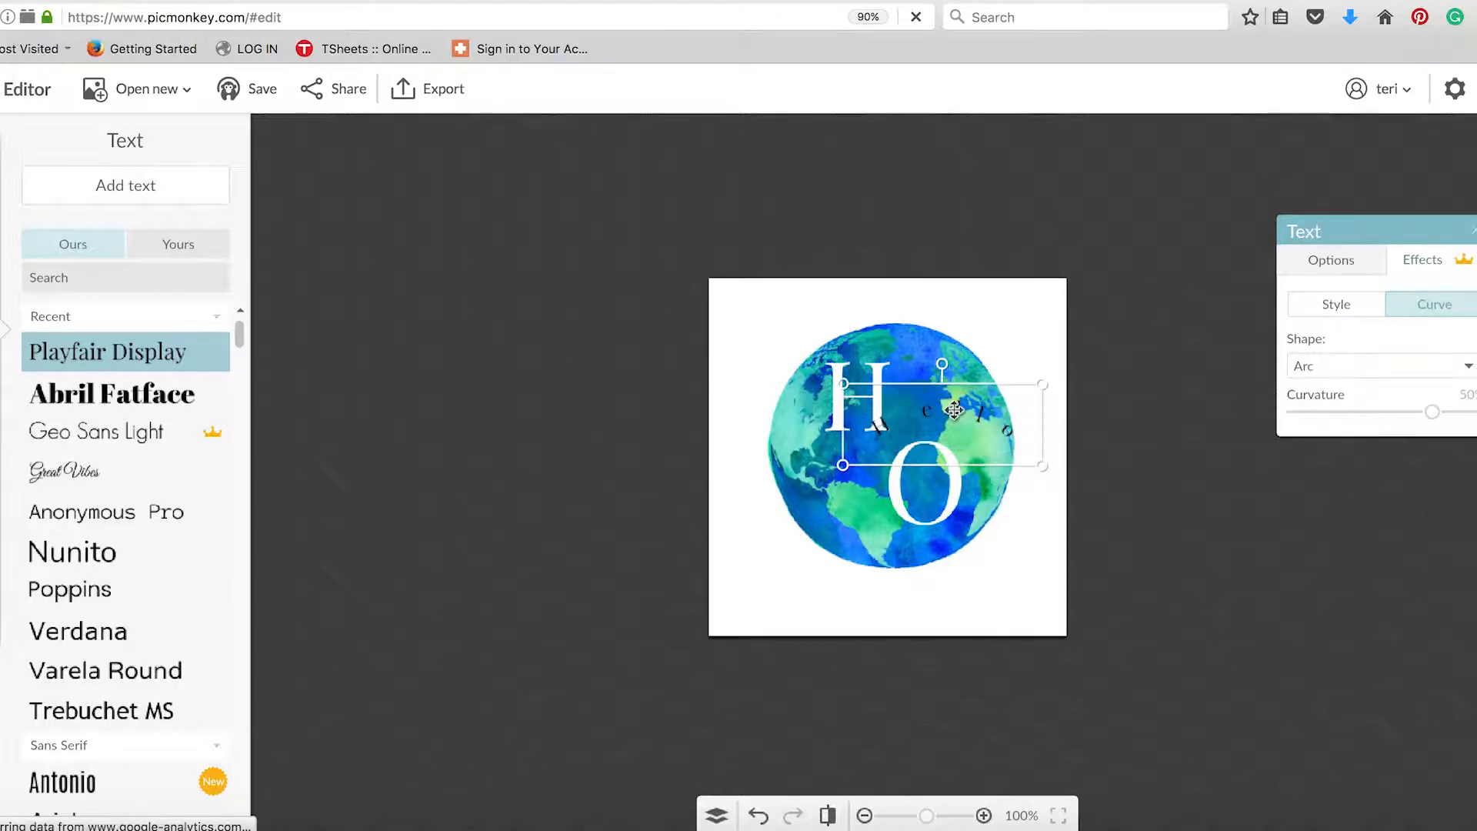
{"action": "left_click_drag", "start_coordinate": [961, 401], "coordinate": [798, 274]}
Try the curved "Hello" text at size 64, and set its size to 48.
{"action": "double_click", "coordinate": [815, 324]}
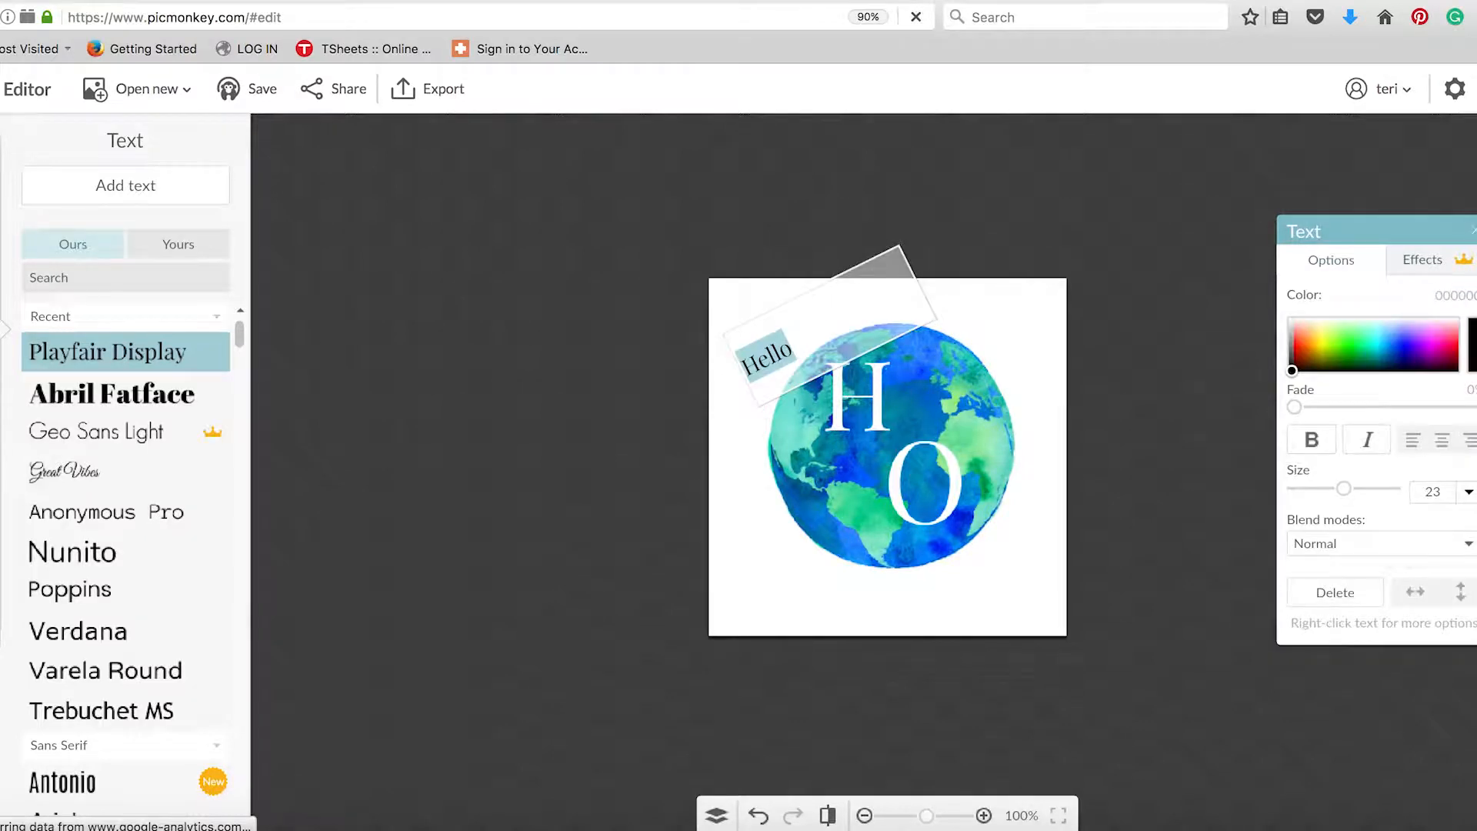
{"action": "left_click", "coordinate": [1469, 492]}
{"action": "scroll", "coordinate": [1465, 577], "scroll_direction": "down", "scroll_amount": 3}
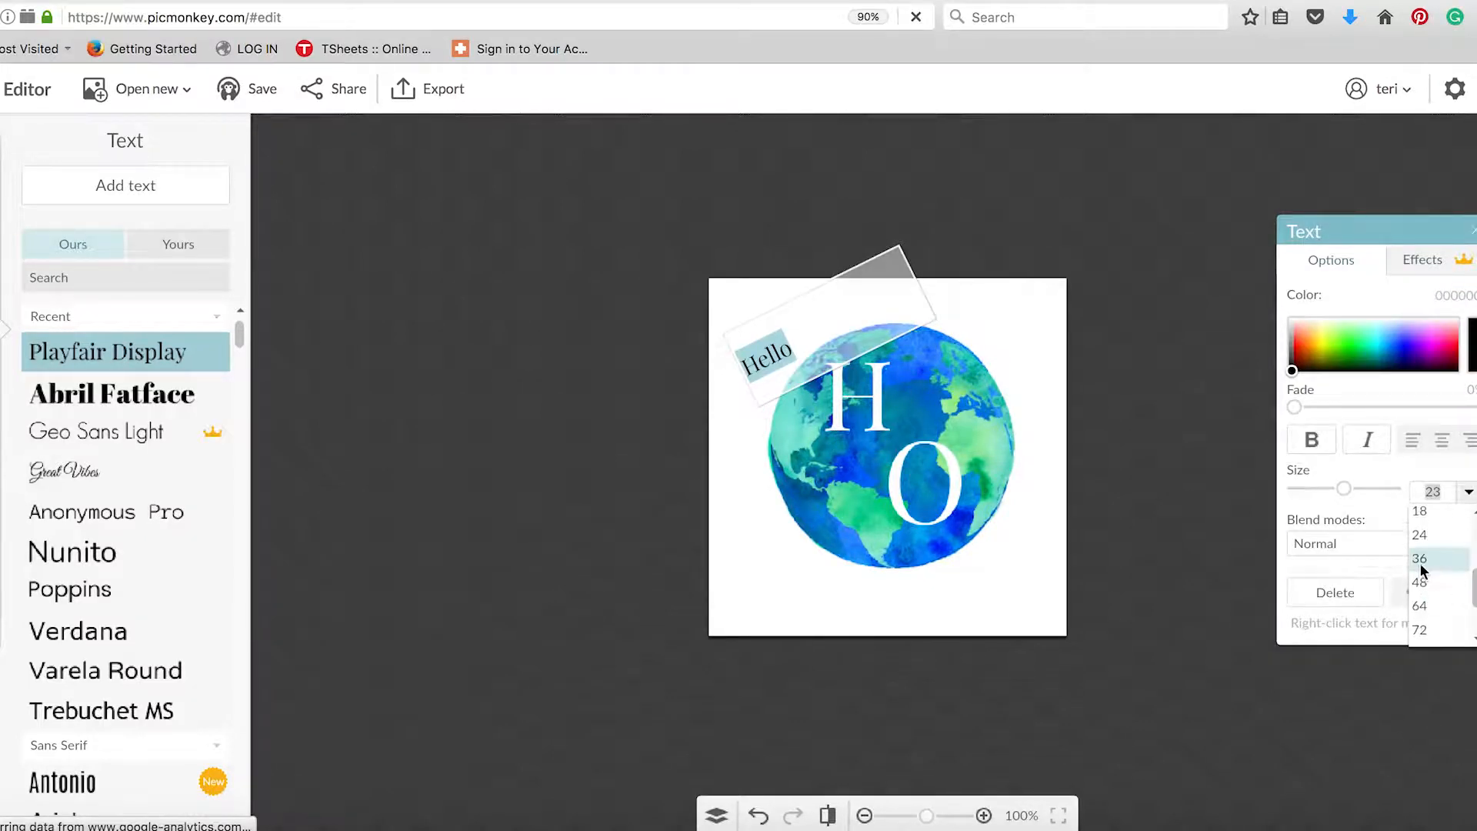
{"action": "left_click", "coordinate": [1428, 607]}
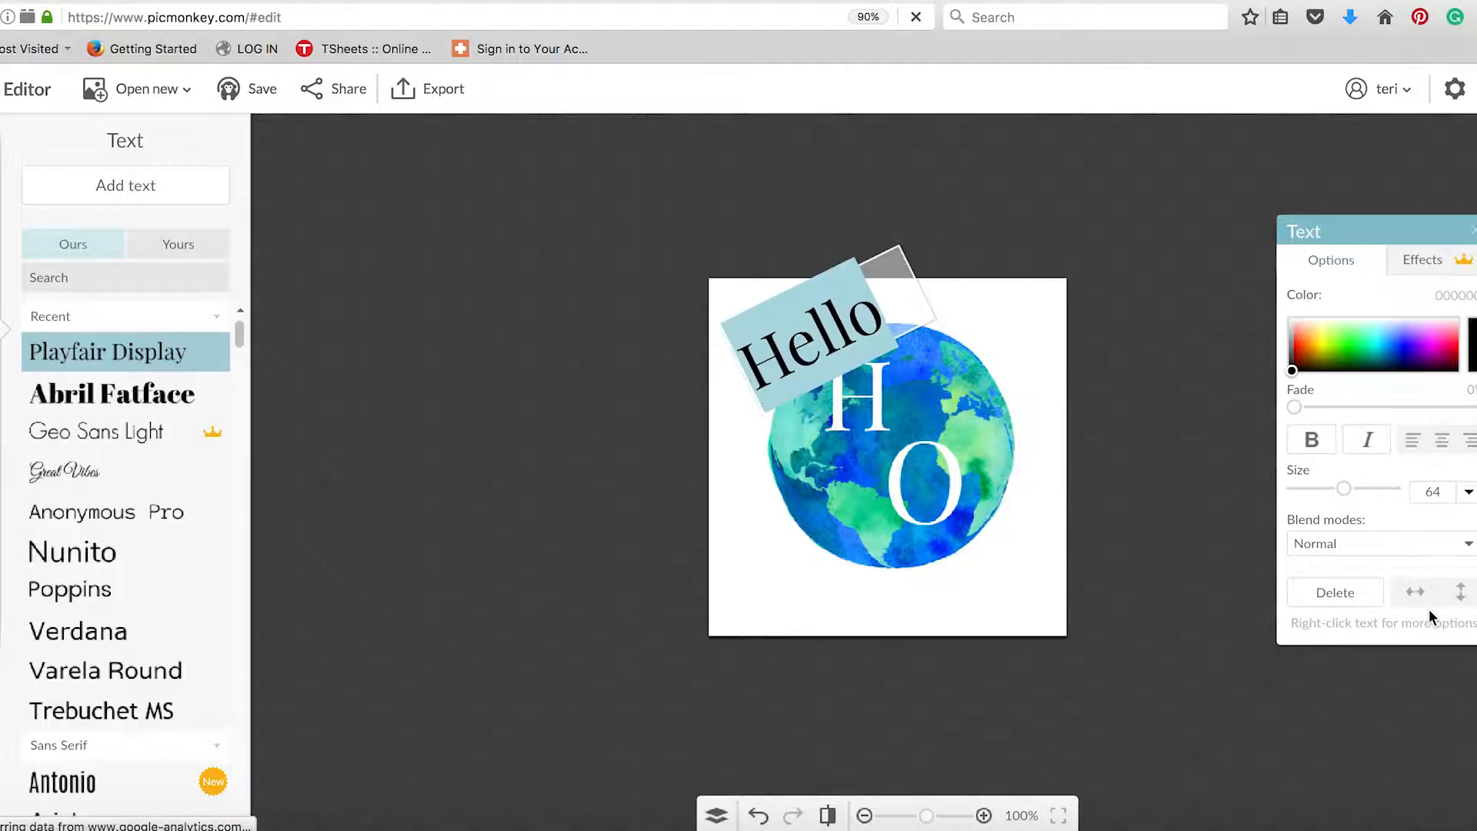
{"action": "left_click", "coordinate": [1467, 496]}
{"action": "left_click", "coordinate": [1459, 516]}
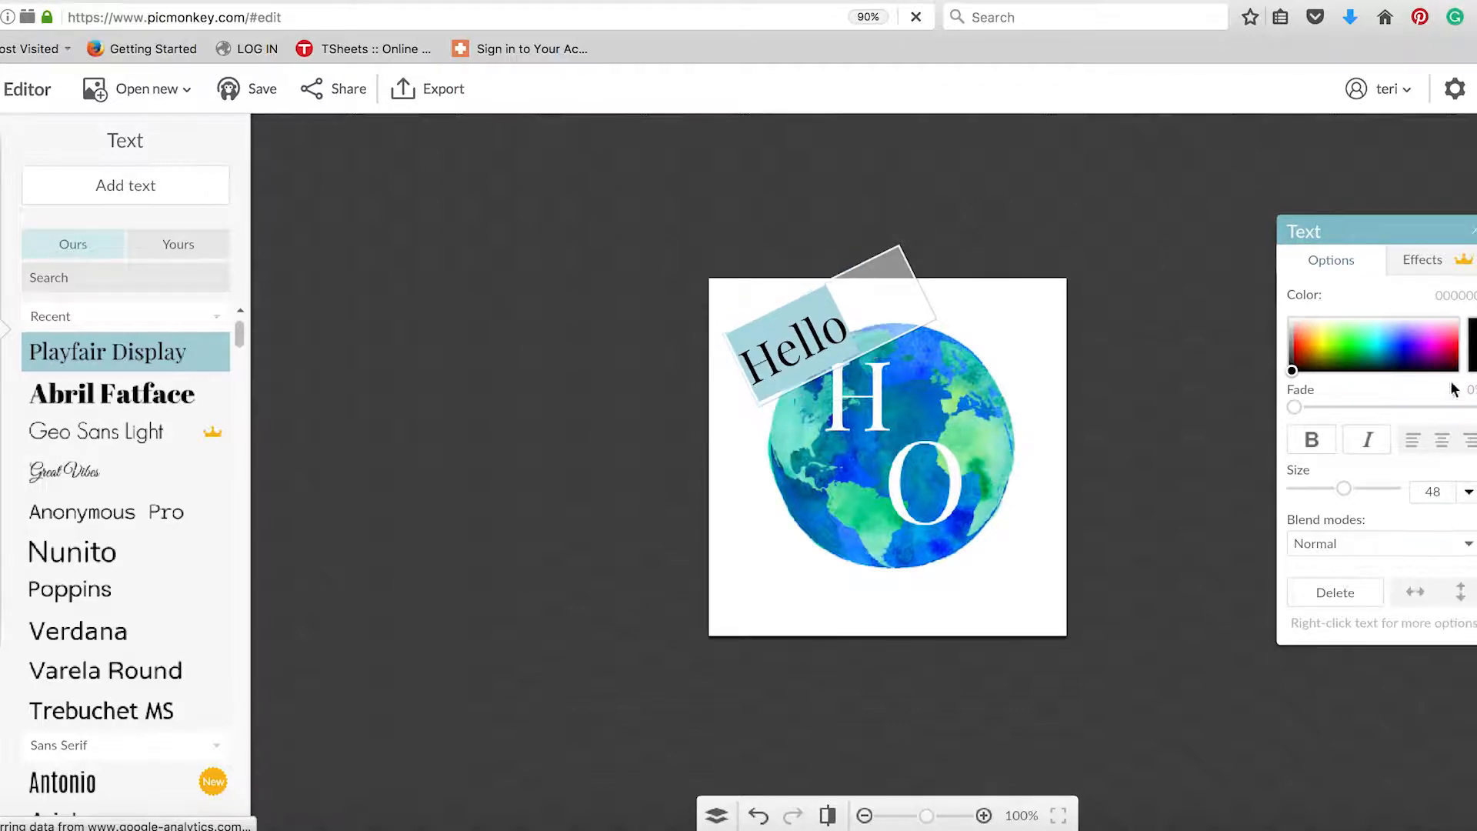
Reduce the arc curvature of the "Hello" text to 35%.
{"action": "left_click", "coordinate": [1430, 262]}
{"action": "left_click", "coordinate": [1431, 413]}
{"action": "left_click_drag", "start_coordinate": [1432, 413], "coordinate": [1417, 413]}
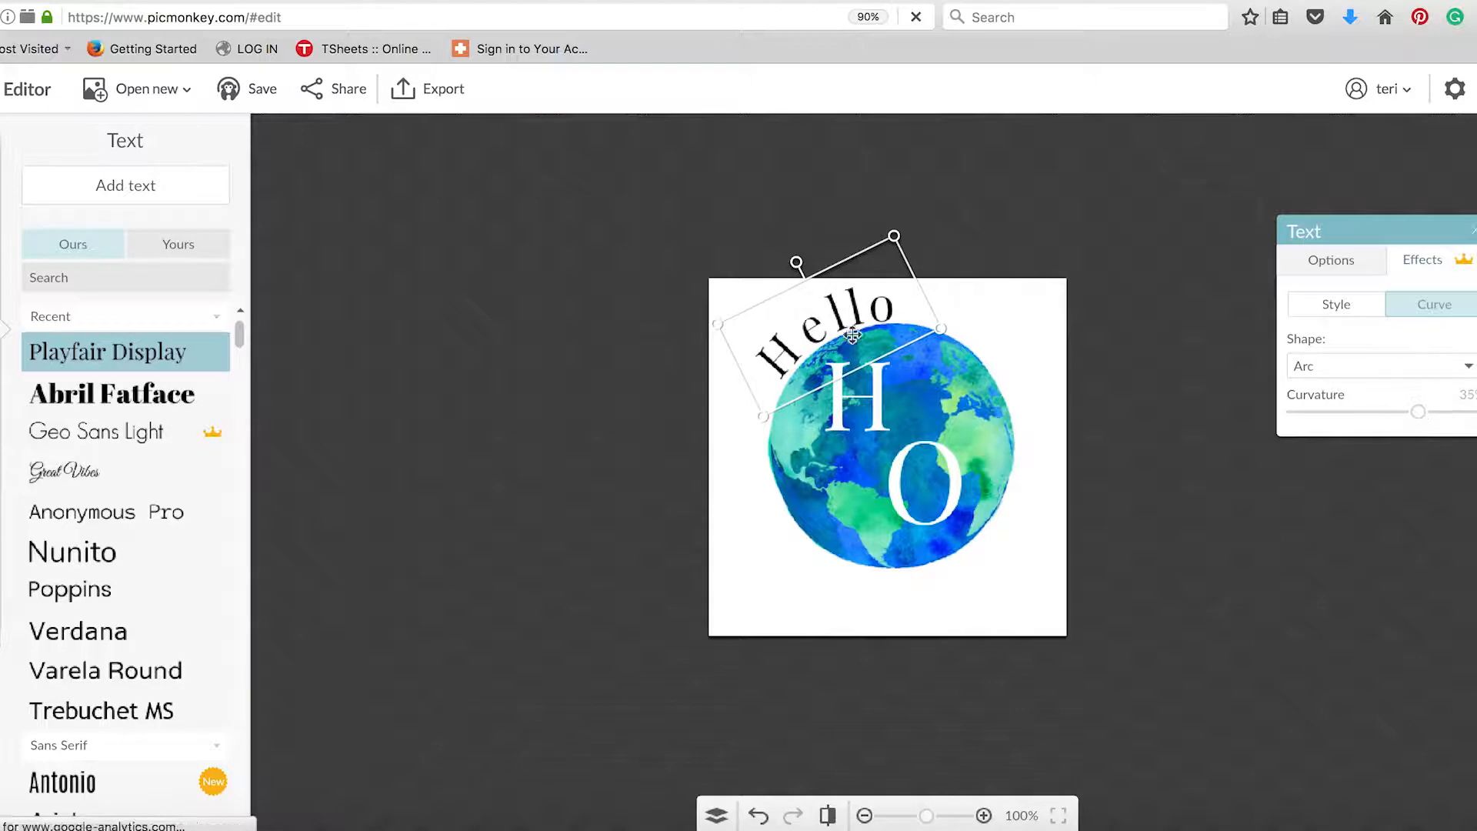
Nudge the curved "Hello" text slightly down toward the globe and deselect it.
{"action": "key", "text": "Down"}
{"action": "key", "text": "Down"}
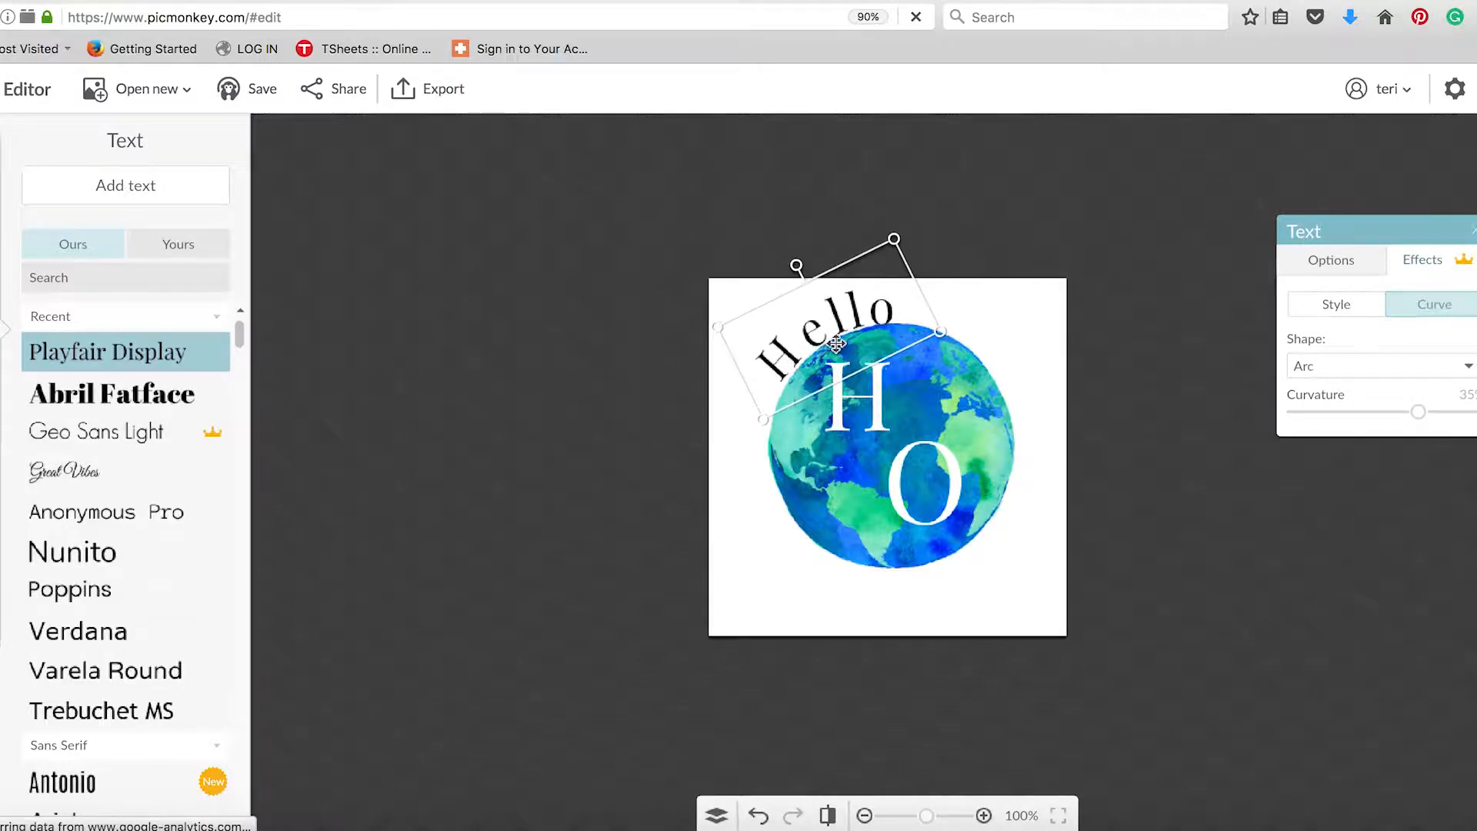
{"action": "left_click", "coordinate": [835, 608]}
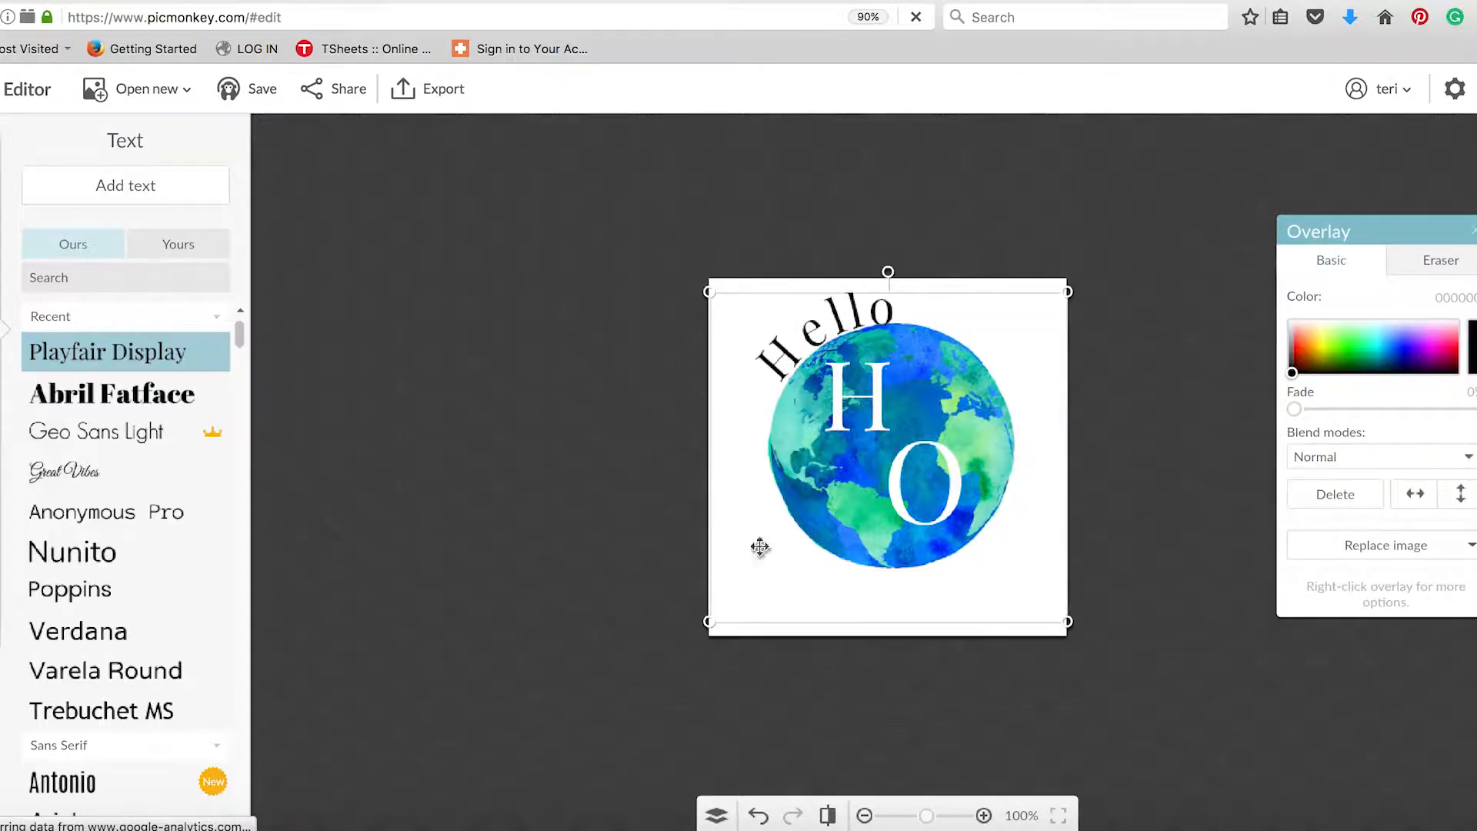
Add a new text element reading "Oils" in Playfair Display and set its size to 48.
{"action": "left_click", "coordinate": [161, 184]}
{"action": "type", "text": "Oils"}
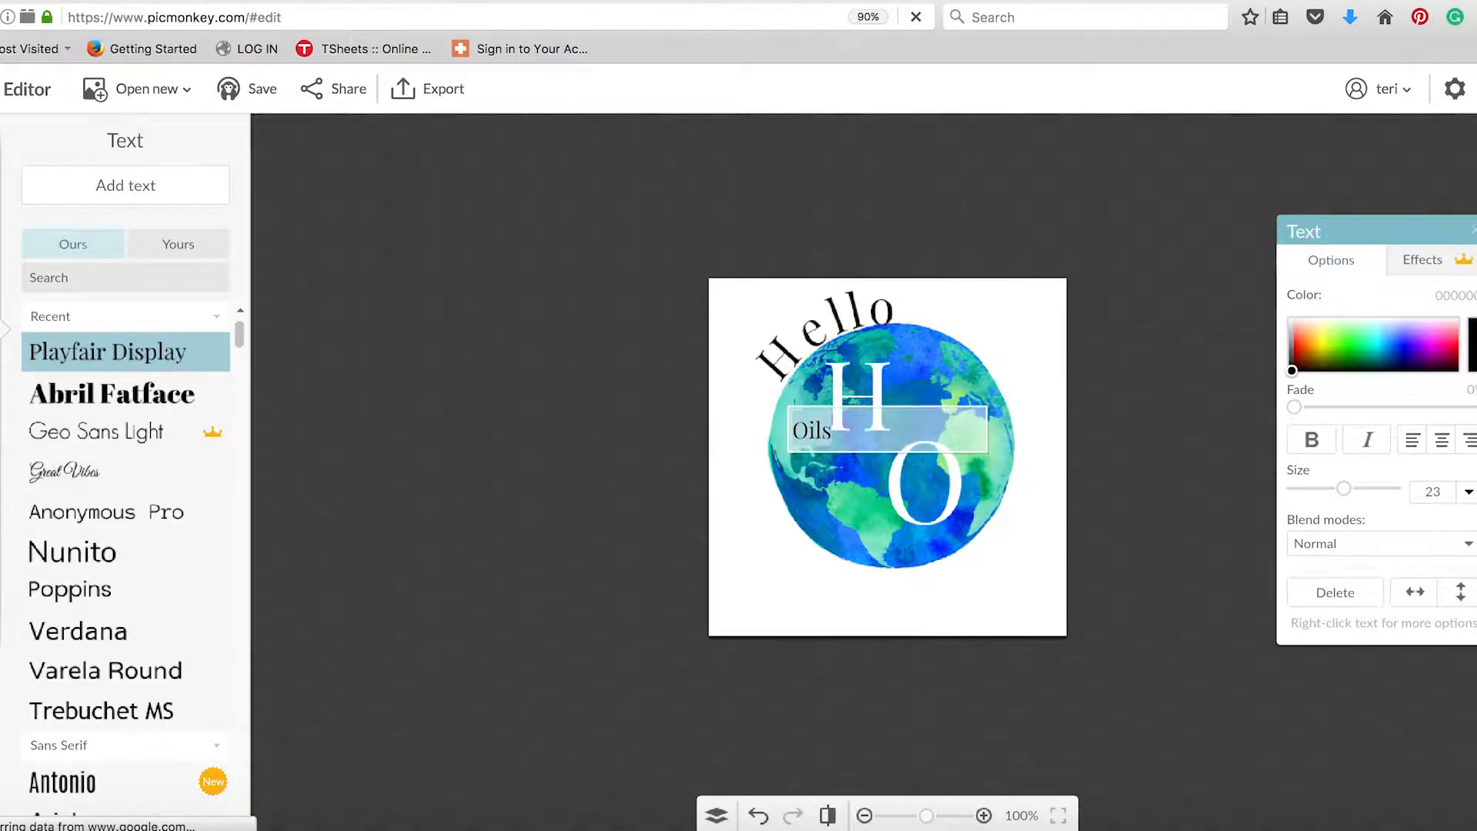
{"action": "left_click", "coordinate": [1468, 492]}
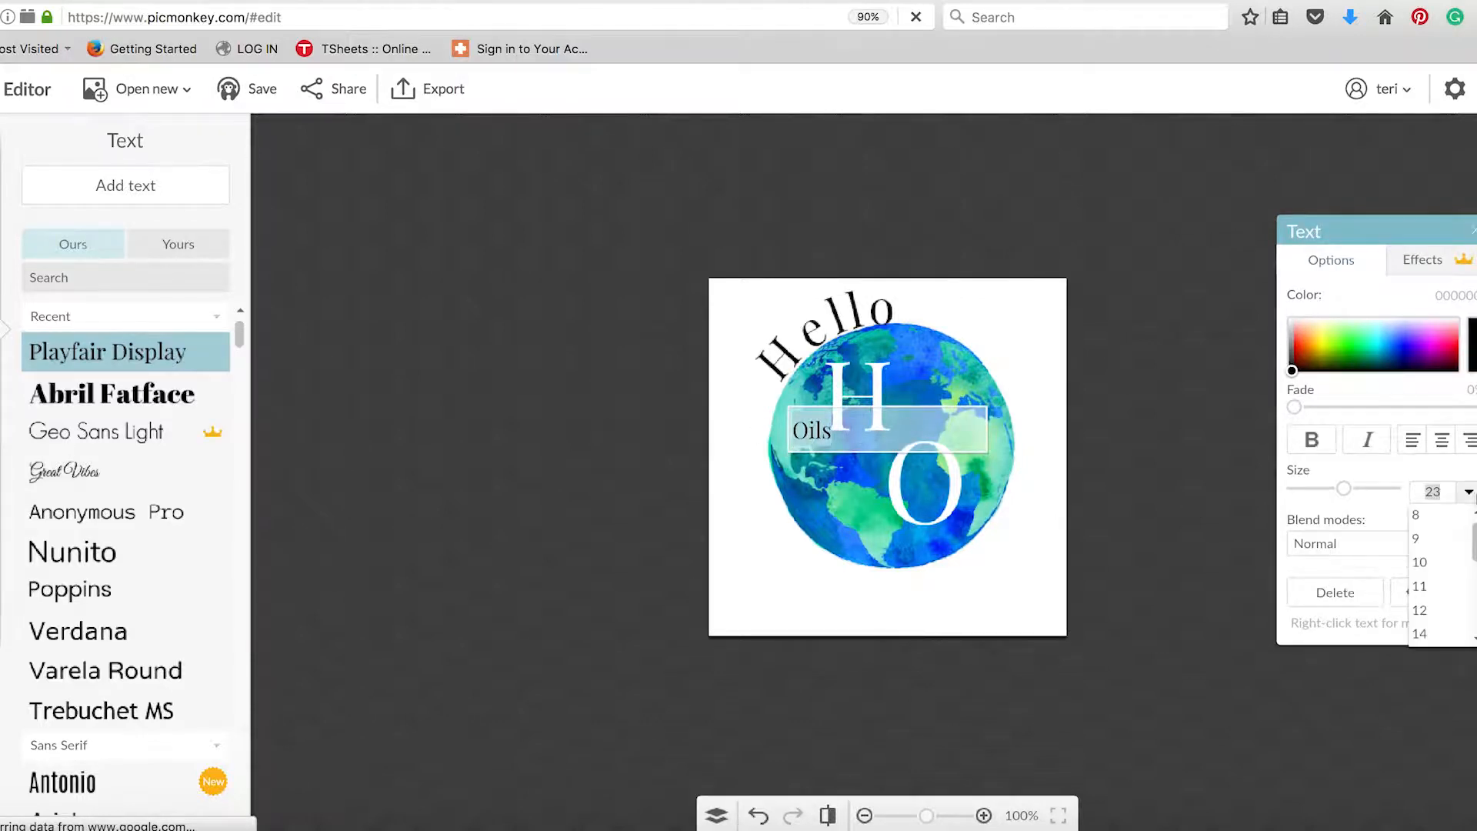
{"action": "scroll", "coordinate": [1434, 554], "scroll_direction": "down", "scroll_amount": 3}
{"action": "left_click", "coordinate": [1437, 597]}
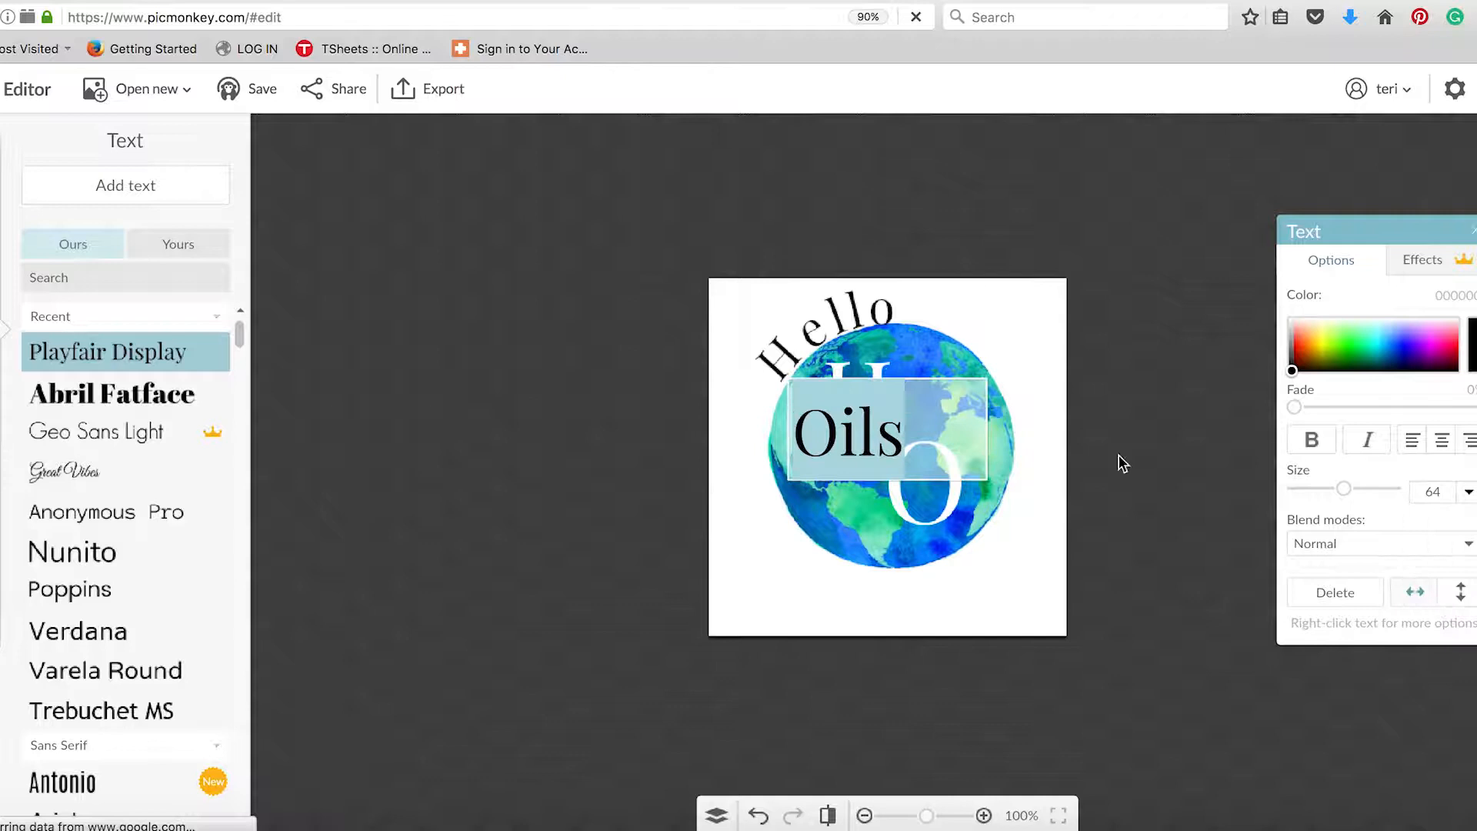
{"action": "left_click", "coordinate": [839, 331]}
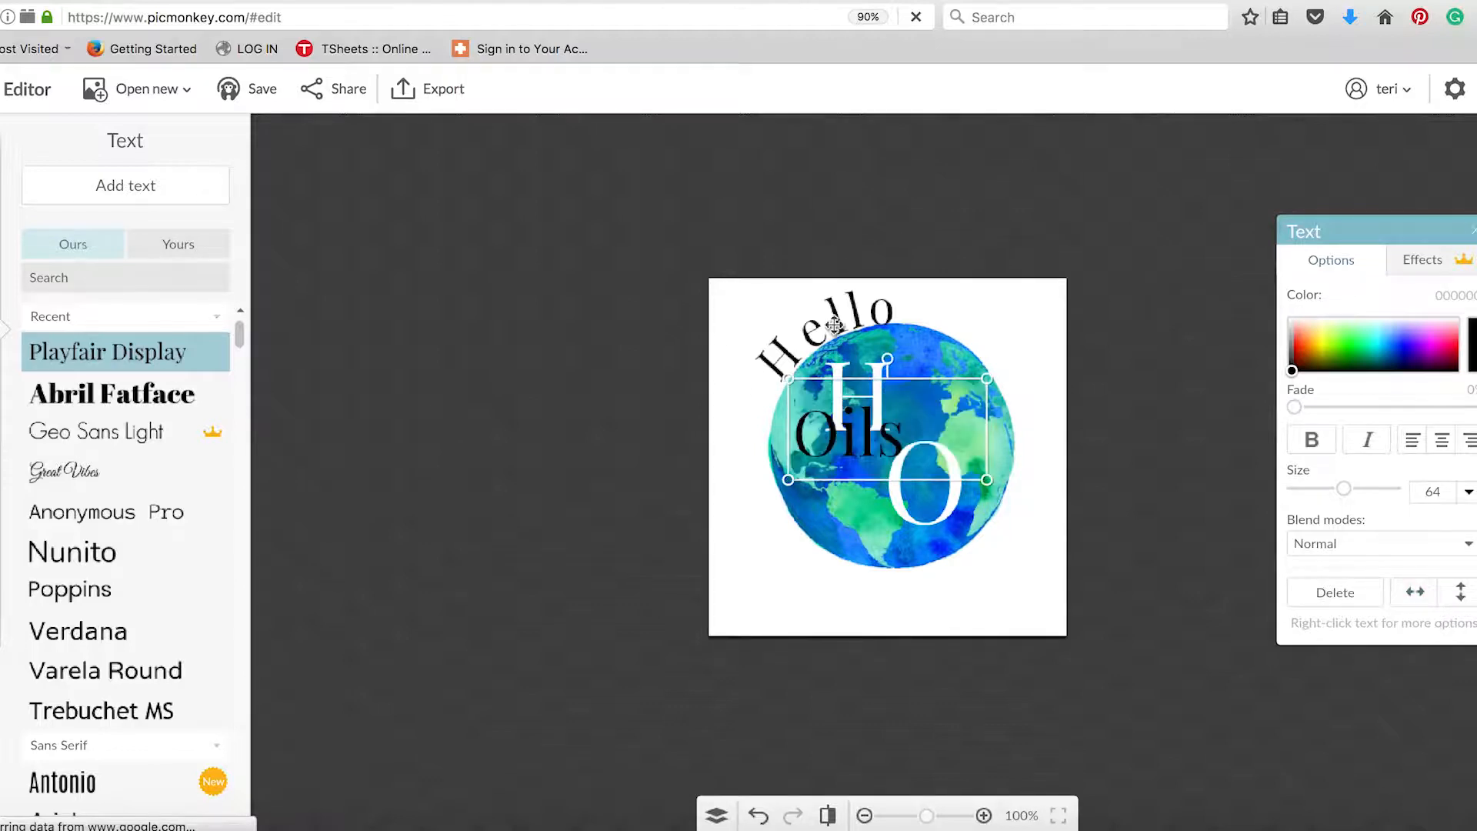
{"action": "left_click", "coordinate": [859, 445]}
{"action": "left_click", "coordinate": [1468, 492]}
{"action": "left_click", "coordinate": [1451, 521]}
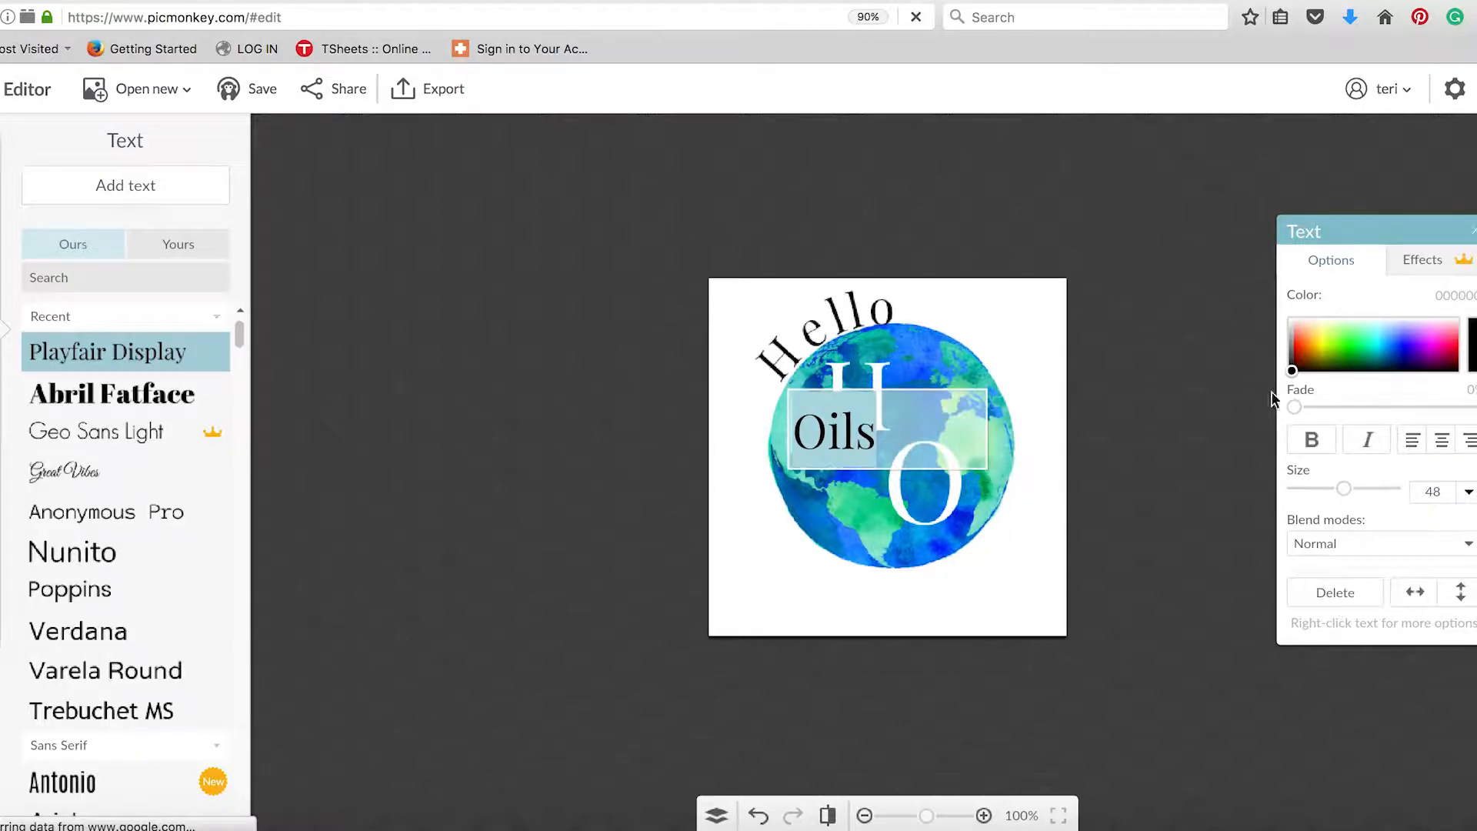
Move the "Oils" text below the globe's lower-right edge and bend it into an upward-opening Arc with -37% curvature.
{"action": "left_click", "coordinate": [1432, 259]}
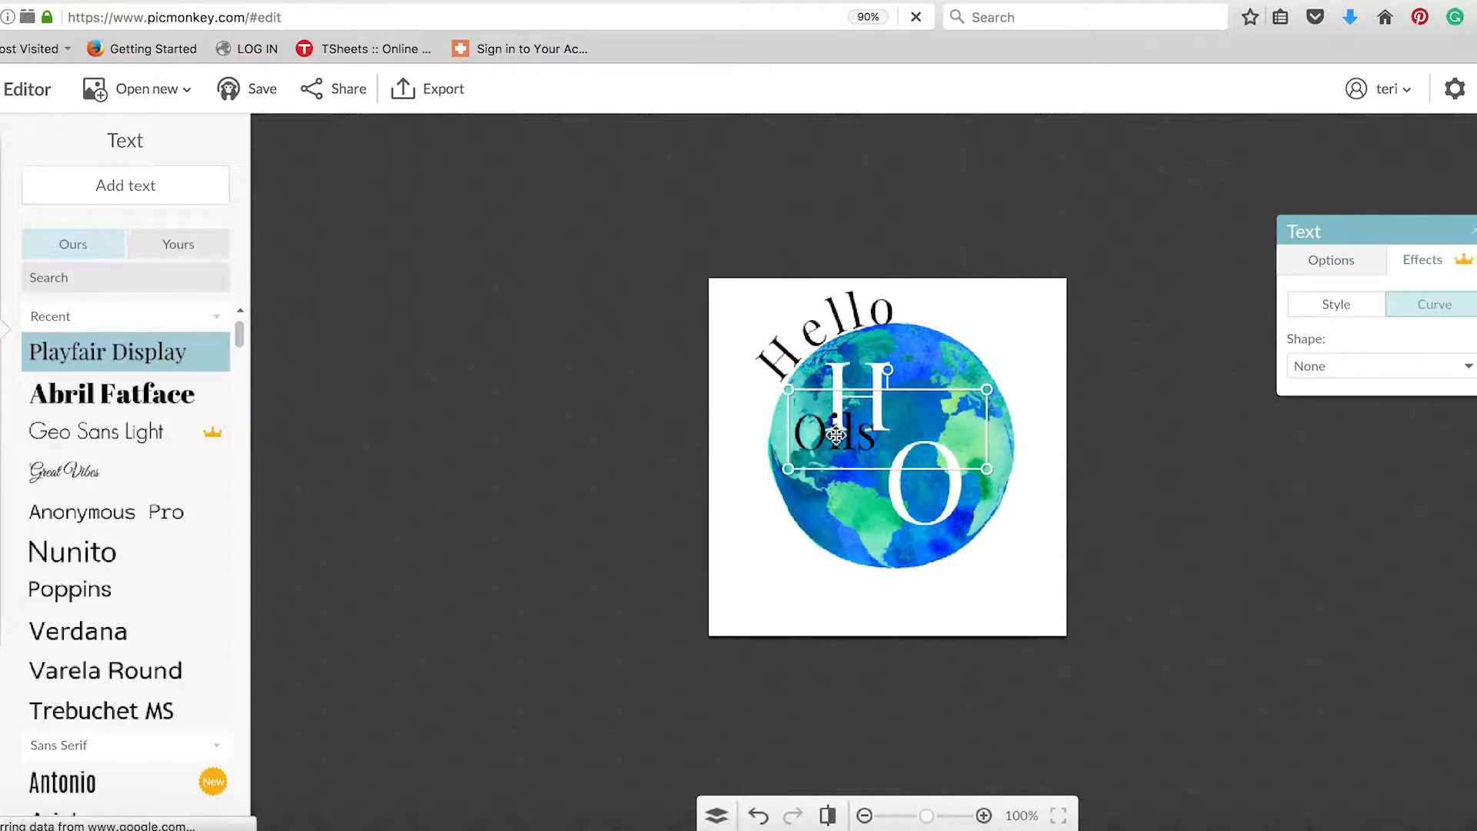
{"action": "left_click_drag", "start_coordinate": [833, 431], "coordinate": [968, 576]}
{"action": "left_click", "coordinate": [1377, 366]}
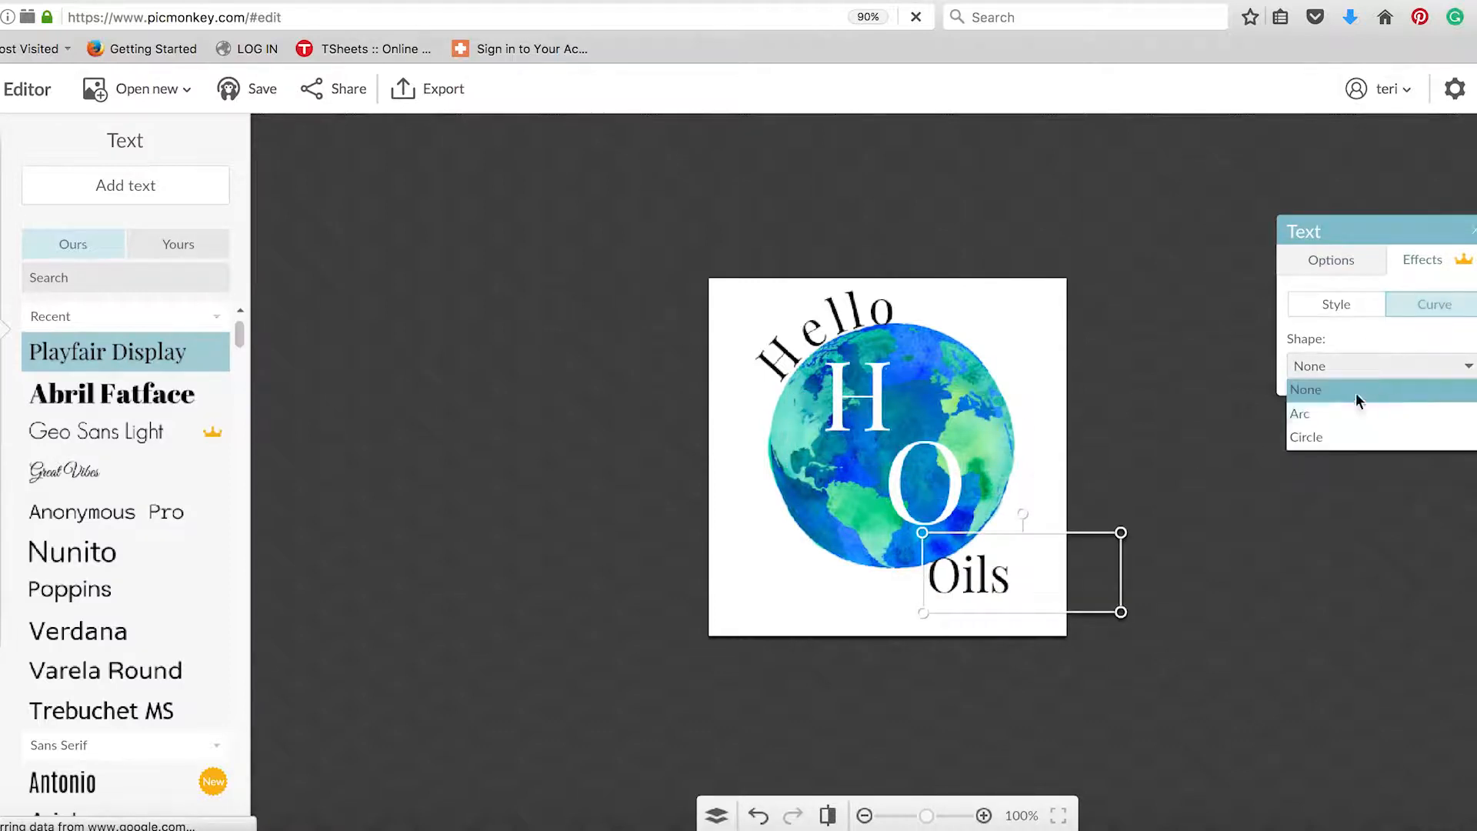
{"action": "left_click", "coordinate": [1338, 410]}
{"action": "left_click_drag", "start_coordinate": [1433, 411], "coordinate": [1351, 413]}
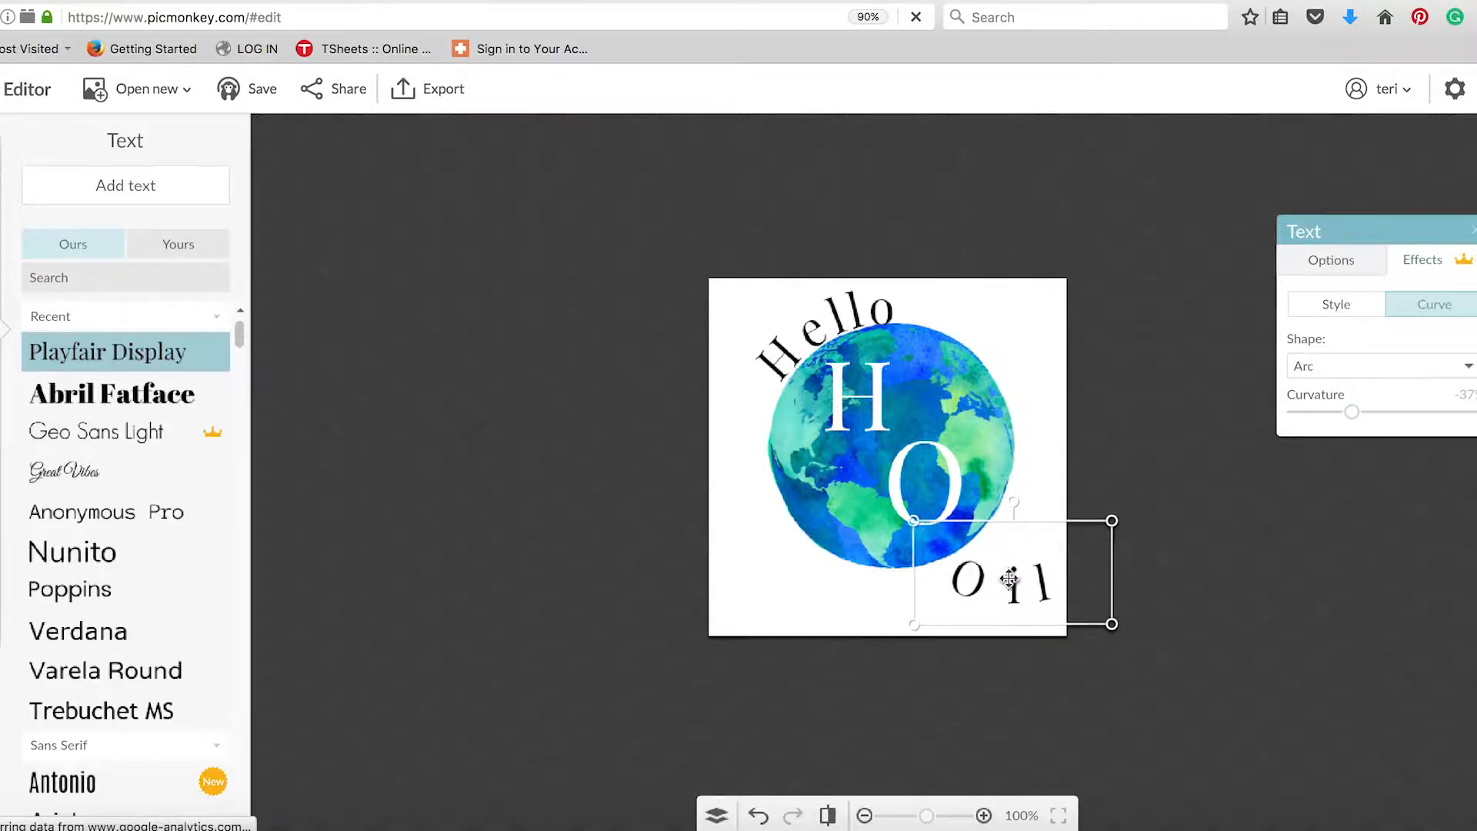
Tilt the "Oils" text to follow the globe's lower-right edge, close to it, and set its curvature to about -45%.
{"action": "left_click_drag", "start_coordinate": [1022, 506], "coordinate": [929, 516]}
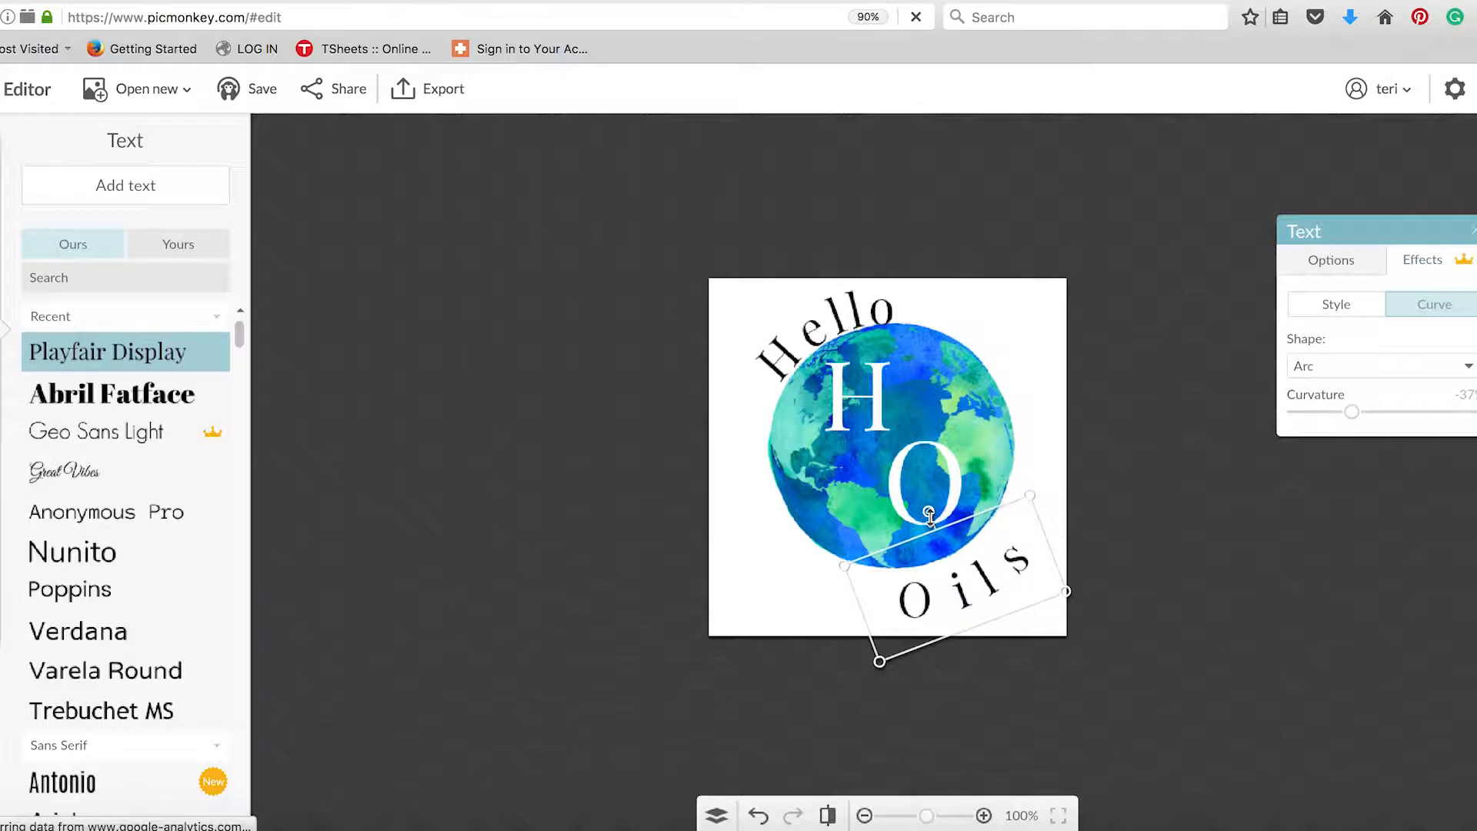
{"action": "left_click_drag", "start_coordinate": [989, 584], "coordinate": [984, 571]}
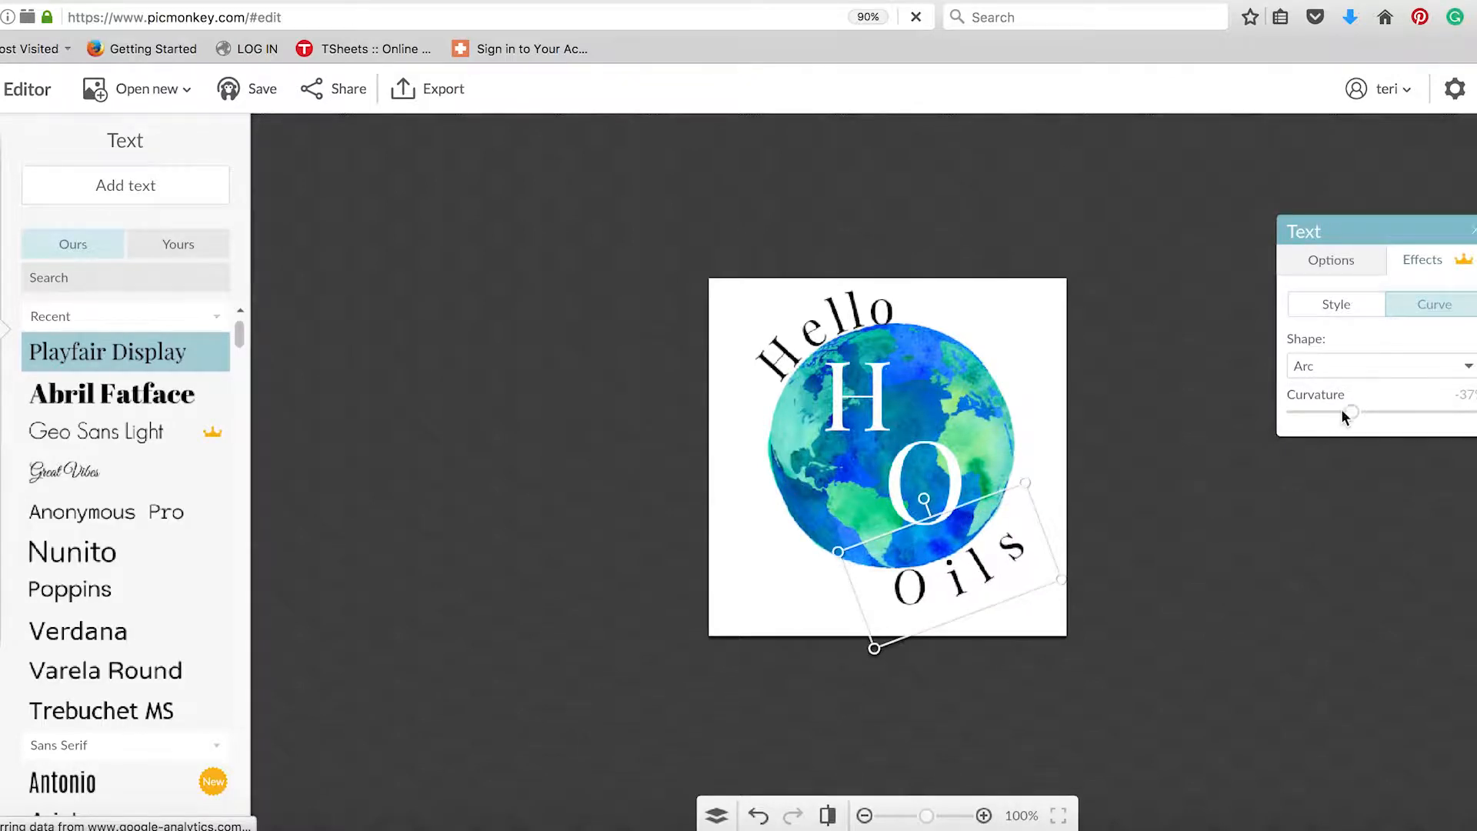
{"action": "left_click_drag", "start_coordinate": [1352, 413], "coordinate": [1342, 412]}
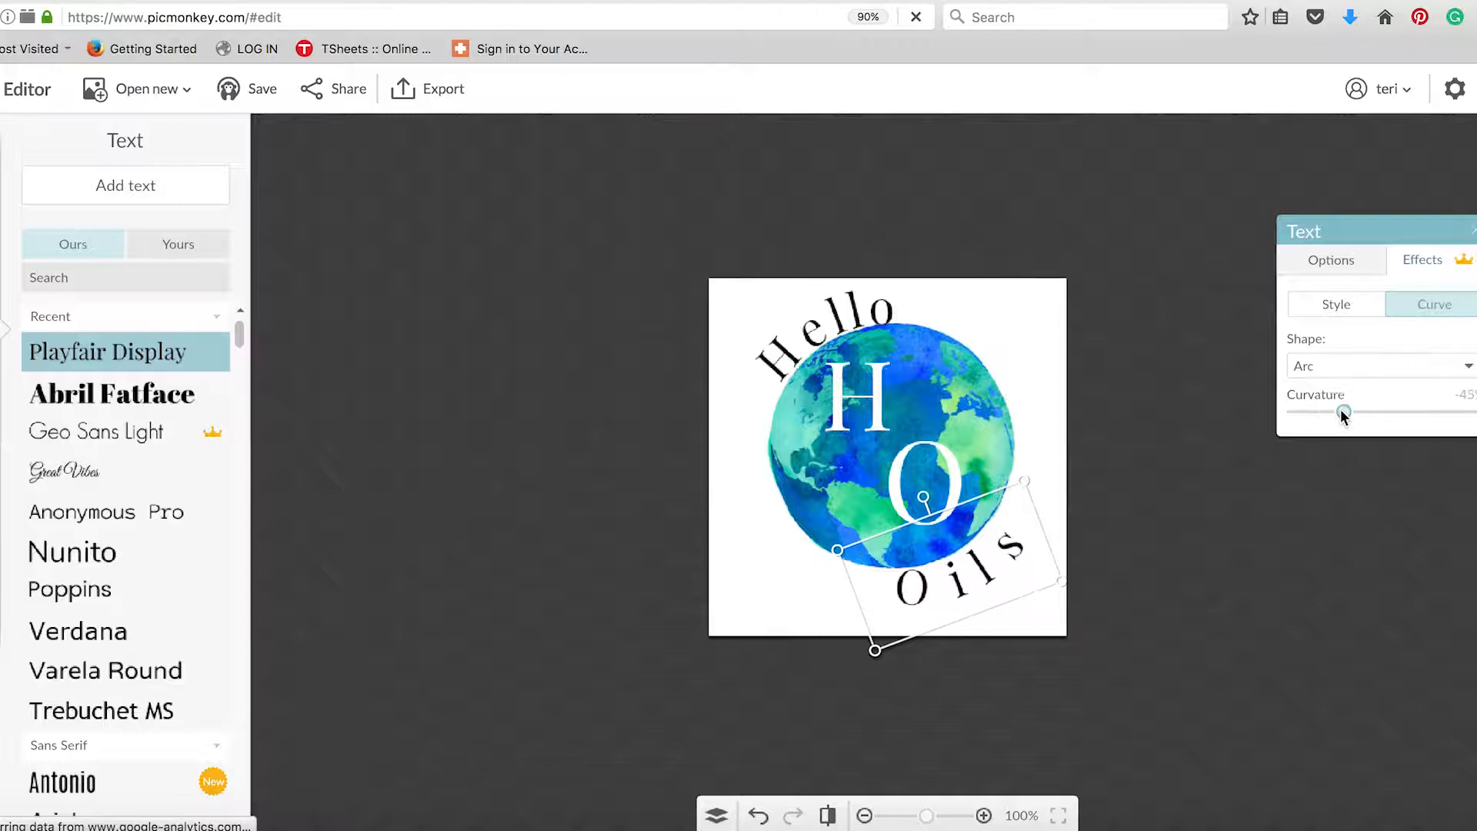
{"action": "left_click", "coordinate": [922, 500]}
{"action": "left_click", "coordinate": [1031, 394]}
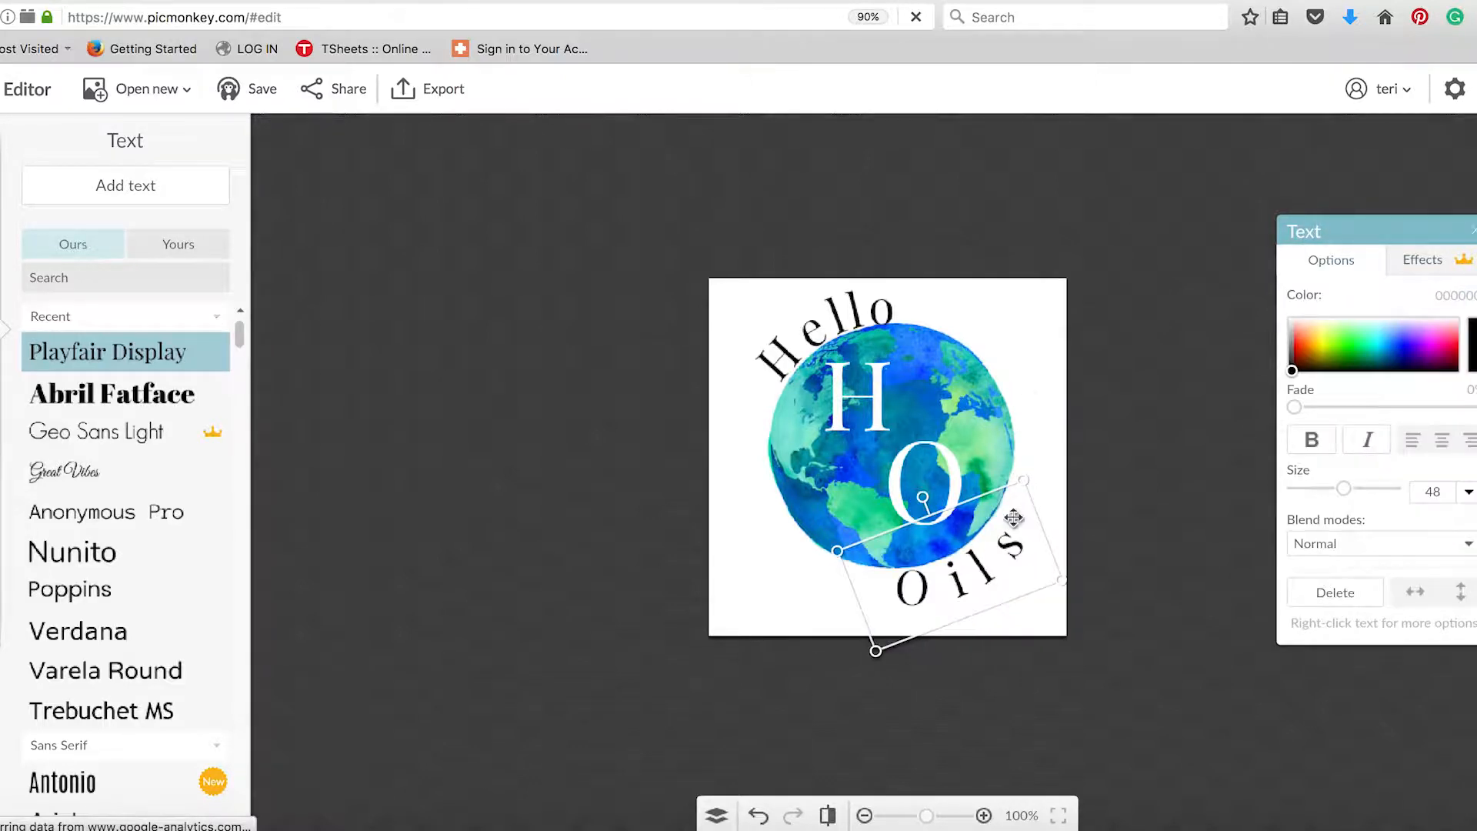
{"action": "left_click_drag", "start_coordinate": [1013, 518], "coordinate": [1012, 516]}
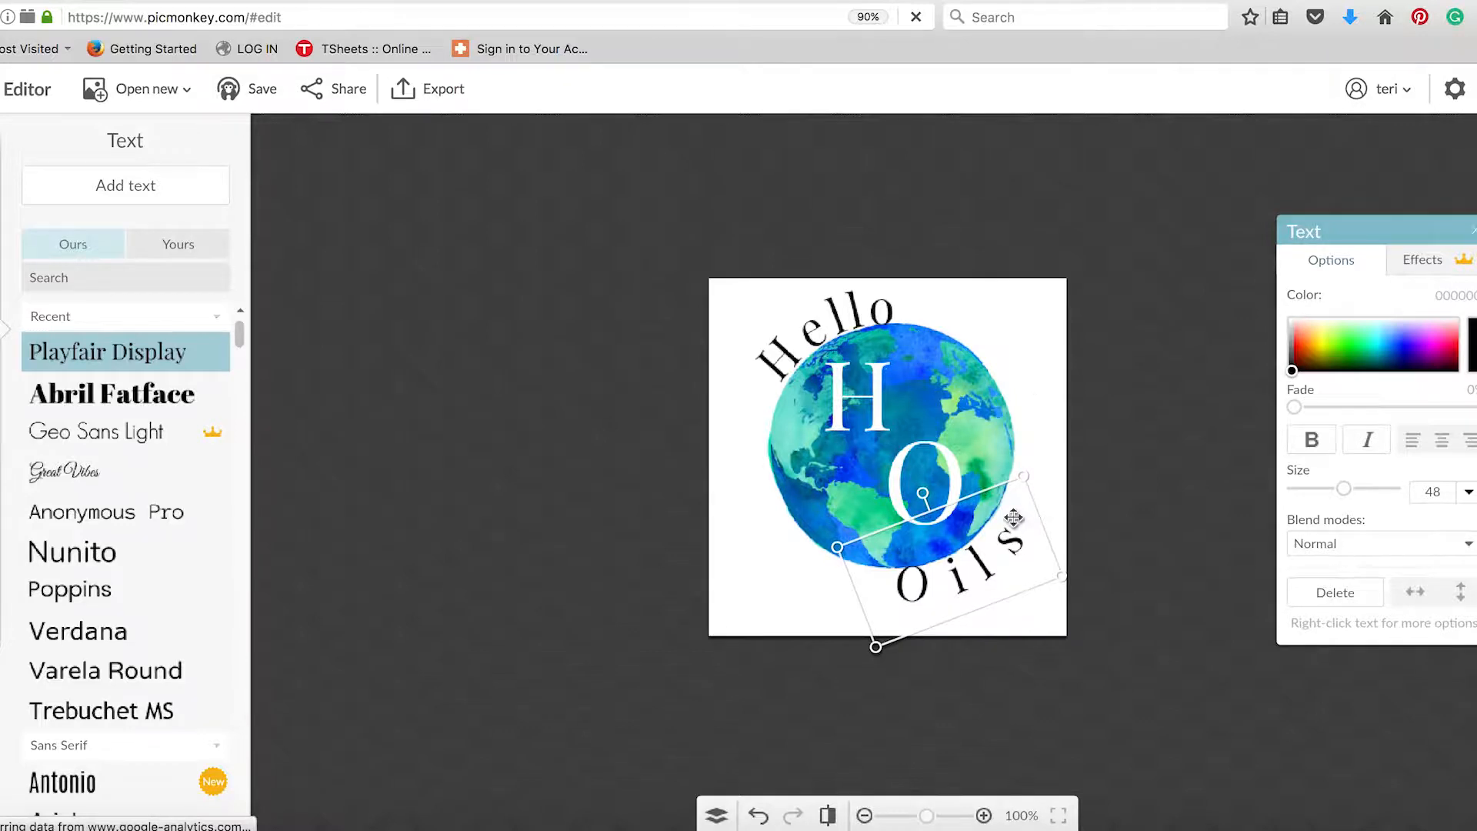
{"action": "left_click", "coordinate": [1013, 317]}
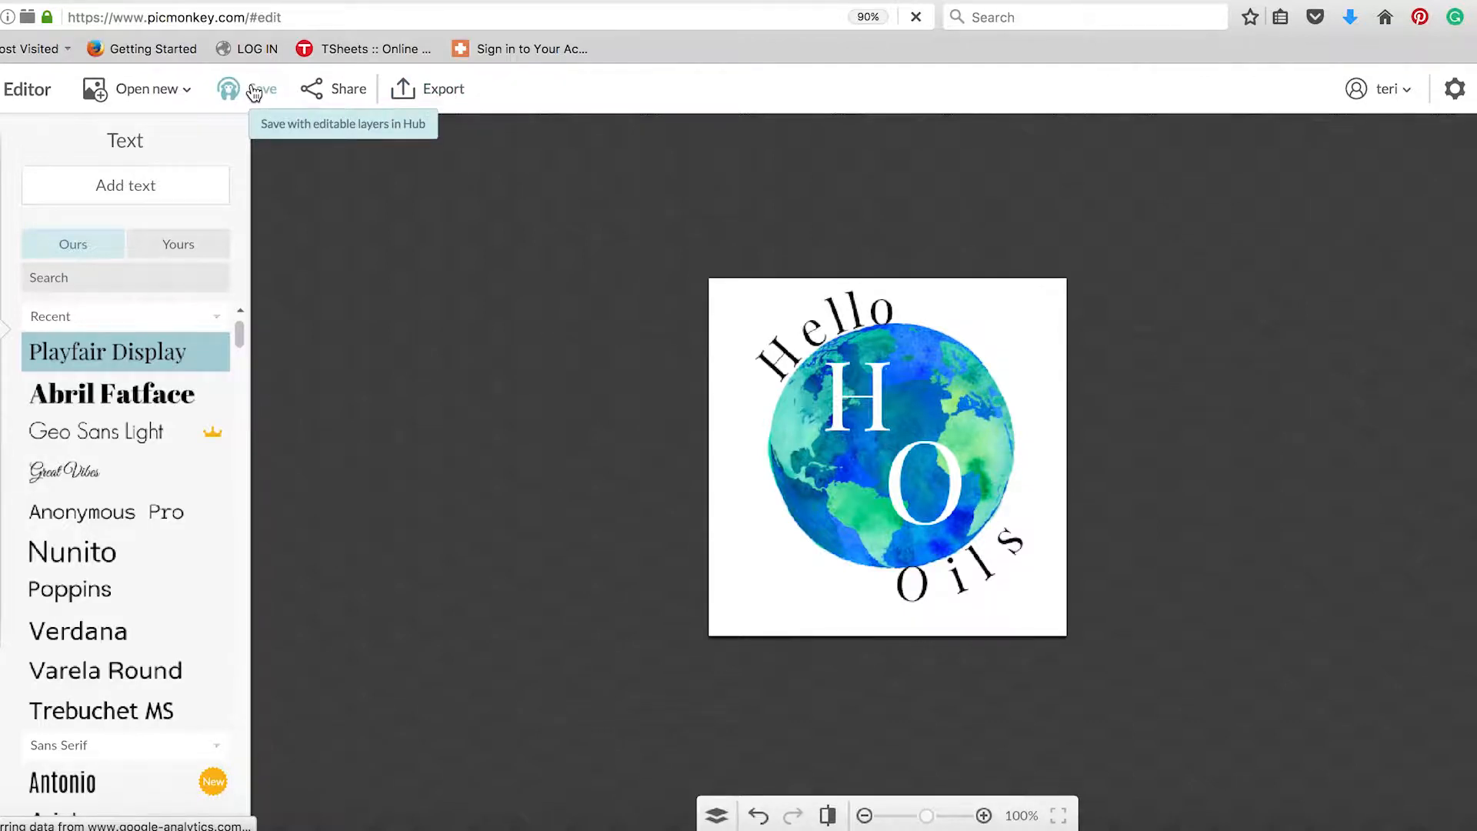
{"action": "left_click", "coordinate": [449, 90]}
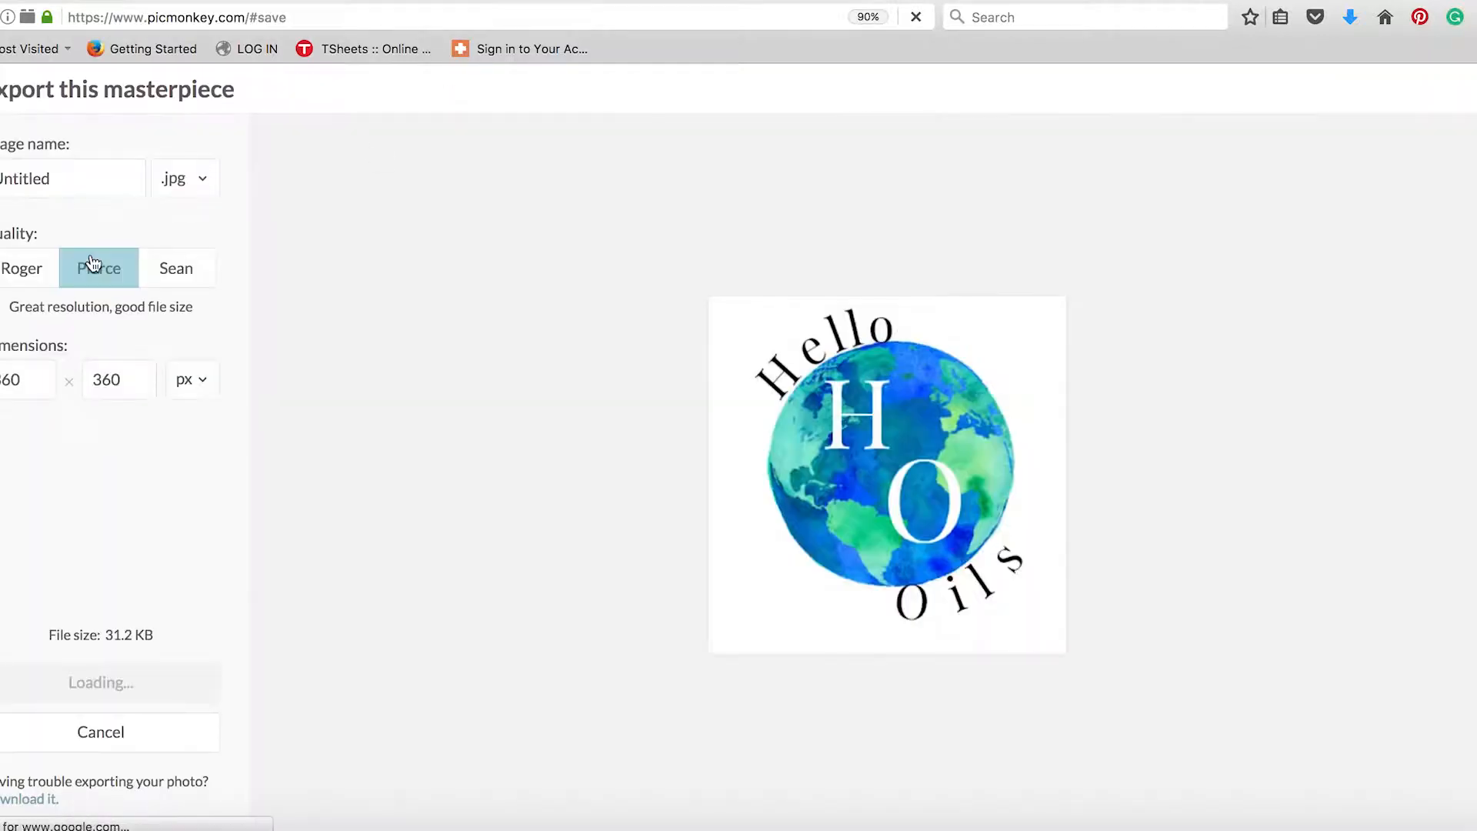
{"action": "double_click", "coordinate": [79, 175]}
{"action": "type", "text": "H"}
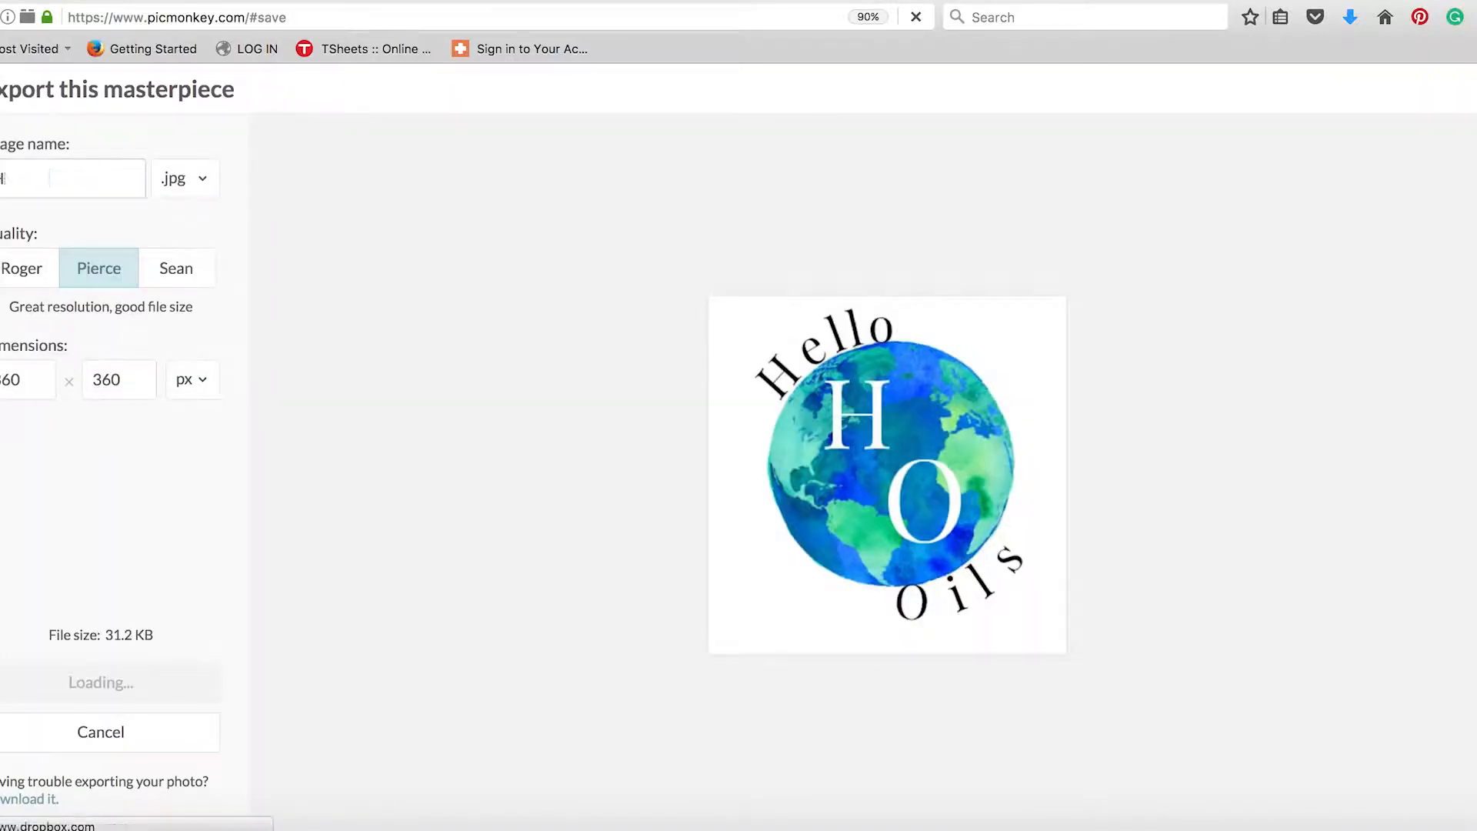
{"action": "type", "text": "ello Oils Profile"}
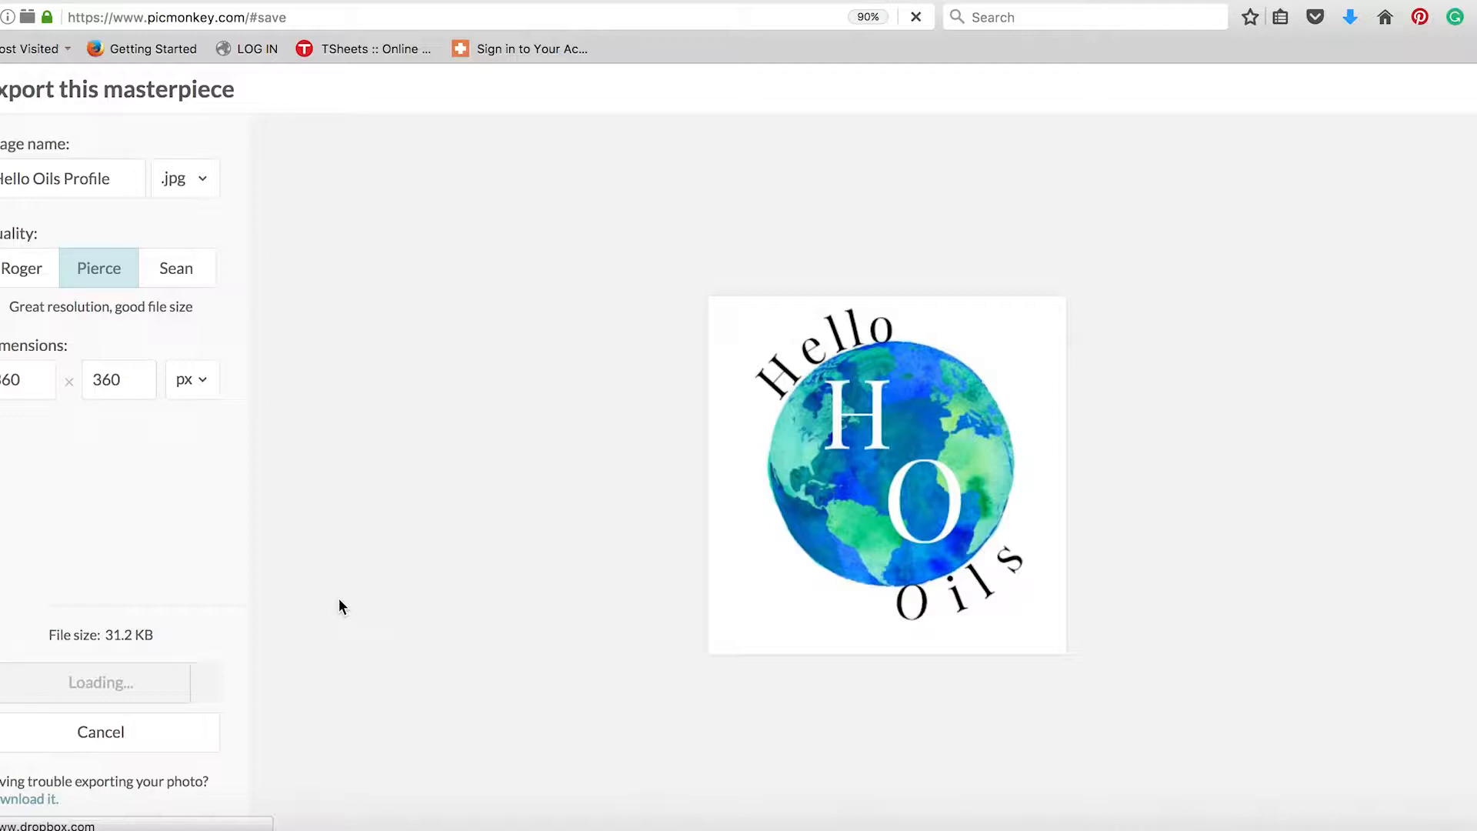
{"action": "left_click", "coordinate": [115, 731]}
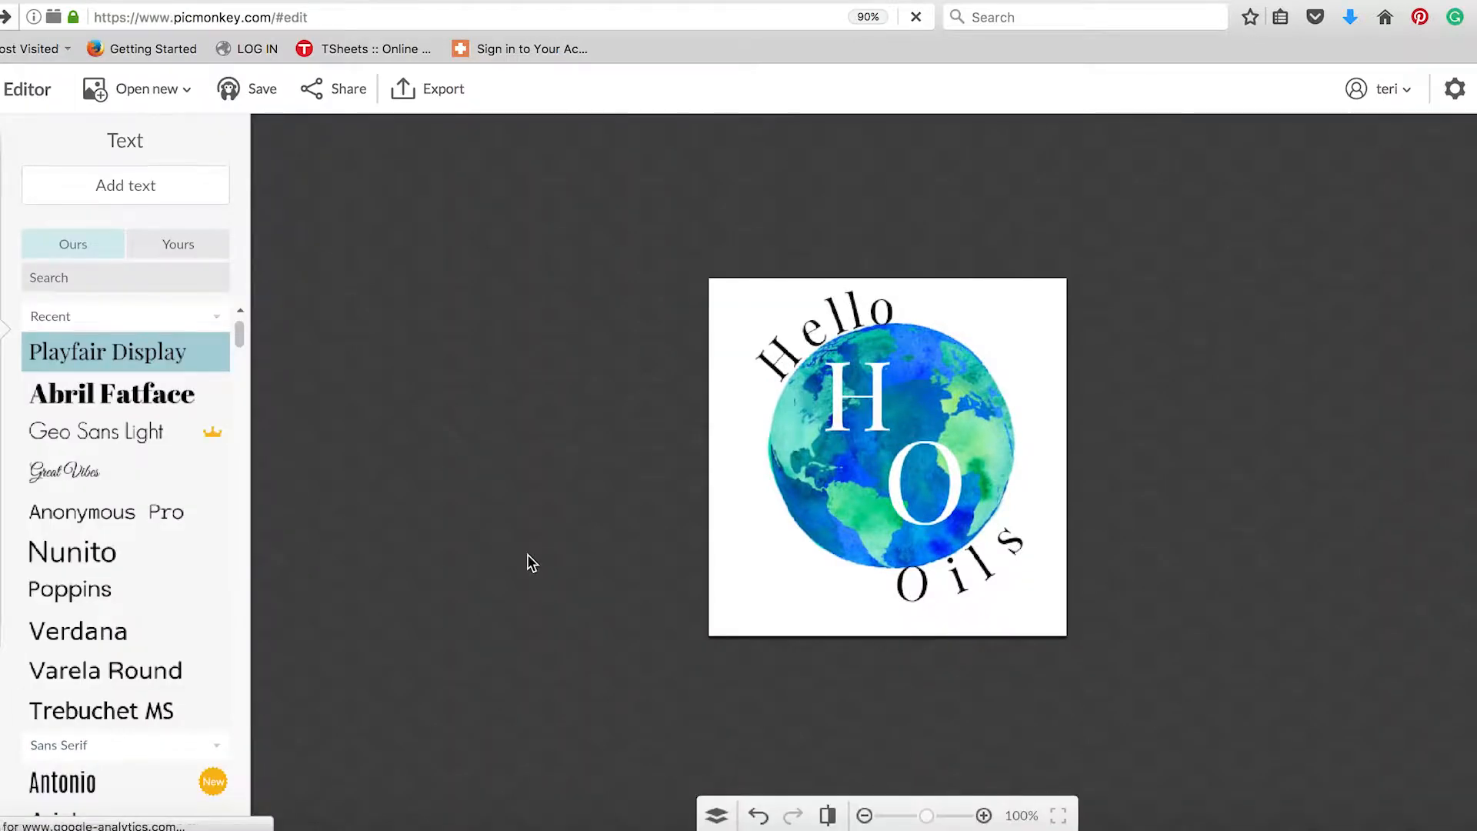
Export the logo to the computer as a .jpg named "Hello Oils Profile", saving it on the Desktop.
{"action": "left_click", "coordinate": [439, 91]}
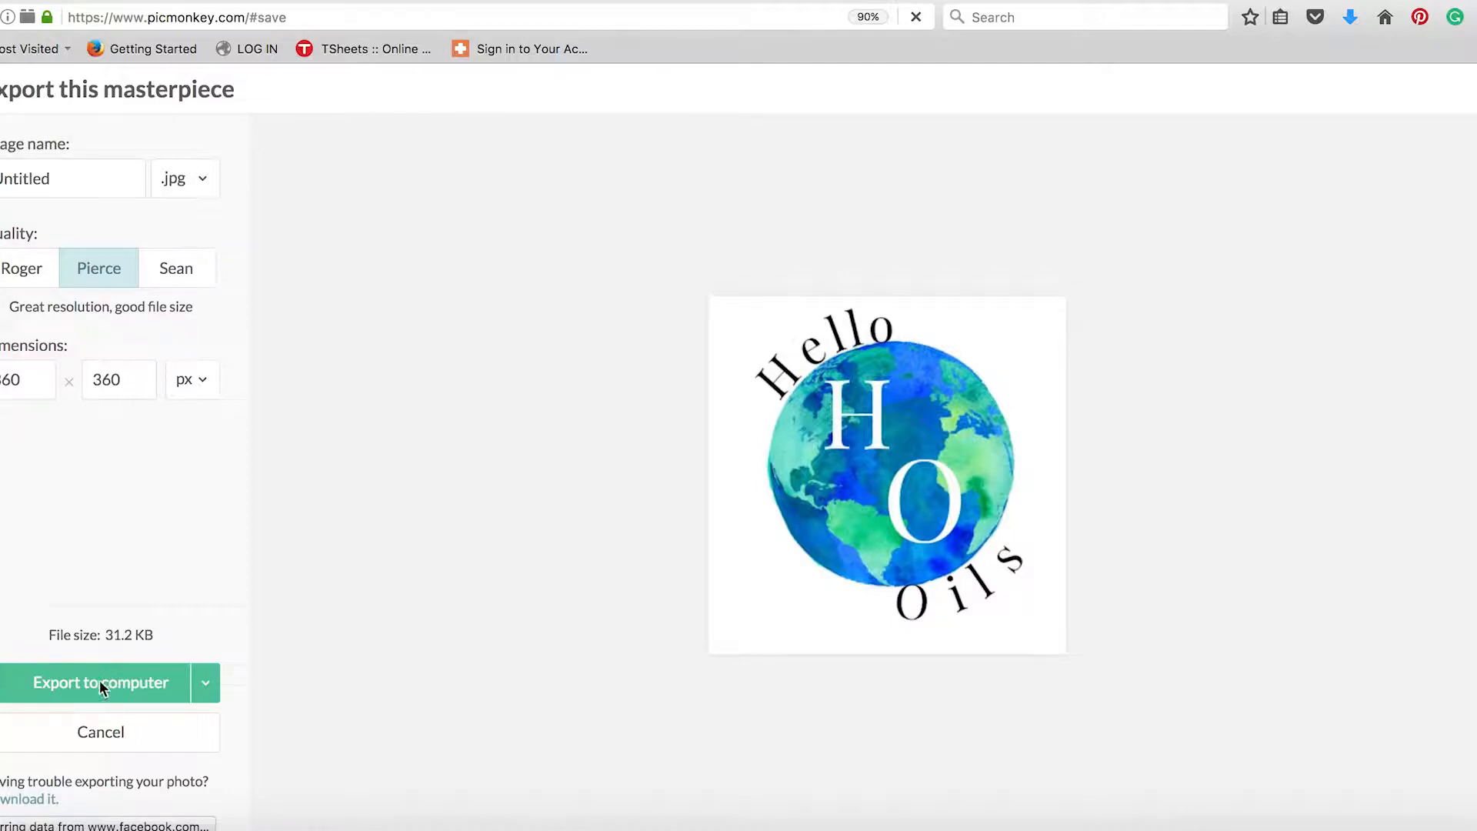
{"action": "double_click", "coordinate": [69, 179]}
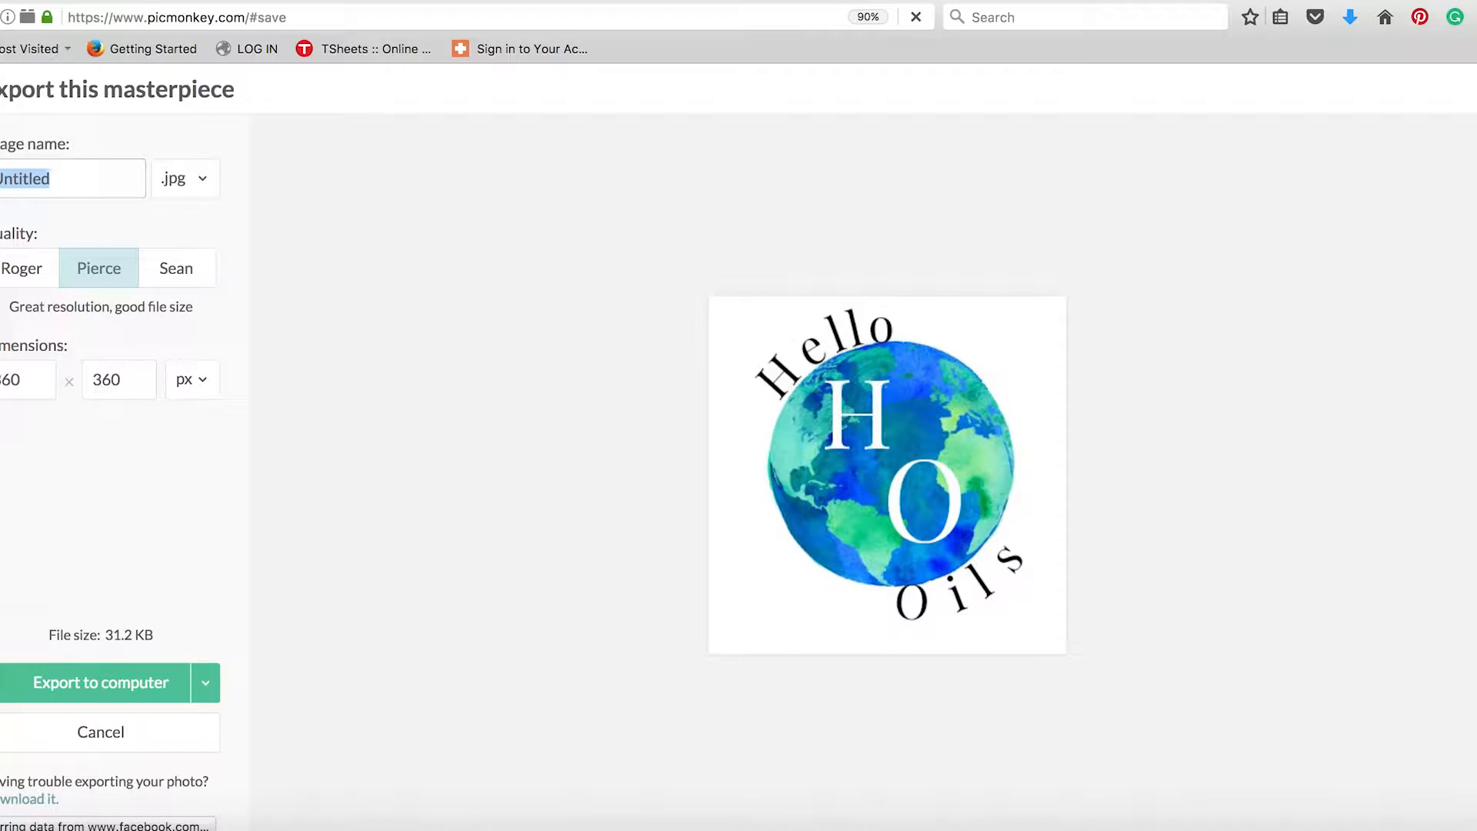
{"action": "type", "text": "Hello P"}
{"action": "key", "text": "BackSpace"}
{"action": "type", "text": "Oils Profile"}
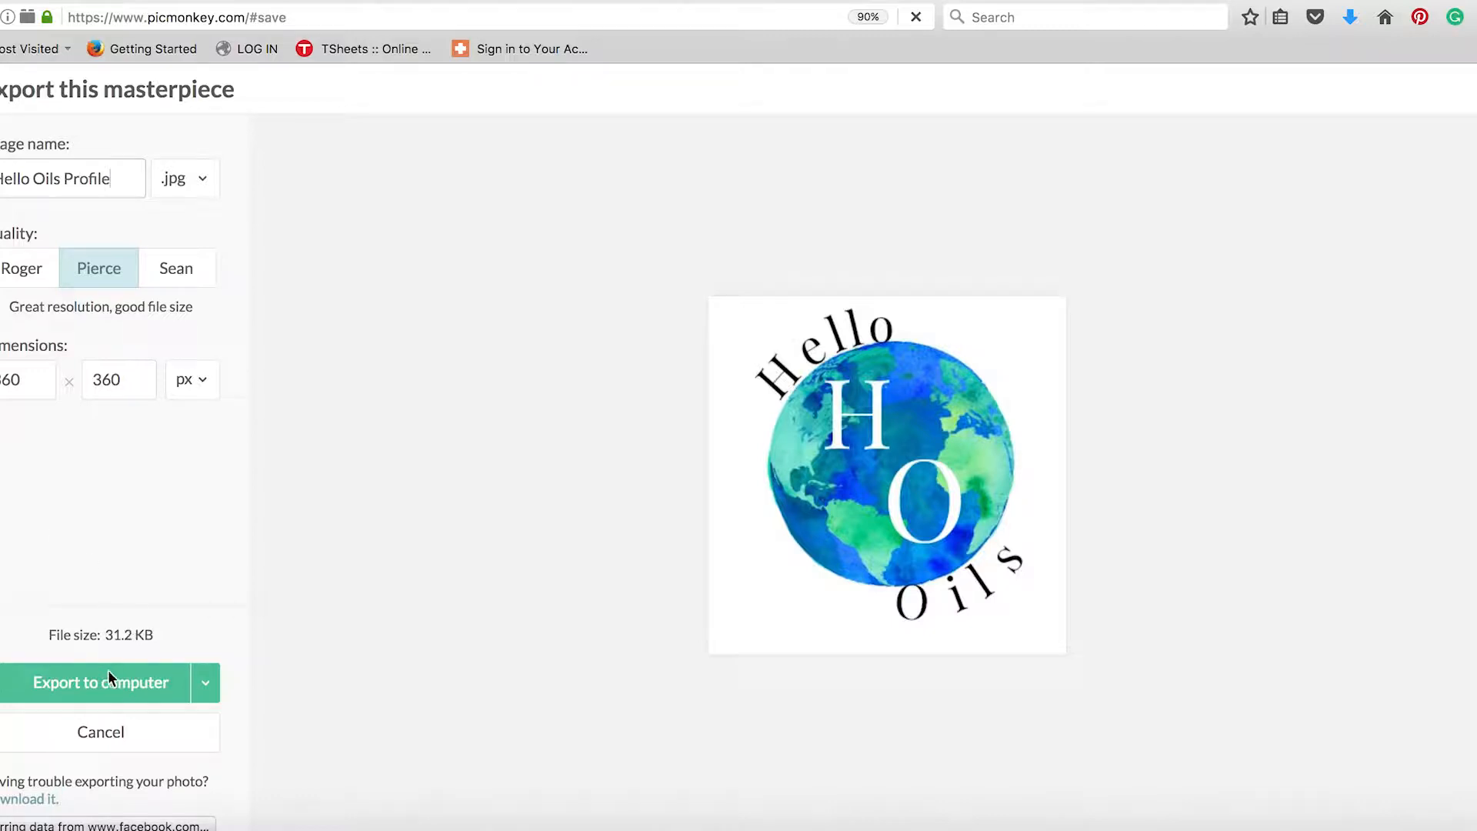
{"action": "left_click", "coordinate": [103, 678]}
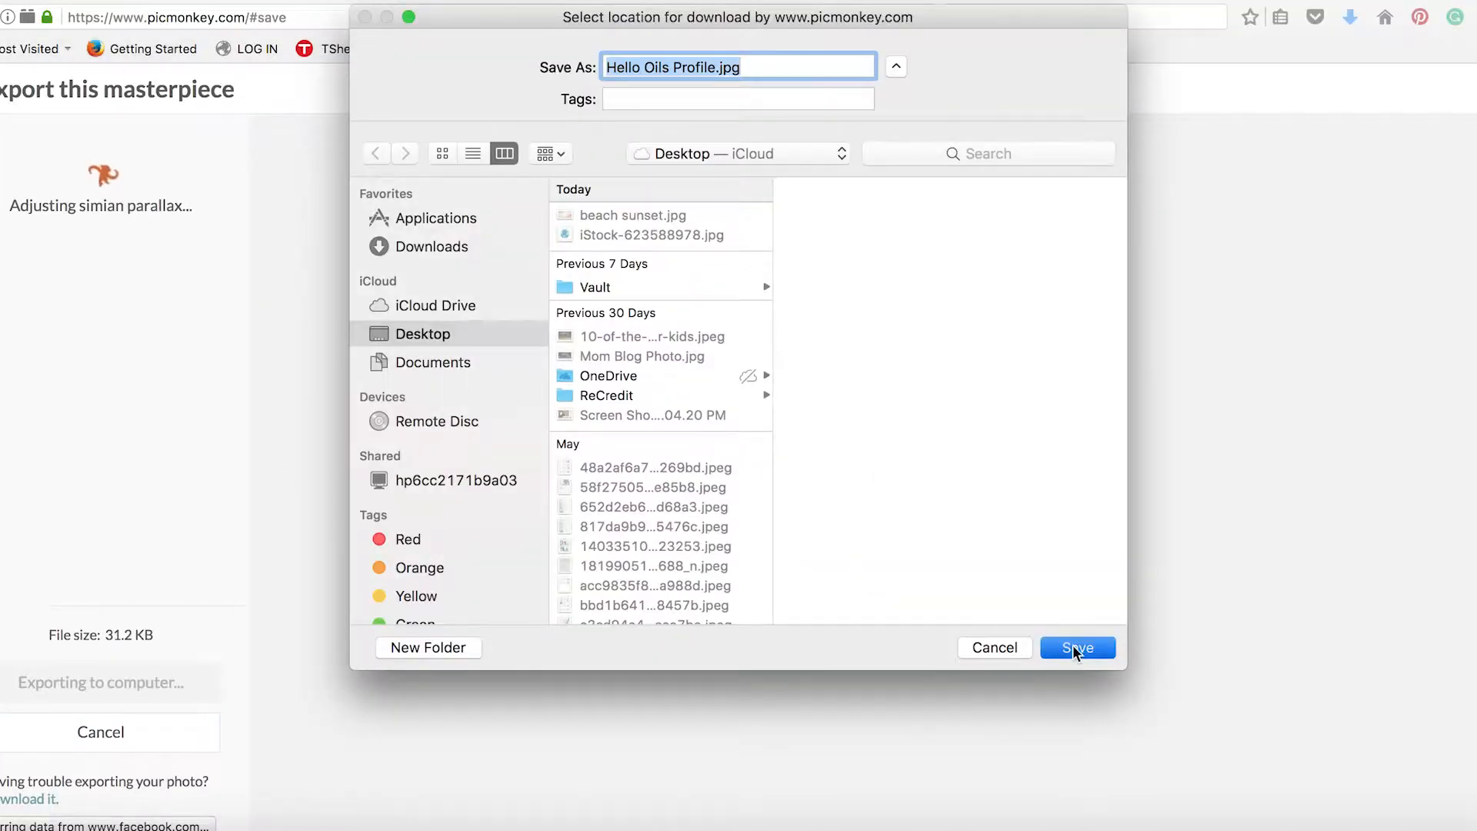
{"action": "left_click", "coordinate": [1072, 644]}
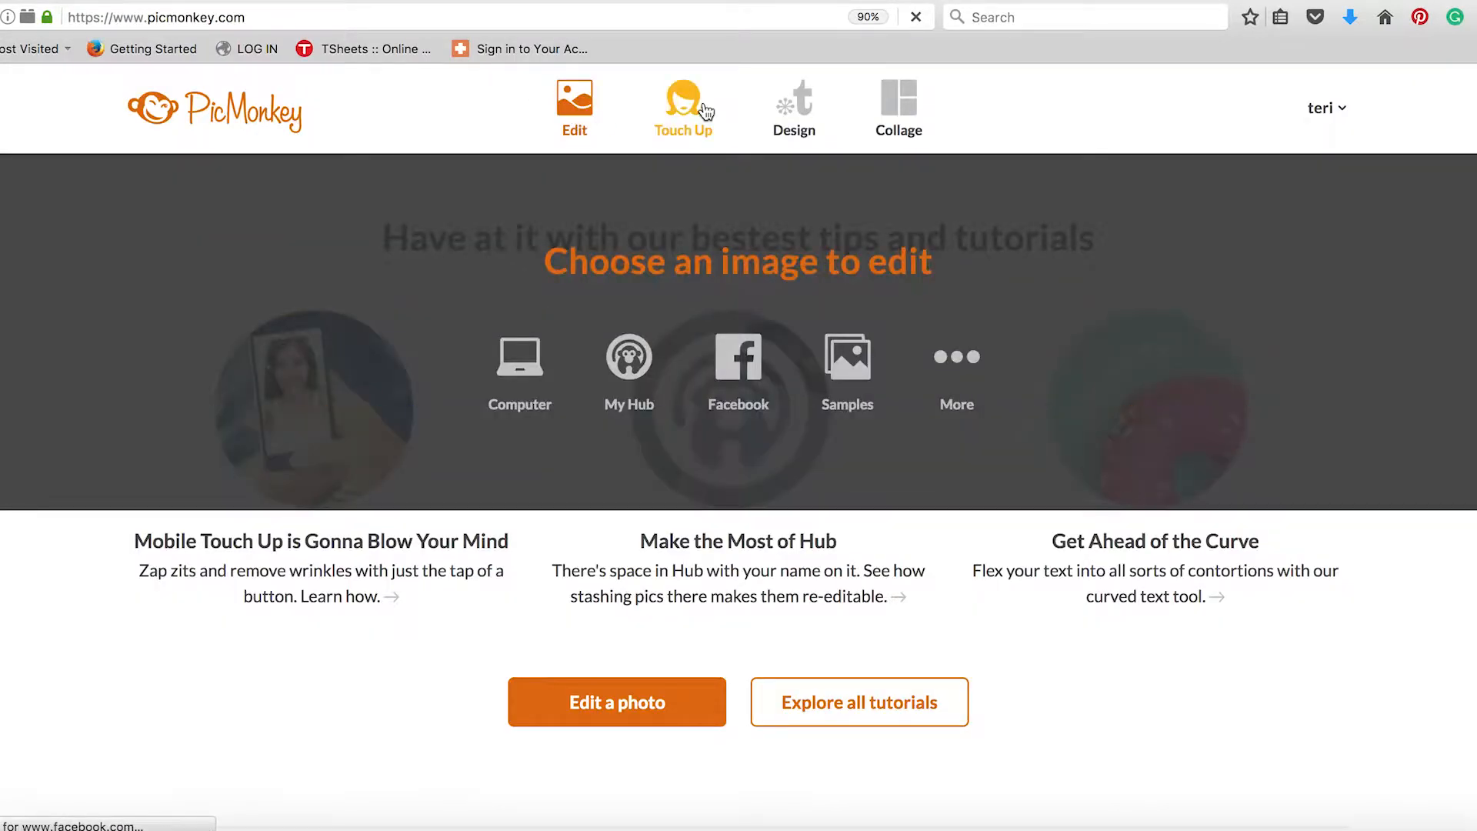
Start a blank canvas design, filter the templates by Facebook, and open the wide one between Facebook Profile and Facebook Cover Photo.
{"action": "mouse_move", "coordinate": [800, 117]}
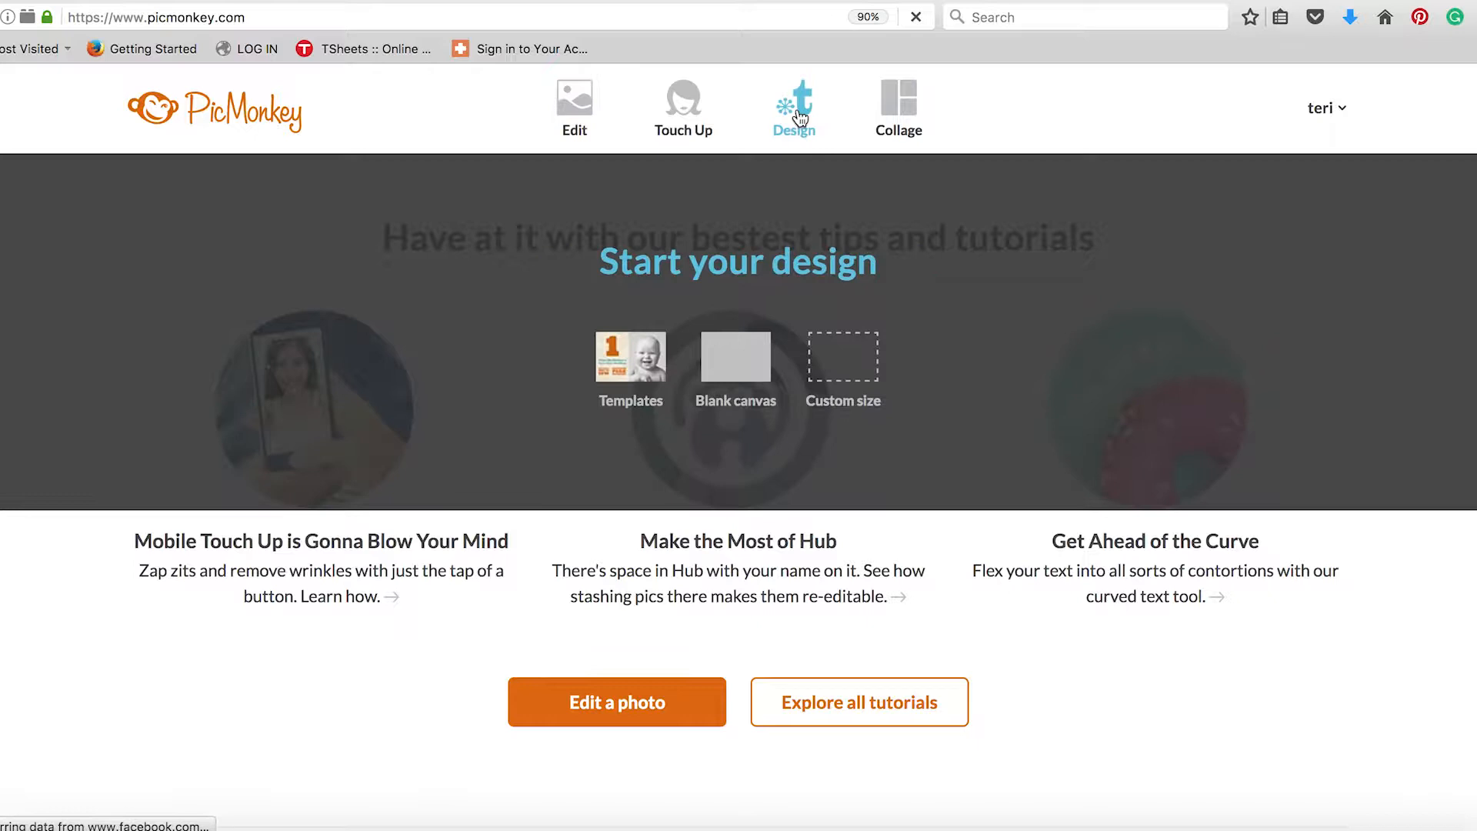
{"action": "left_click", "coordinate": [742, 368]}
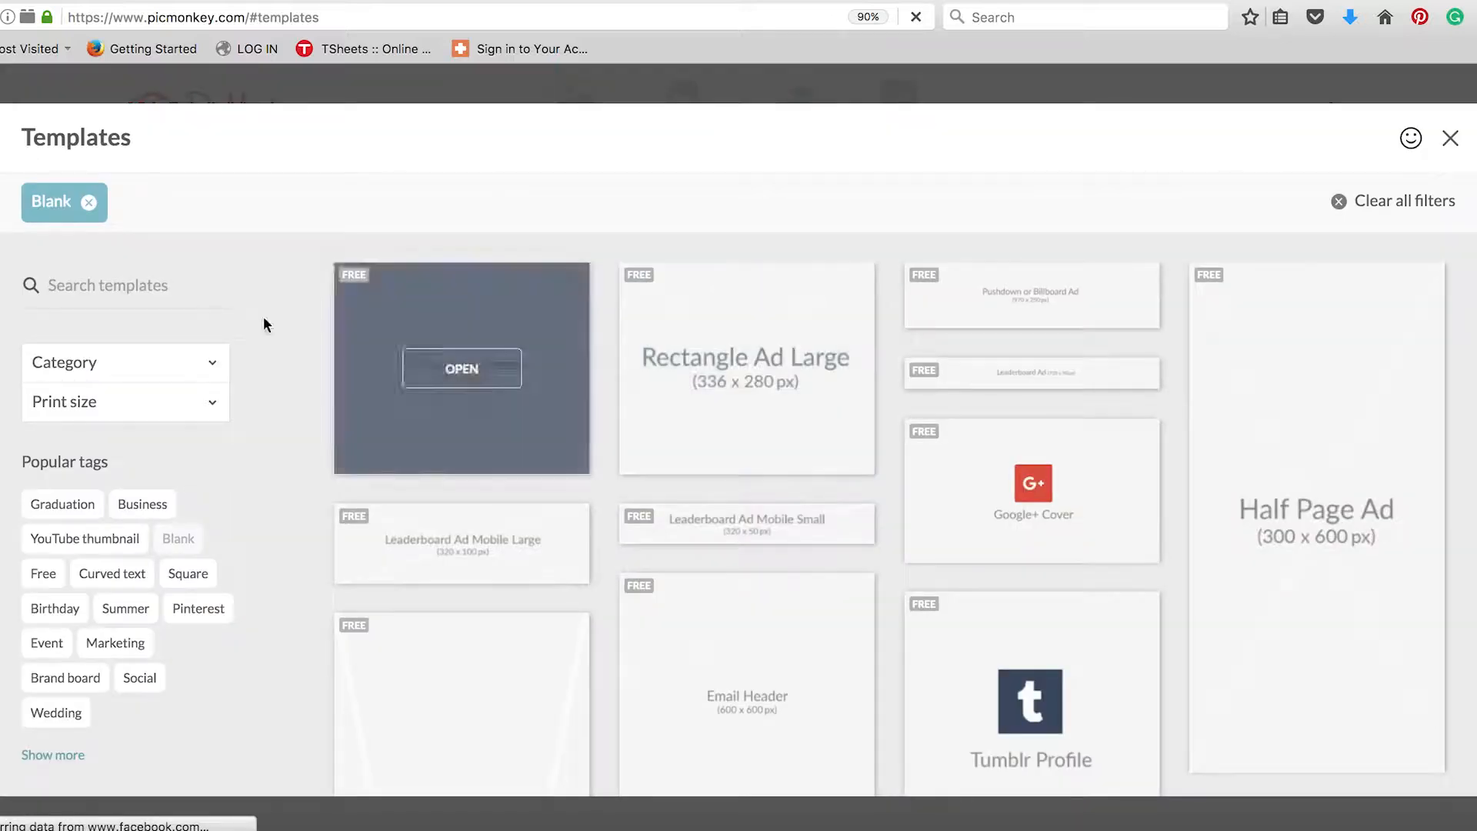
{"action": "left_click", "coordinate": [160, 288]}
{"action": "type", "text": "Faceb"}
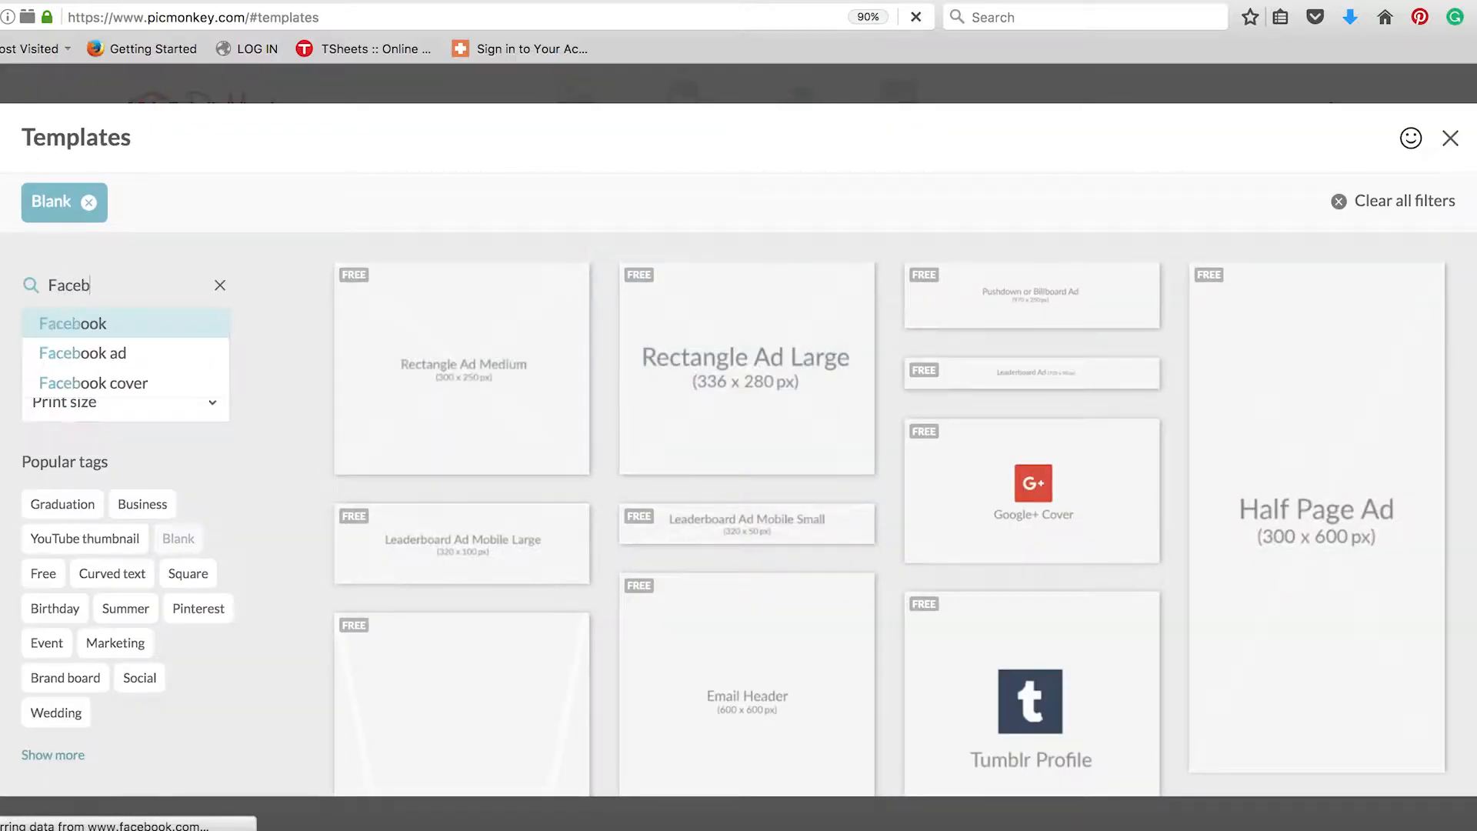
{"action": "left_click", "coordinate": [105, 332]}
{"action": "scroll", "coordinate": [668, 616], "scroll_direction": "down", "scroll_amount": 1}
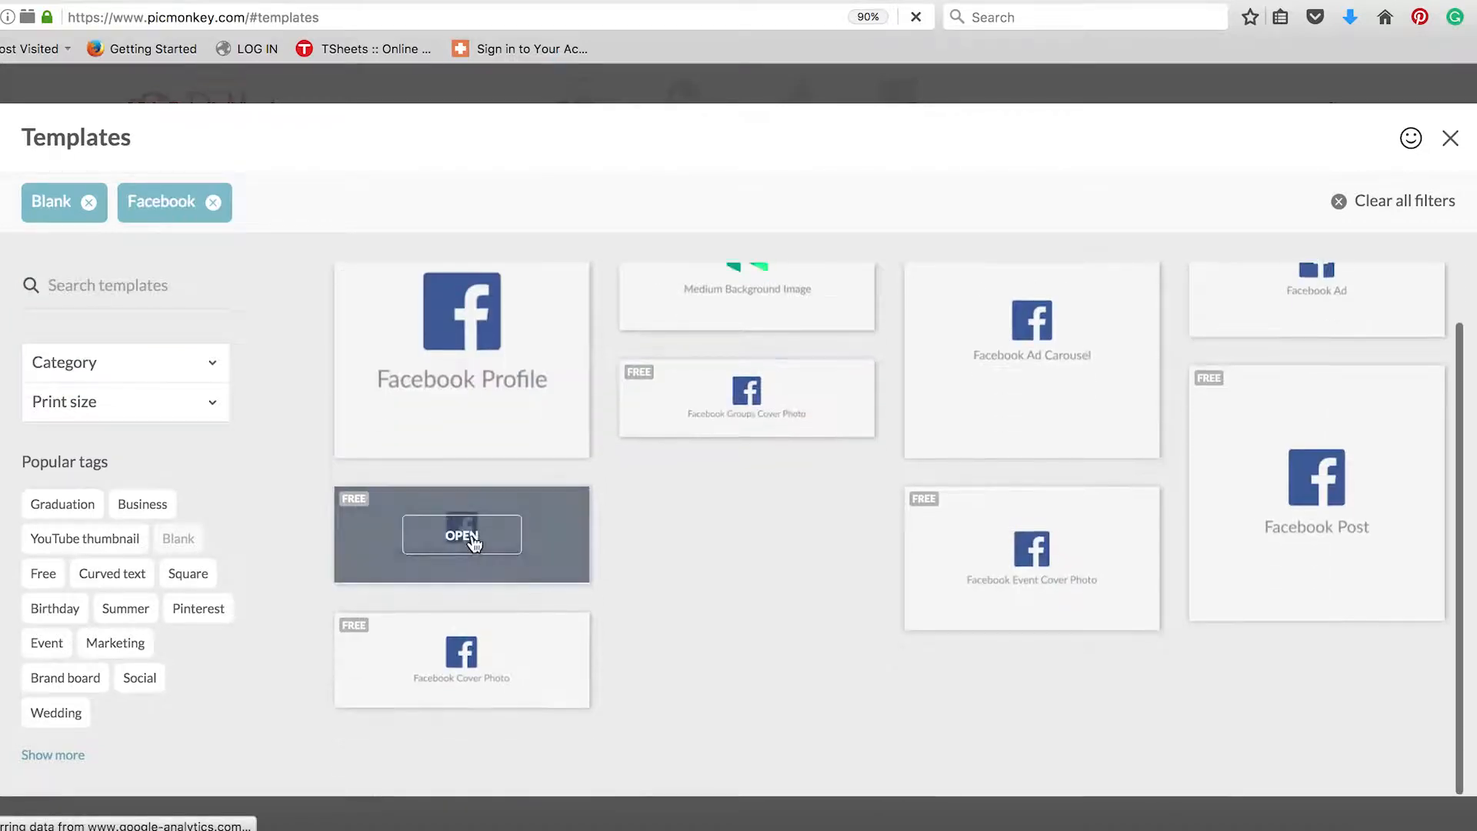
{"action": "left_click", "coordinate": [461, 537]}
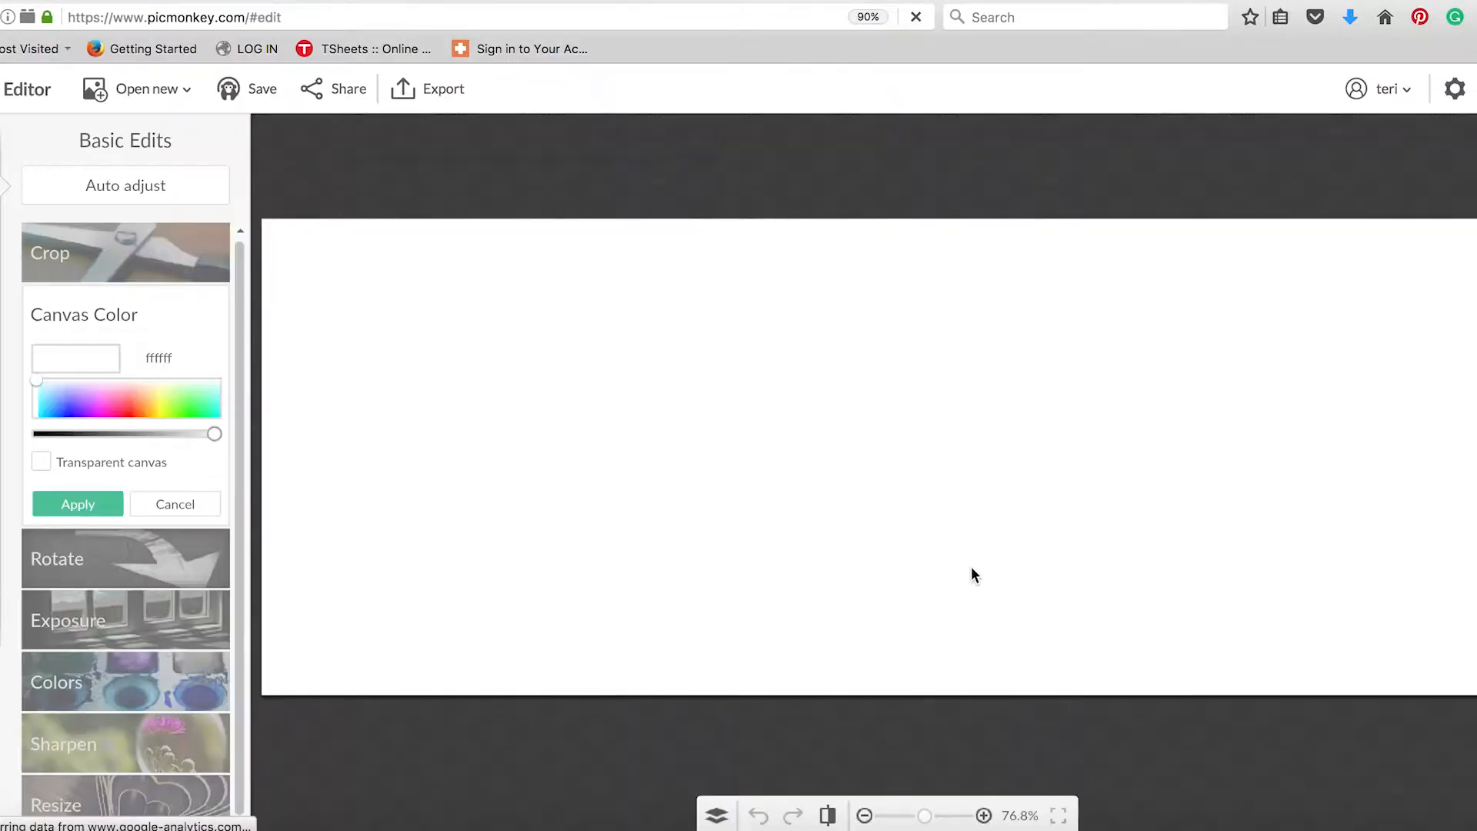
Add beach sunset.jpg from the computer's Desktop as an overlay on the blank canvas.
{"action": "left_click", "coordinate": [4, 374]}
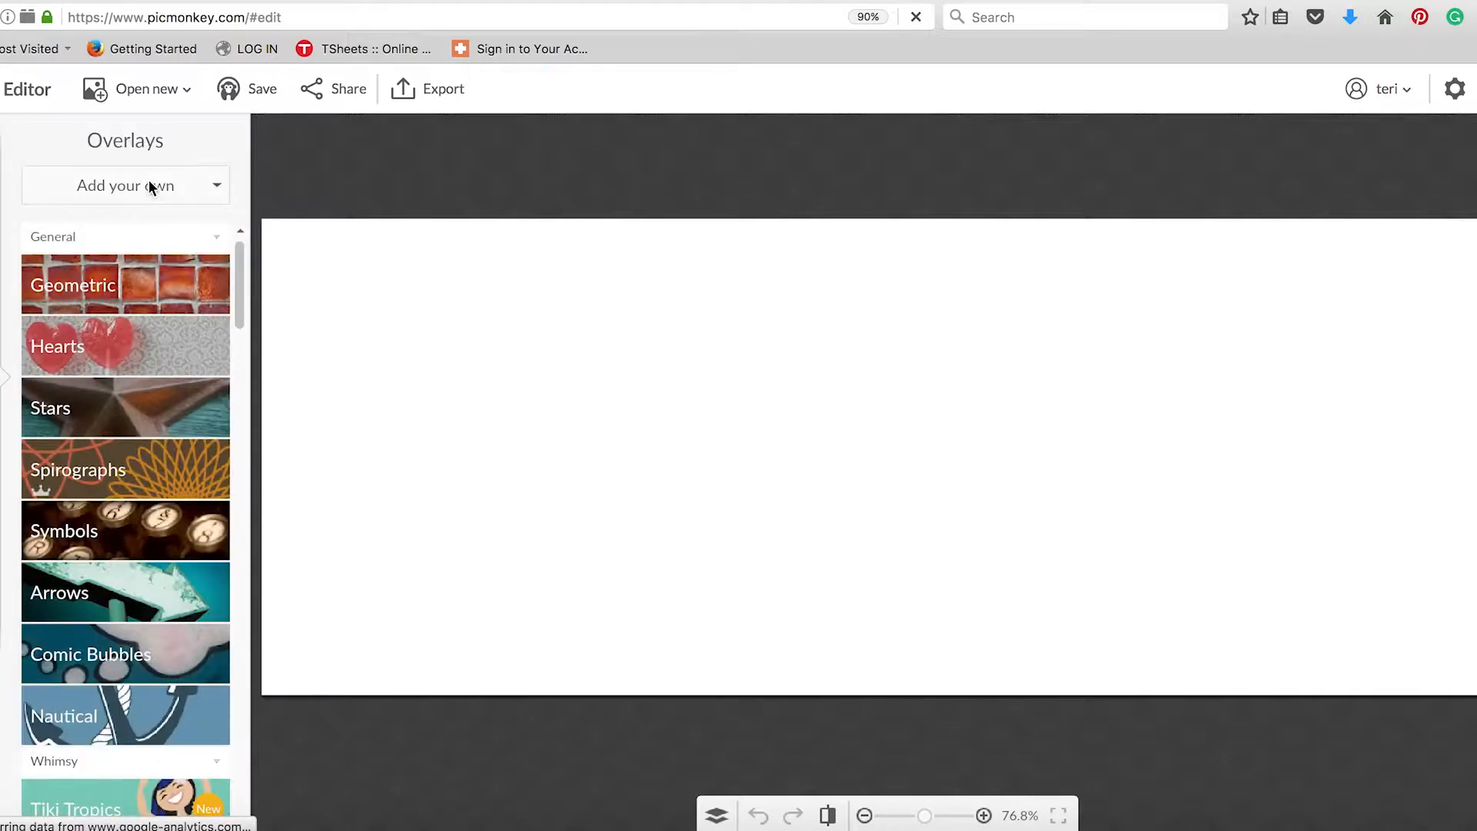
{"action": "left_click", "coordinate": [218, 189]}
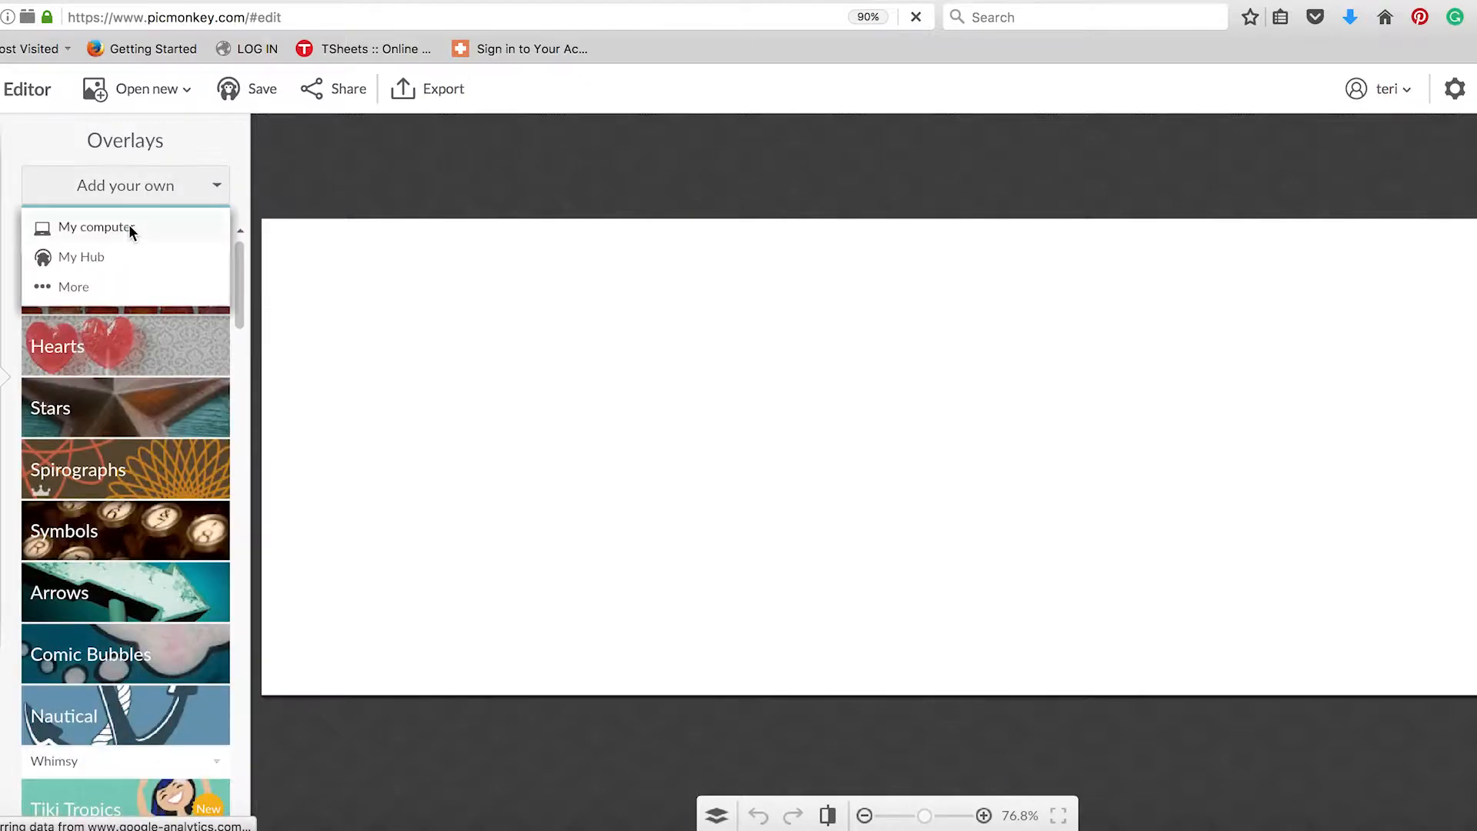
{"action": "left_click", "coordinate": [129, 227]}
{"action": "left_click", "coordinate": [614, 120]}
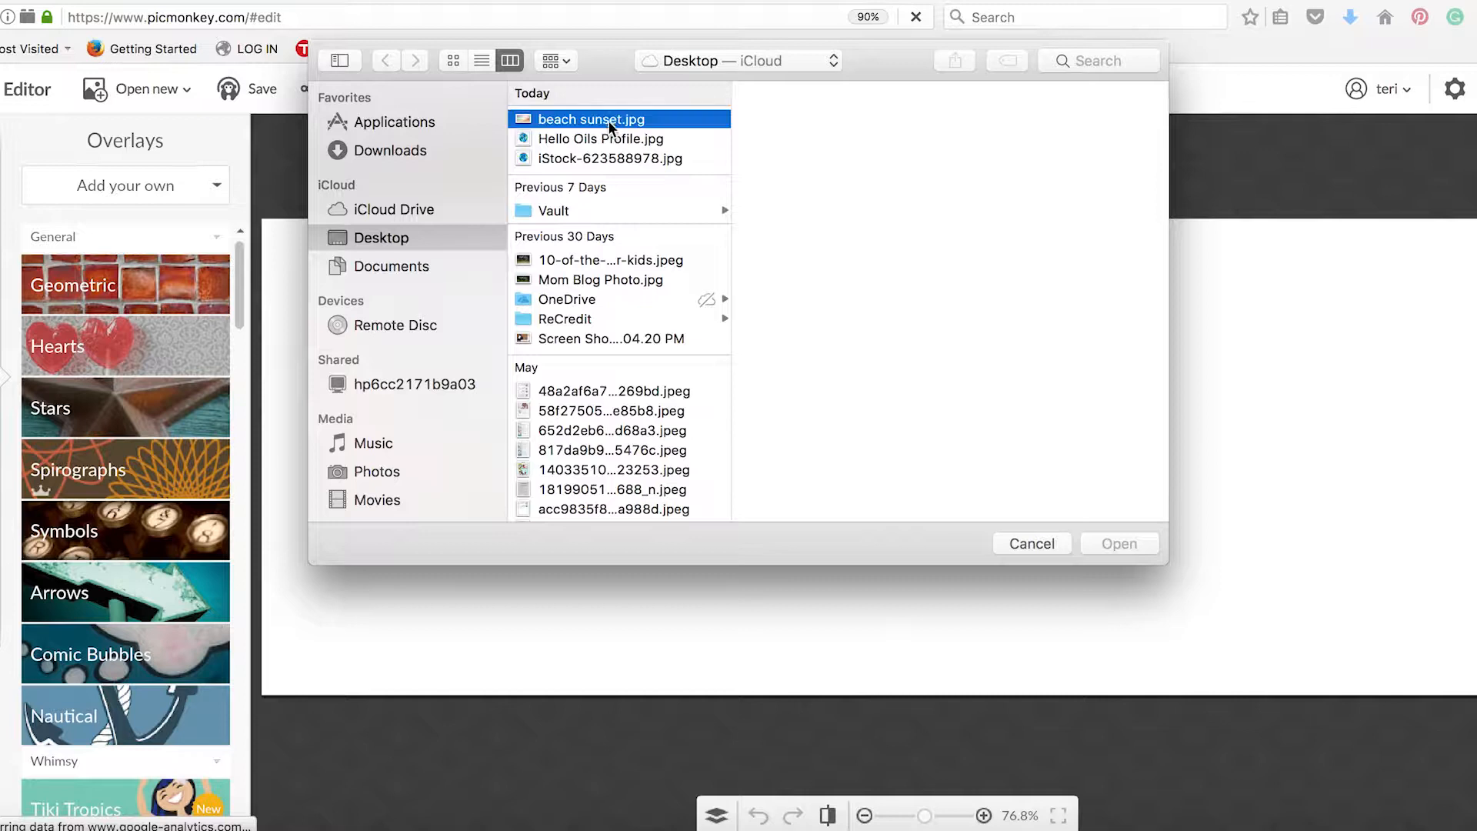
{"action": "left_click", "coordinate": [1117, 543]}
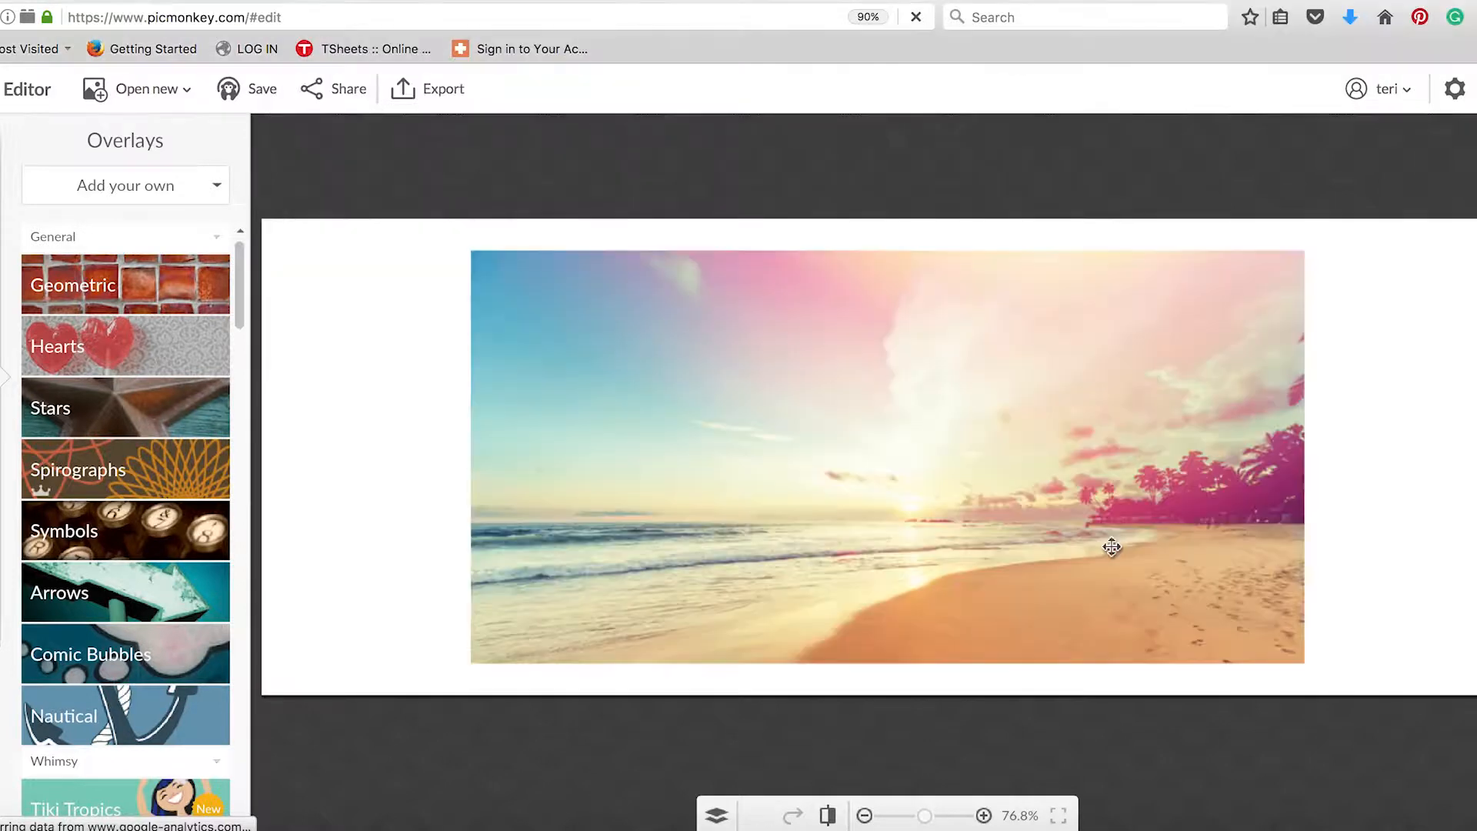
Enlarge and position the beach sunset overlay so it covers the entire canvas, with the sky, sea and palm trees in view.
{"action": "left_click_drag", "start_coordinate": [461, 246], "coordinate": [404, 217]}
{"action": "left_click_drag", "start_coordinate": [1305, 640], "coordinate": [1472, 643]}
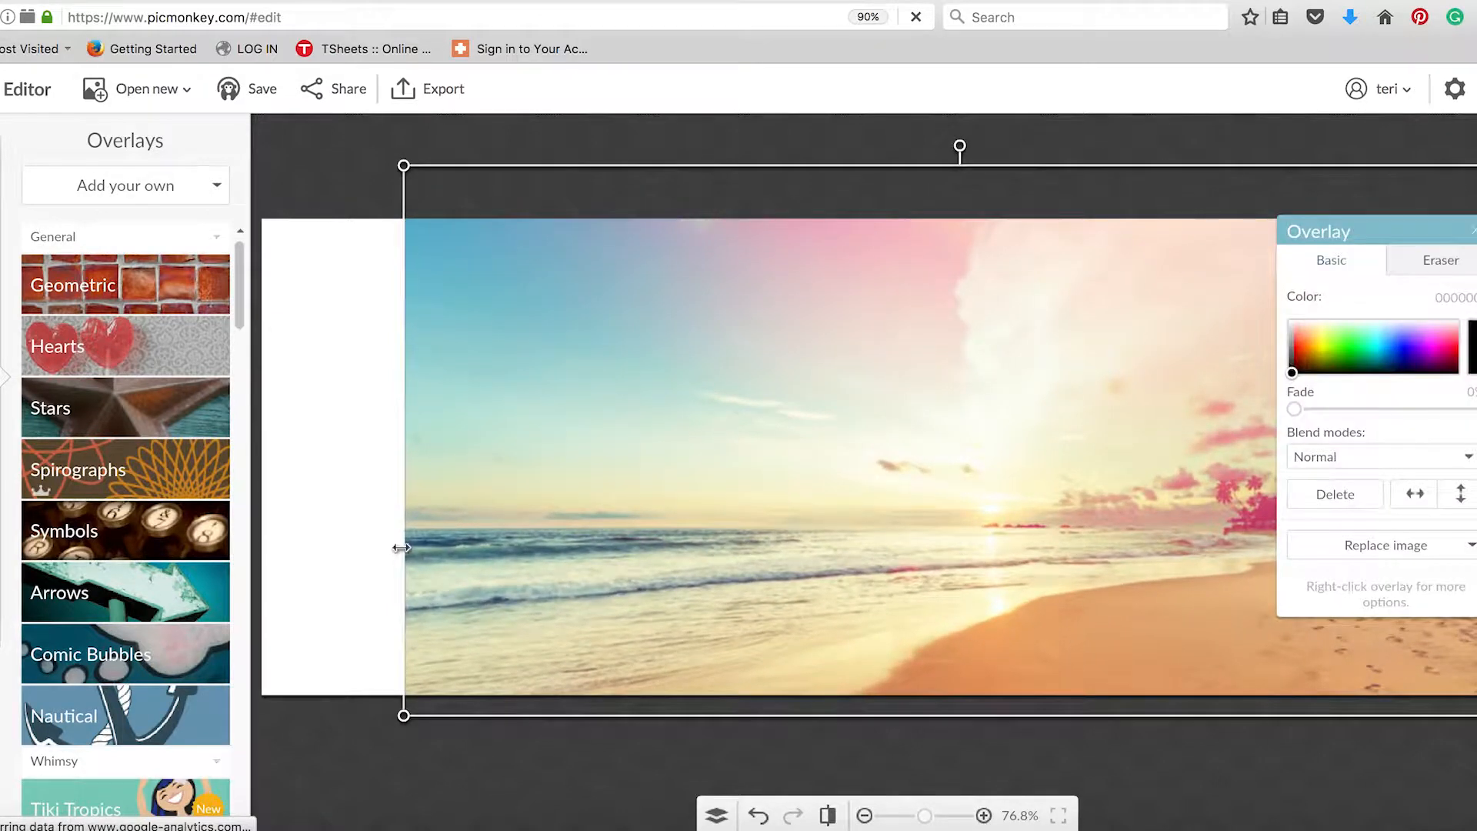
{"action": "left_click_drag", "start_coordinate": [397, 544], "coordinate": [251, 553]}
{"action": "mouse_move", "coordinate": [1065, 558]}
{"action": "left_mouse_down"}
{"action": "mouse_move", "coordinate": [1045, 498]}
{"action": "mouse_move", "coordinate": [1070, 629]}
{"action": "mouse_move", "coordinate": [1058, 686]}
{"action": "mouse_move", "coordinate": [1060, 578]}
{"action": "left_mouse_up"}
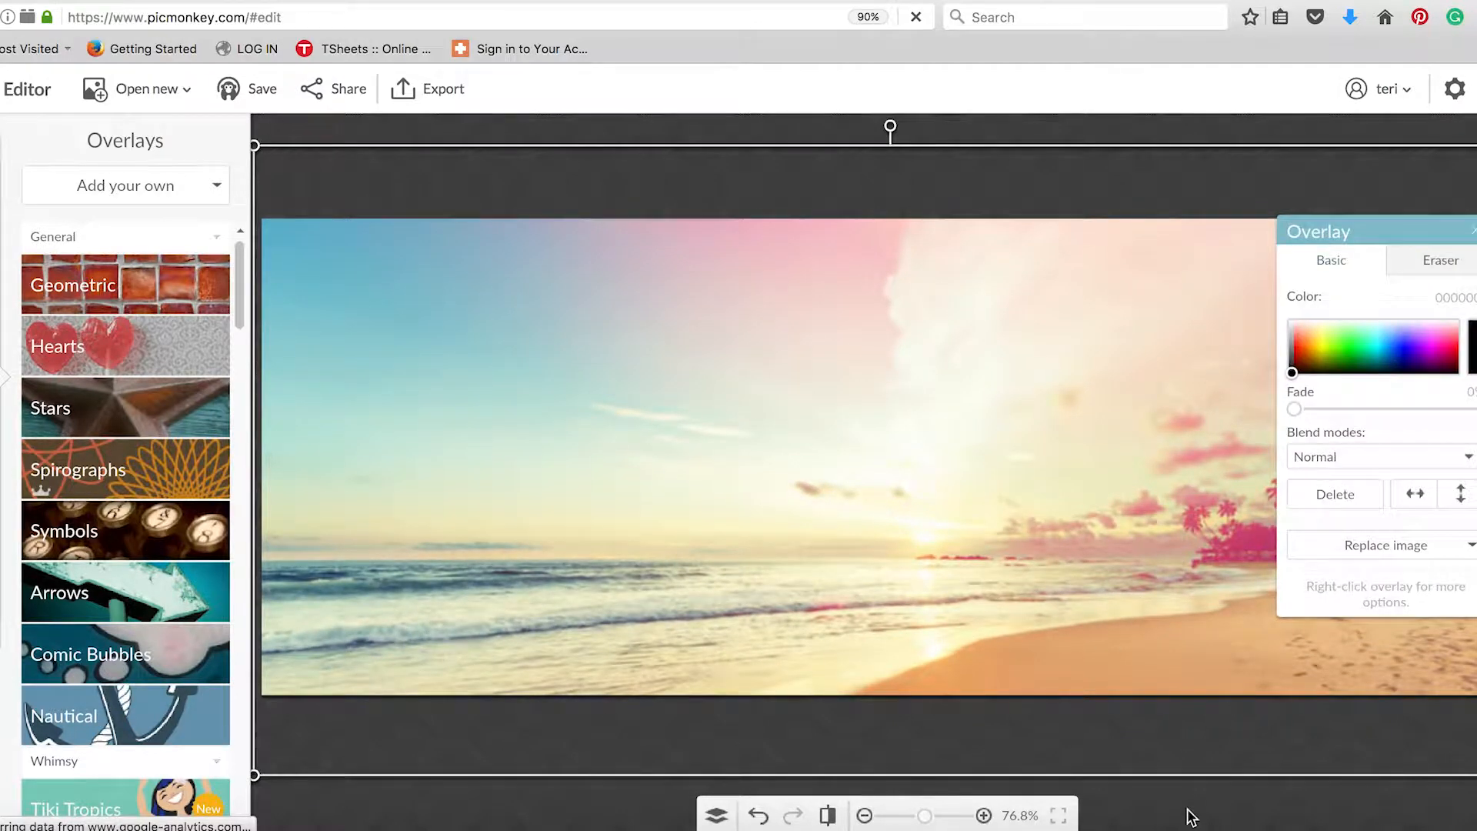
{"action": "left_click", "coordinate": [1471, 230]}
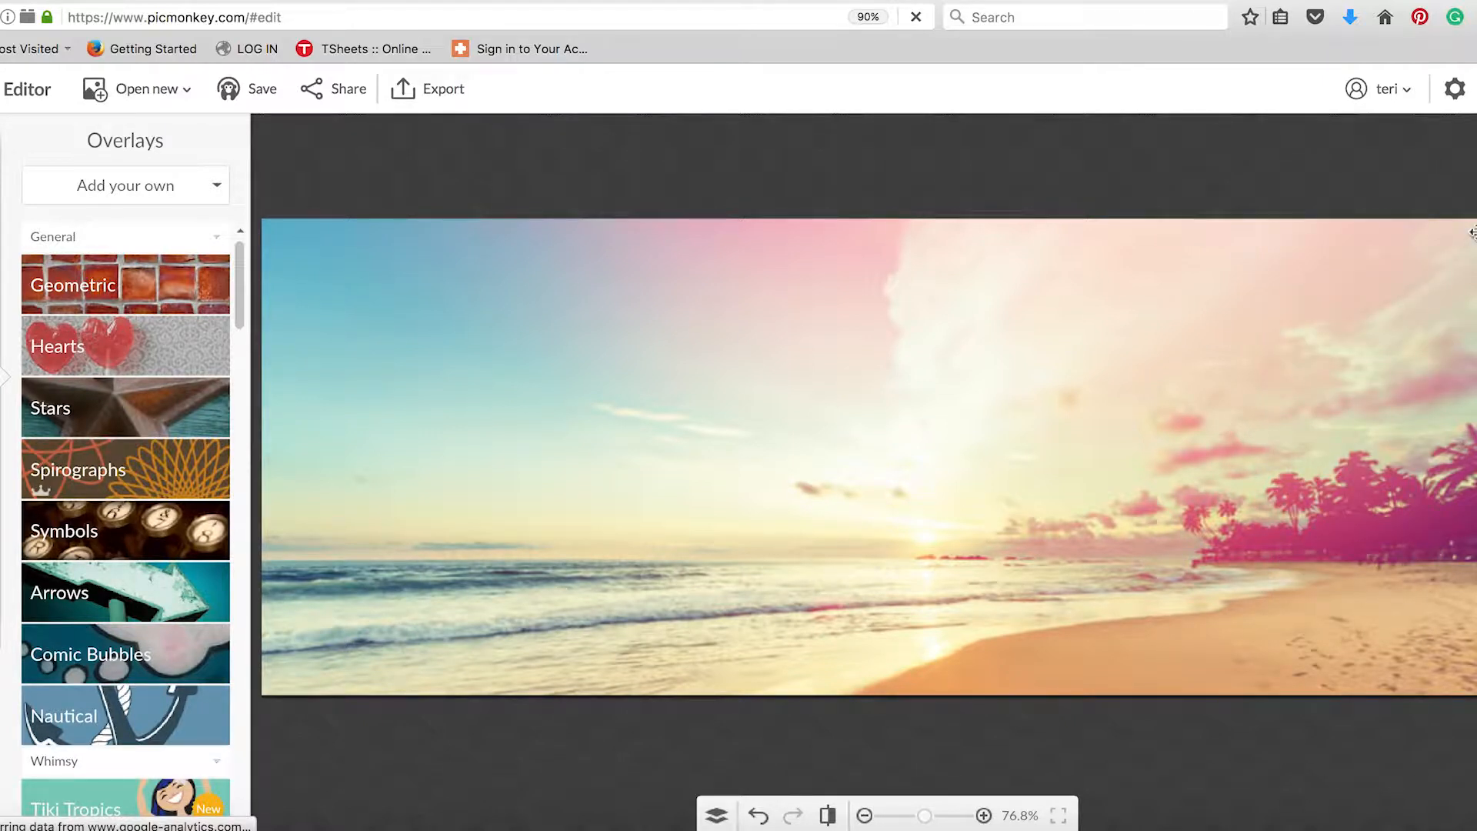
Export the cover design to the computer as a .jpg named "Hello Oils Cover Photo", saving it on the Desktop.
{"action": "left_click", "coordinate": [449, 92]}
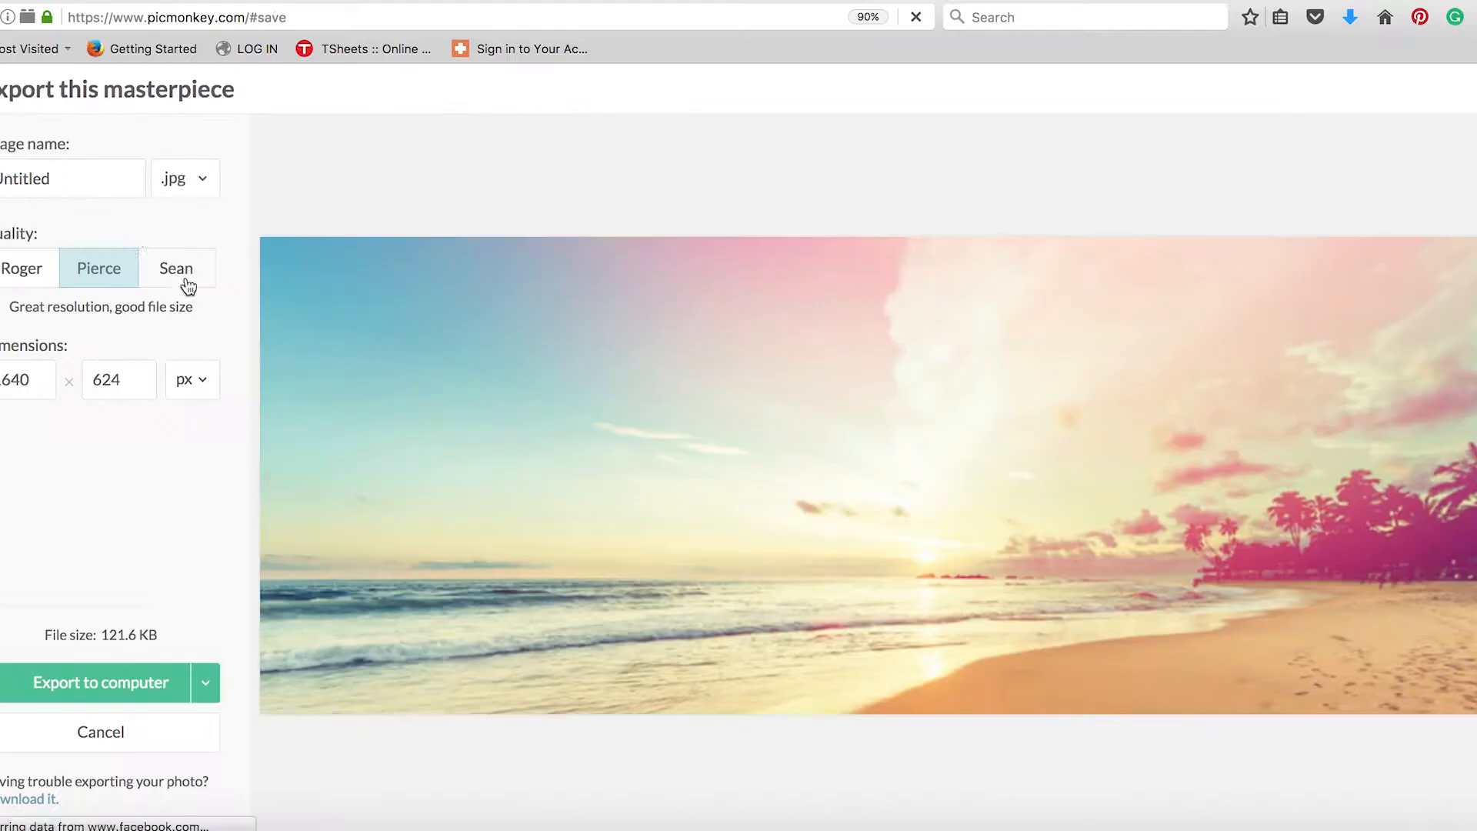
{"action": "double_click", "coordinate": [53, 182]}
{"action": "type", "text": "H"}
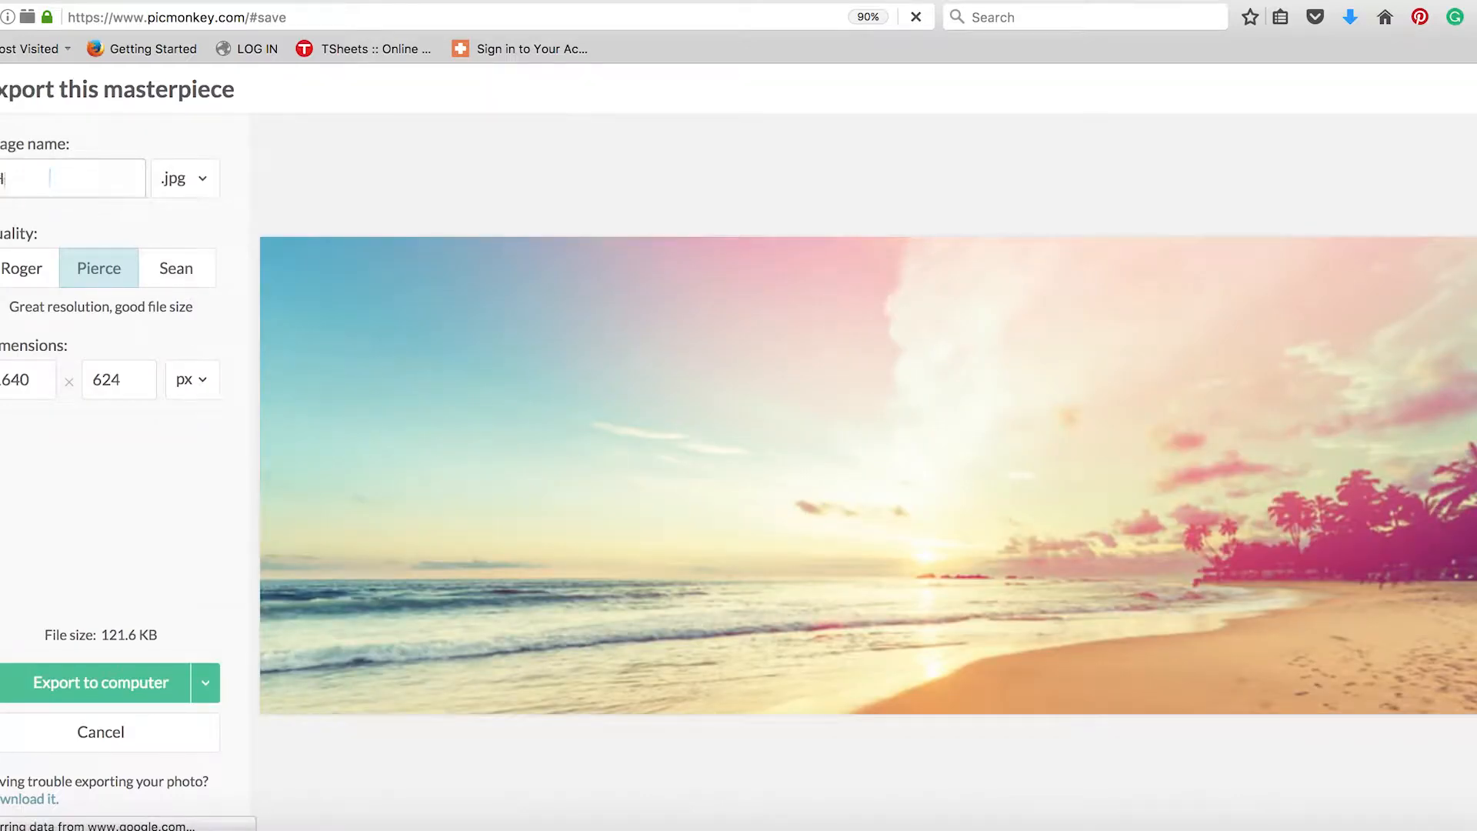
{"action": "type", "text": "ello"}
{"action": "type", "text": " Oils Cover"}
{"action": "type", "text": " Photo"}
{"action": "left_click", "coordinate": [130, 688]}
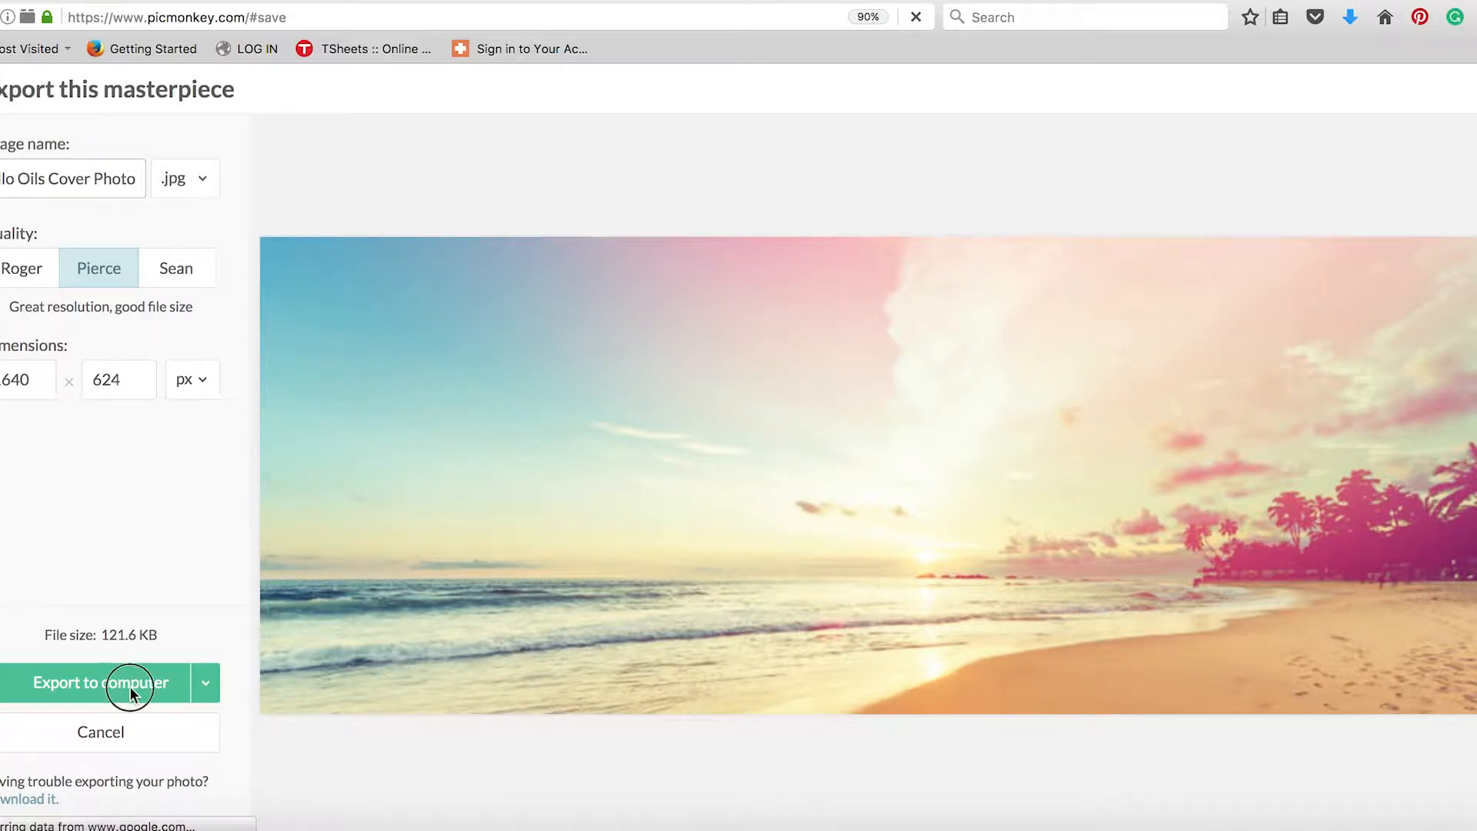
{"action": "left_click", "coordinate": [1092, 651]}
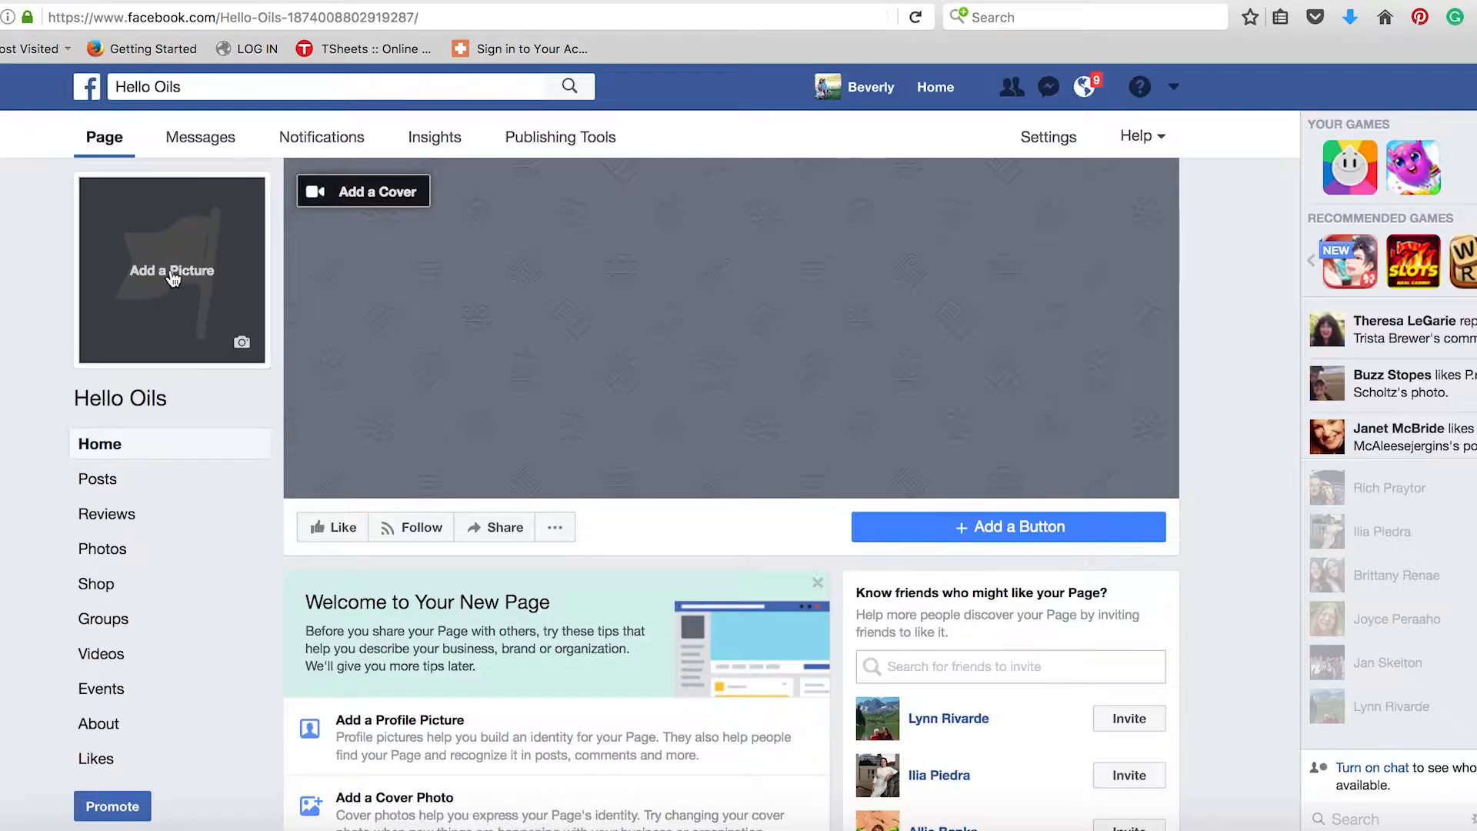
On the Hello Oils Facebook page, try to add Hello Oils Profile.jpg from the Desktop as profile picture, shifting it slightly up in the crop.
{"action": "left_click", "coordinate": [173, 275]}
{"action": "left_click", "coordinate": [31, 266]}
{"action": "left_click", "coordinate": [180, 273]}
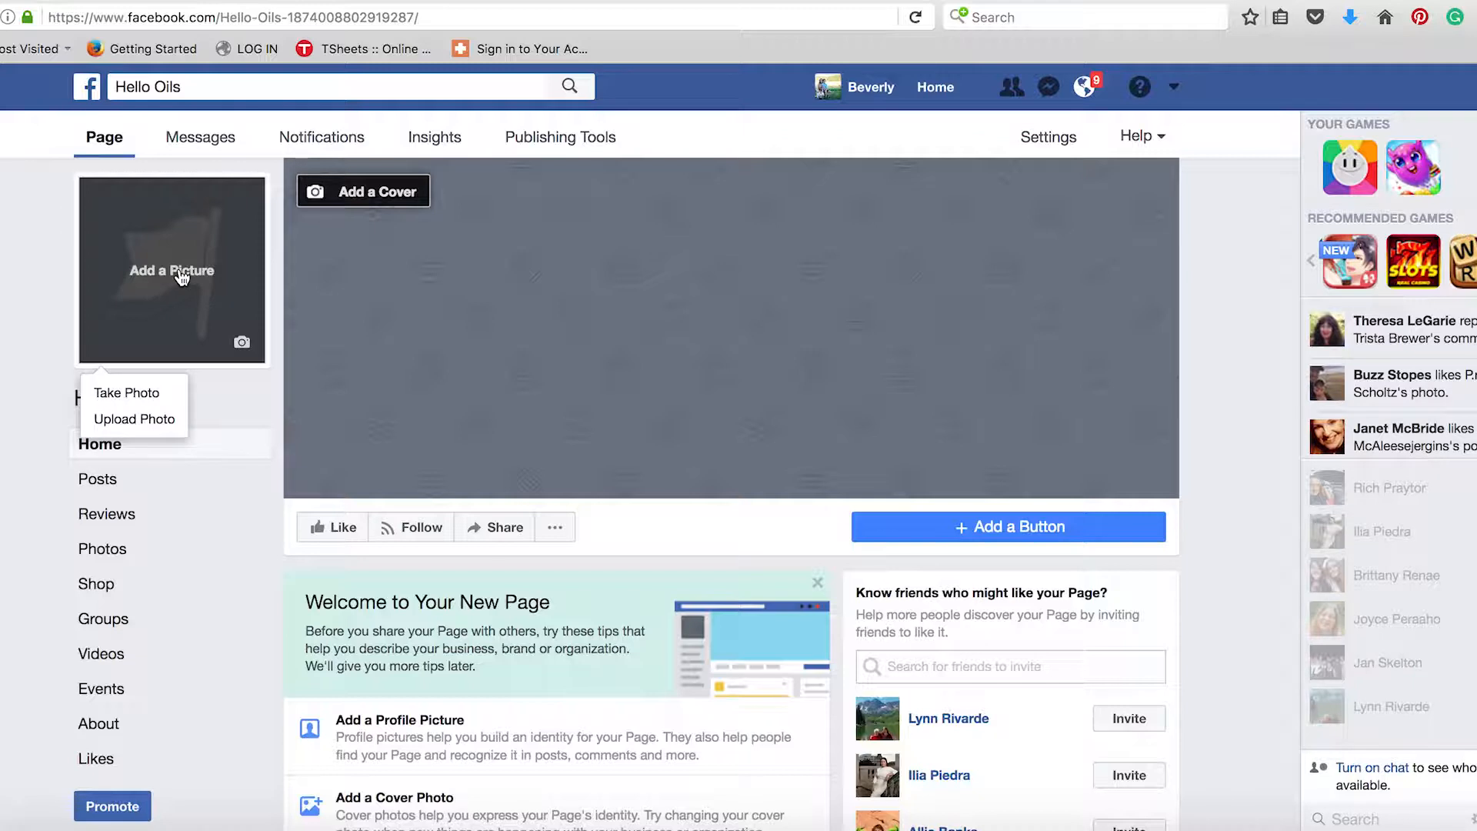
{"action": "left_click", "coordinate": [133, 418]}
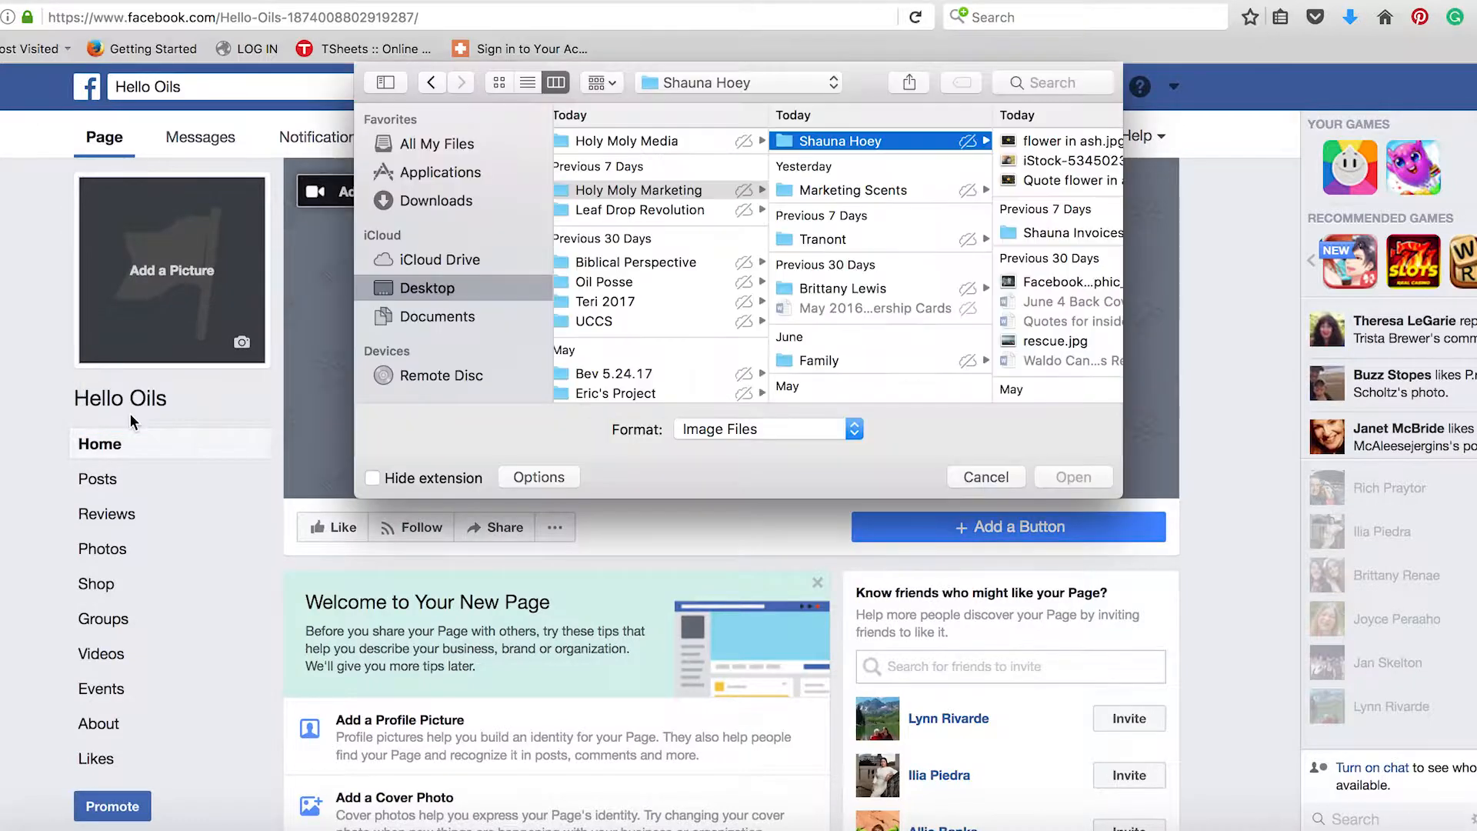
{"action": "left_click", "coordinate": [441, 290]}
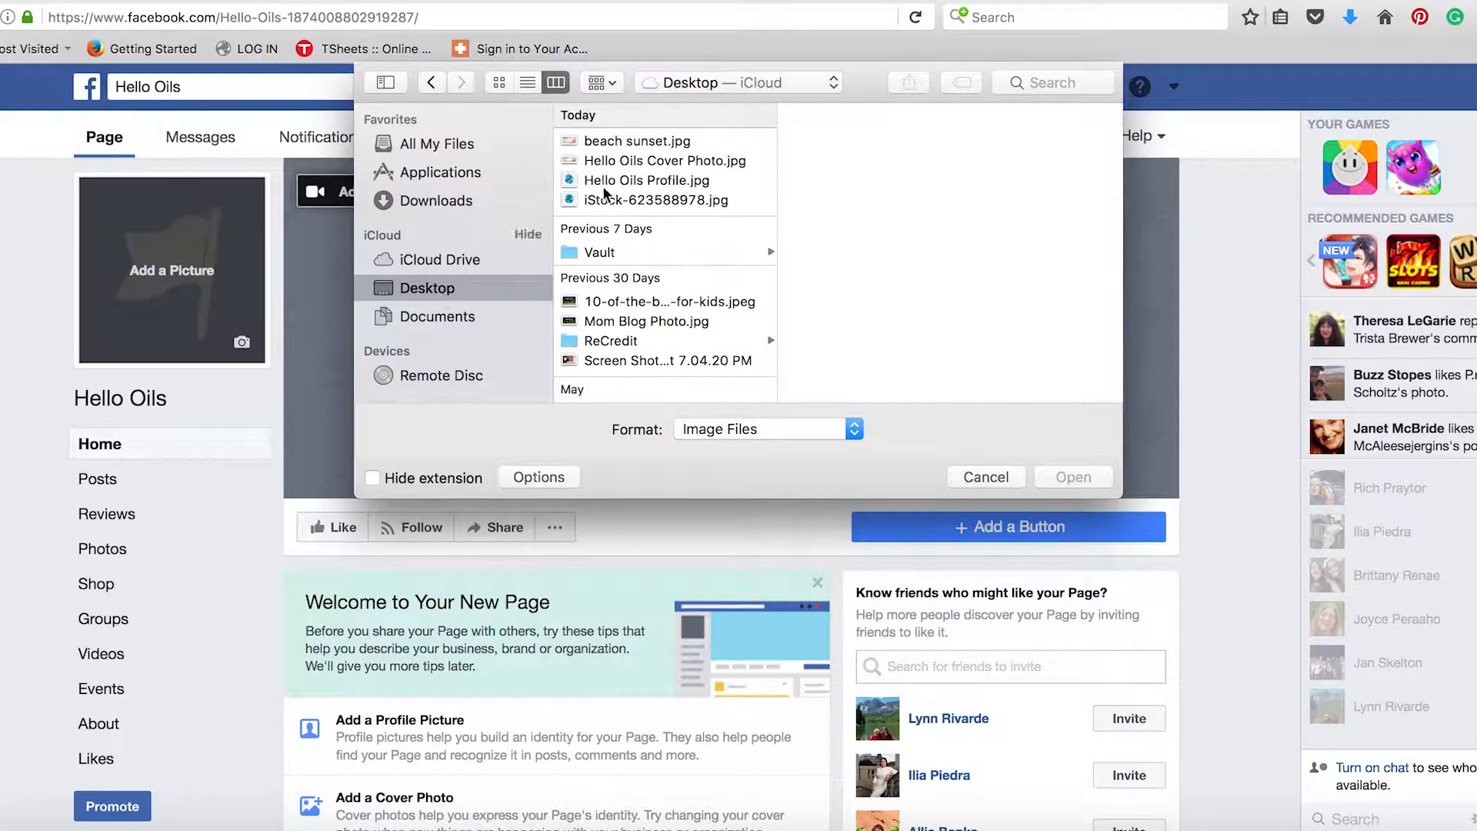
{"action": "left_click", "coordinate": [621, 182]}
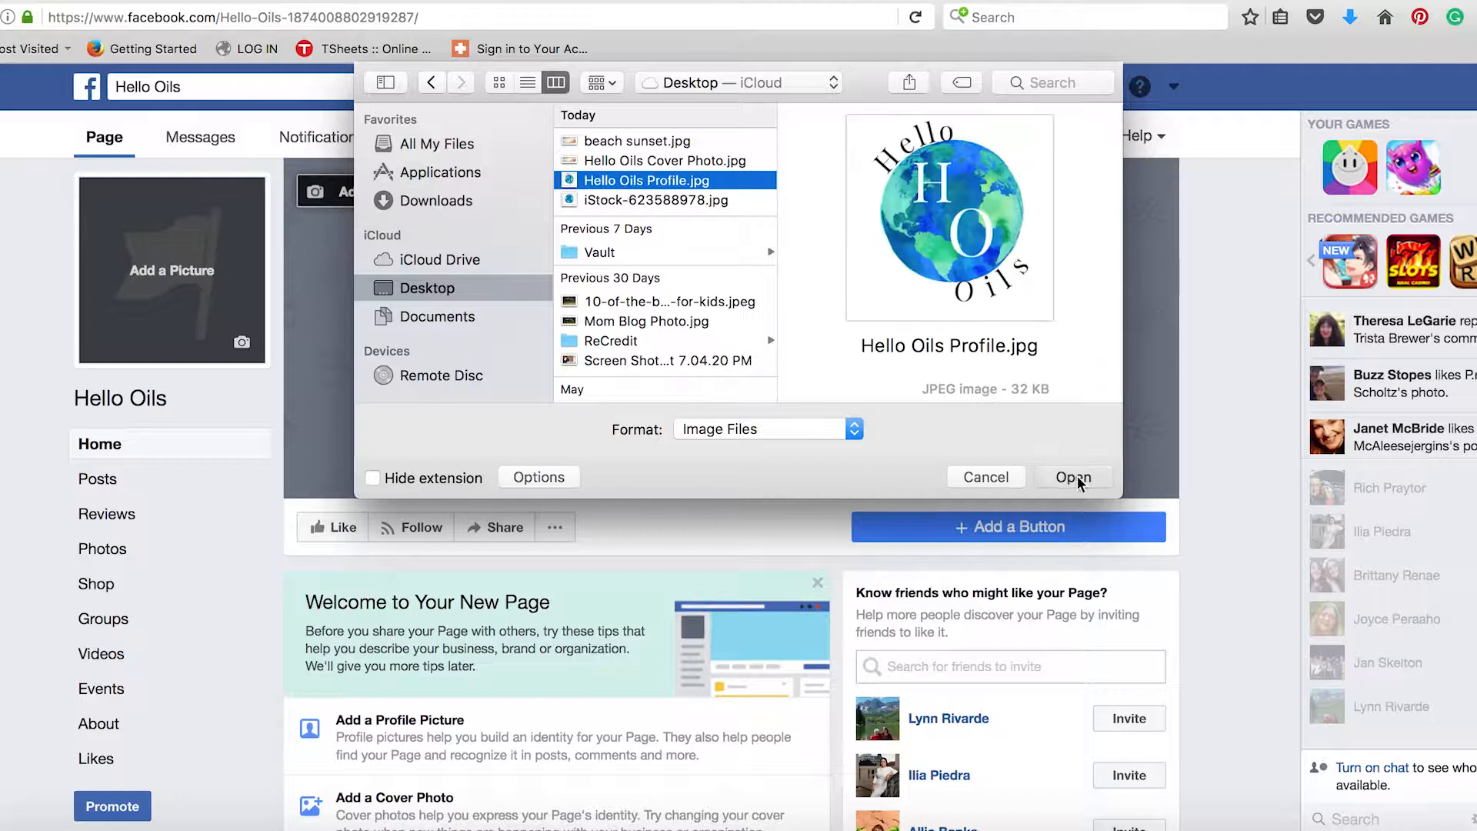
{"action": "left_click", "coordinate": [1074, 476]}
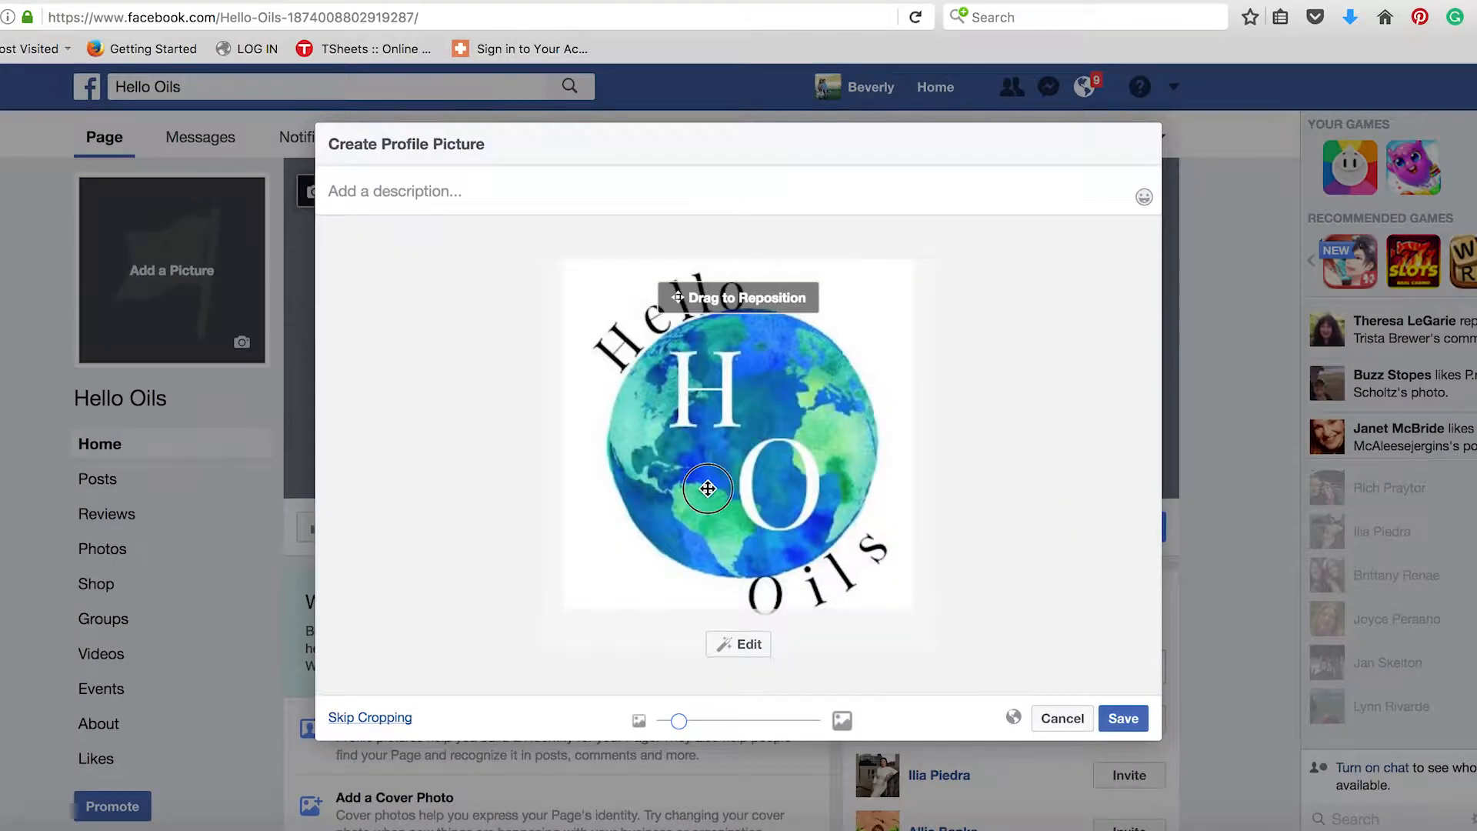
{"action": "left_click_drag", "start_coordinate": [702, 487], "coordinate": [705, 477]}
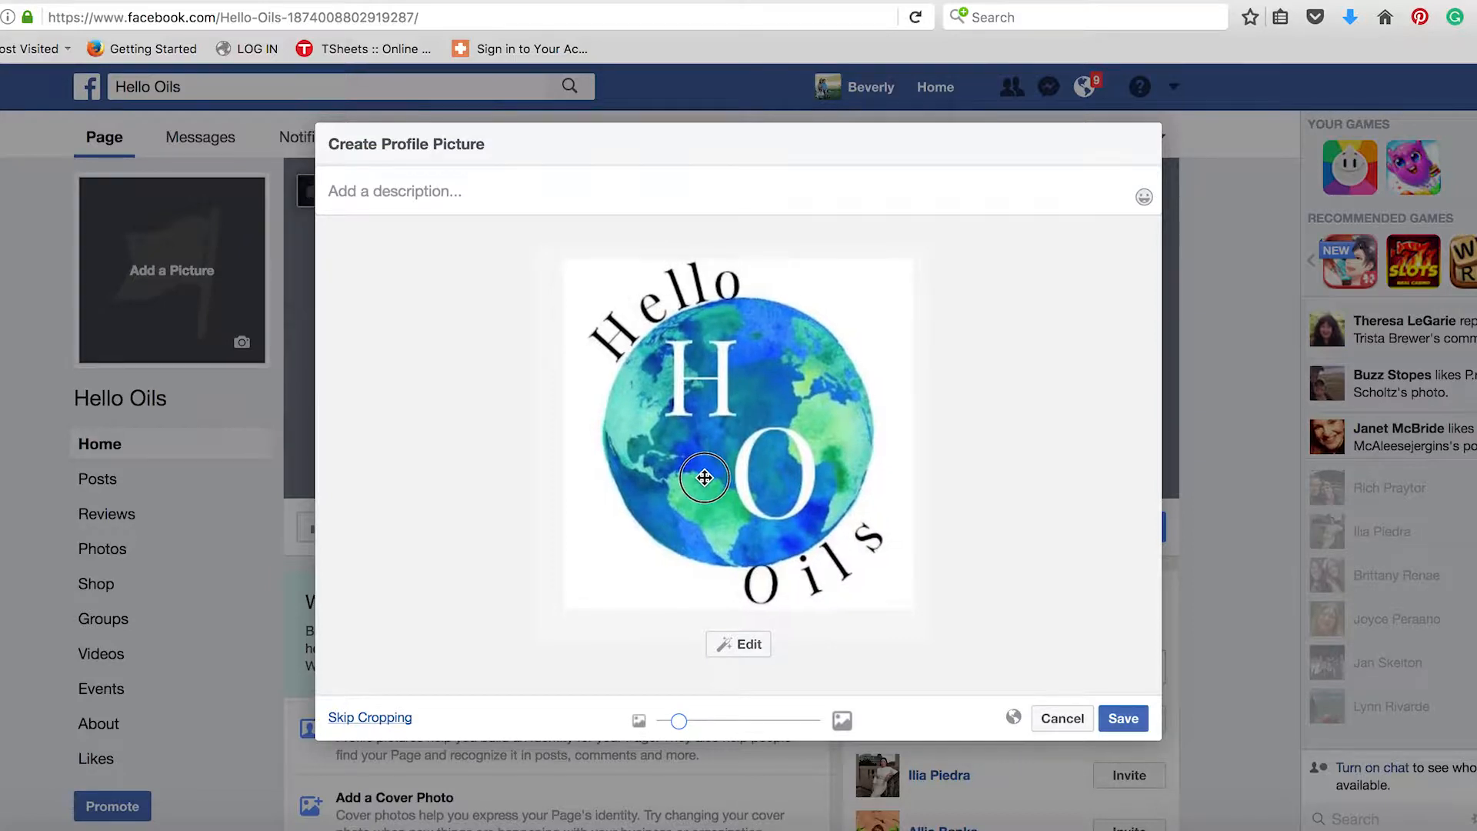
{"action": "left_click", "coordinate": [1124, 720]}
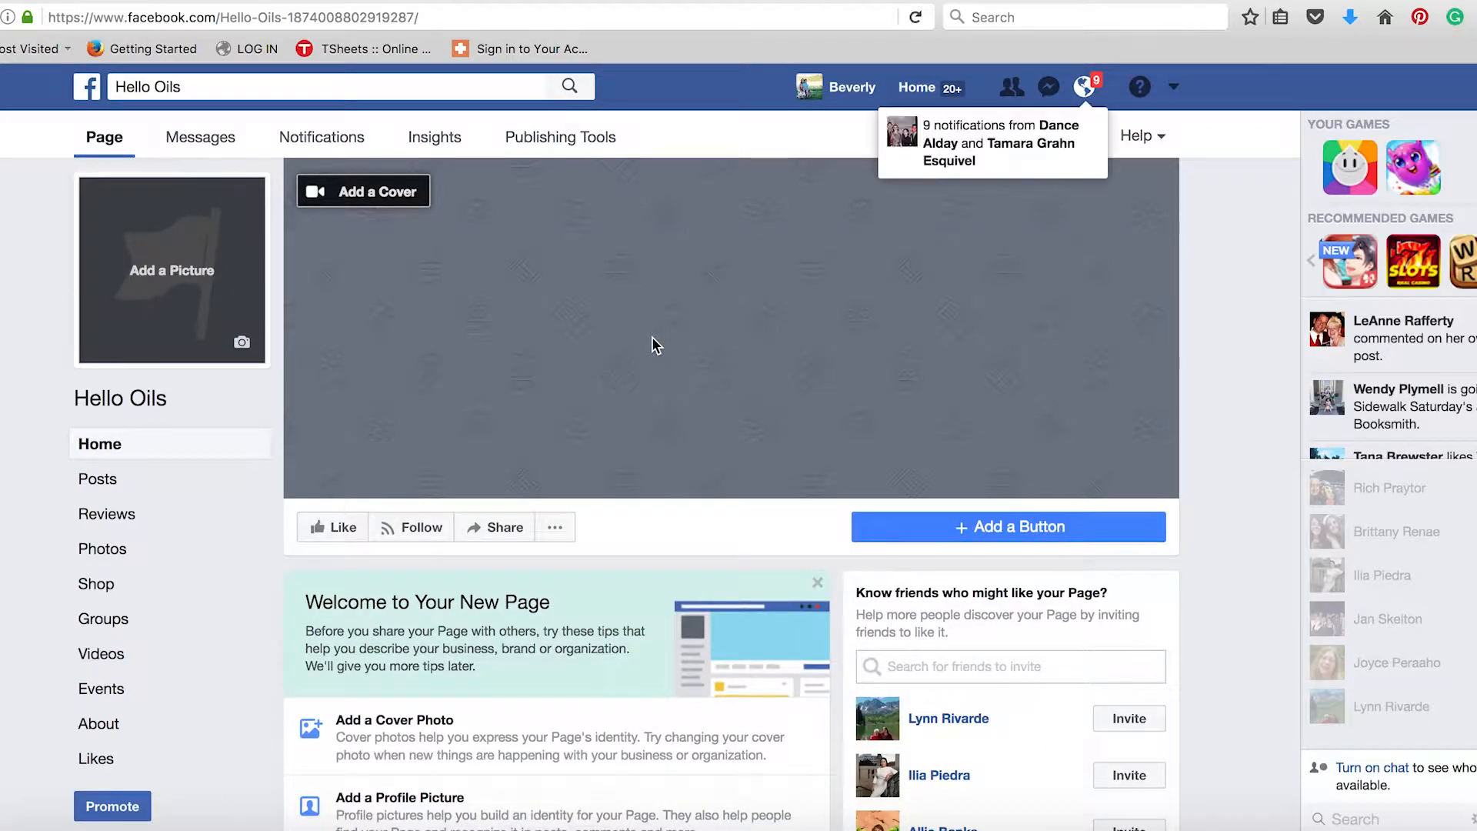
{"action": "left_click", "coordinate": [358, 197]}
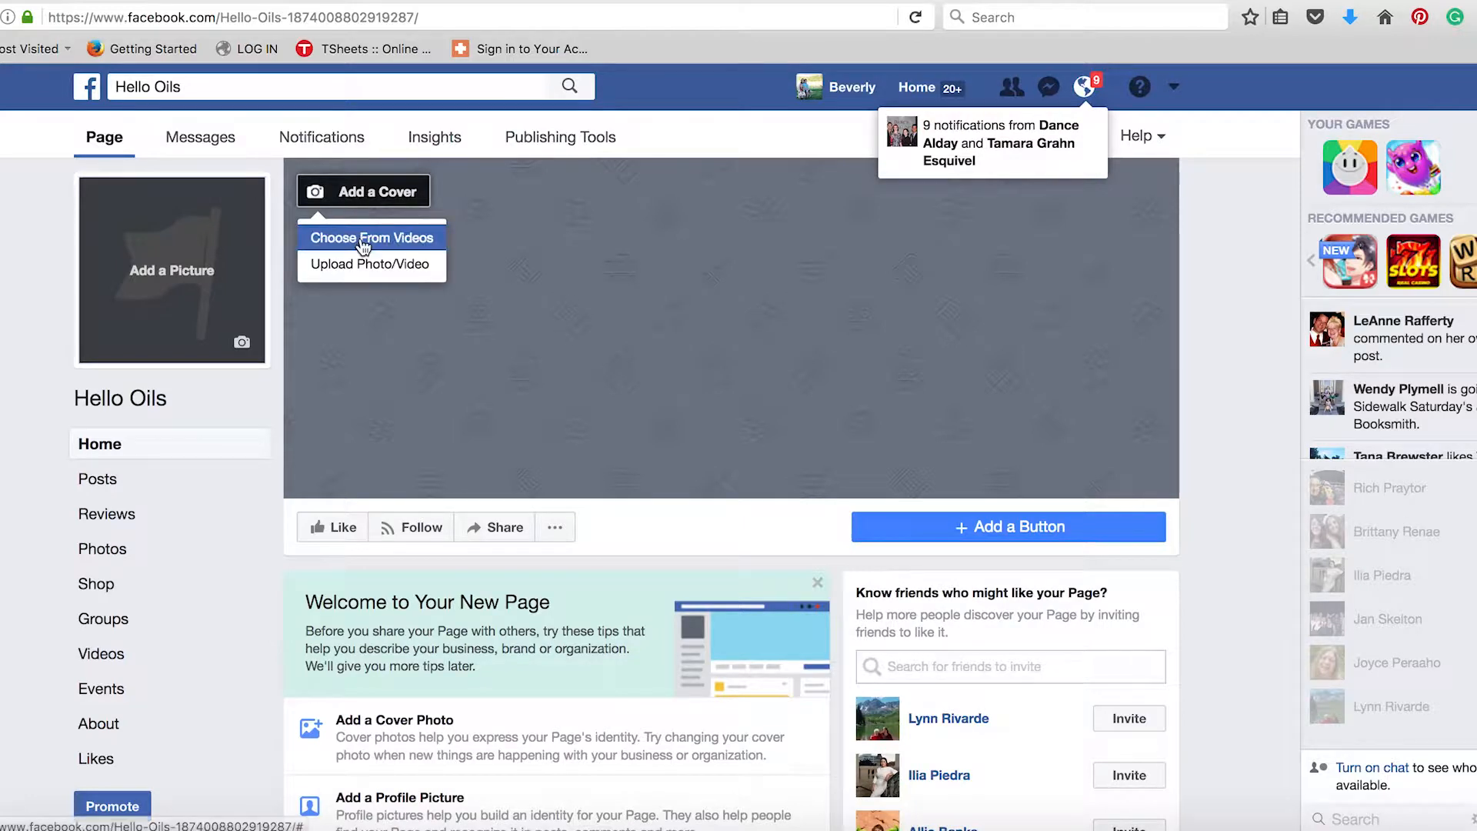
{"action": "left_click", "coordinate": [358, 260]}
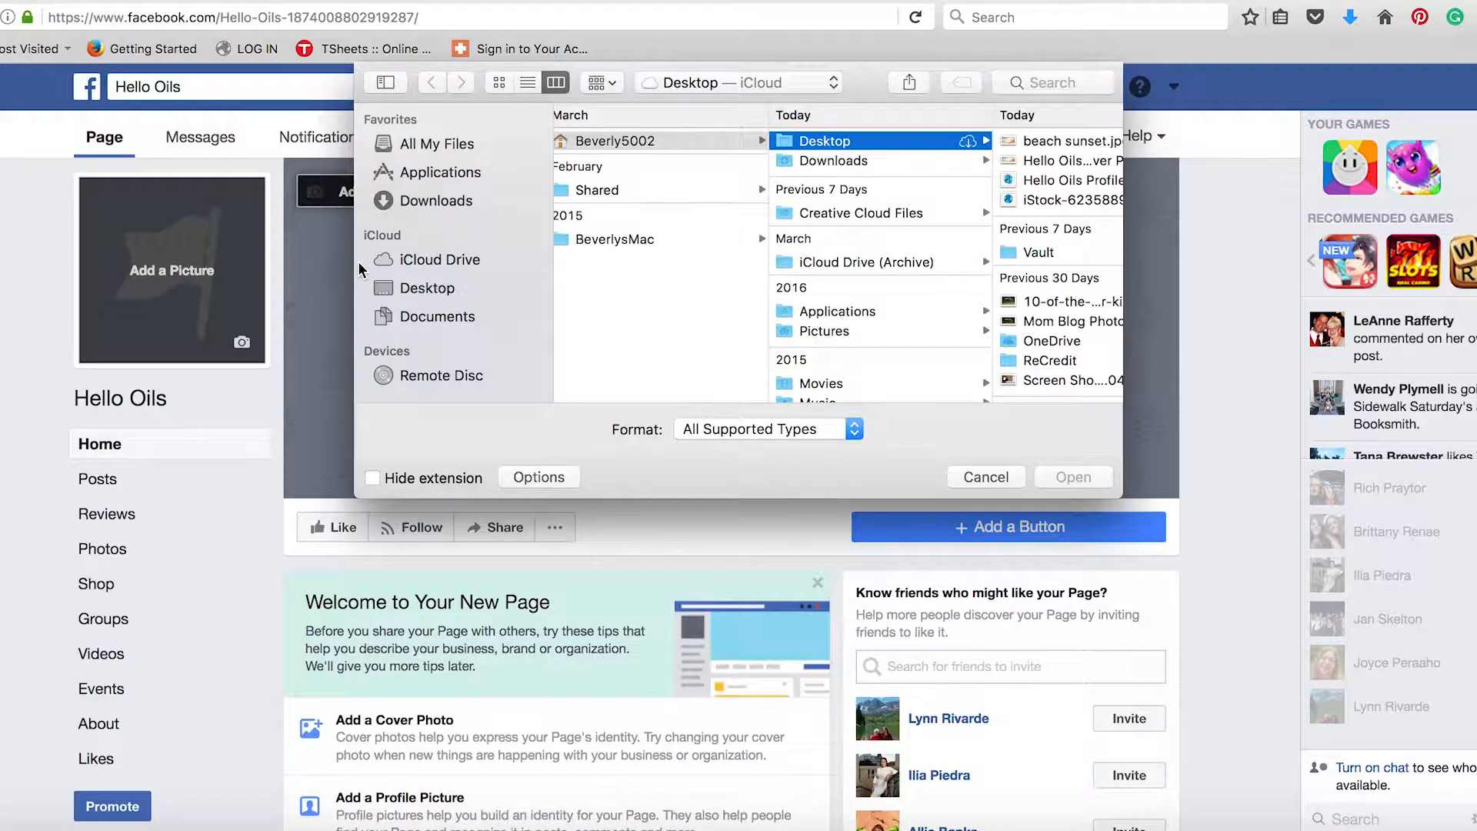
{"action": "left_click", "coordinate": [422, 288]}
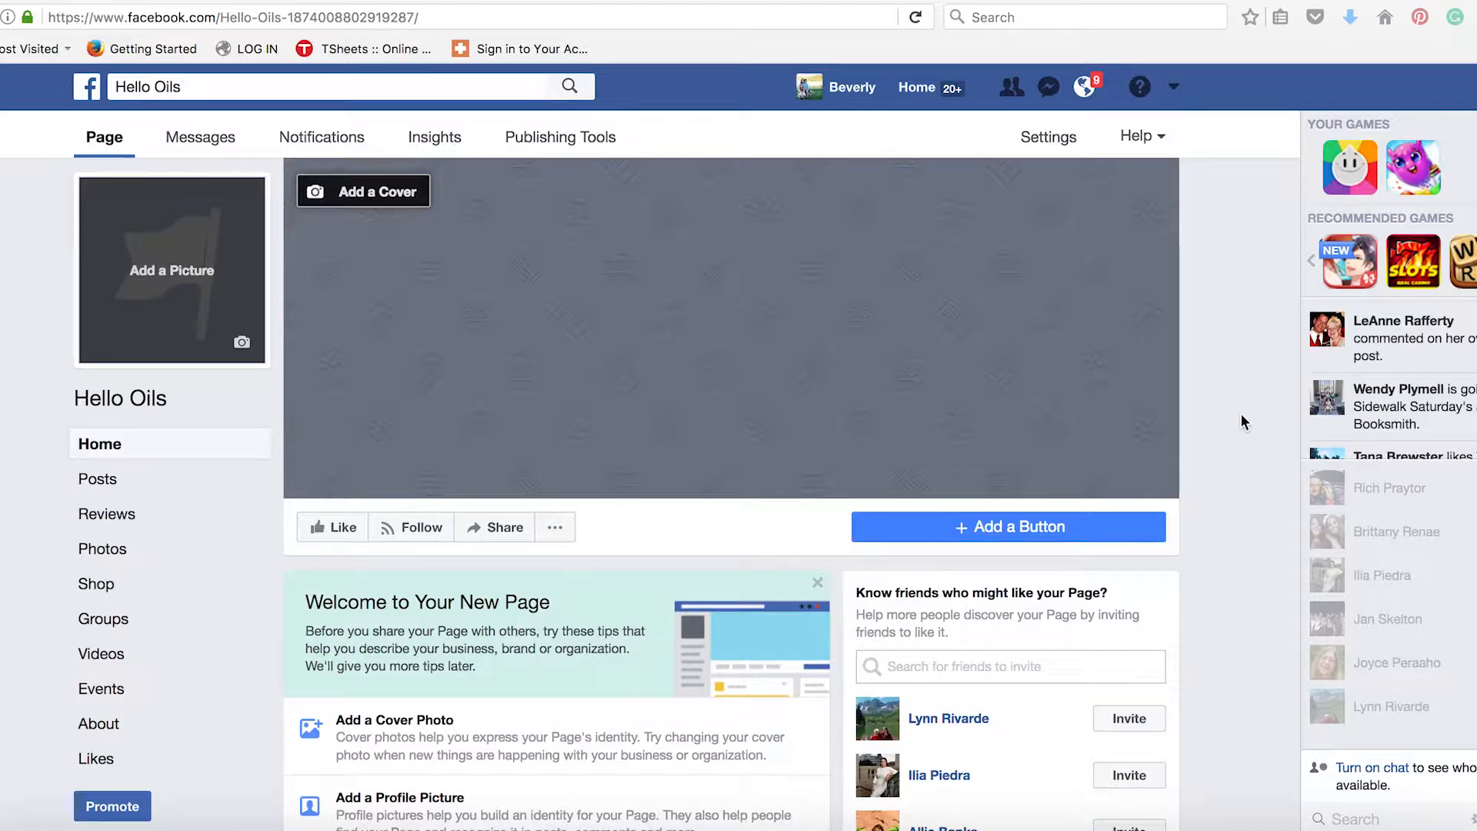
Try again to set Hello Oils Profile.jpg as the page's profile picture, moving the logo up so all its text fits the frame.
{"action": "left_click", "coordinate": [171, 283]}
{"action": "left_click", "coordinate": [150, 416]}
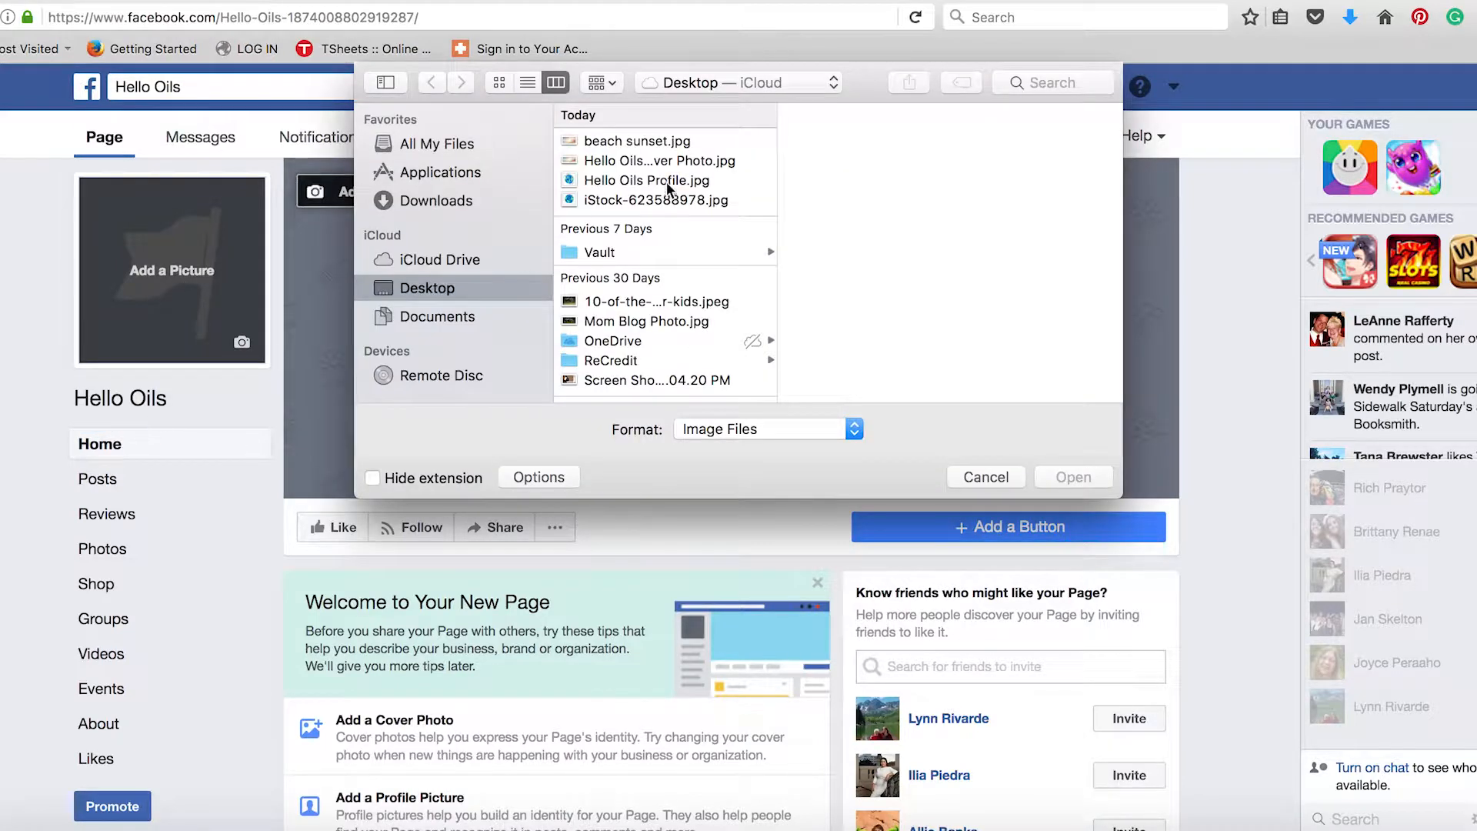
{"action": "left_click", "coordinate": [666, 180]}
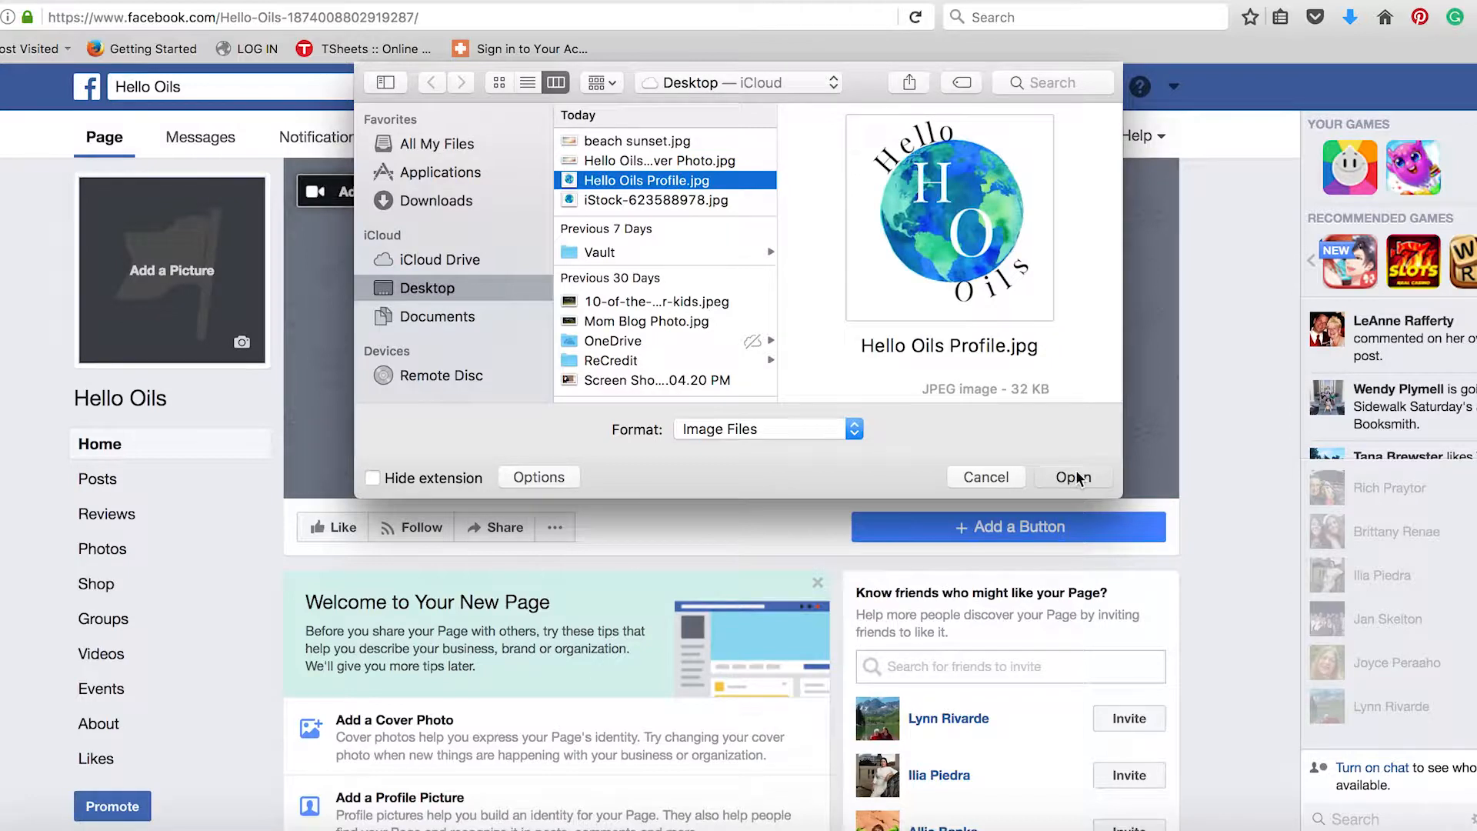
{"action": "left_click", "coordinate": [1076, 477]}
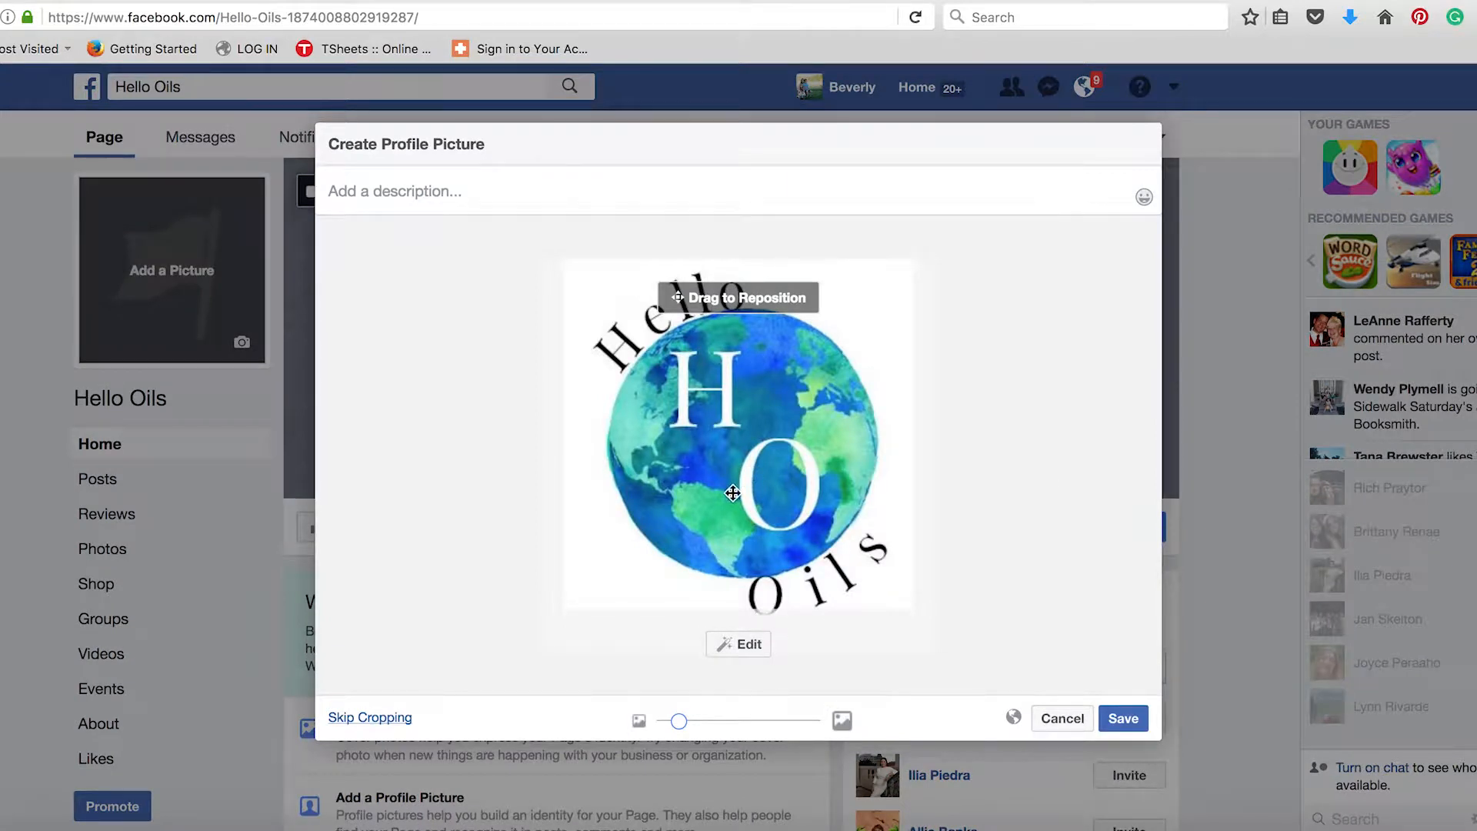
{"action": "left_click_drag", "start_coordinate": [733, 493], "coordinate": [730, 486]}
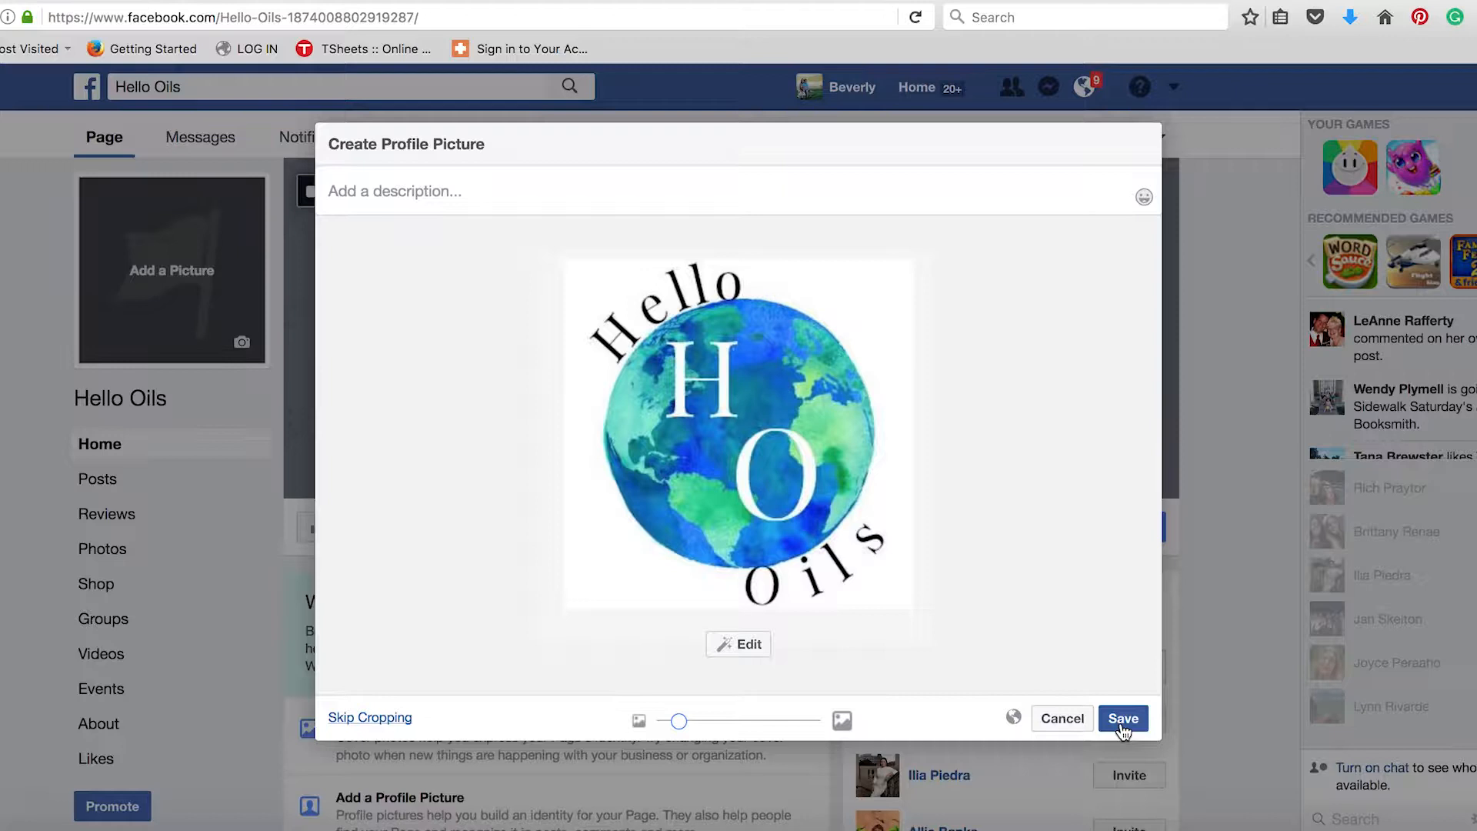
{"action": "left_click", "coordinate": [1122, 720]}
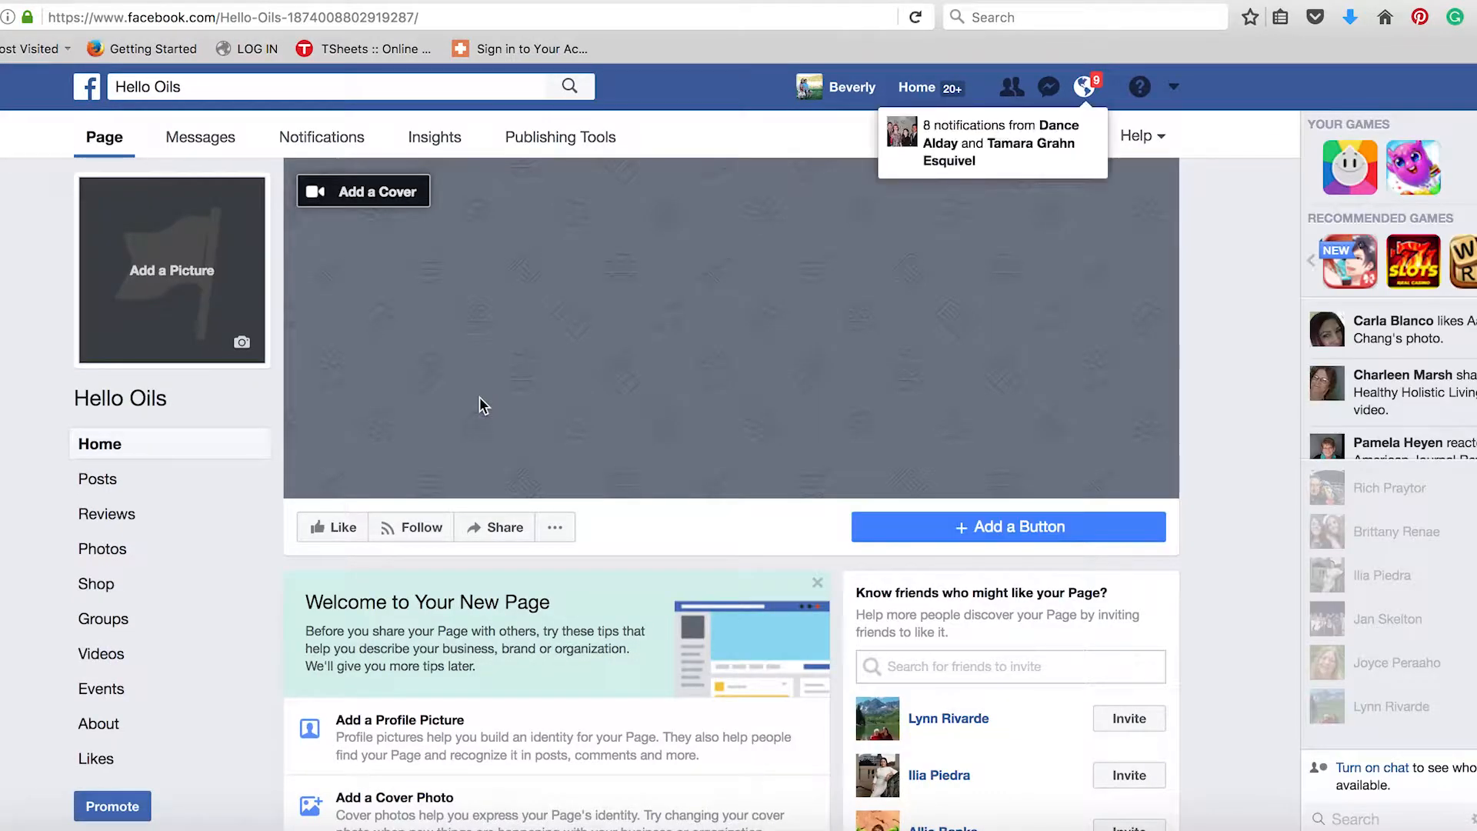
Upload Hello Oils Cover Photo.jpg from the Desktop as the page's cover image and save it.
{"action": "left_click", "coordinate": [390, 194]}
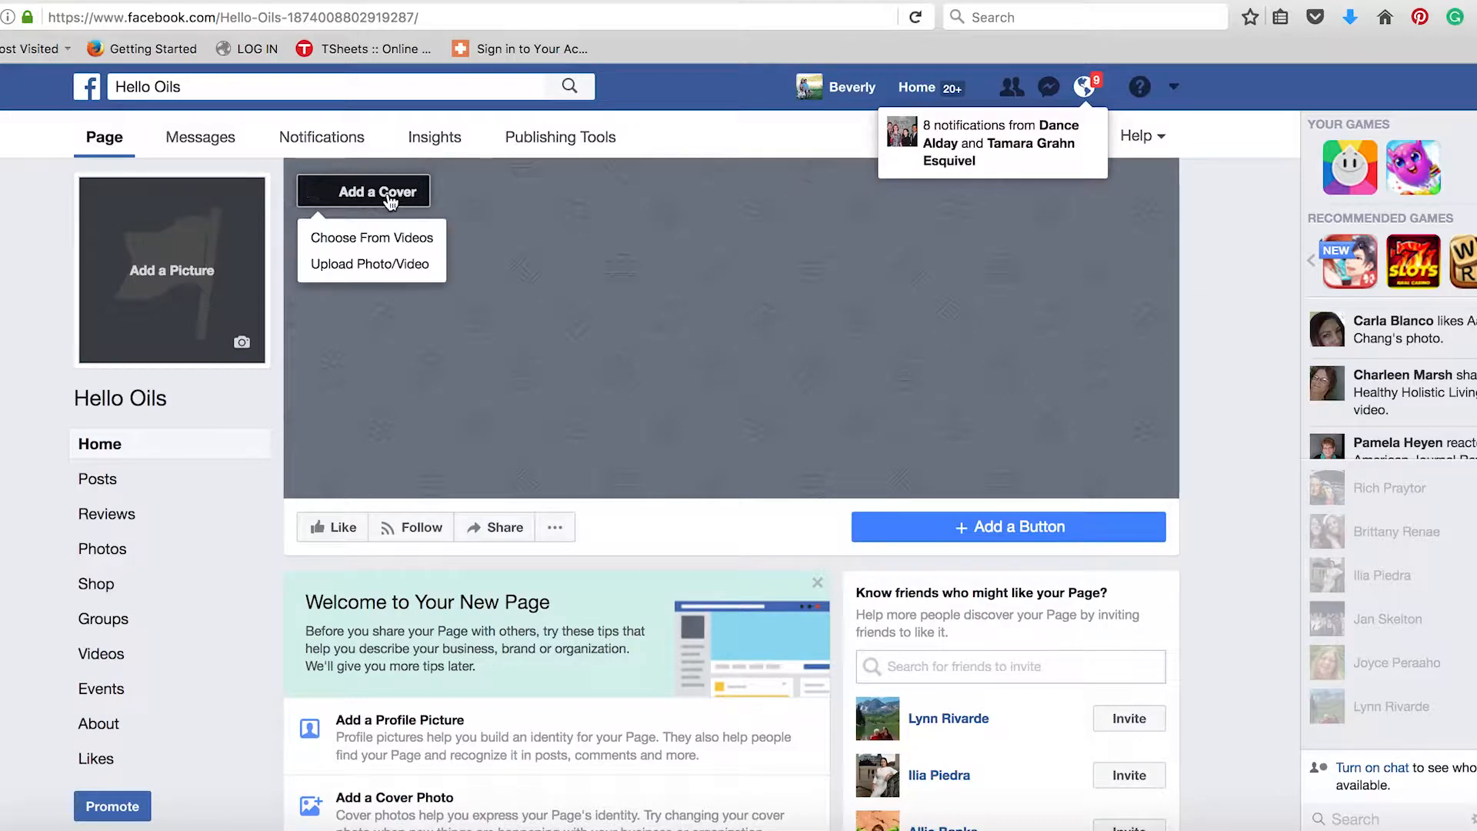
{"action": "left_click", "coordinate": [387, 262]}
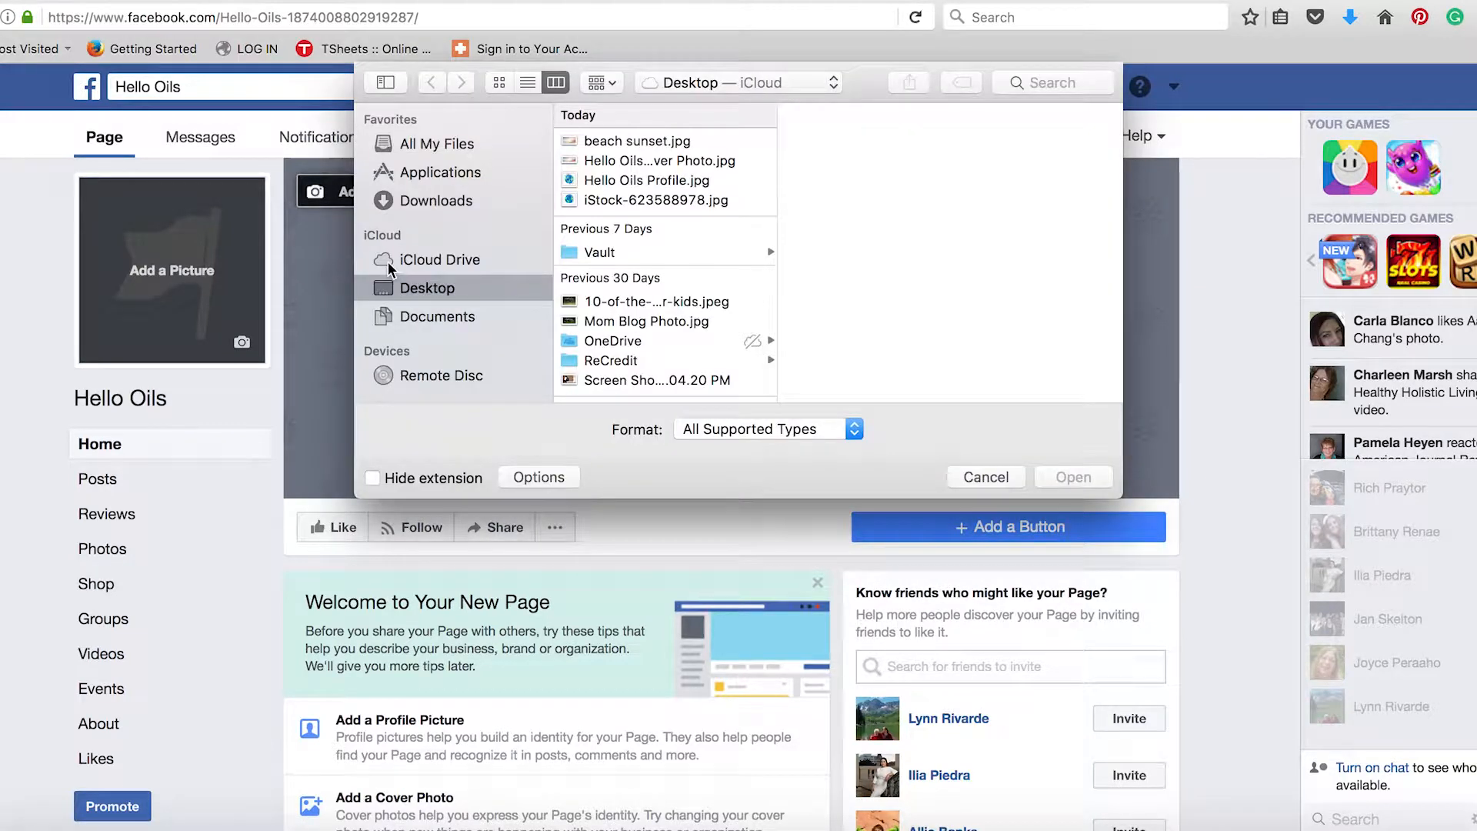
{"action": "left_click", "coordinate": [638, 161]}
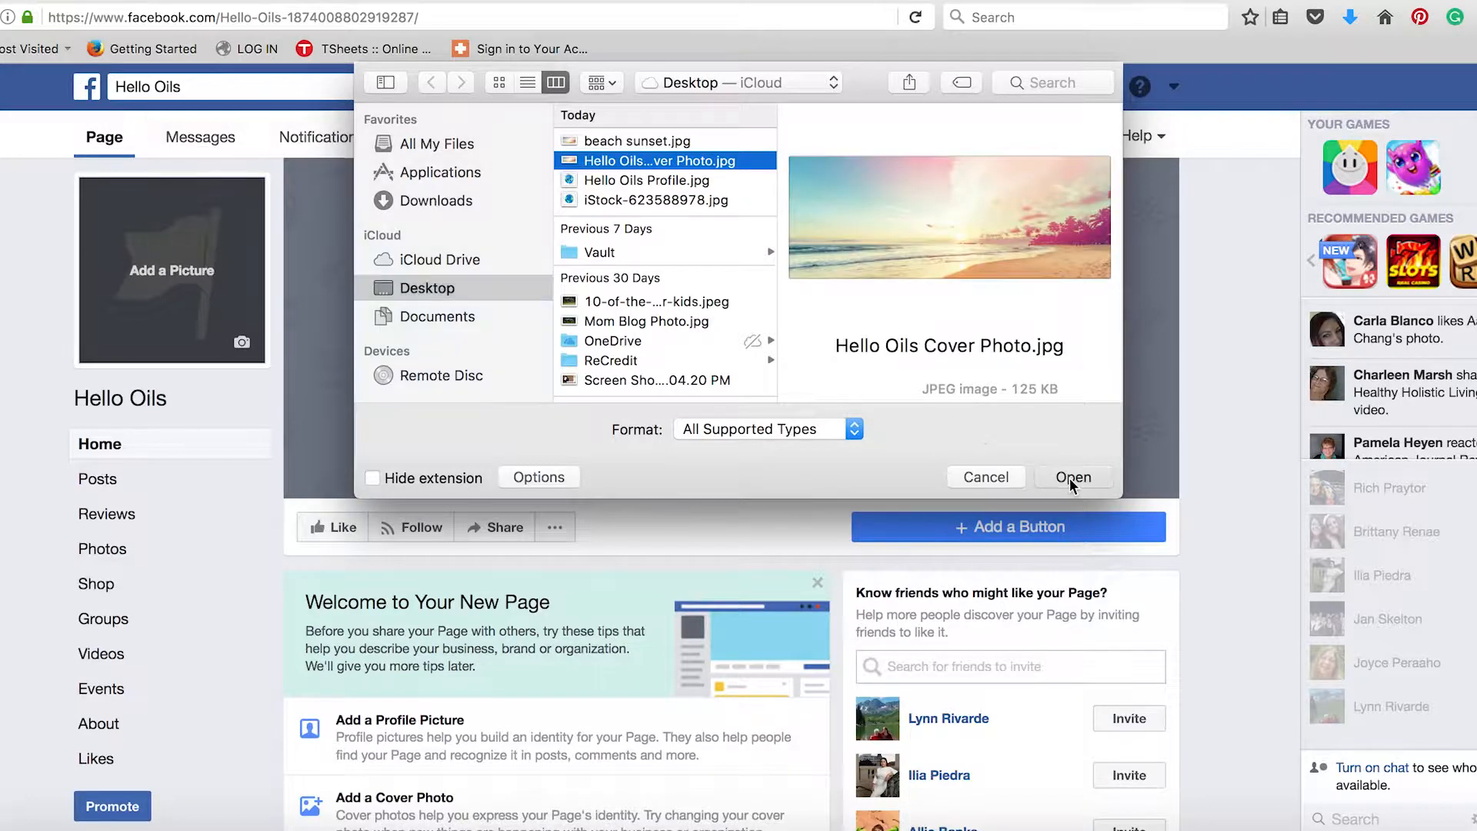
{"action": "left_click", "coordinate": [1071, 477]}
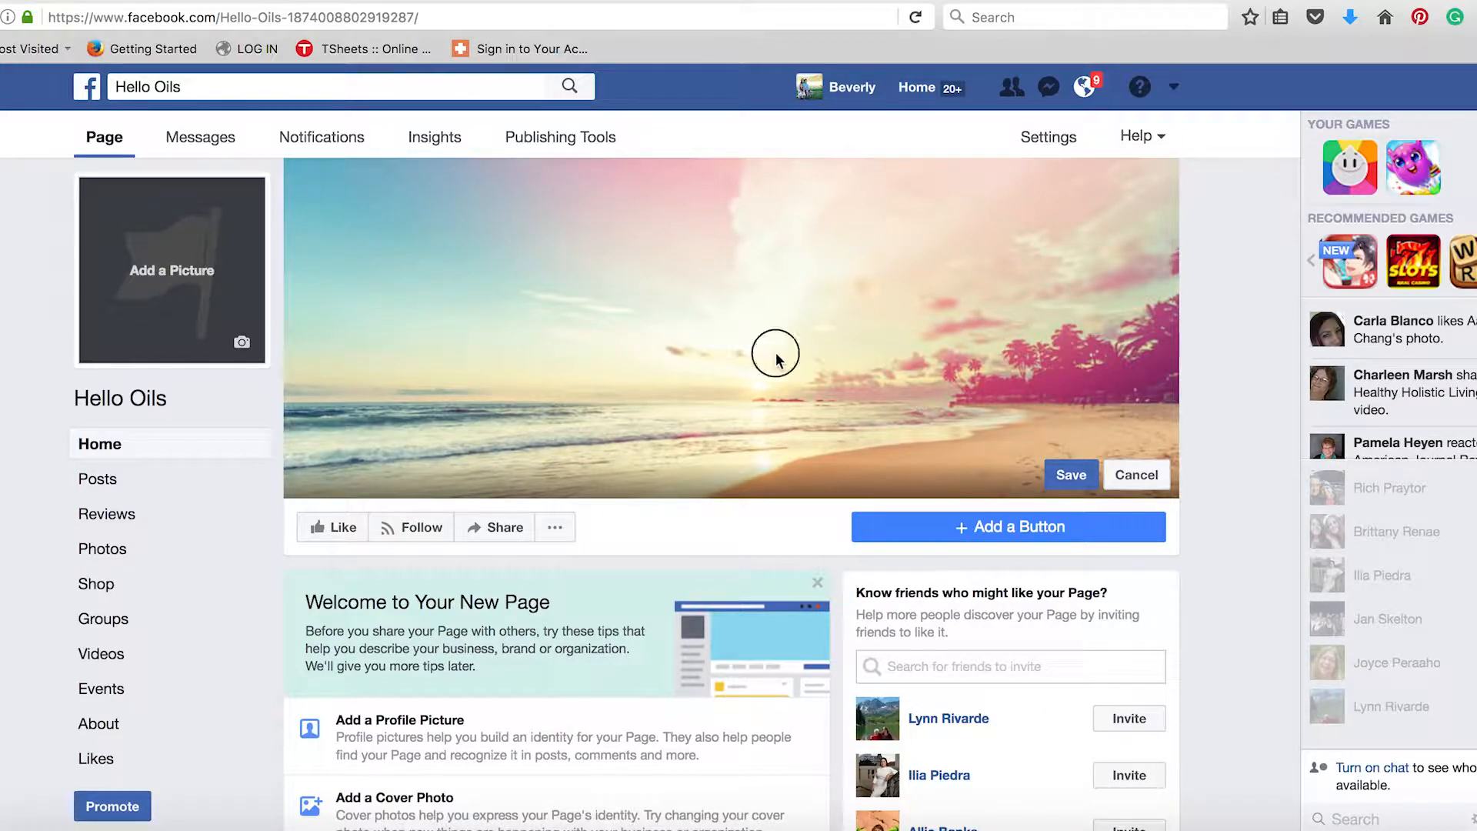
{"action": "mouse_move", "coordinate": [775, 358]}
{"action": "left_mouse_down"}
{"action": "mouse_move", "coordinate": [764, 314]}
{"action": "mouse_move", "coordinate": [650, 346]}
{"action": "left_mouse_up"}
{"action": "left_click", "coordinate": [1072, 478]}
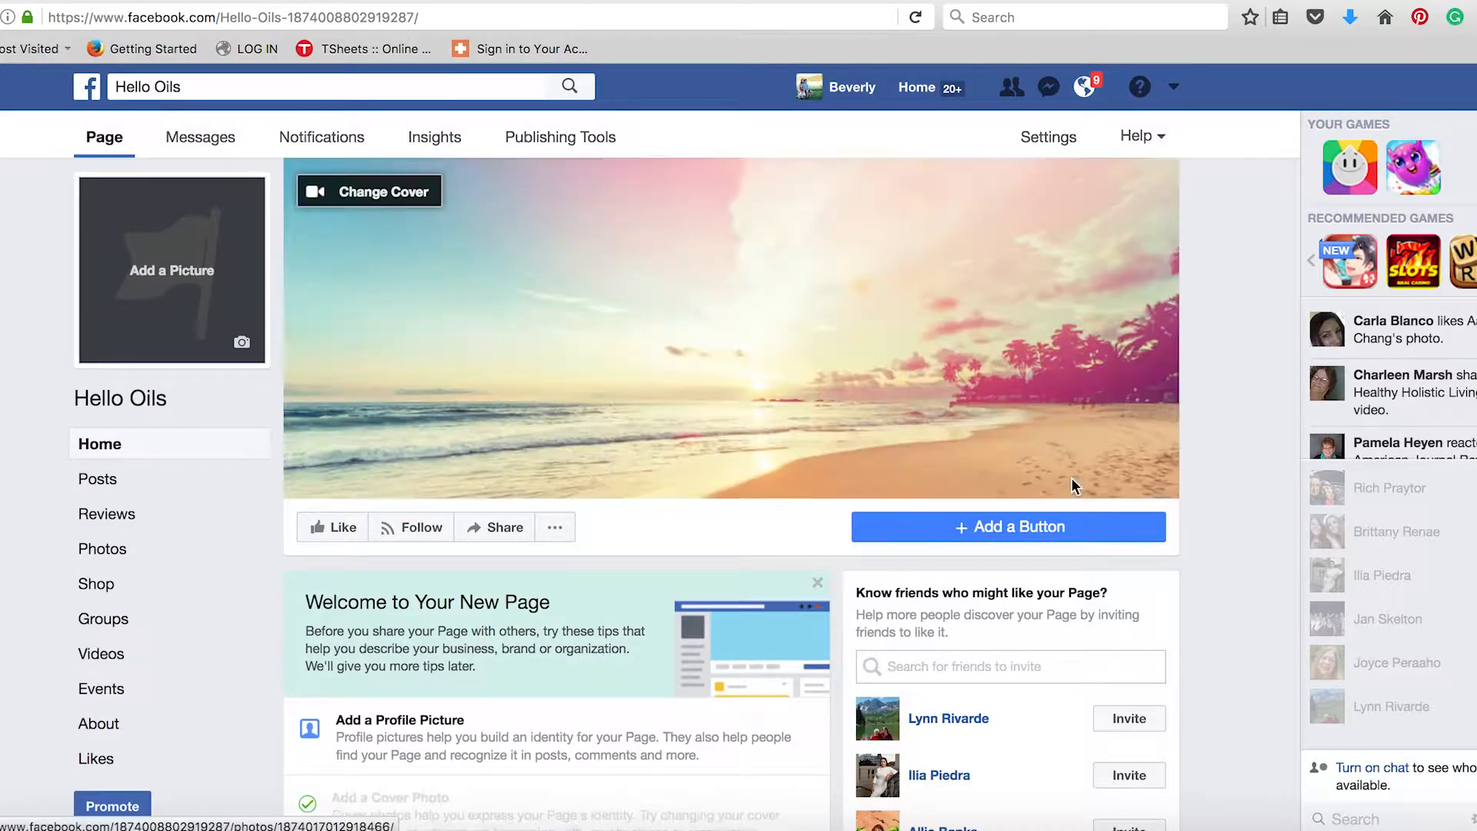
Reload the page and upload Hello Oils Profile.jpg as its profile picture, zooming the crop out slightly before saving.
{"action": "left_click", "coordinate": [918, 21]}
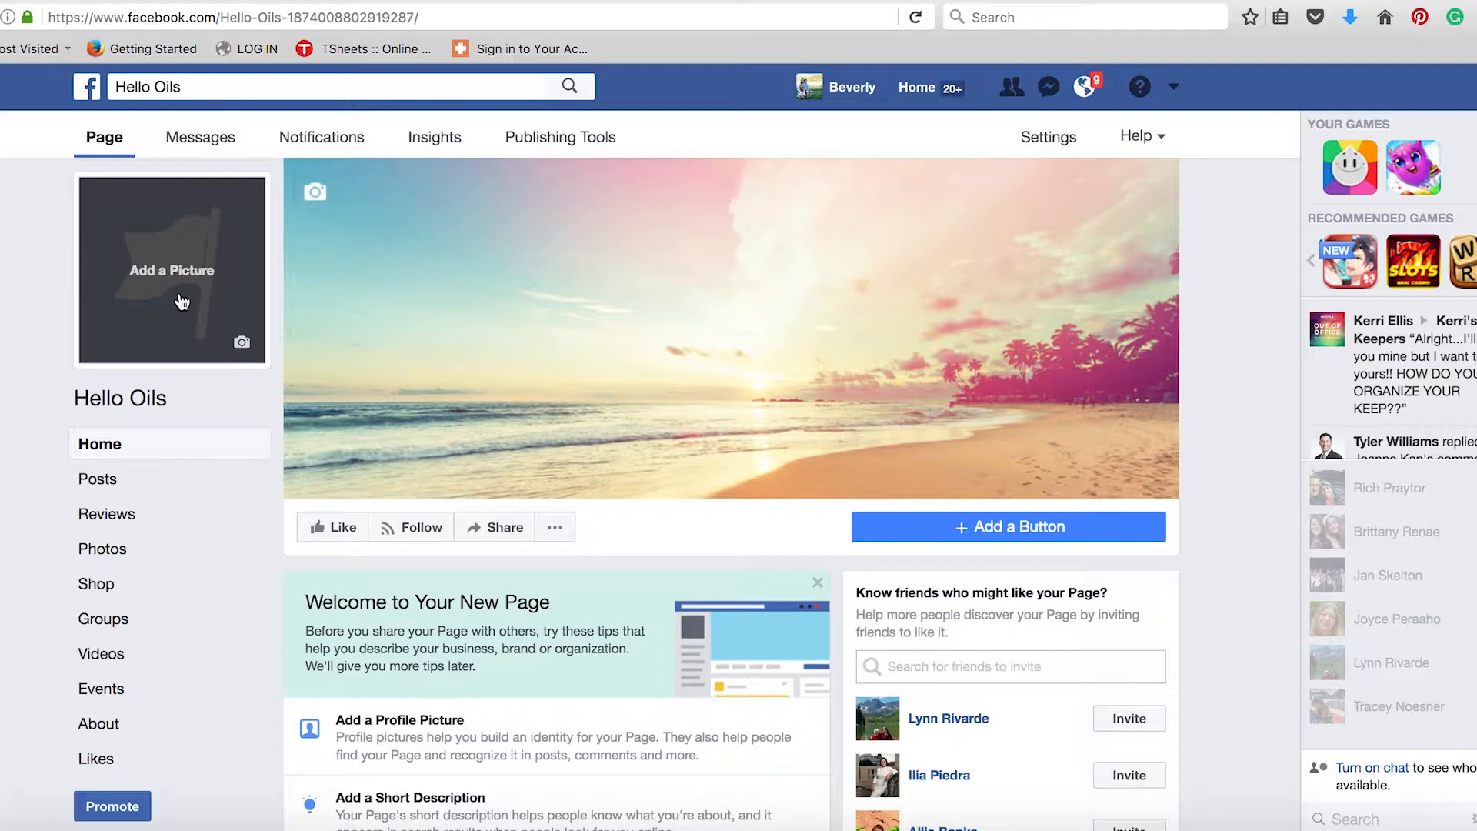
{"action": "left_click", "coordinate": [241, 345]}
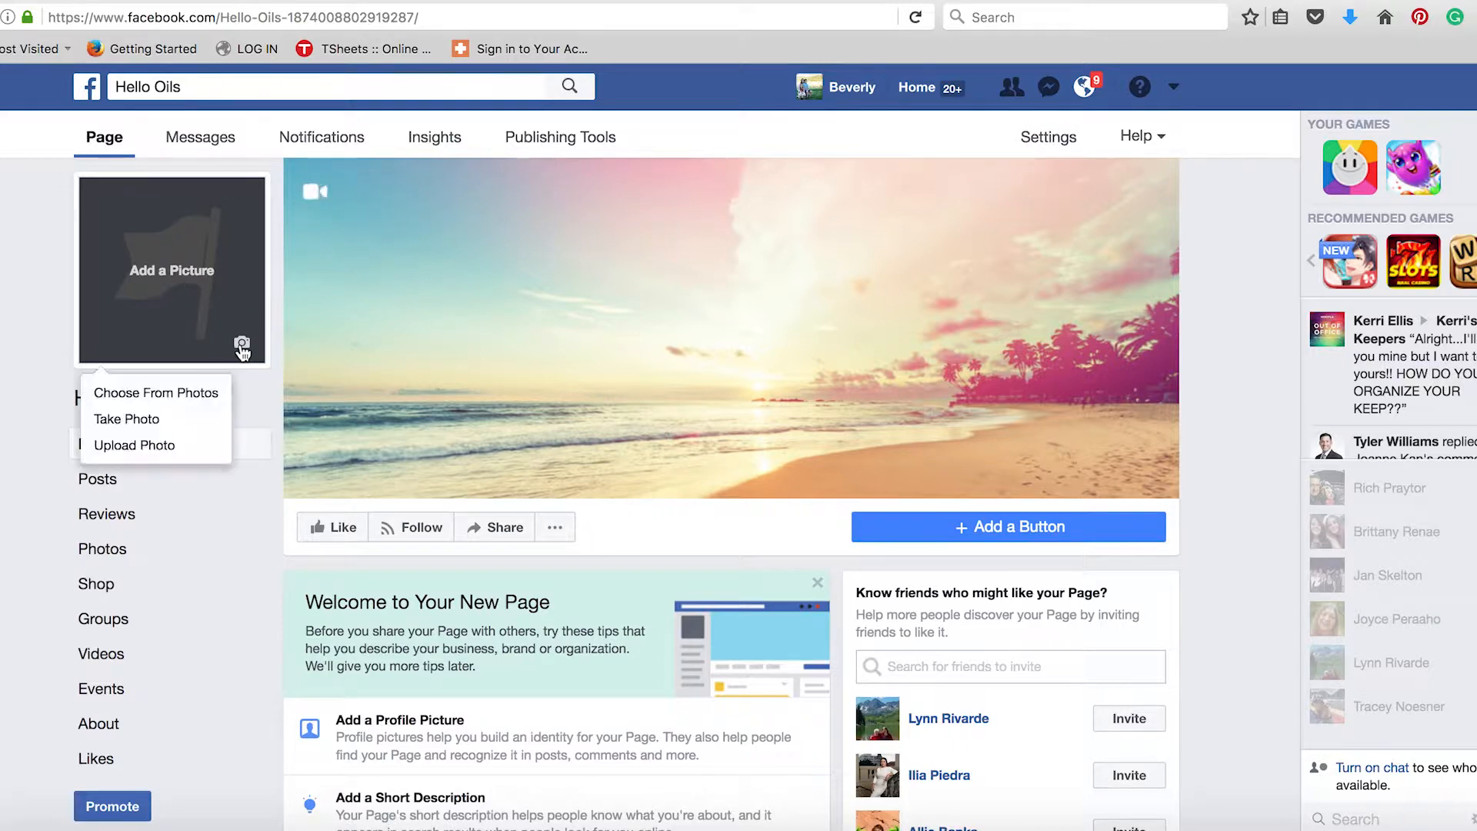
{"action": "left_click", "coordinate": [162, 446]}
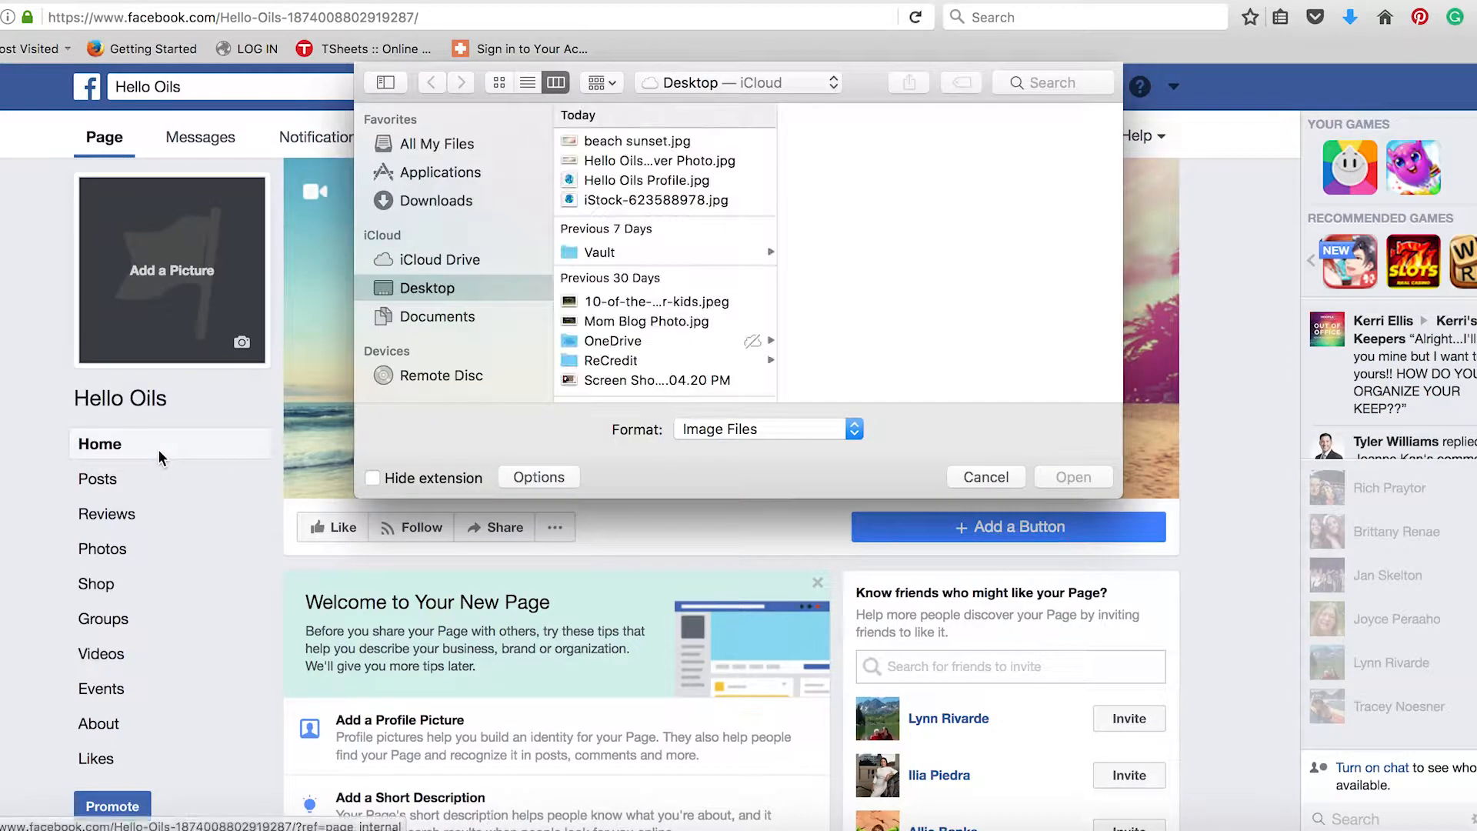
{"action": "left_click", "coordinate": [633, 180]}
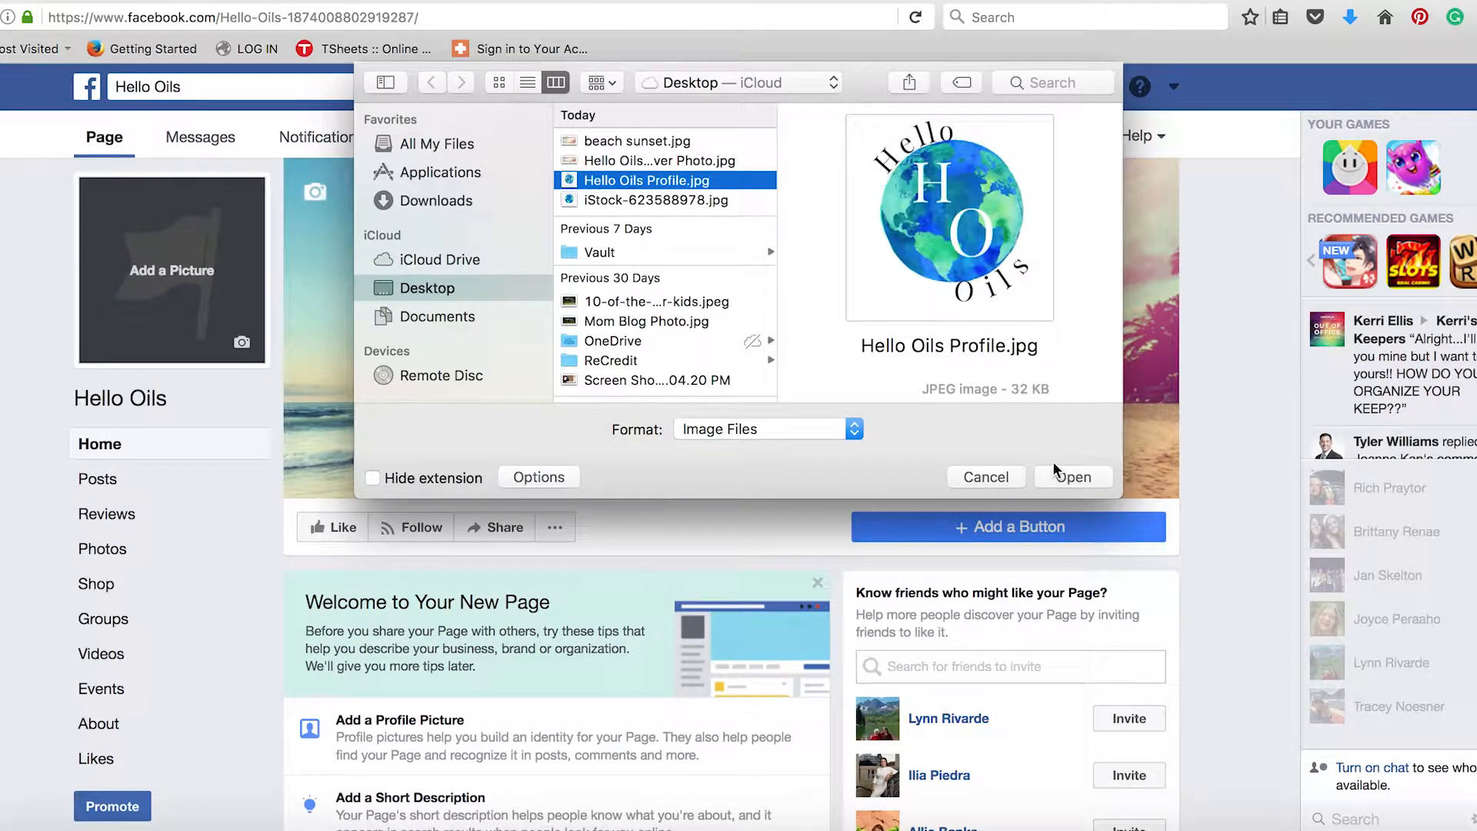
{"action": "left_click", "coordinate": [1072, 481]}
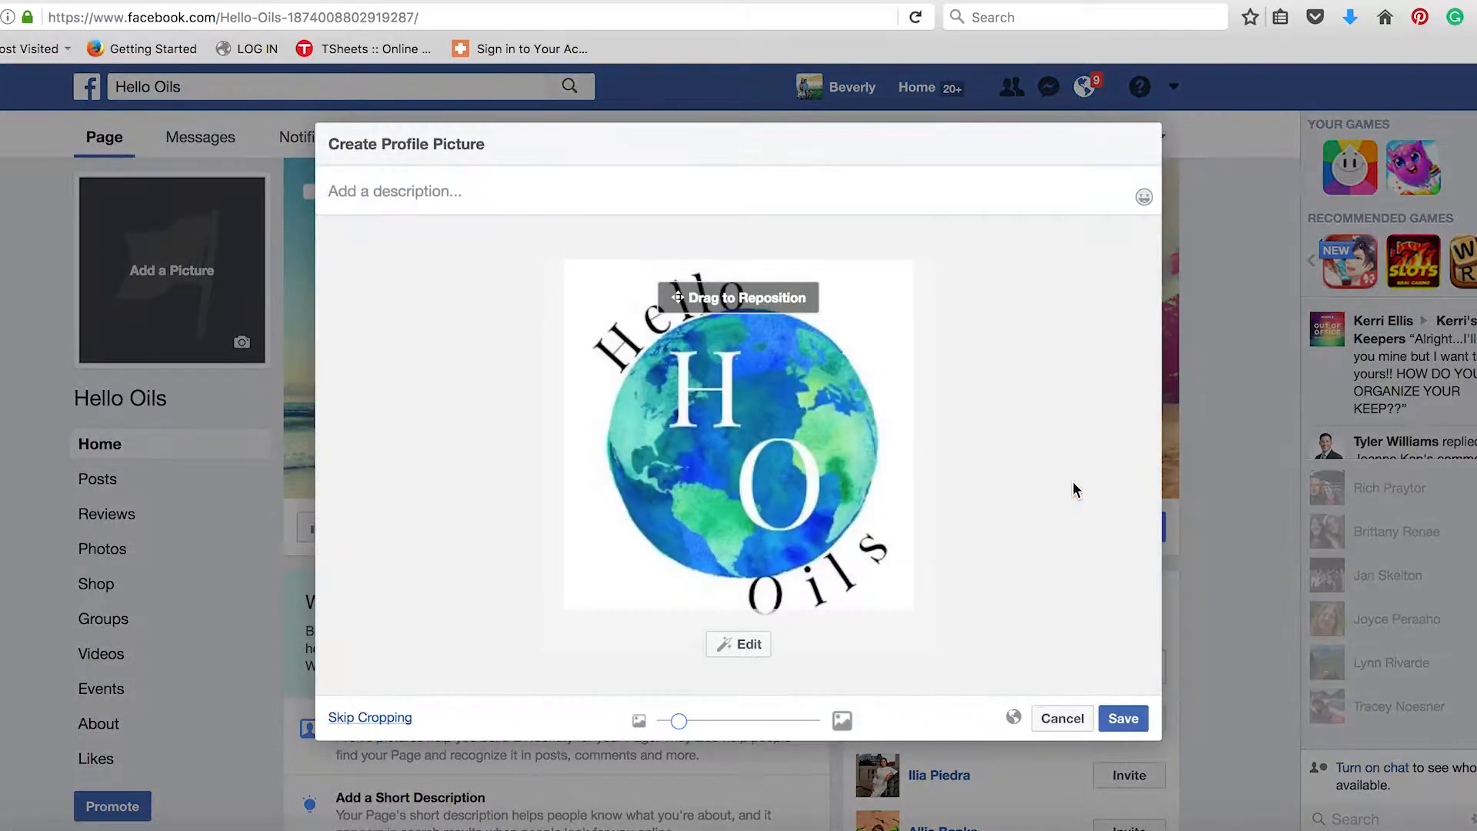
{"action": "left_click_drag", "start_coordinate": [676, 719], "coordinate": [670, 721]}
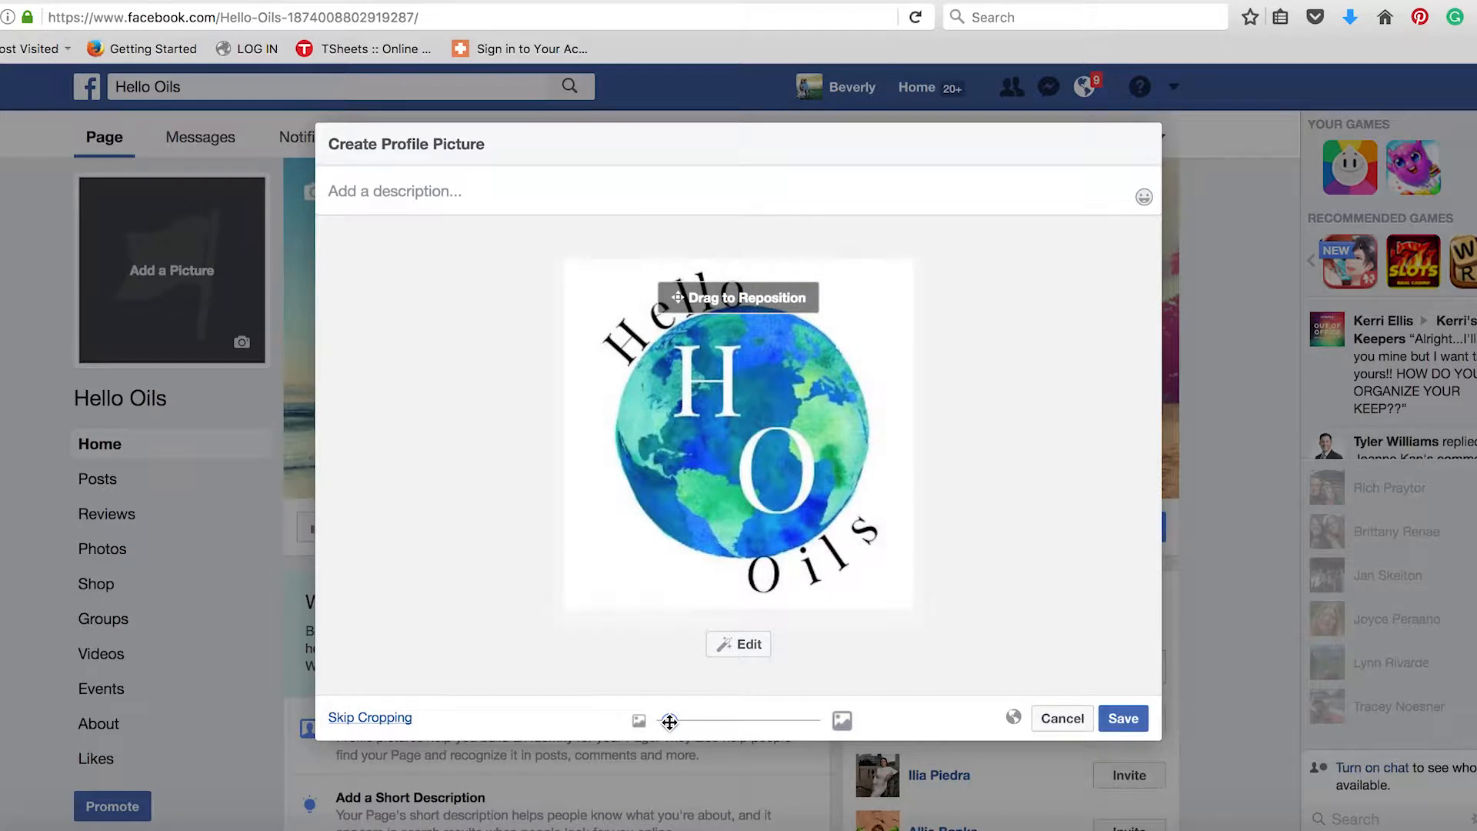
{"action": "left_click", "coordinate": [1123, 717]}
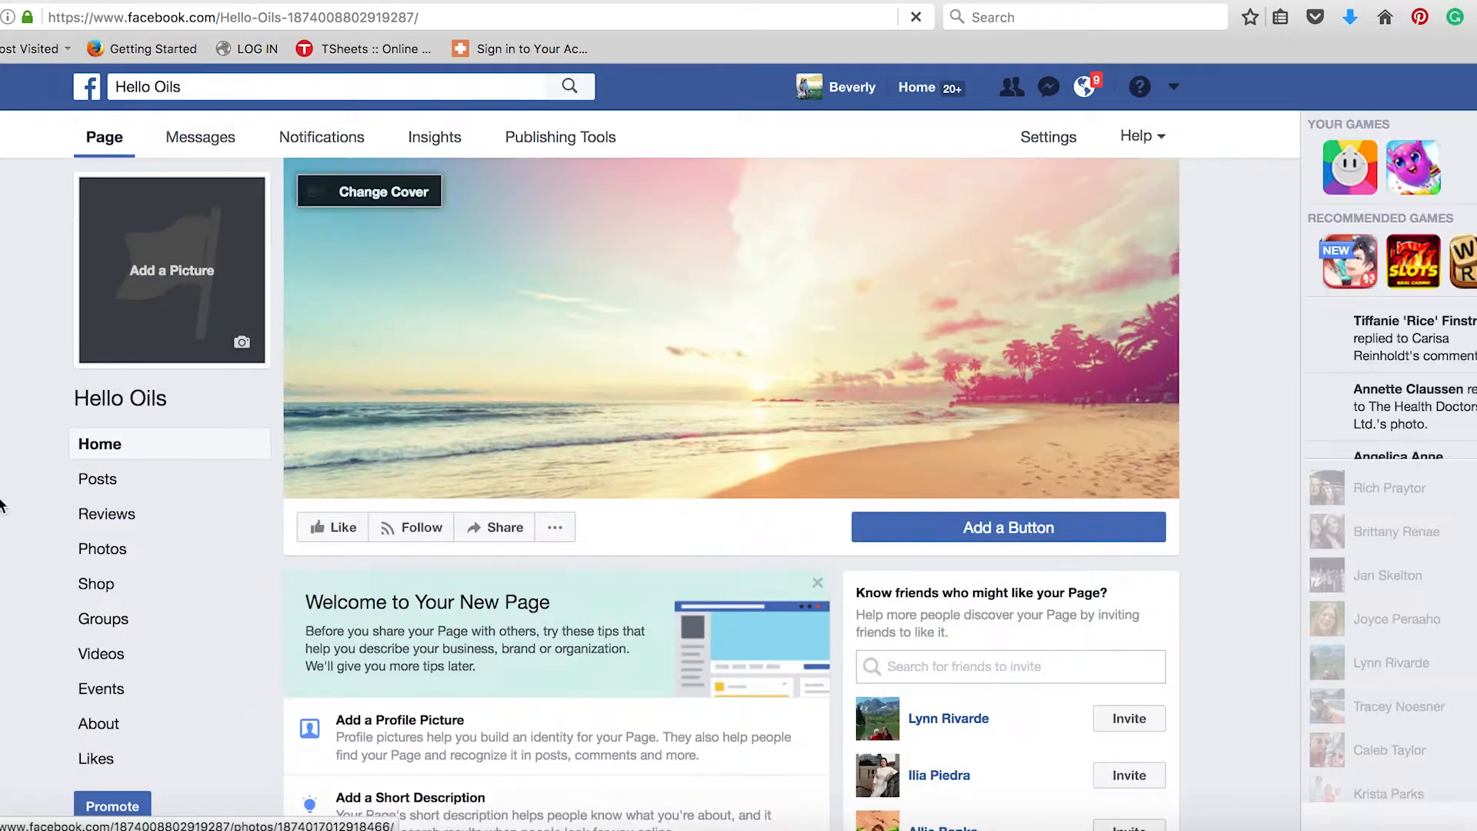
{"action": "scroll", "coordinate": [731, 492], "scroll_direction": "down", "scroll_amount": 9}
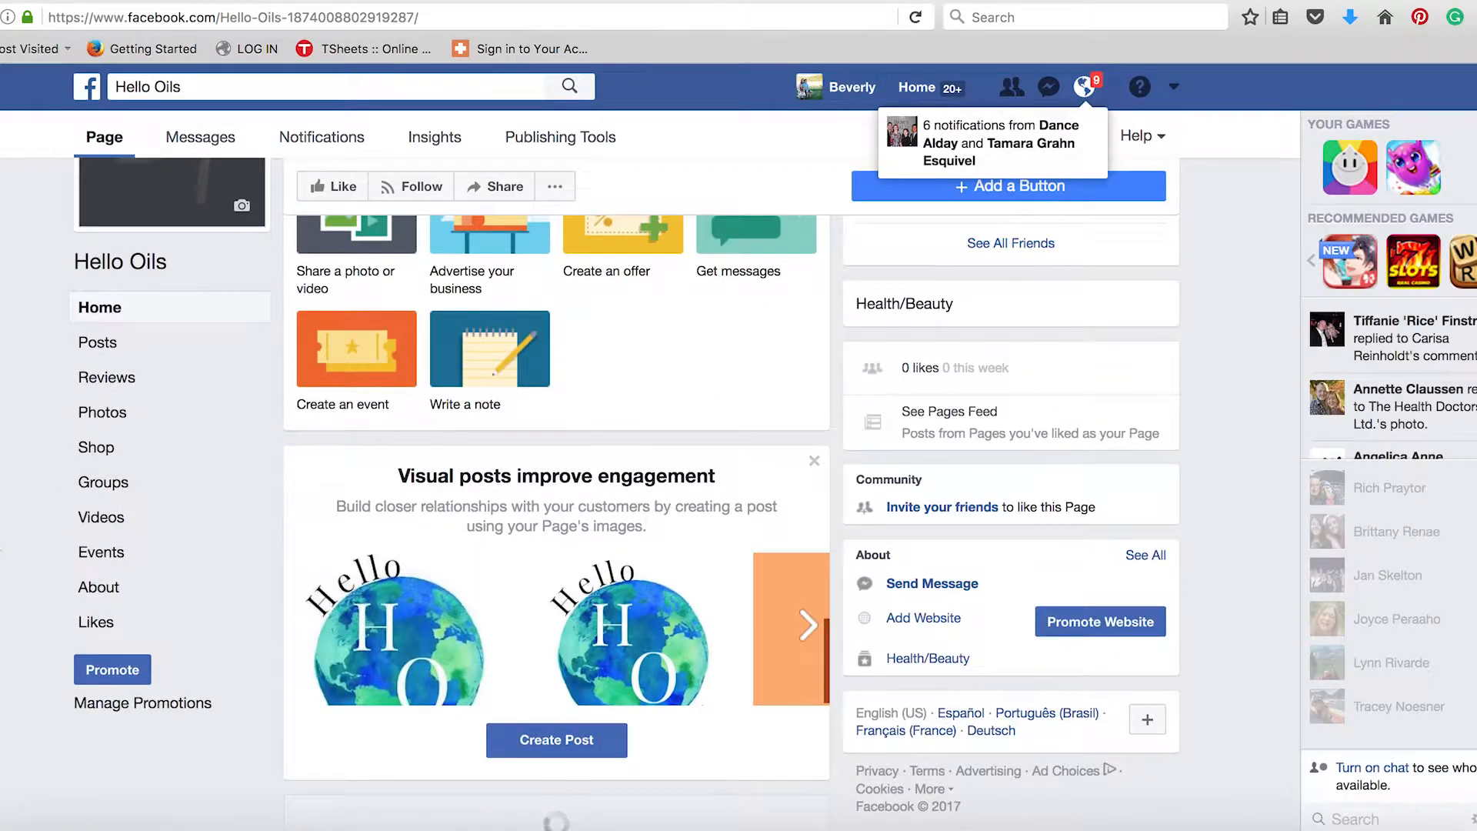
Return to the home feed, search for Hello Oils and open the Health/Beauty page with that name.
{"action": "scroll", "coordinate": [557, 519], "scroll_direction": "down", "scroll_amount": 10}
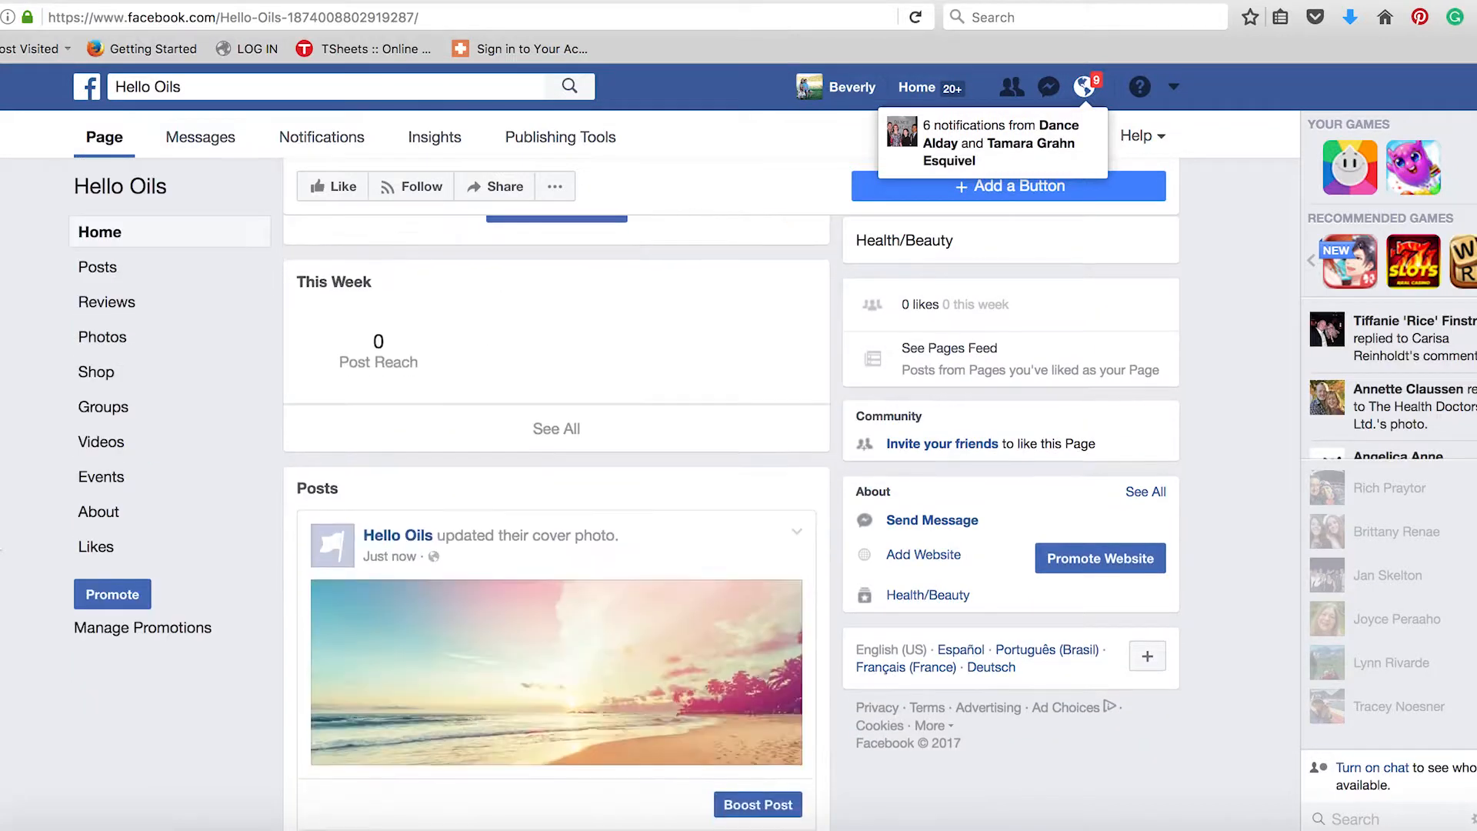
{"action": "scroll", "coordinate": [557, 520], "scroll_direction": "down", "scroll_amount": 8}
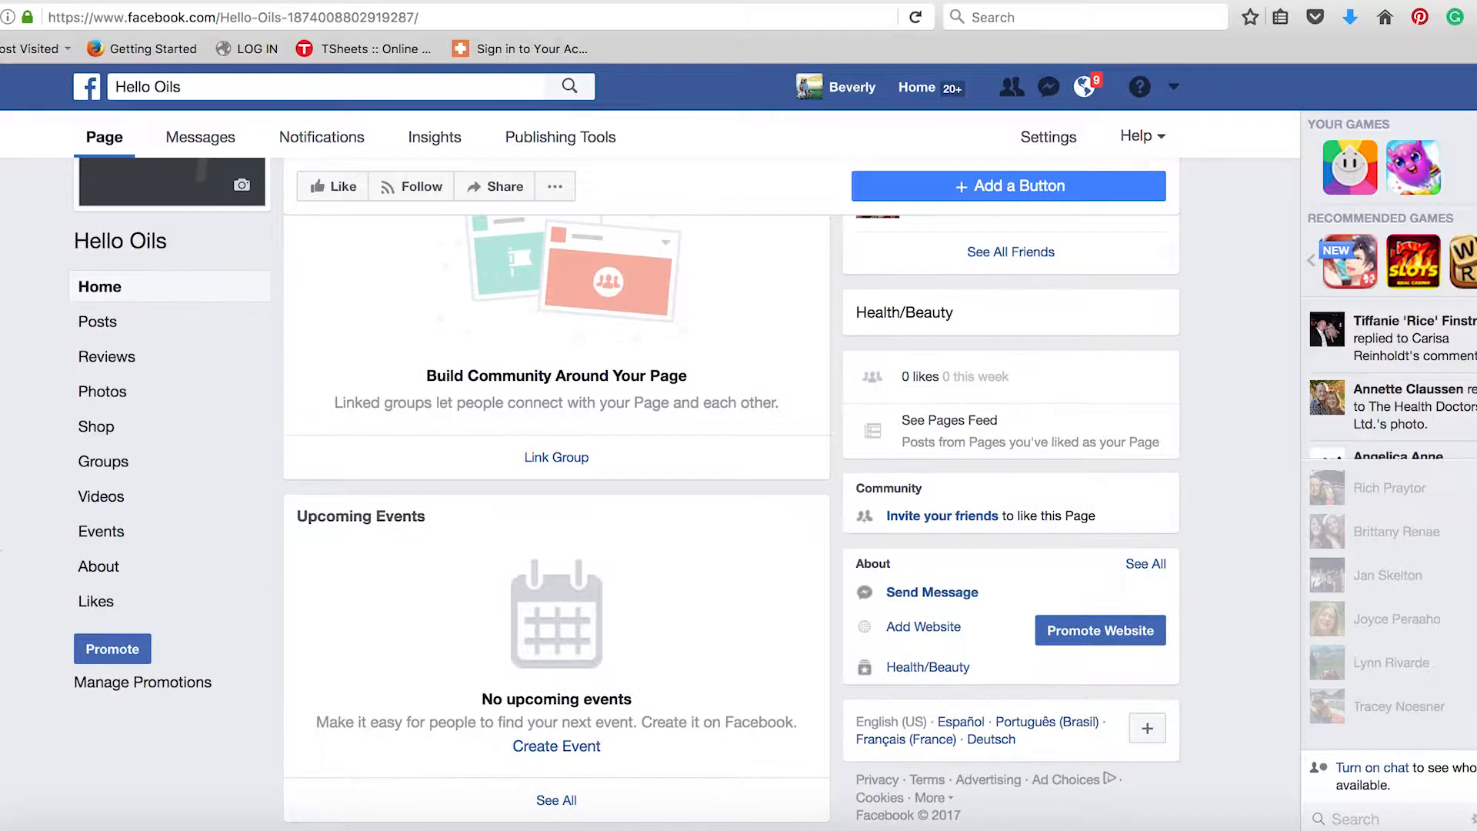
{"action": "scroll", "coordinate": [517, 92], "scroll_direction": "up", "scroll_amount": 20}
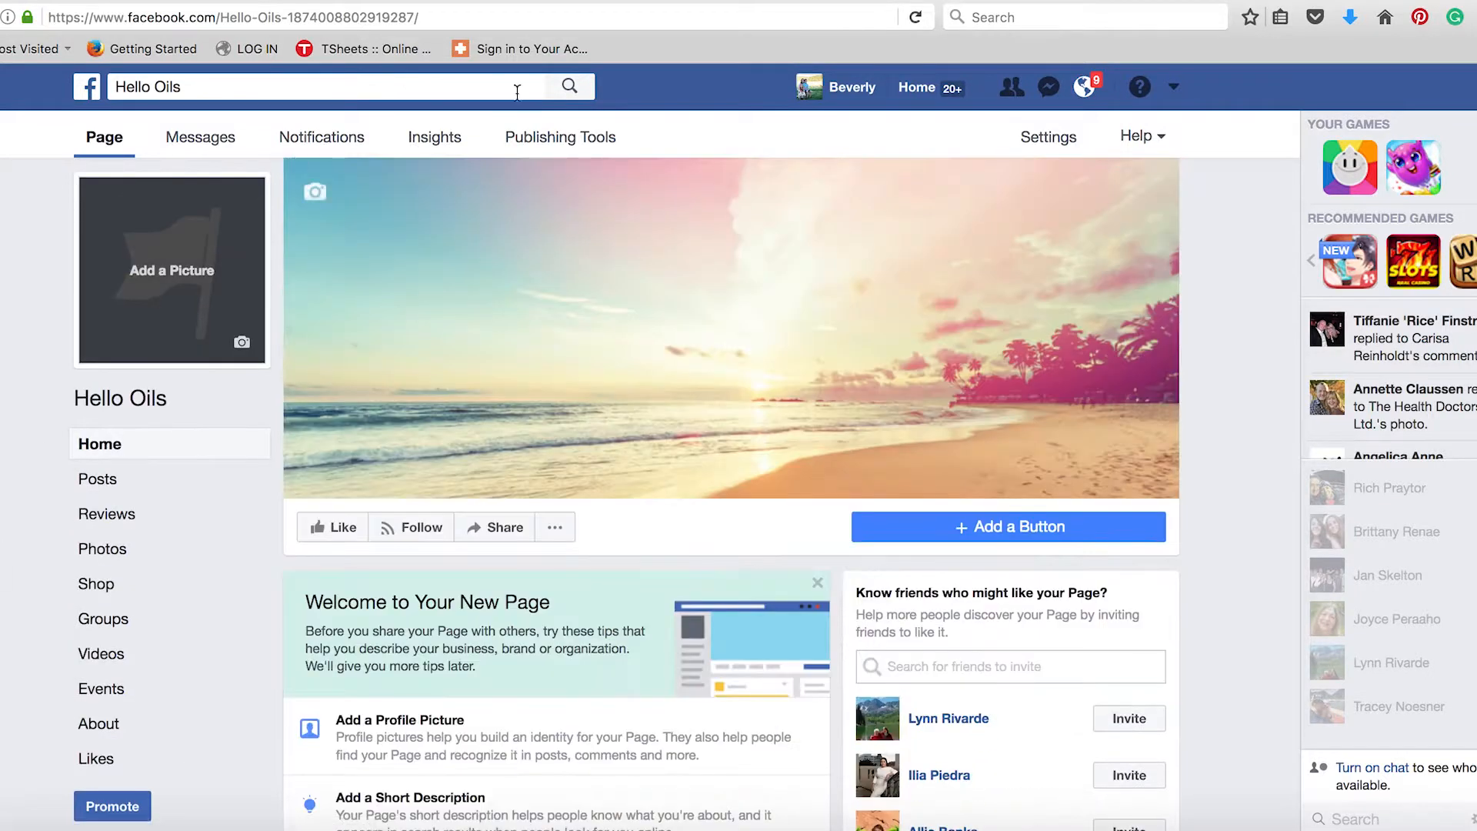
{"action": "left_click", "coordinate": [914, 89]}
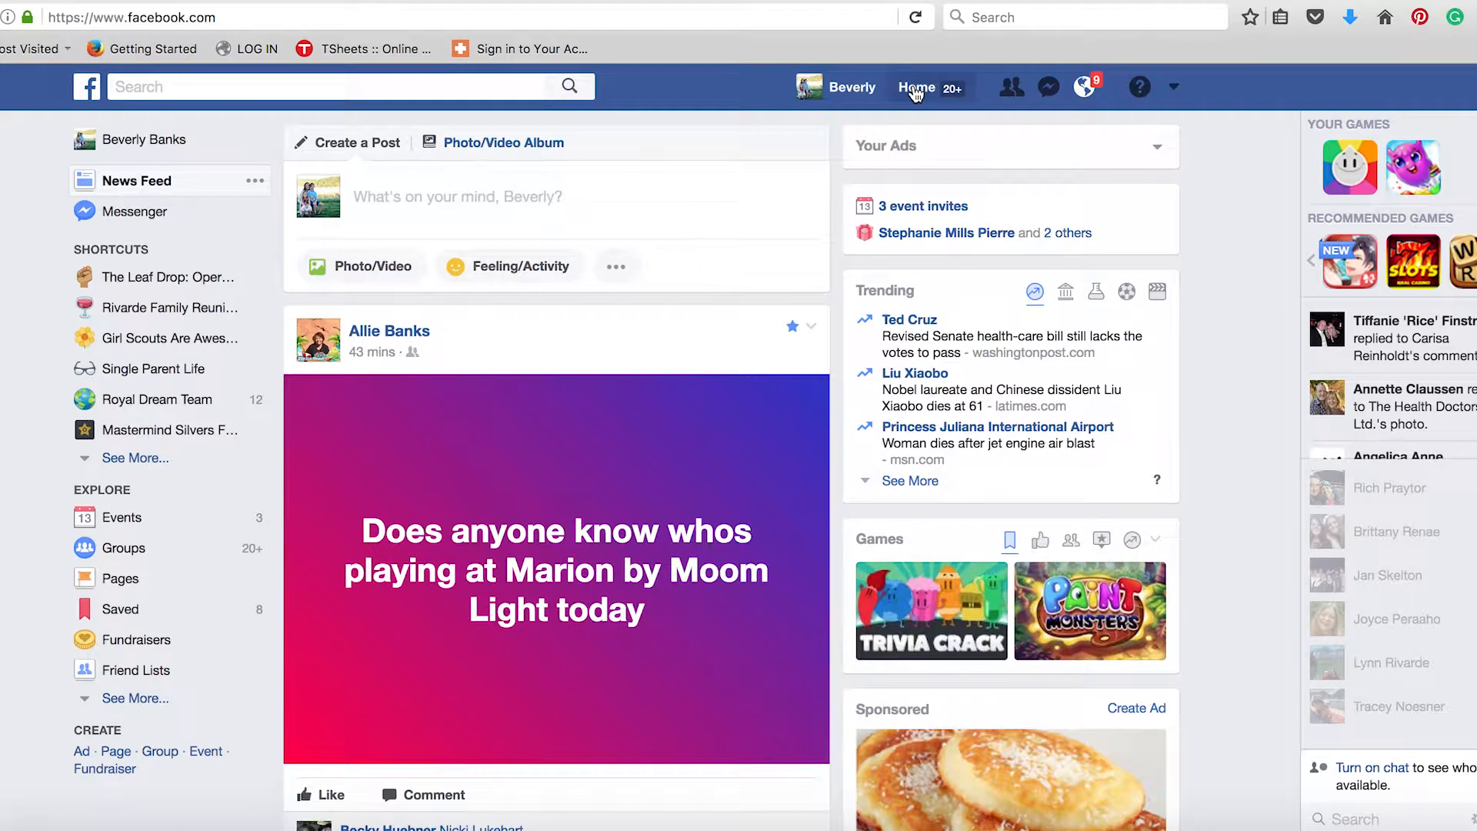
{"action": "left_click", "coordinate": [433, 86]}
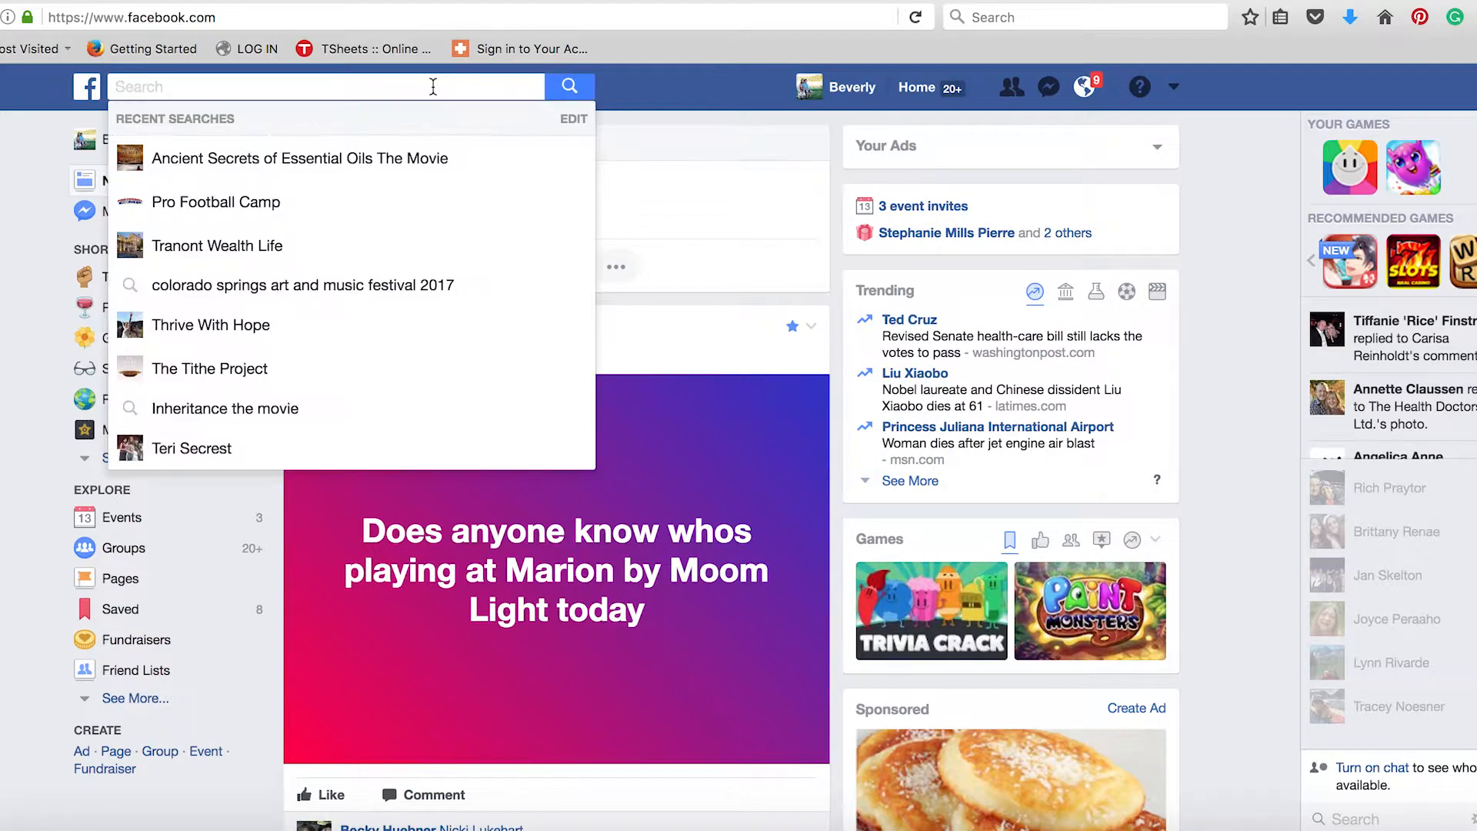
{"action": "type", "text": "Hello "}
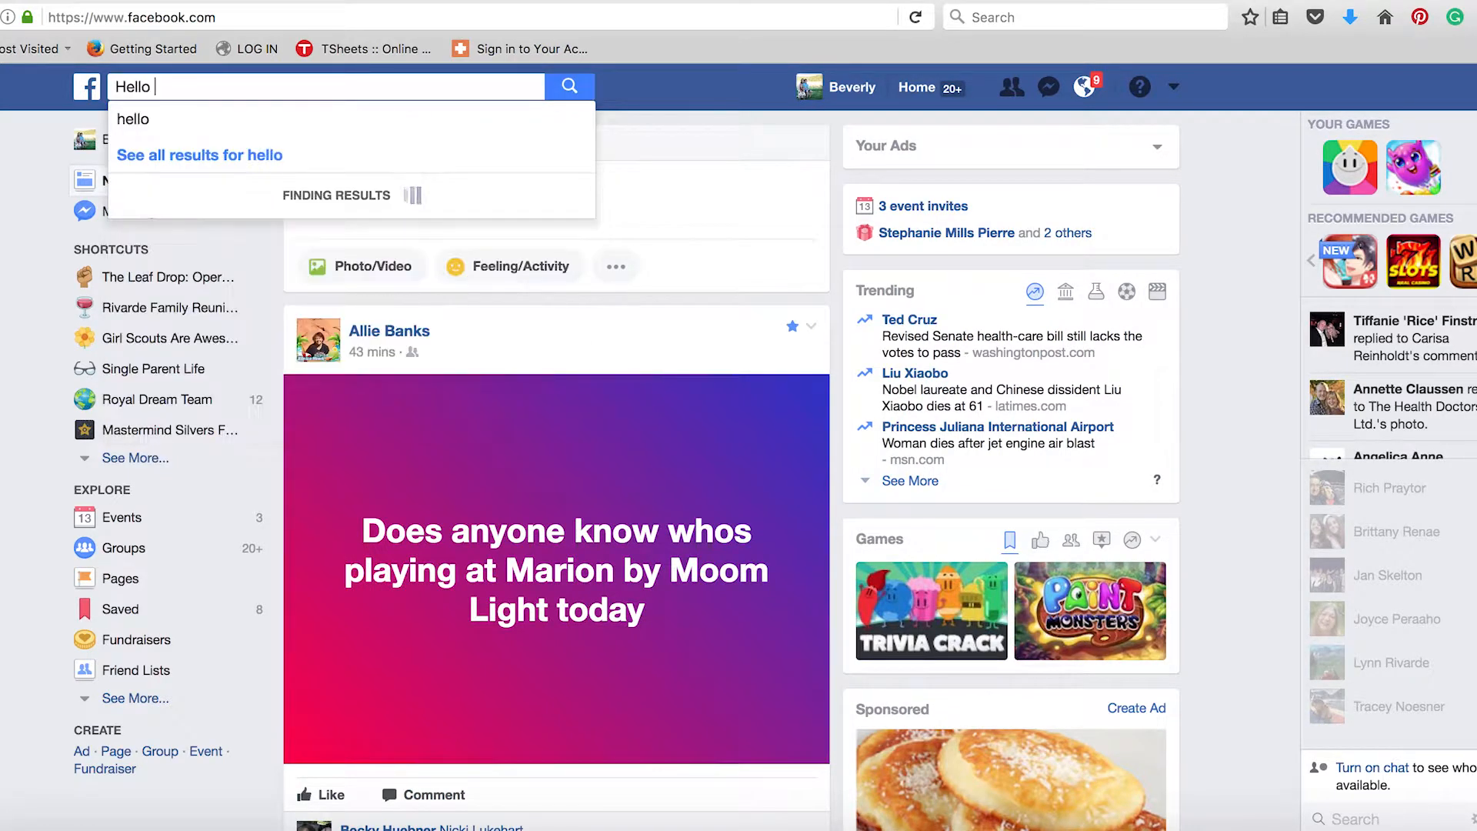
{"action": "type", "text": "Oils"}
{"action": "key", "text": "Return"}
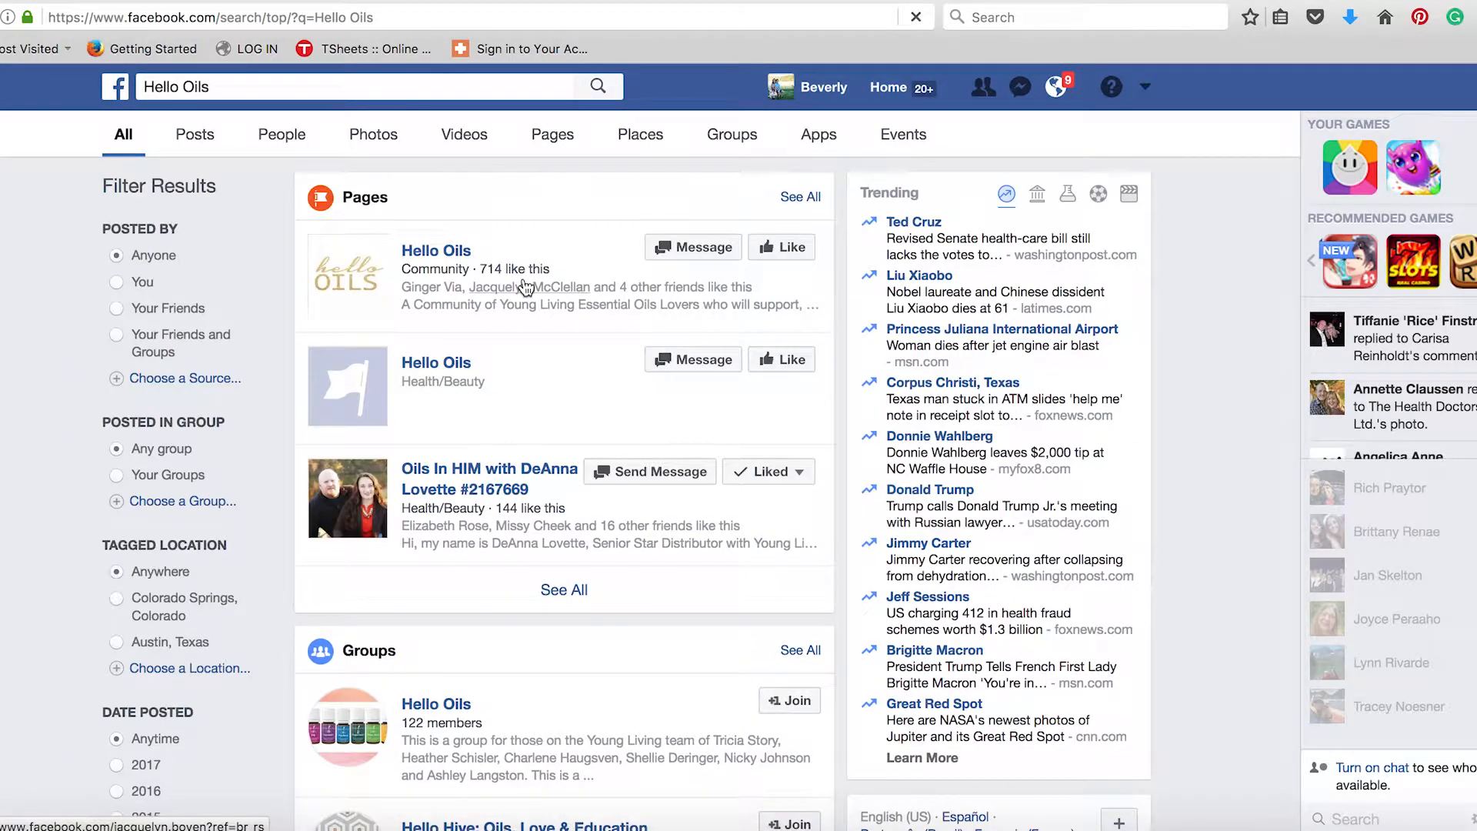
{"action": "left_click", "coordinate": [421, 369]}
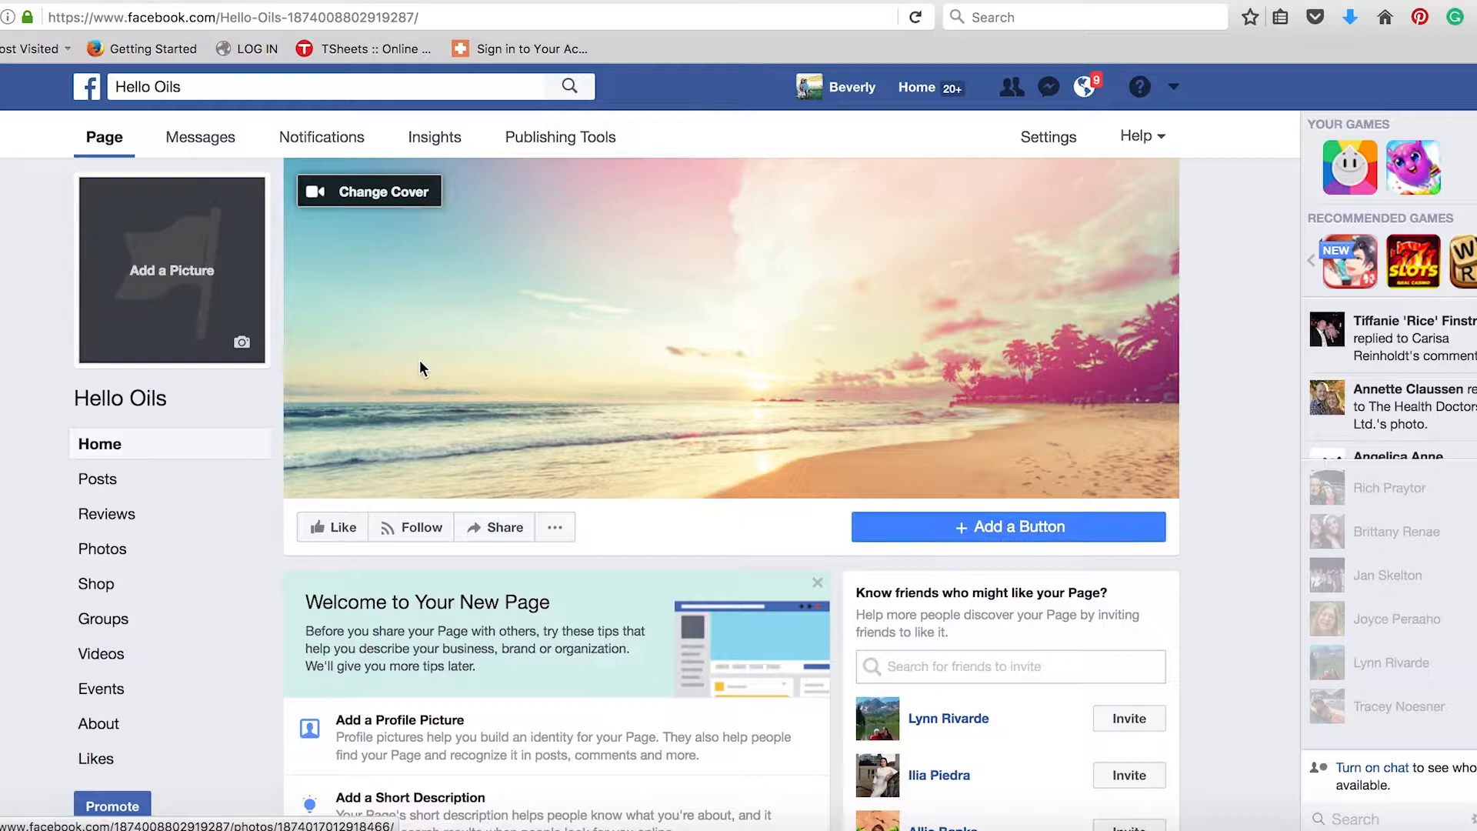
Try to upload iStock-623588978.jpg from the Desktop as the page's profile picture, zooming the crop out slightly before saving.
{"action": "left_click", "coordinate": [173, 288]}
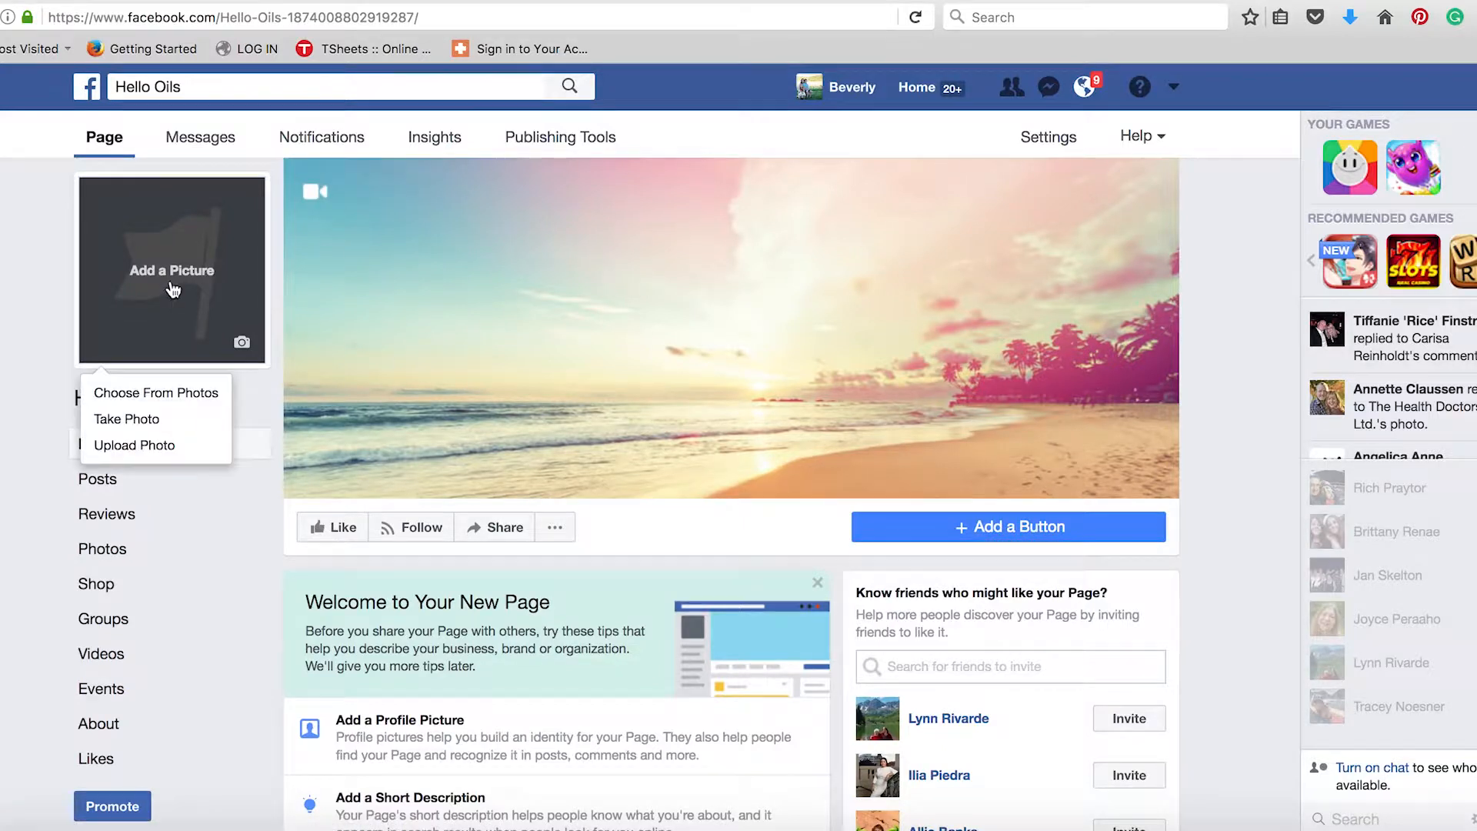
{"action": "left_click", "coordinate": [167, 448]}
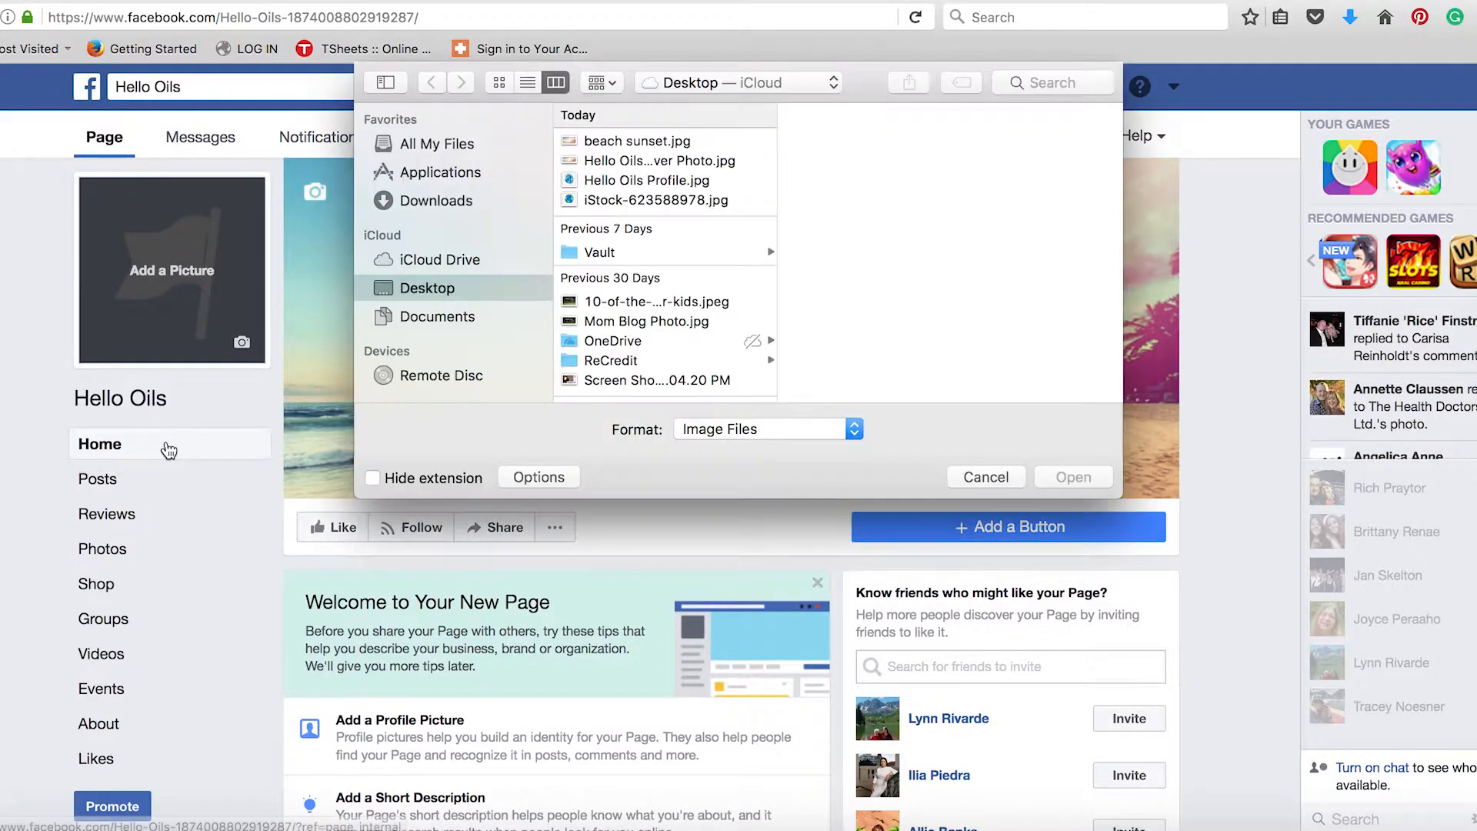
{"action": "left_click", "coordinate": [607, 180]}
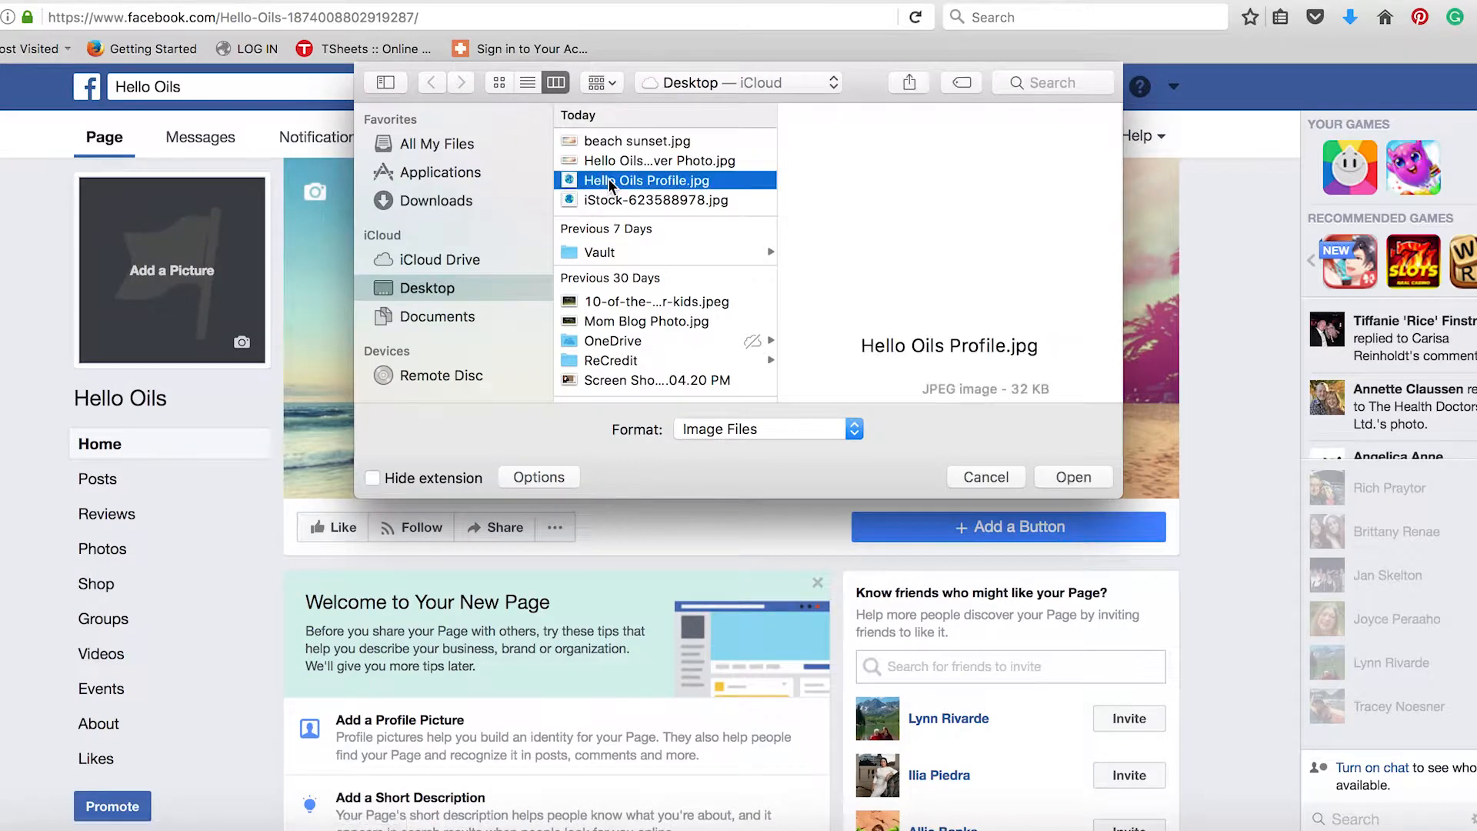
{"action": "left_click", "coordinate": [617, 201]}
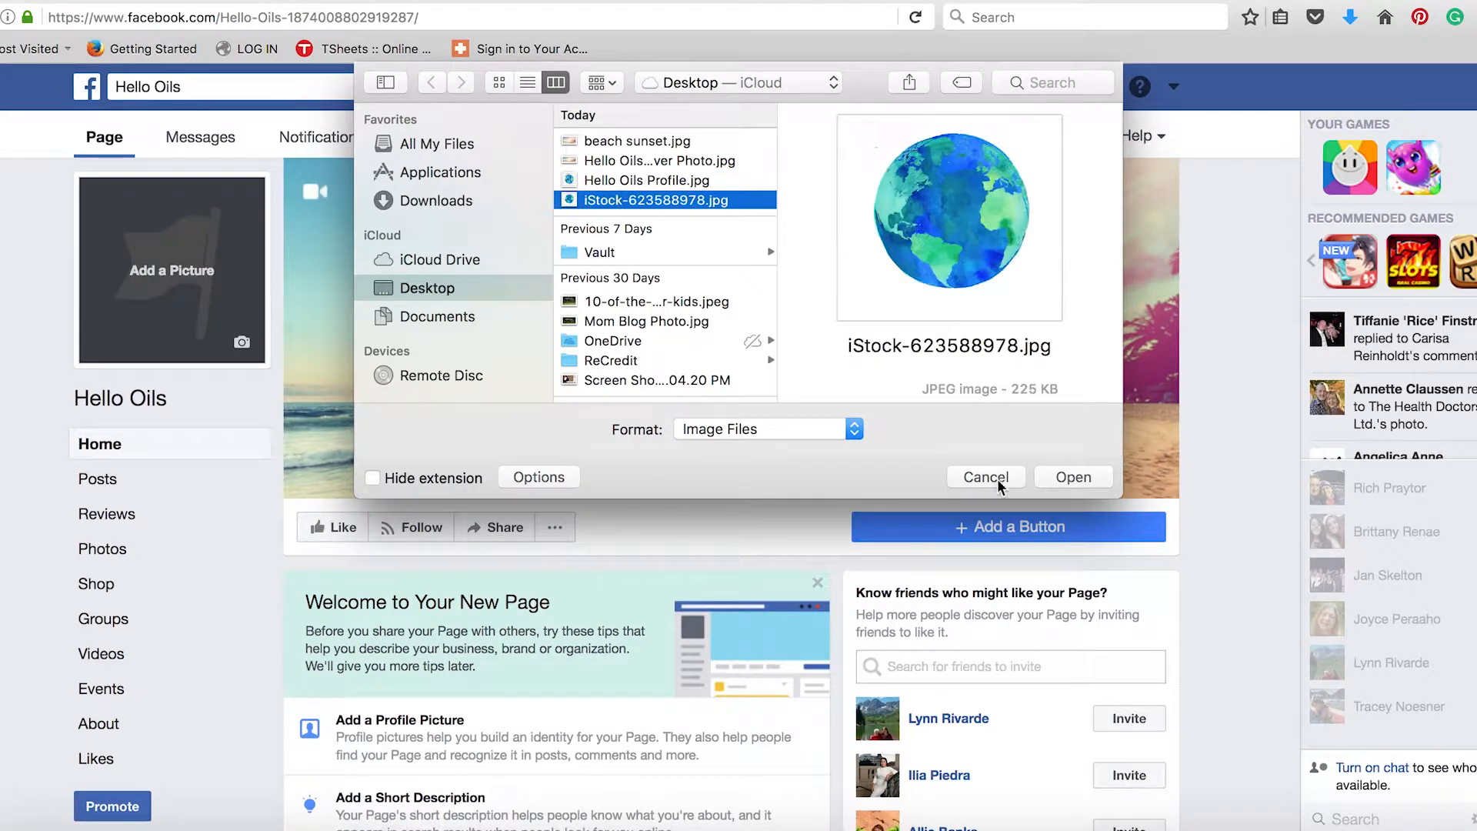
{"action": "left_click", "coordinate": [1074, 477]}
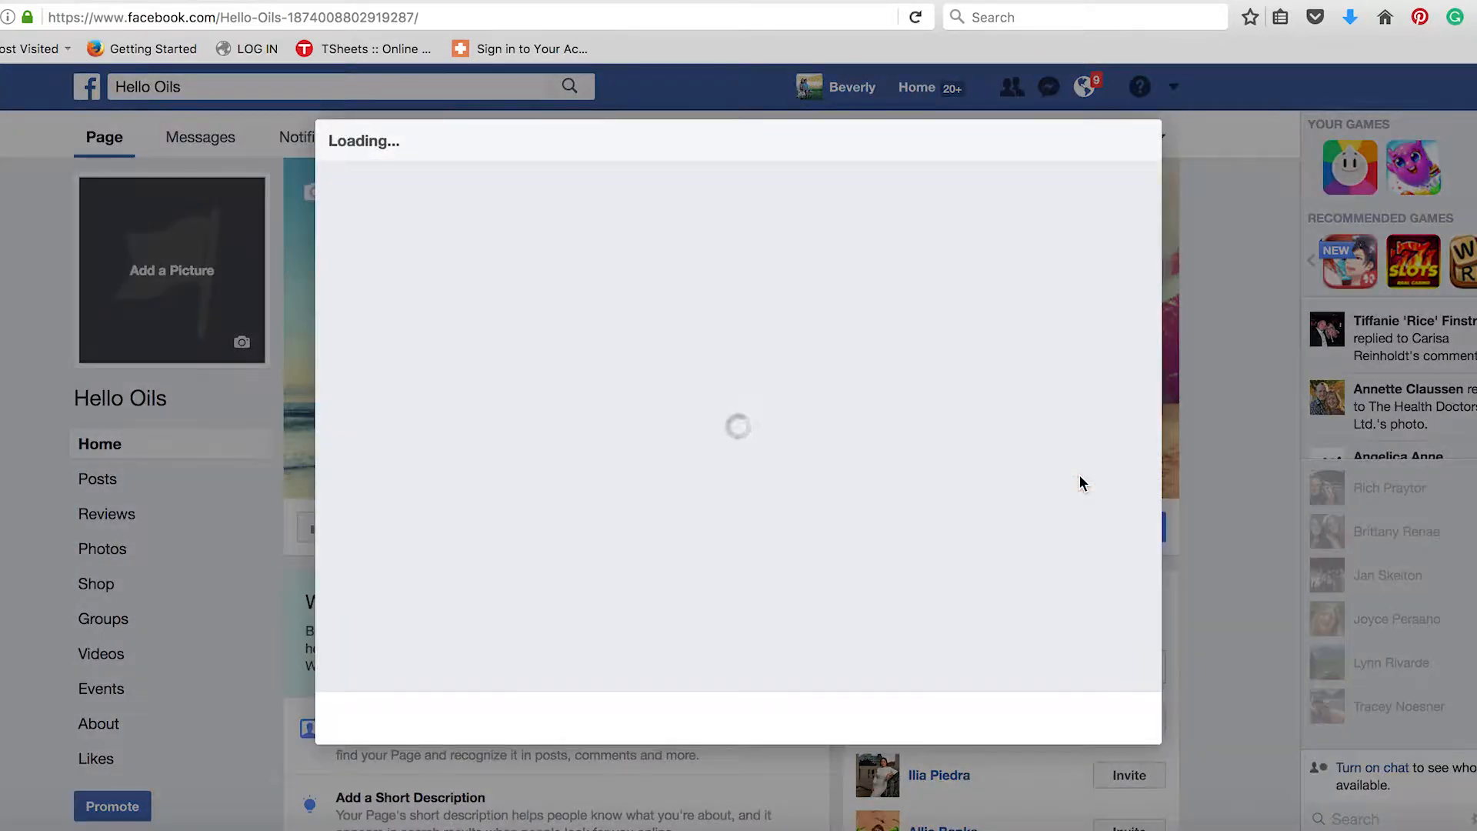
{"action": "left_click_drag", "start_coordinate": [669, 721], "coordinate": [611, 731]}
{"action": "left_click", "coordinate": [1129, 719]}
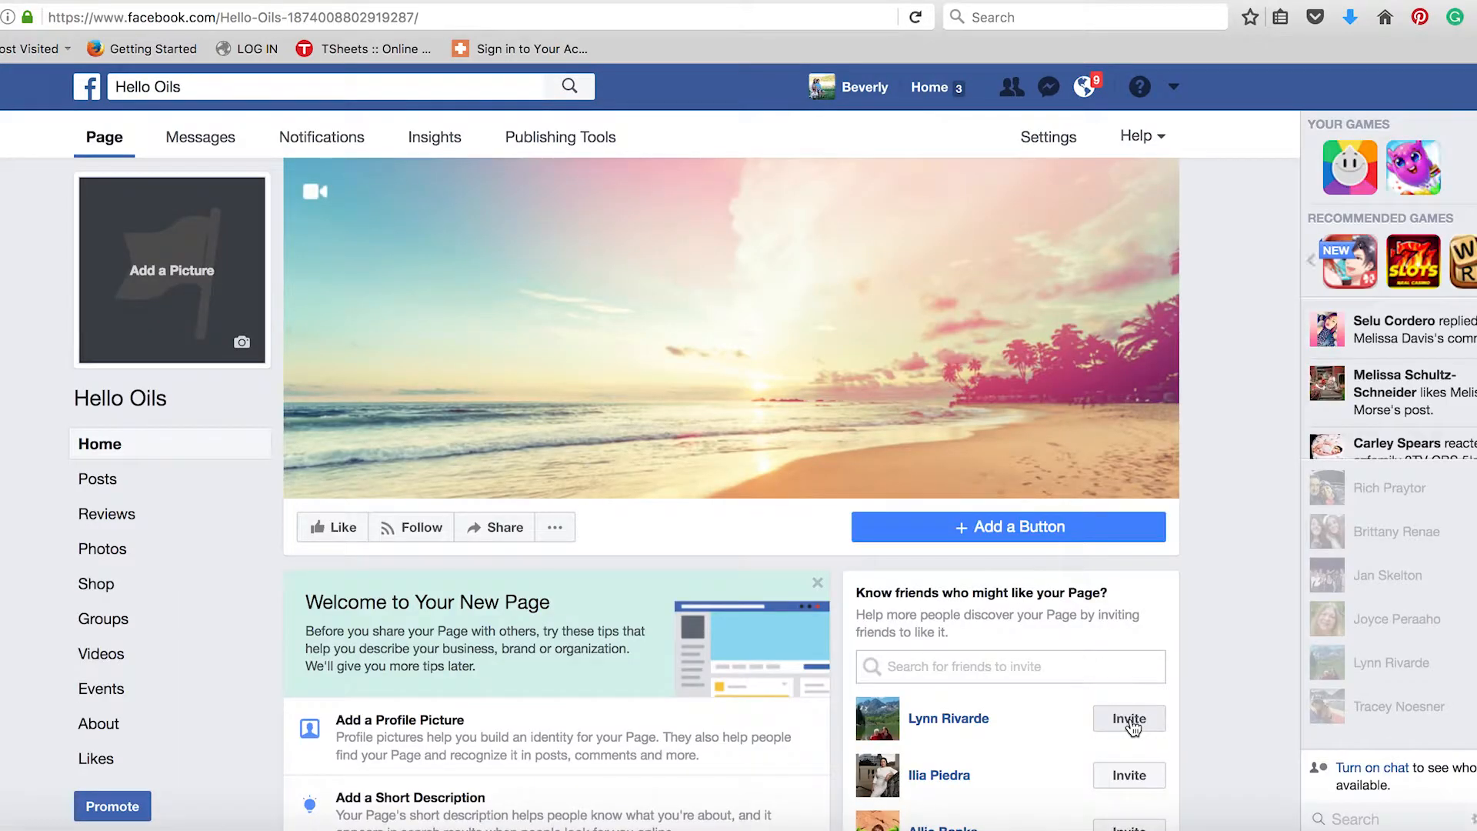
Check the page's existing photo albums, including Cover Photos, for a usable profile picture and close the photo chooser.
{"action": "left_click", "coordinate": [174, 332]}
{"action": "left_click", "coordinate": [149, 388]}
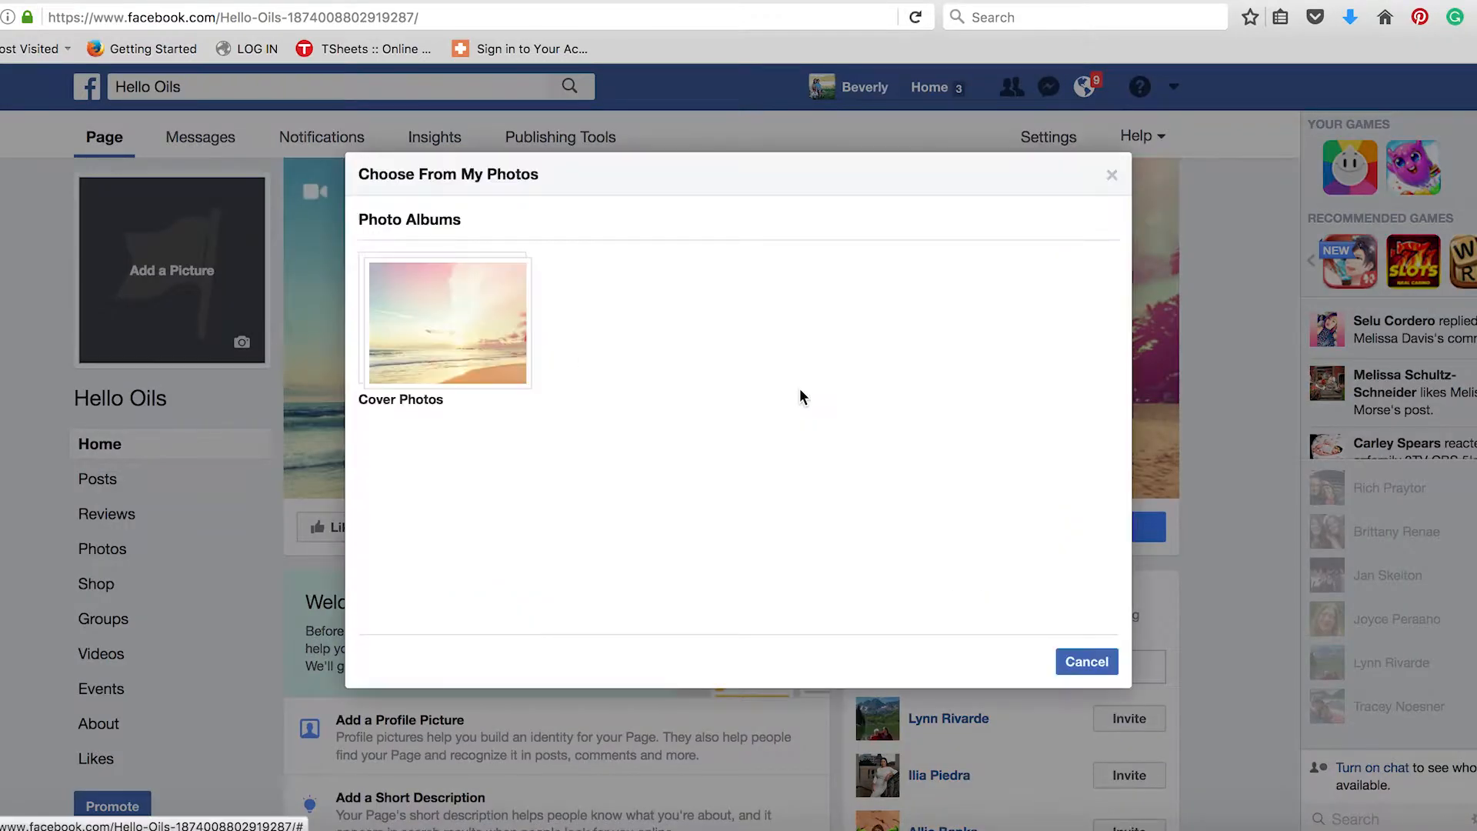
{"action": "left_click", "coordinate": [434, 315]}
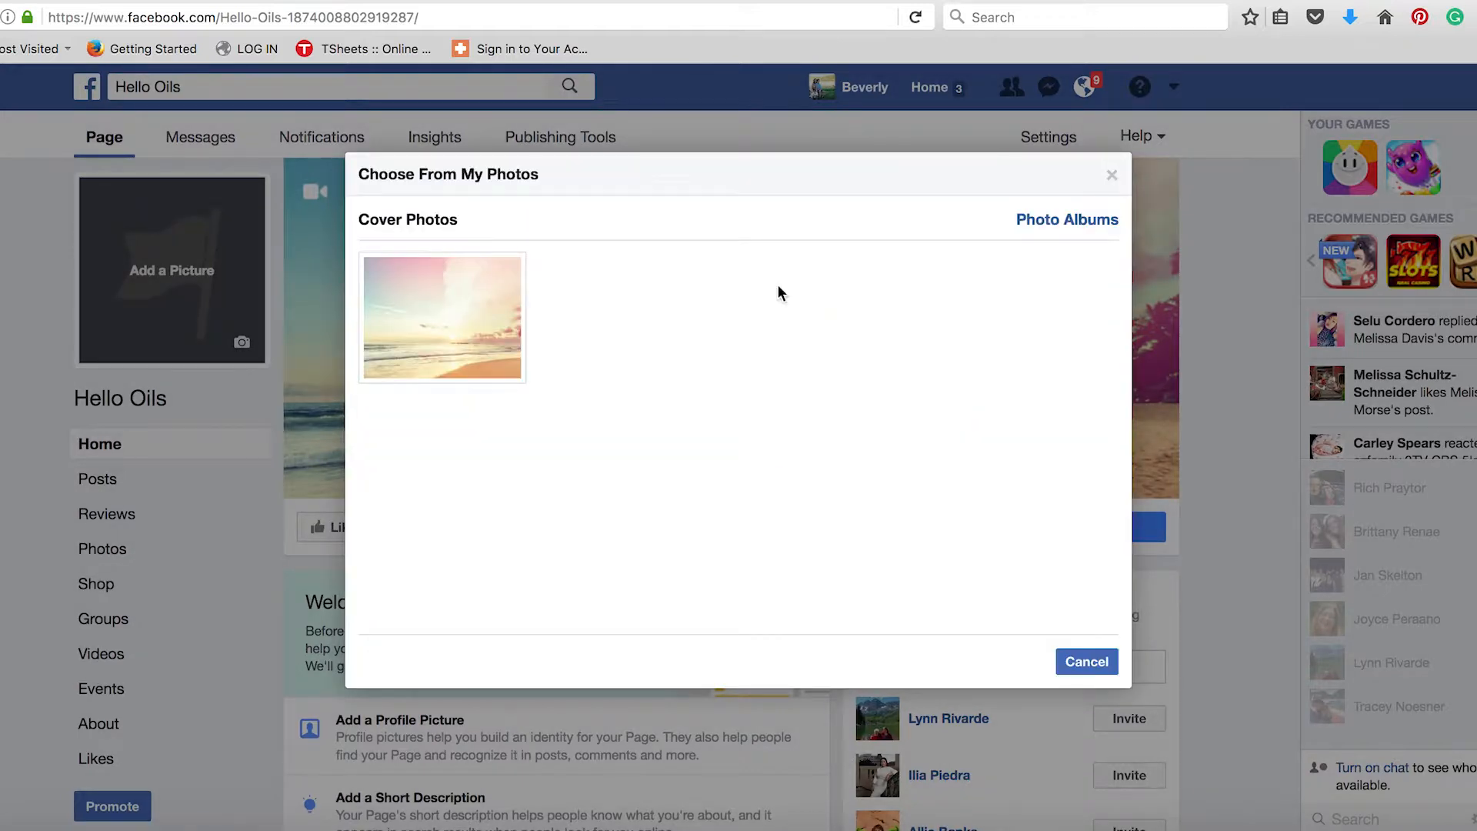
{"action": "left_click", "coordinate": [1059, 220]}
{"action": "left_click", "coordinate": [1111, 175]}
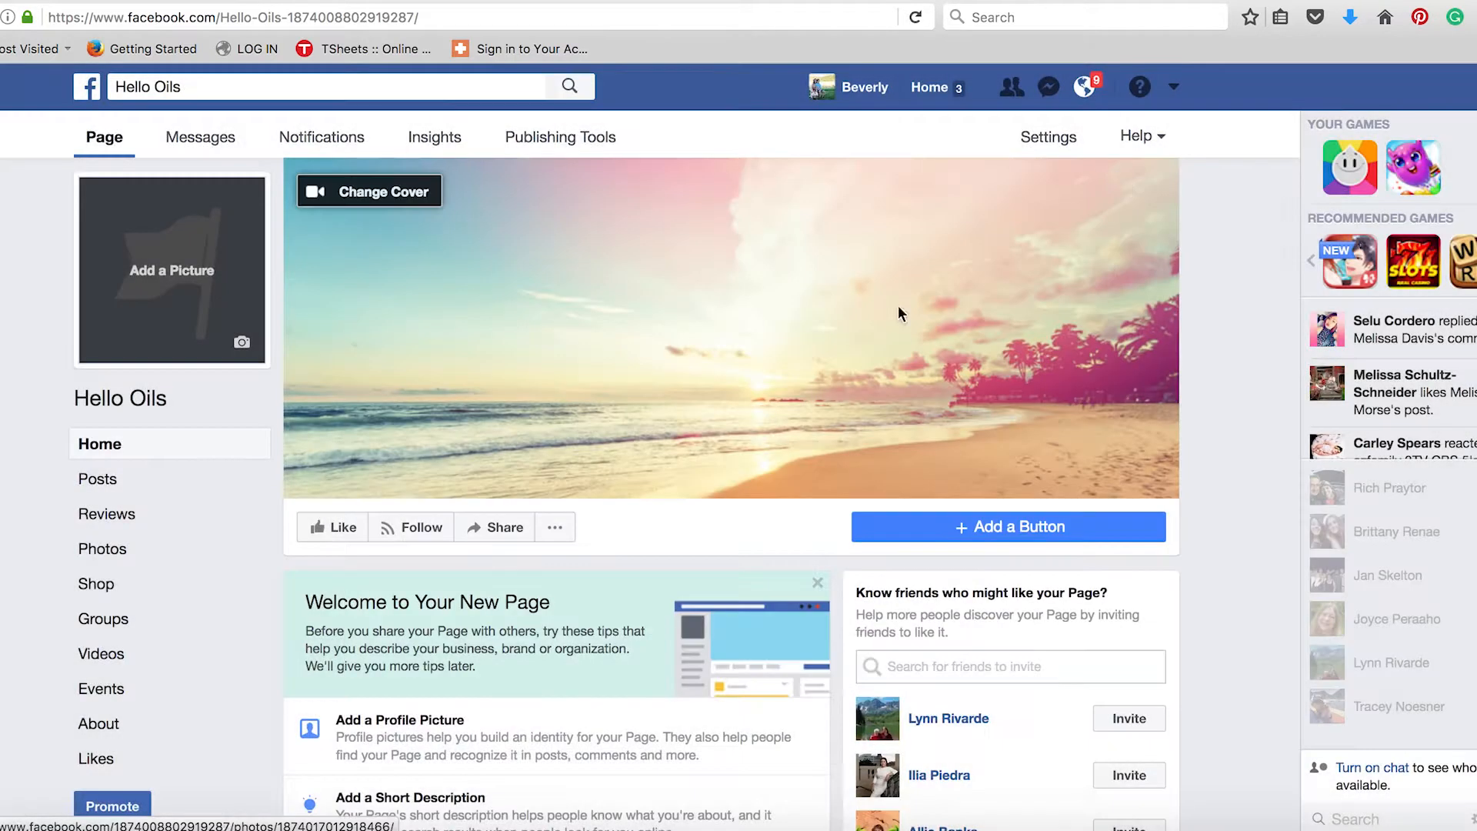
Open the Profile Pictures album among the Hello Oils page's photos to check for the uploaded logo.
{"action": "scroll", "coordinate": [559, 665], "scroll_direction": "down", "scroll_amount": 8}
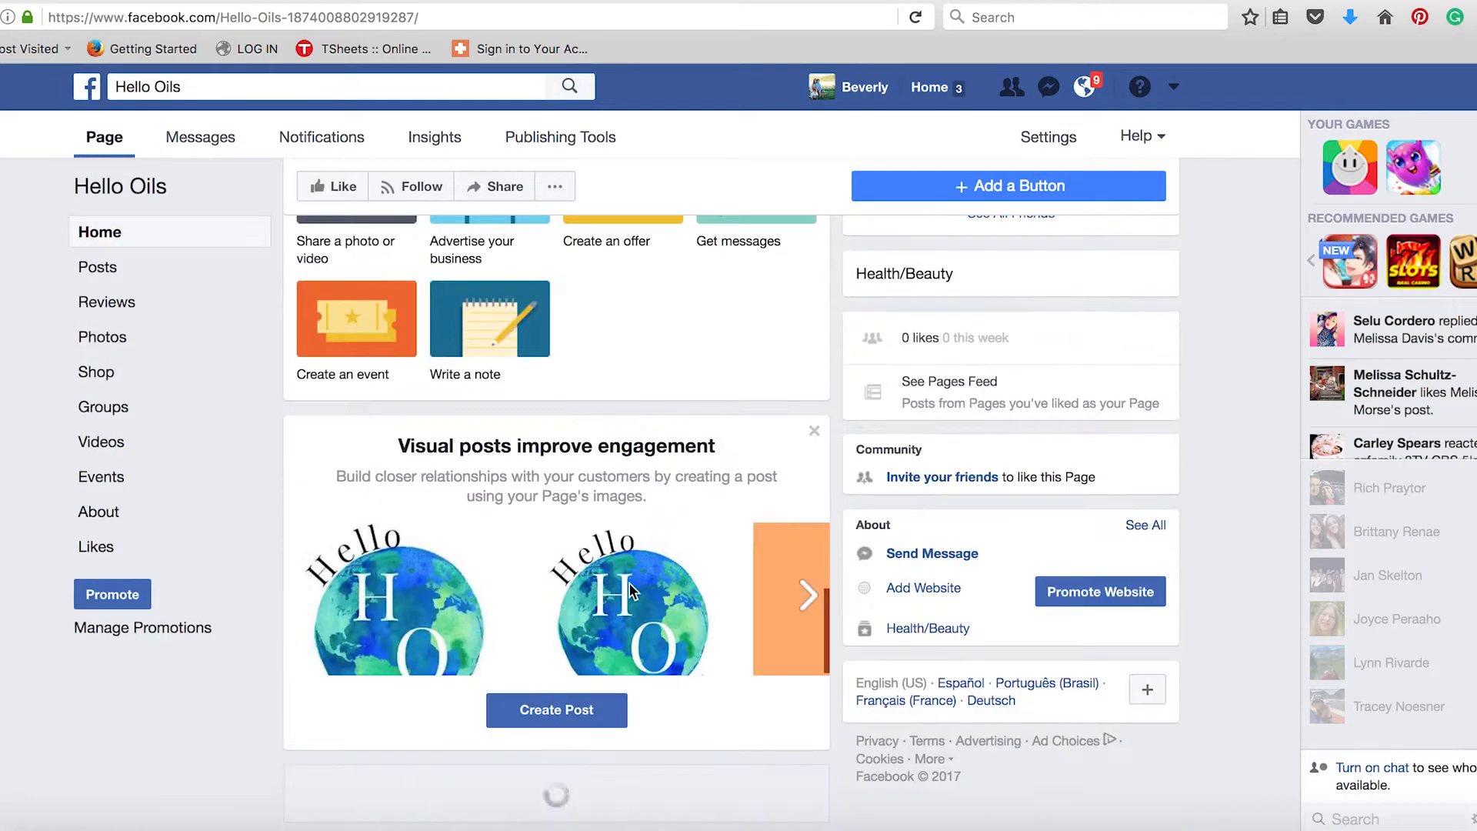
{"action": "scroll", "coordinate": [611, 613], "scroll_direction": "up", "scroll_amount": 2}
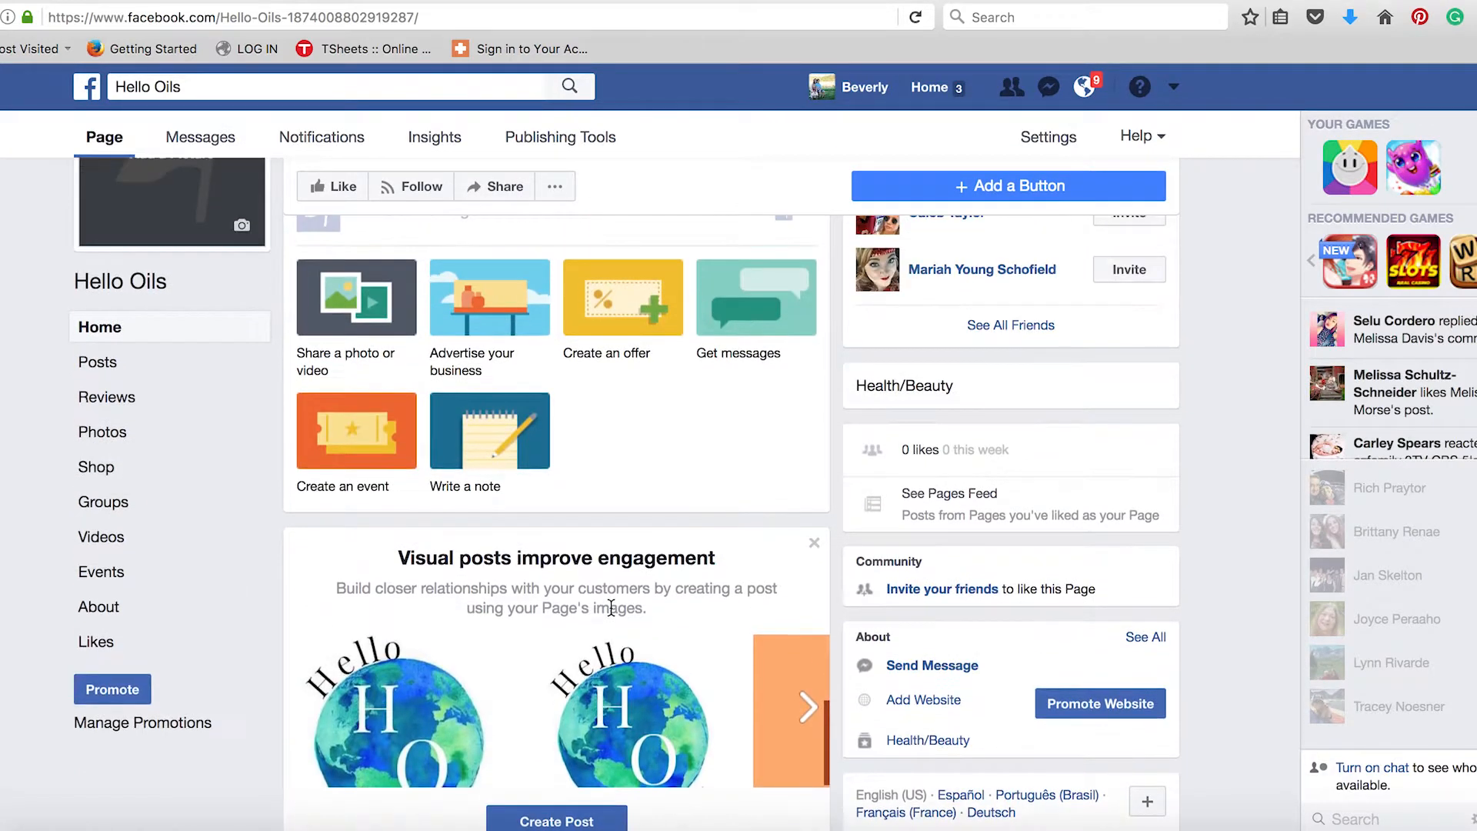
{"action": "left_click", "coordinate": [91, 427]}
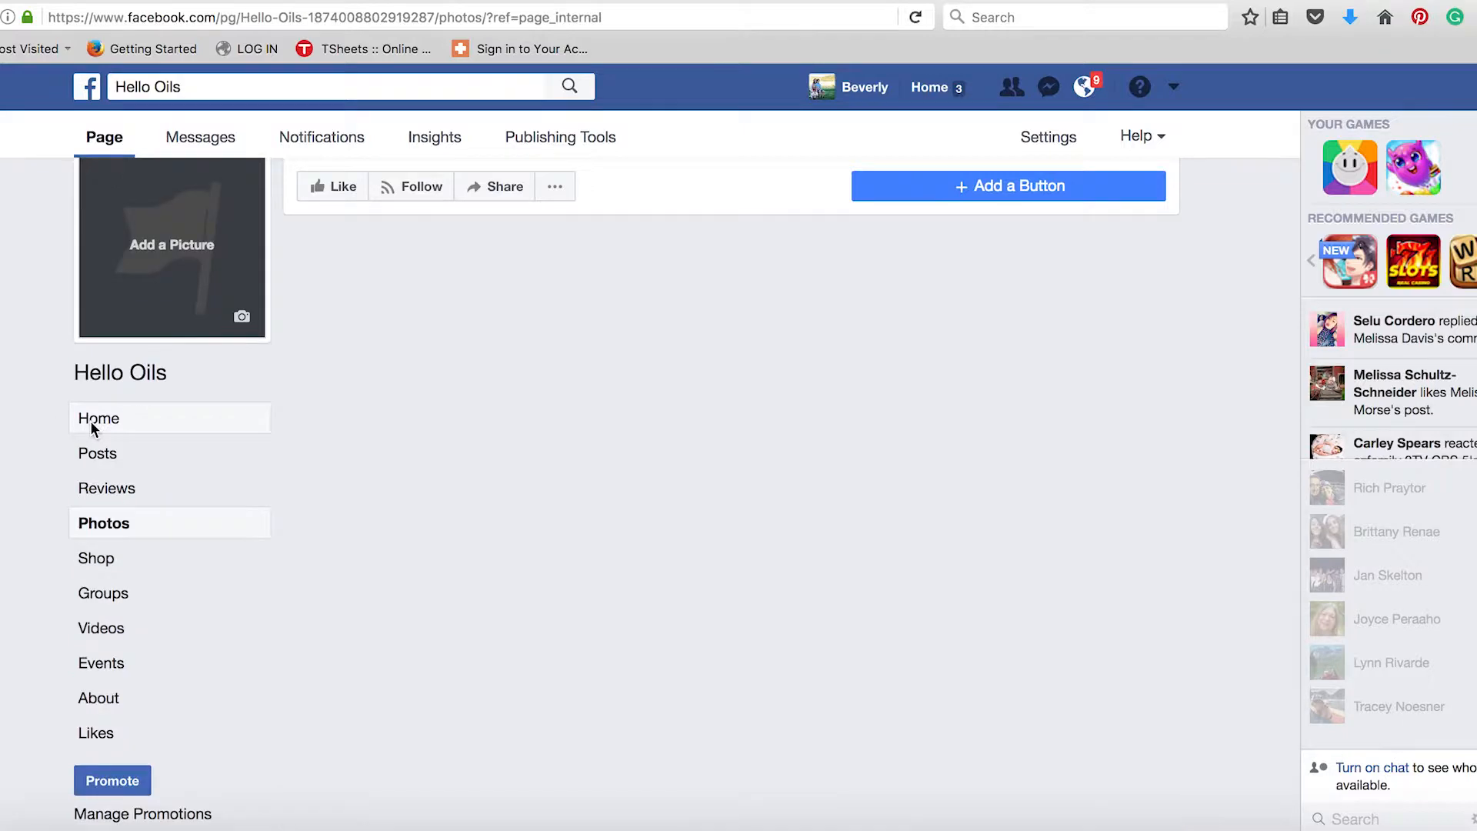
{"action": "scroll", "coordinate": [606, 576], "scroll_direction": "down", "scroll_amount": 3}
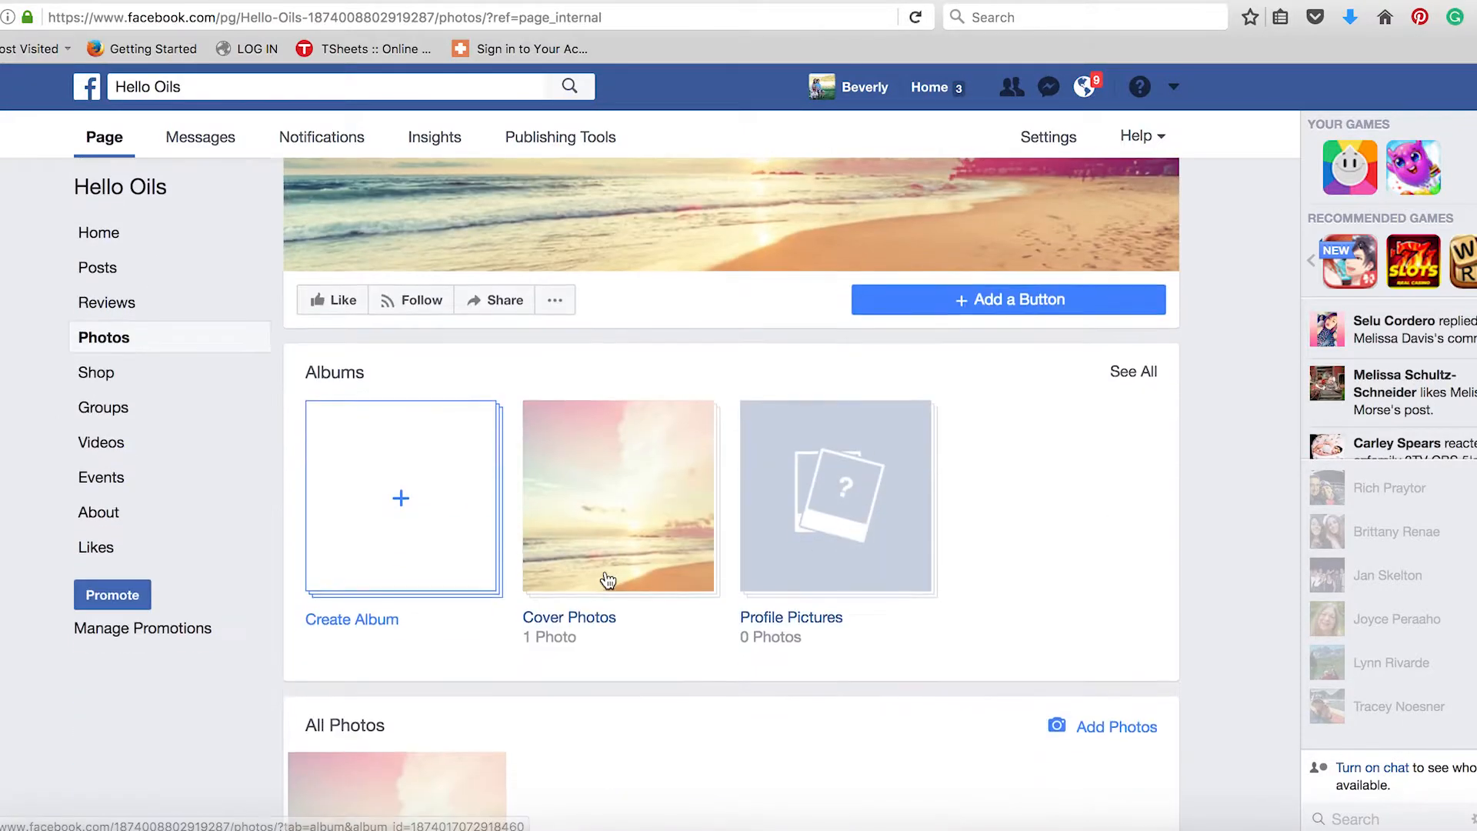
{"action": "left_click", "coordinate": [859, 506]}
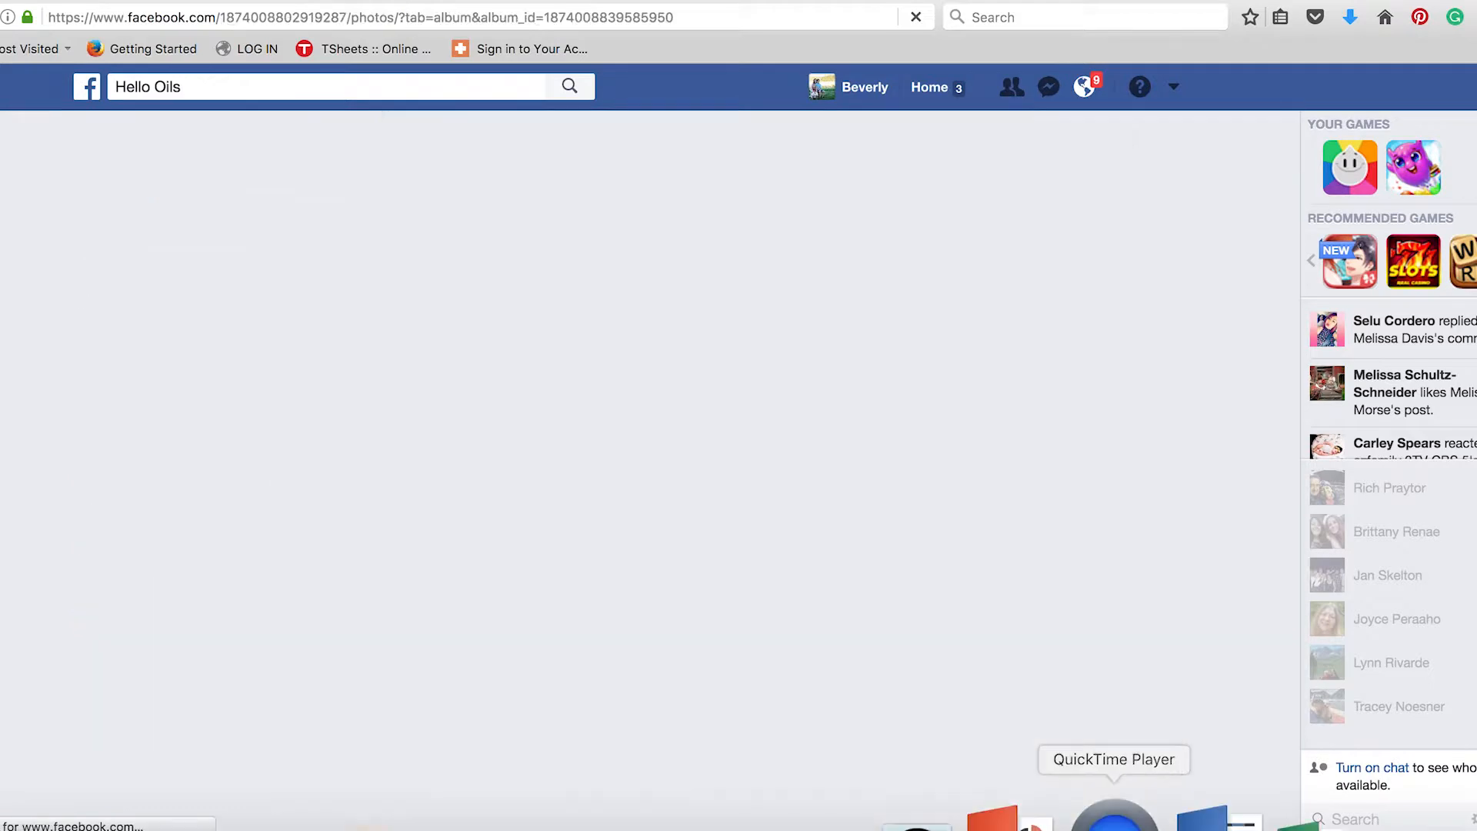
{"action": "right_click", "coordinate": [1115, 817]}
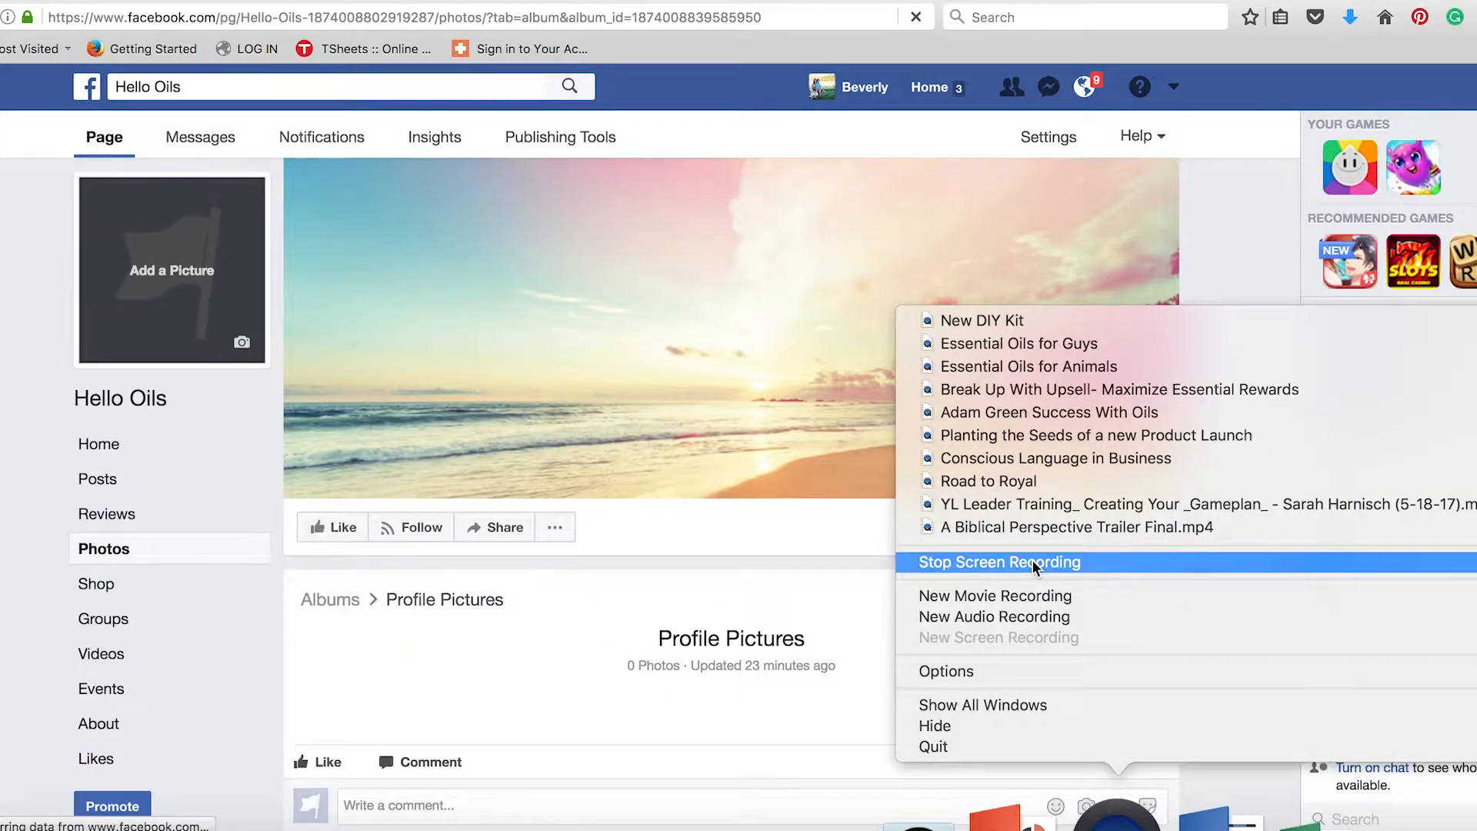
{"action": "left_click", "coordinate": [1026, 562]}
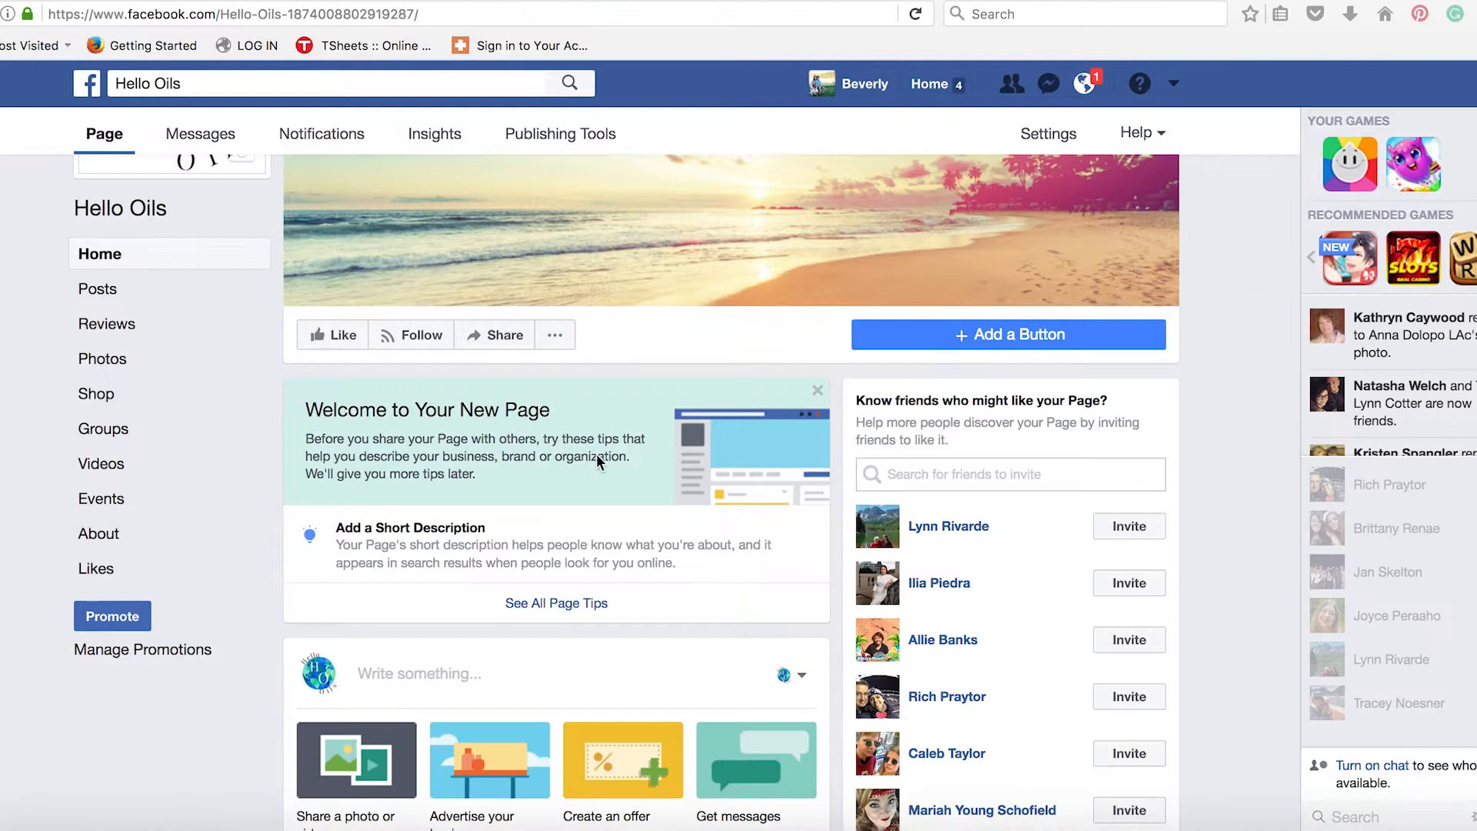
Add and save the page's short description "We support your healthy lifestyle with fun essential oil information and more!".
{"action": "left_click", "coordinate": [446, 551]}
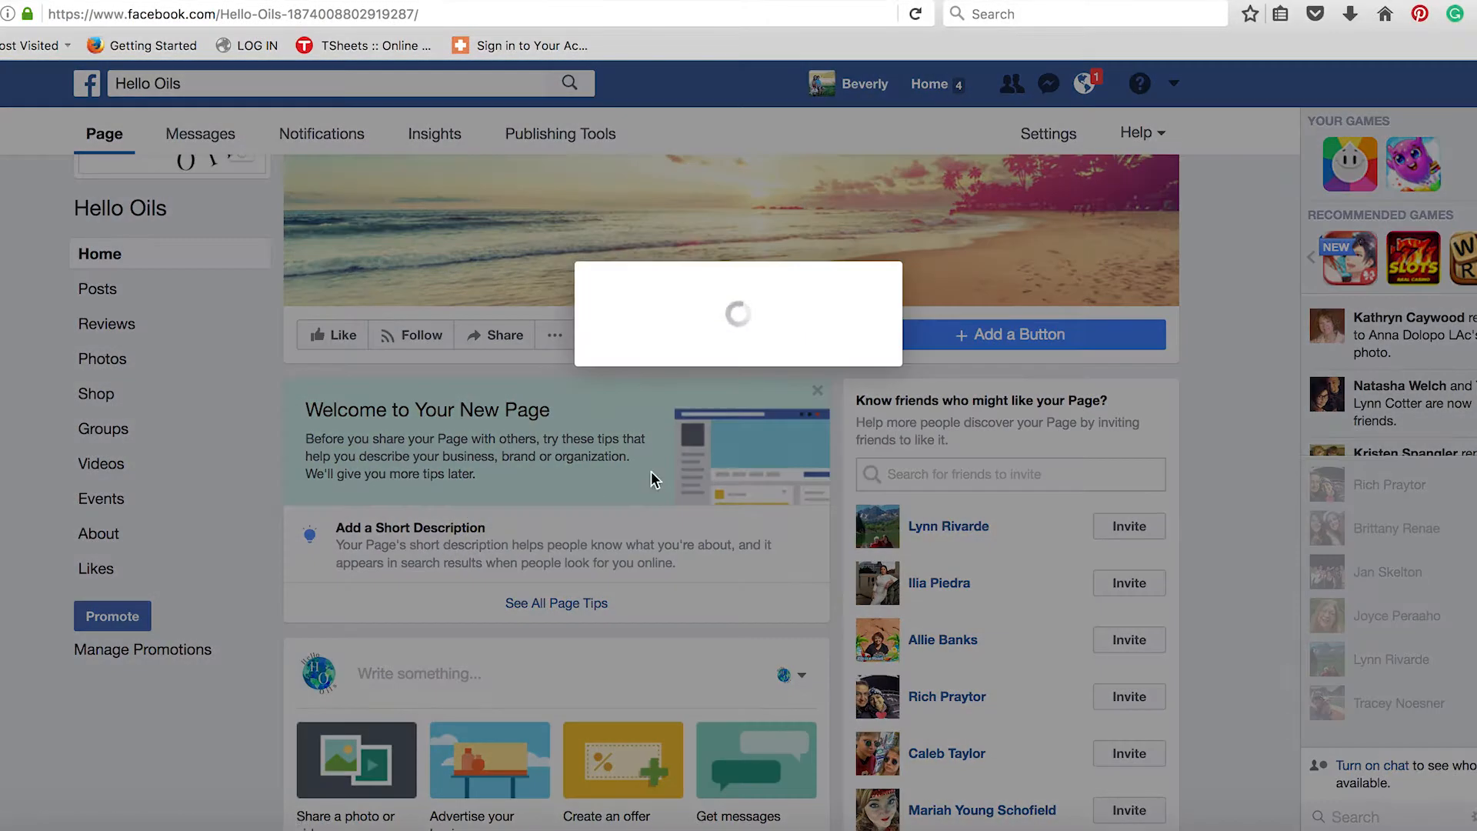
{"action": "left_click", "coordinate": [692, 396]}
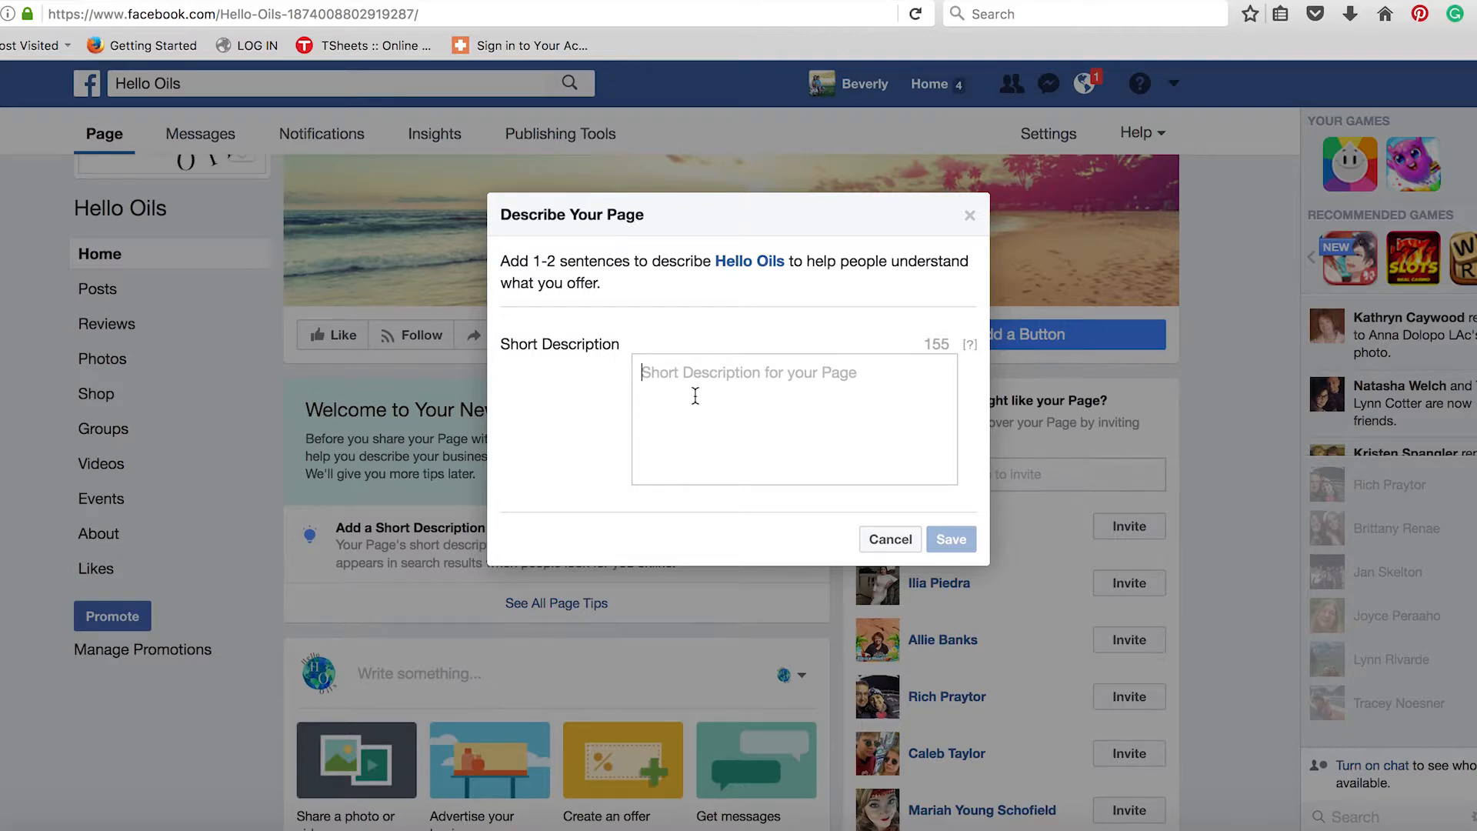
{"action": "type", "text": "We support"}
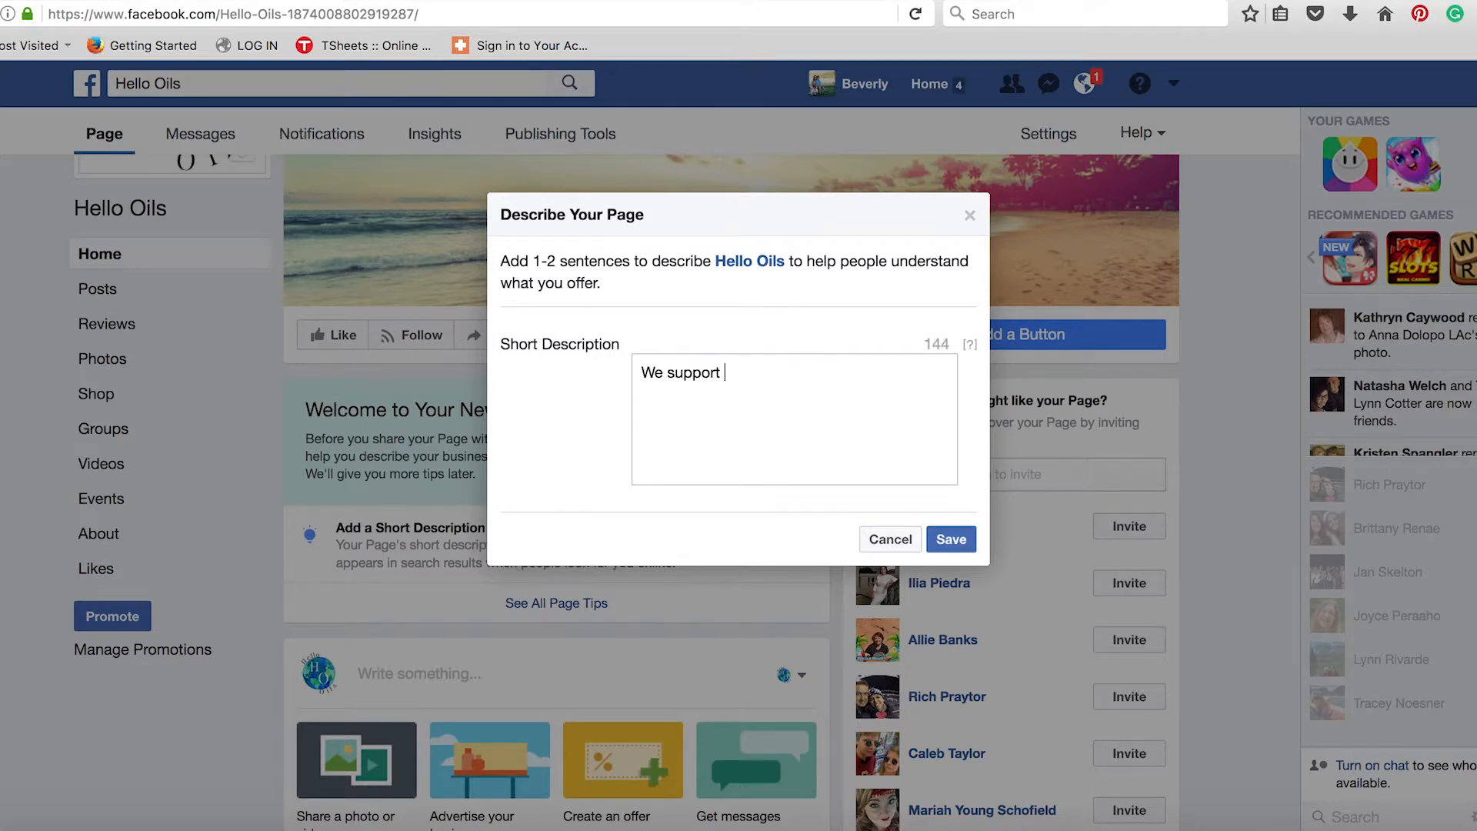
{"action": "type", "text": "your healthy lifest"}
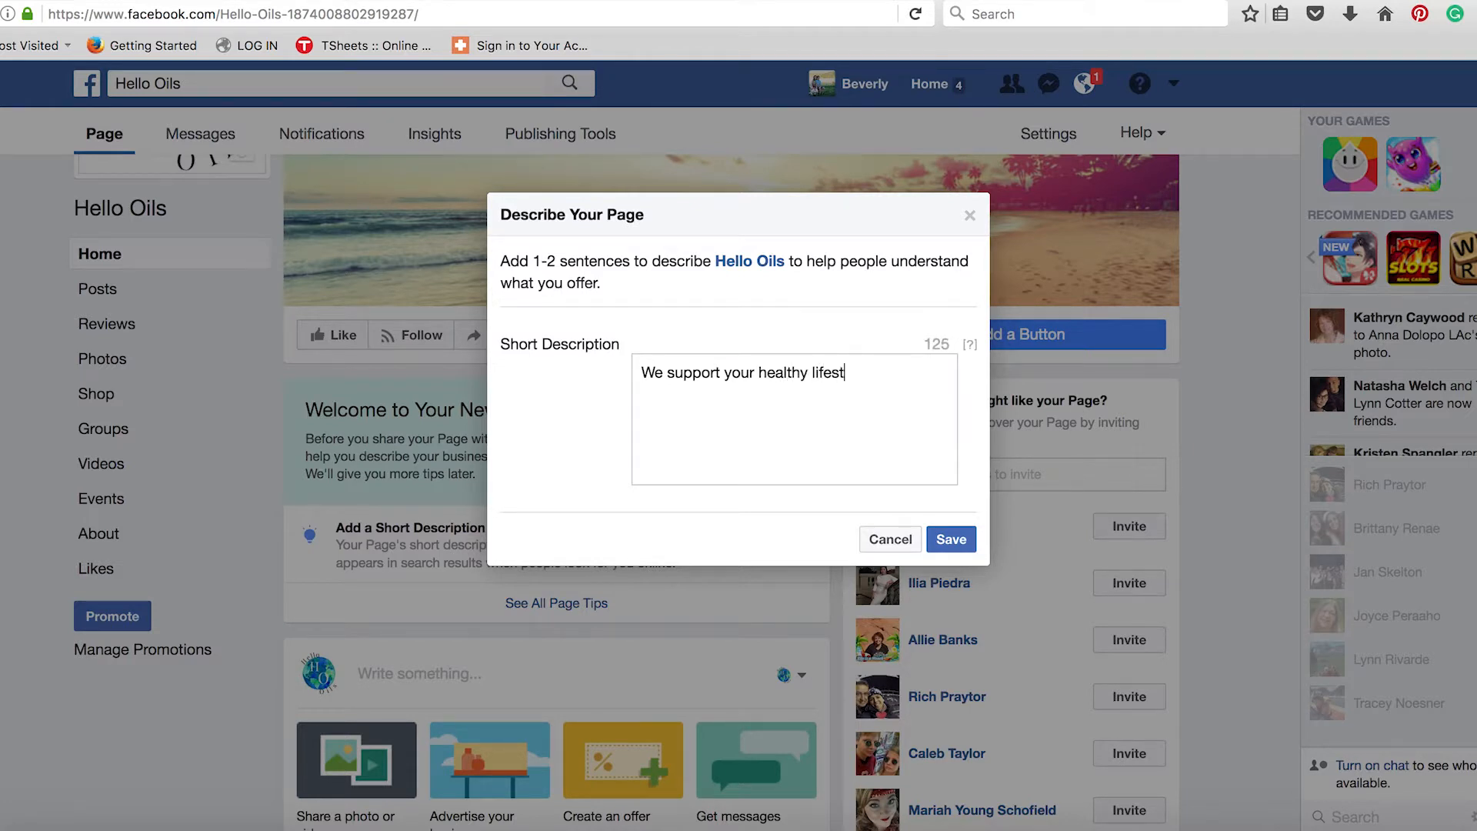
{"action": "type", "text": "yle with fun essential oil in"}
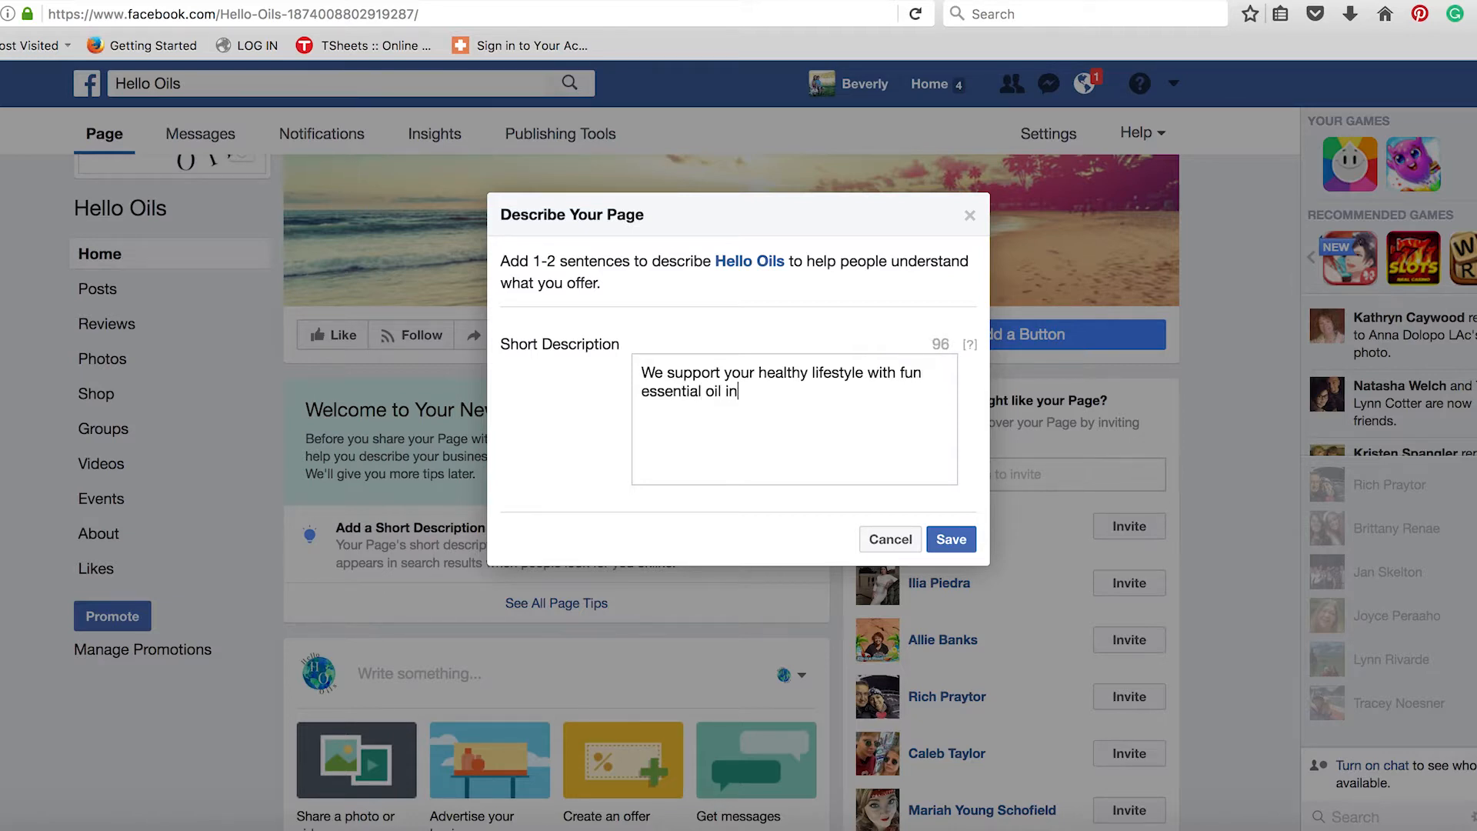
{"action": "type", "text": "formation and more!"}
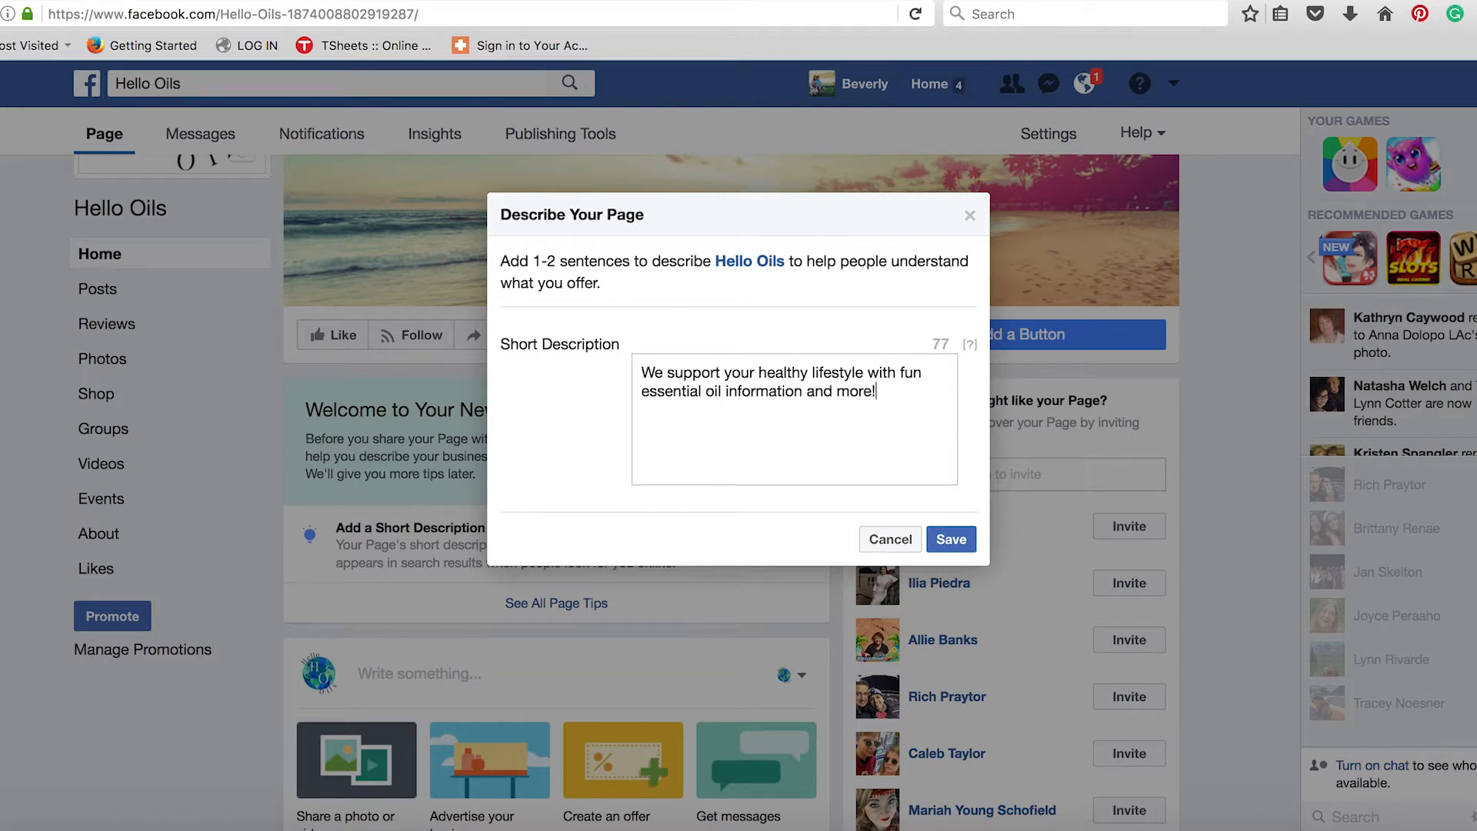
{"action": "left_click", "coordinate": [957, 540]}
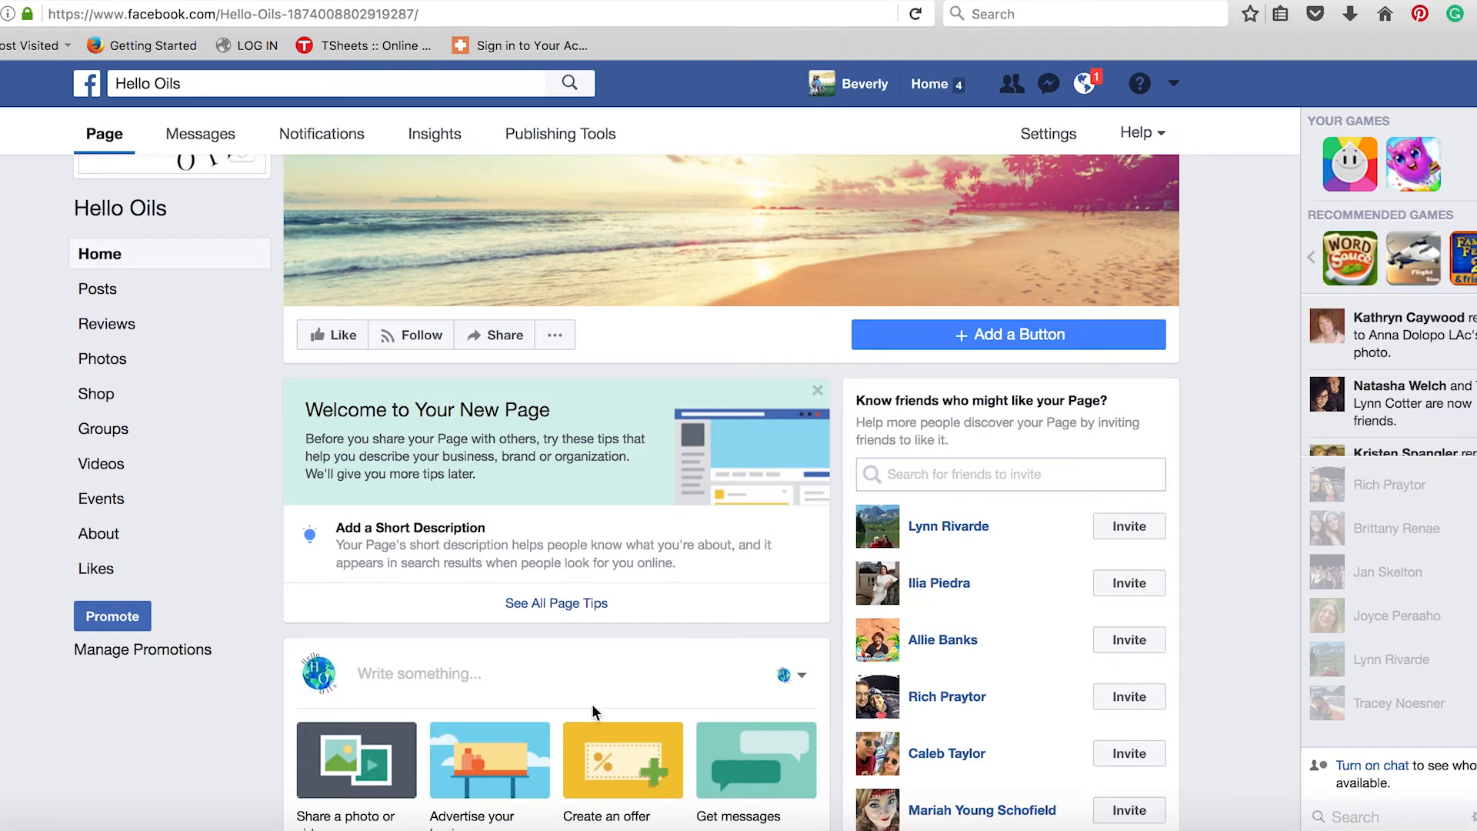
{"action": "scroll", "coordinate": [38, 473], "scroll_direction": "up", "scroll_amount": 3}
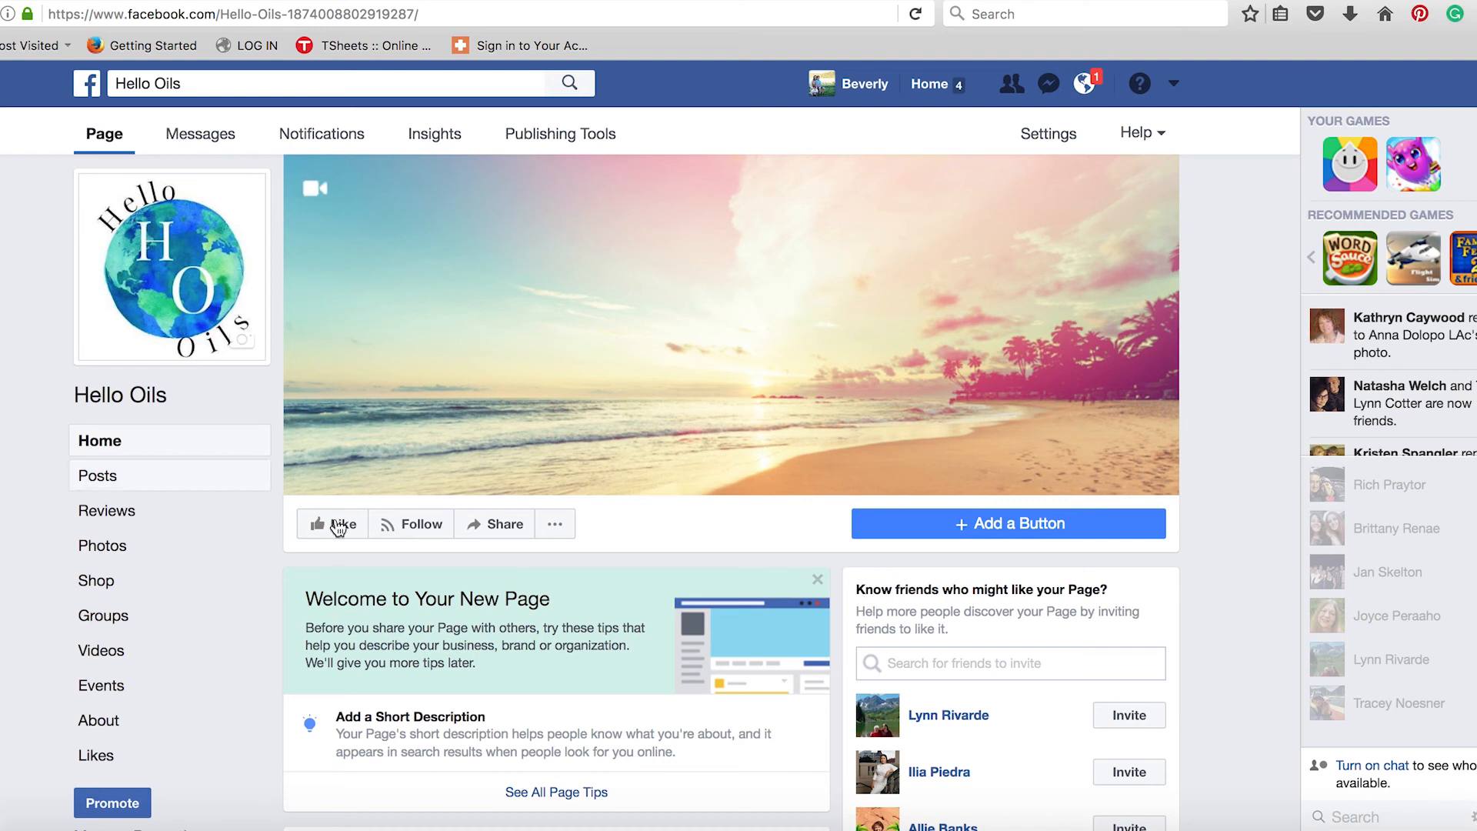
{"action": "left_click", "coordinate": [1116, 822]}
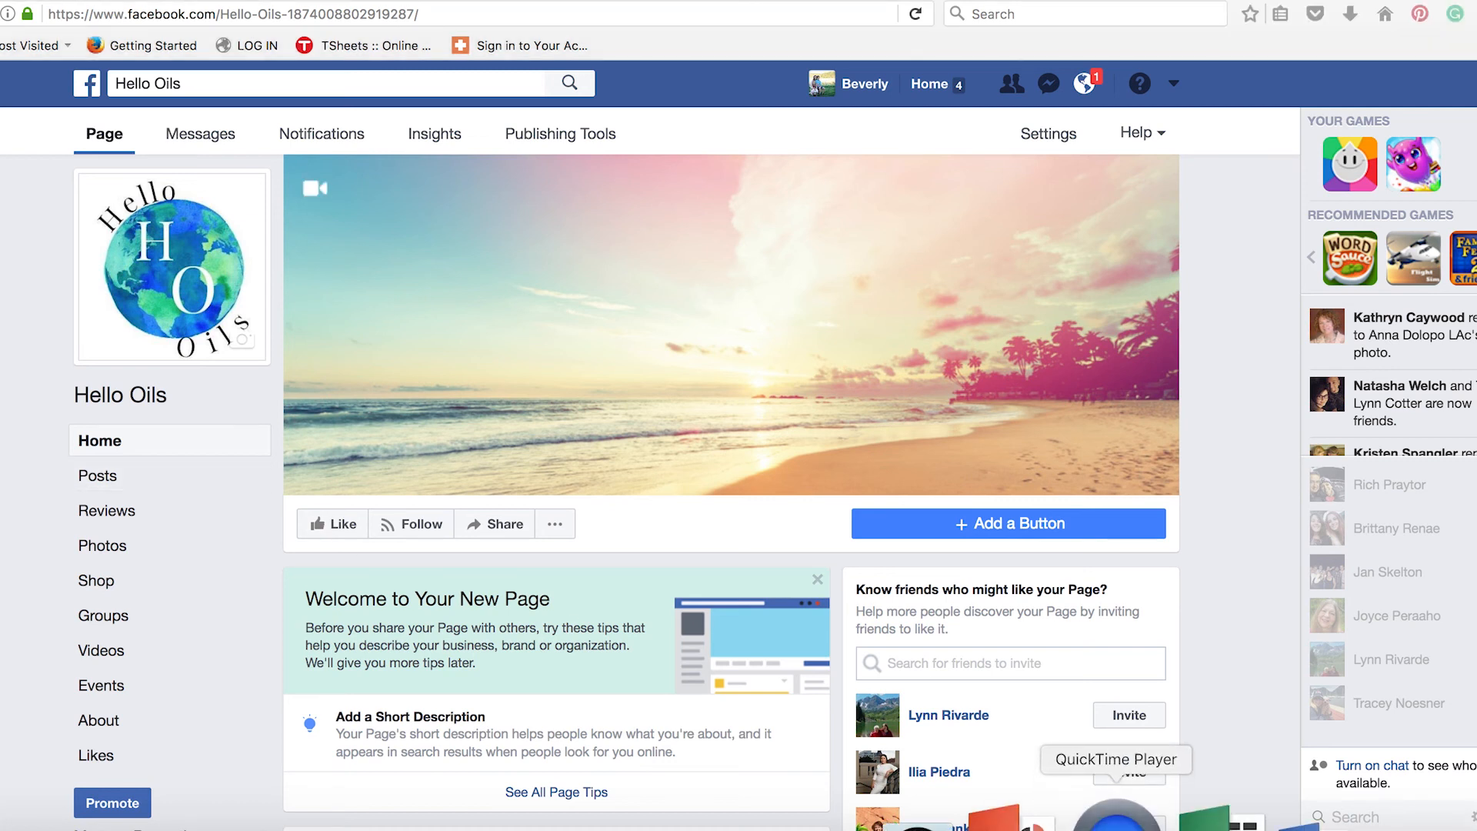